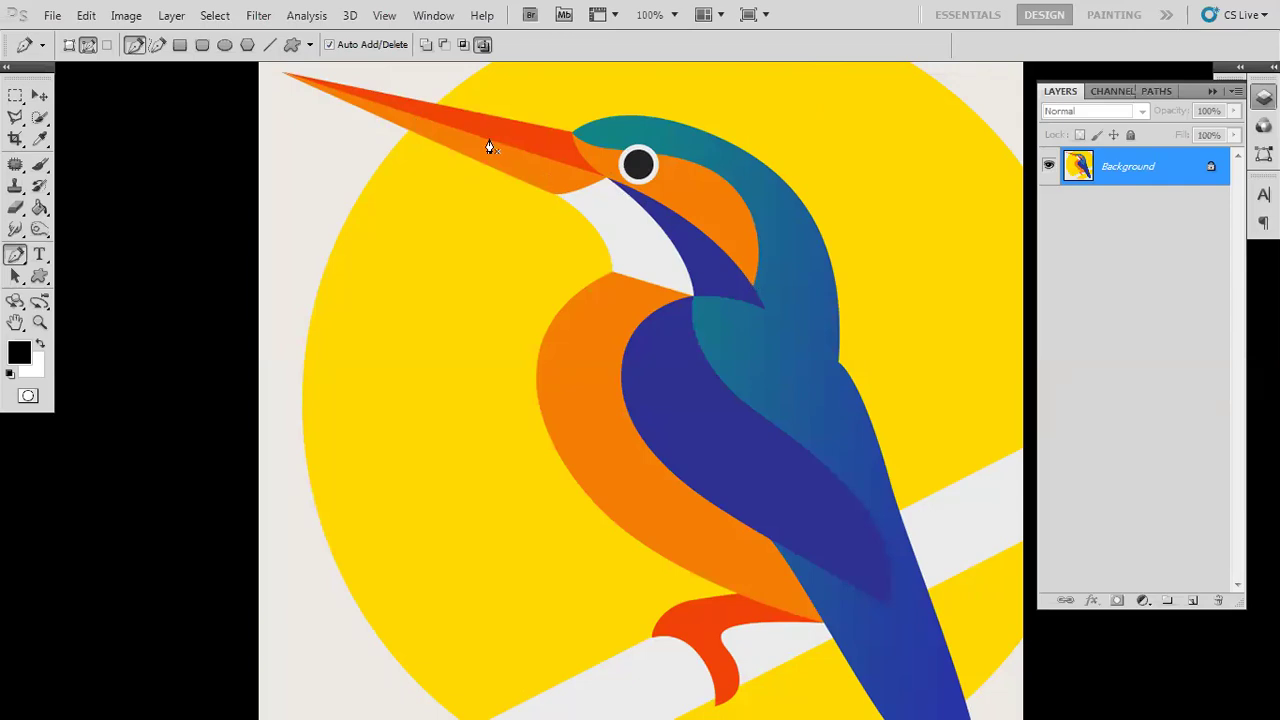
click(281, 73)
key(ctrl+plus)
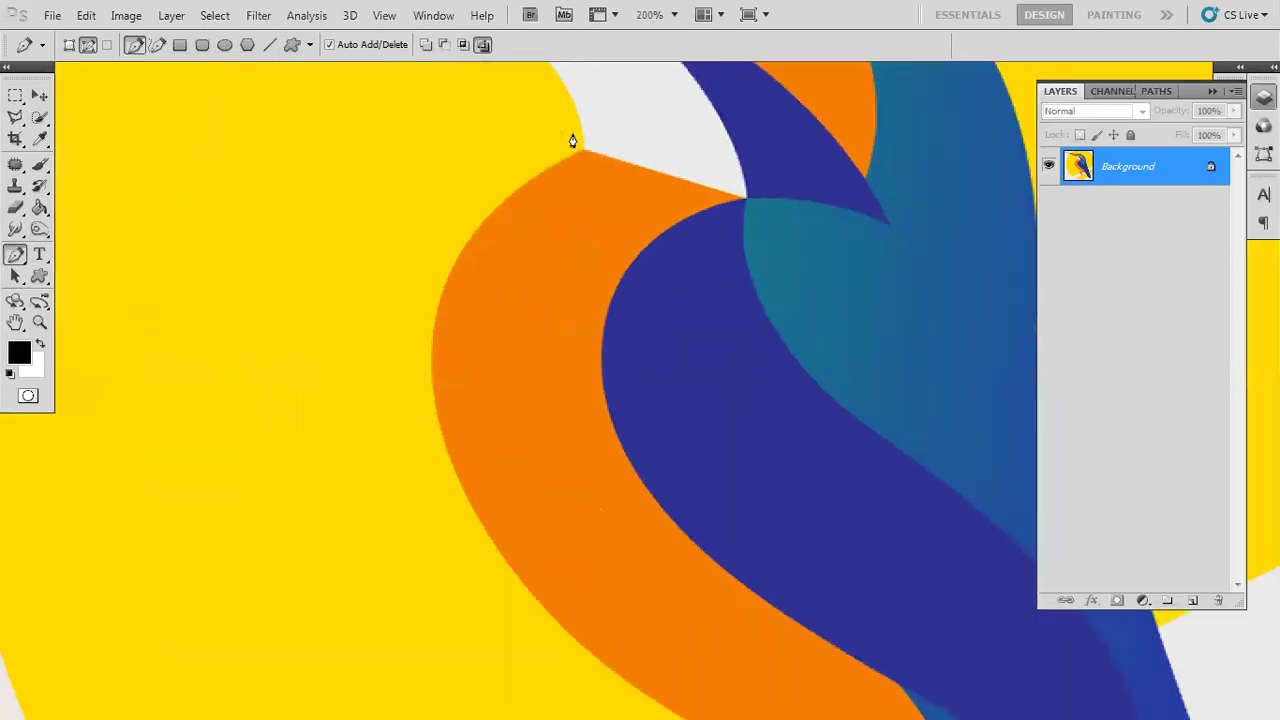
drag(572, 140, 792, 568)
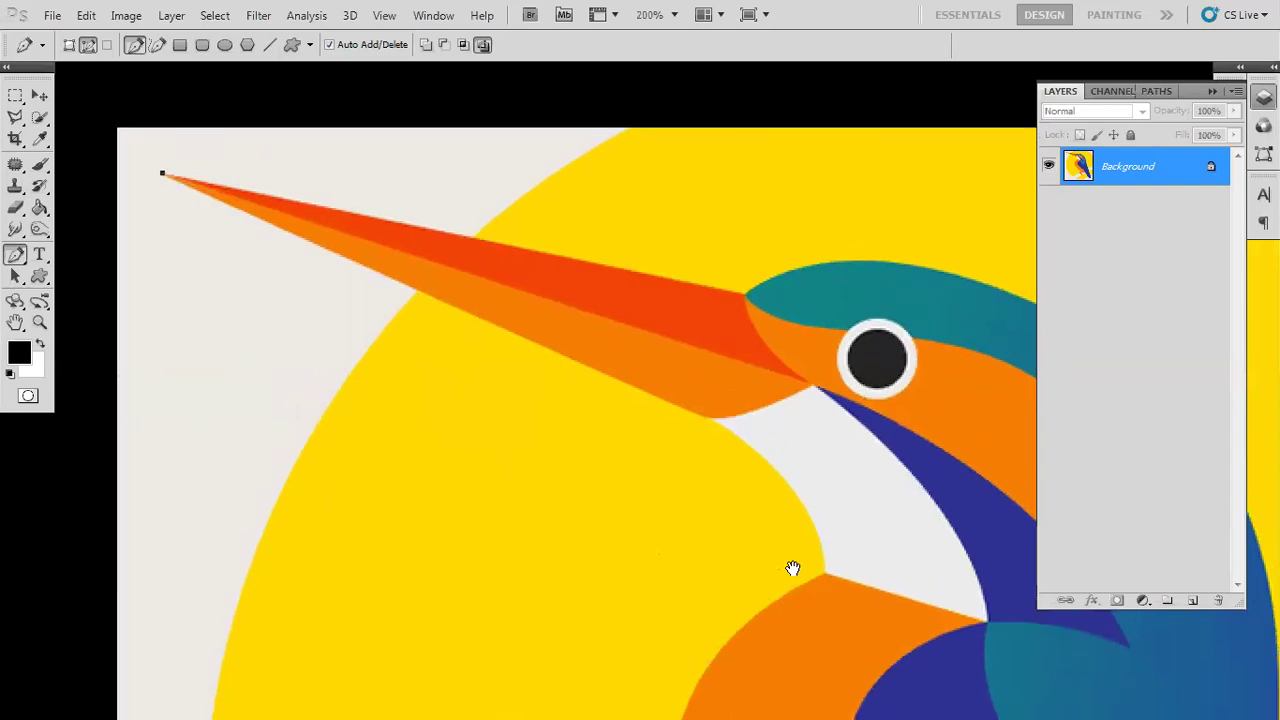
click(735, 292)
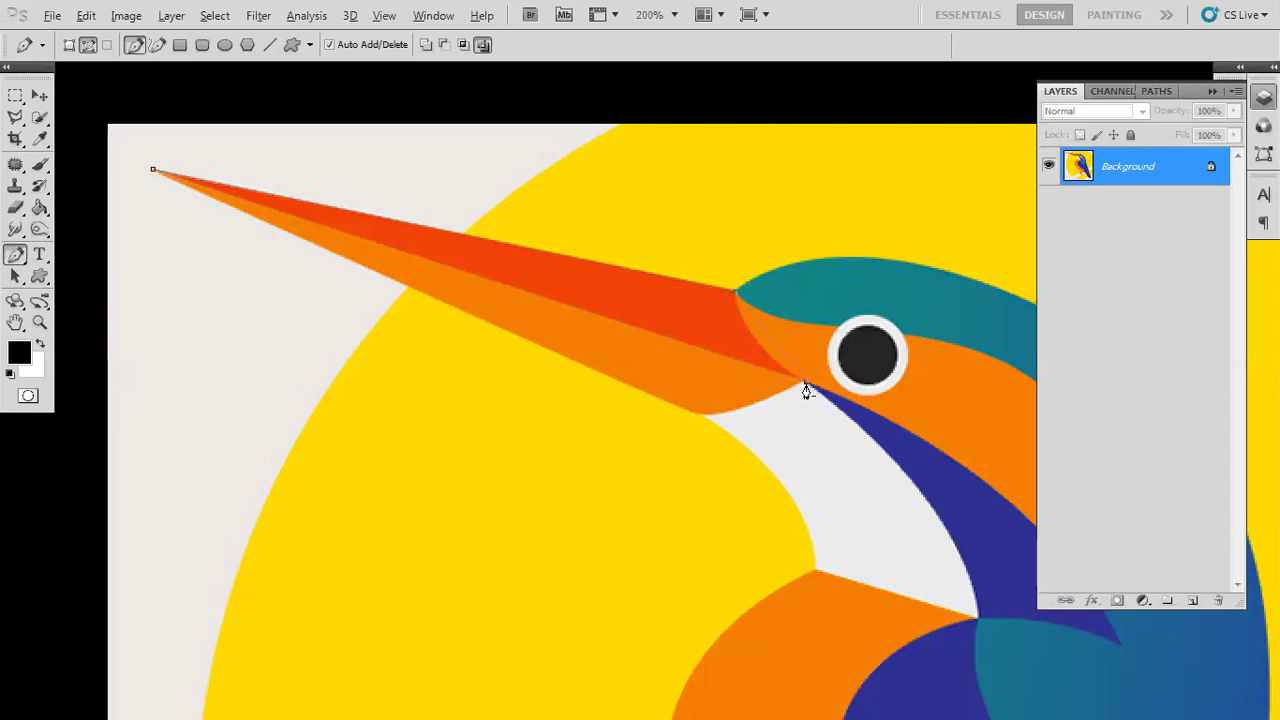
drag(806, 384, 779, 371)
click(721, 274)
mouse_move(749, 309)
mouse_down()
mouse_move(749, 294)
mouse_move(741, 316)
mouse_up()
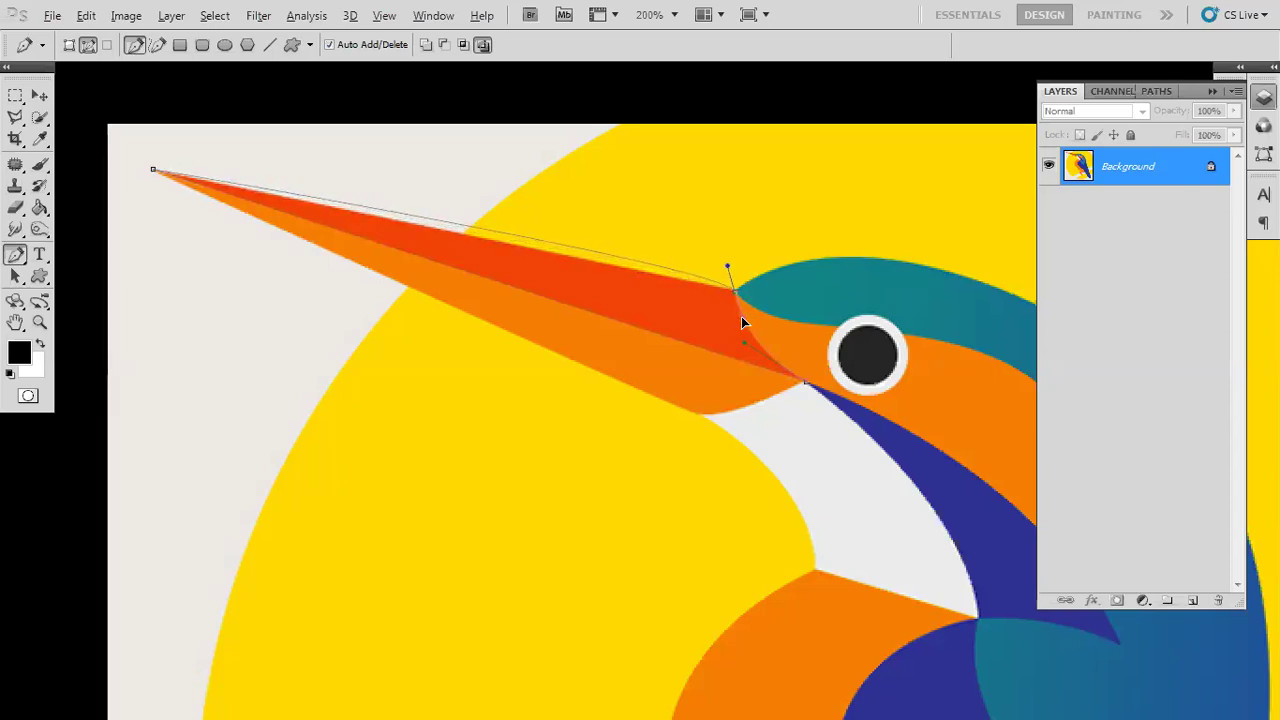
drag(741, 316, 741, 316)
drag(727, 268, 698, 288)
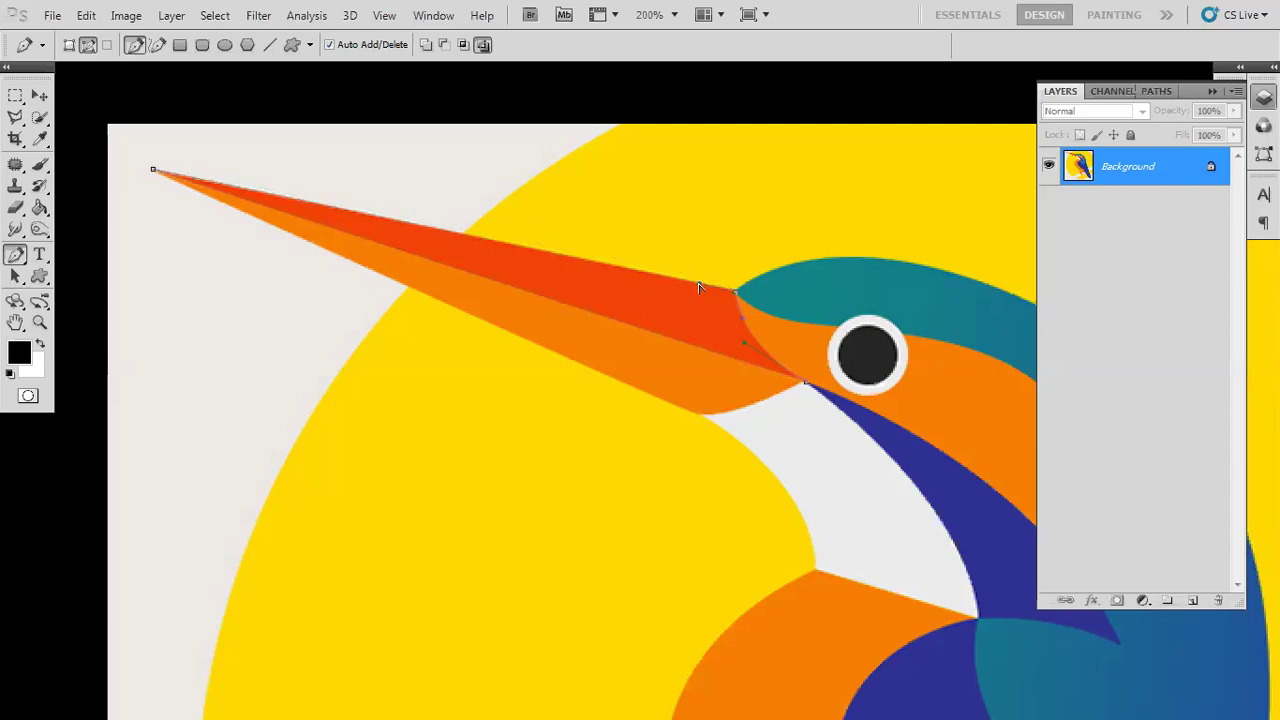
key(Delete)
key(Delete)
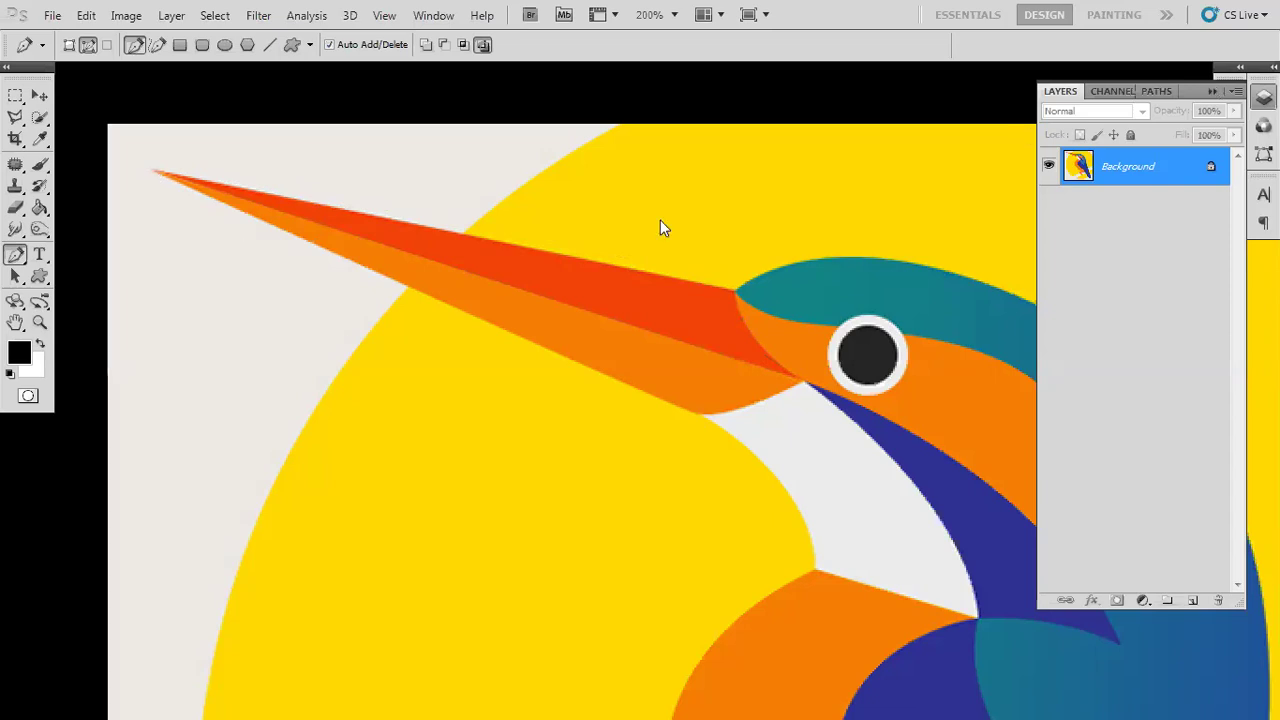
- Trace the red upper beak with a closed Pen tool path, curving its edge at the face, and load the path as a selection
click(154, 170)
click(735, 292)
drag(805, 386, 734, 367)
click(154, 172)
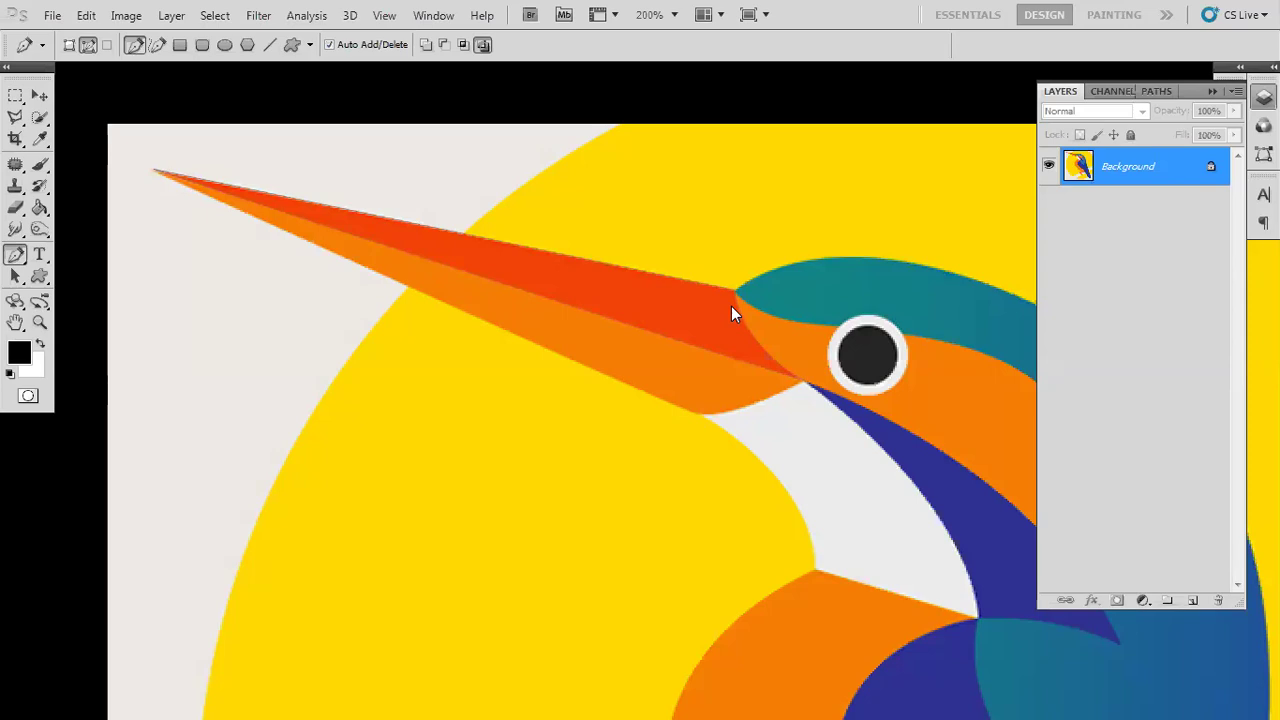
click(1162, 92)
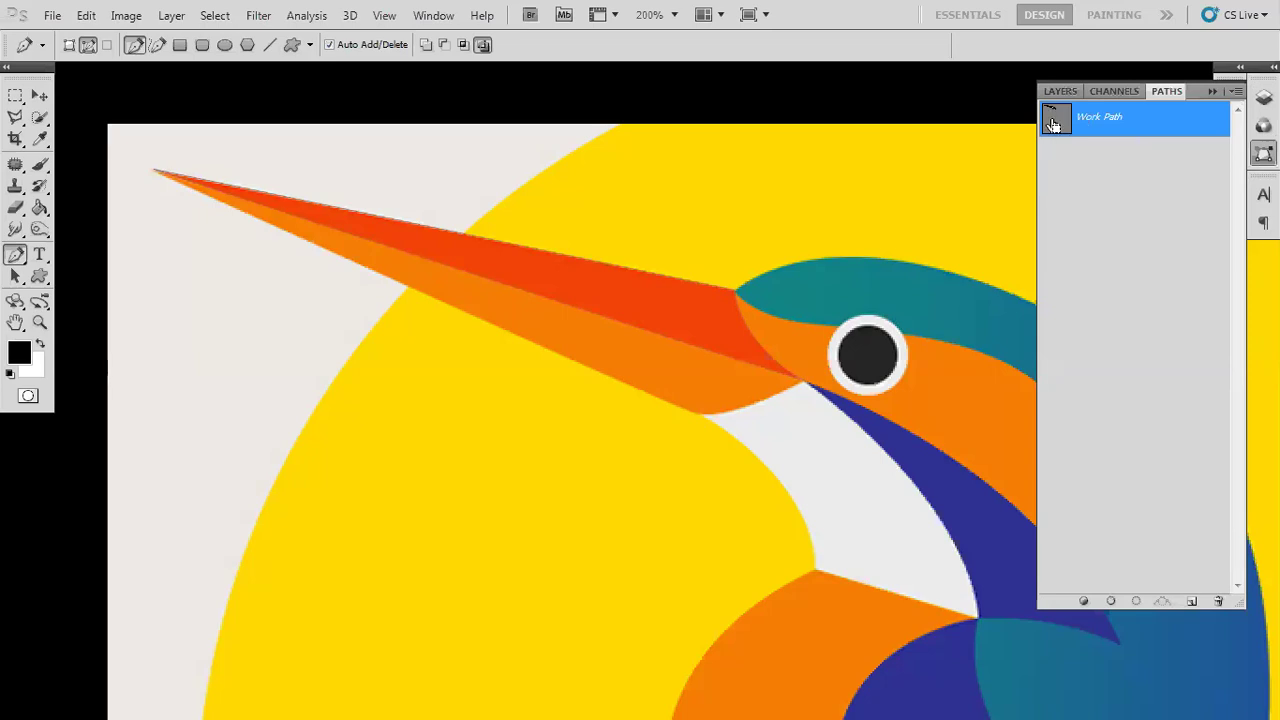
ctrl+click(1053, 122)
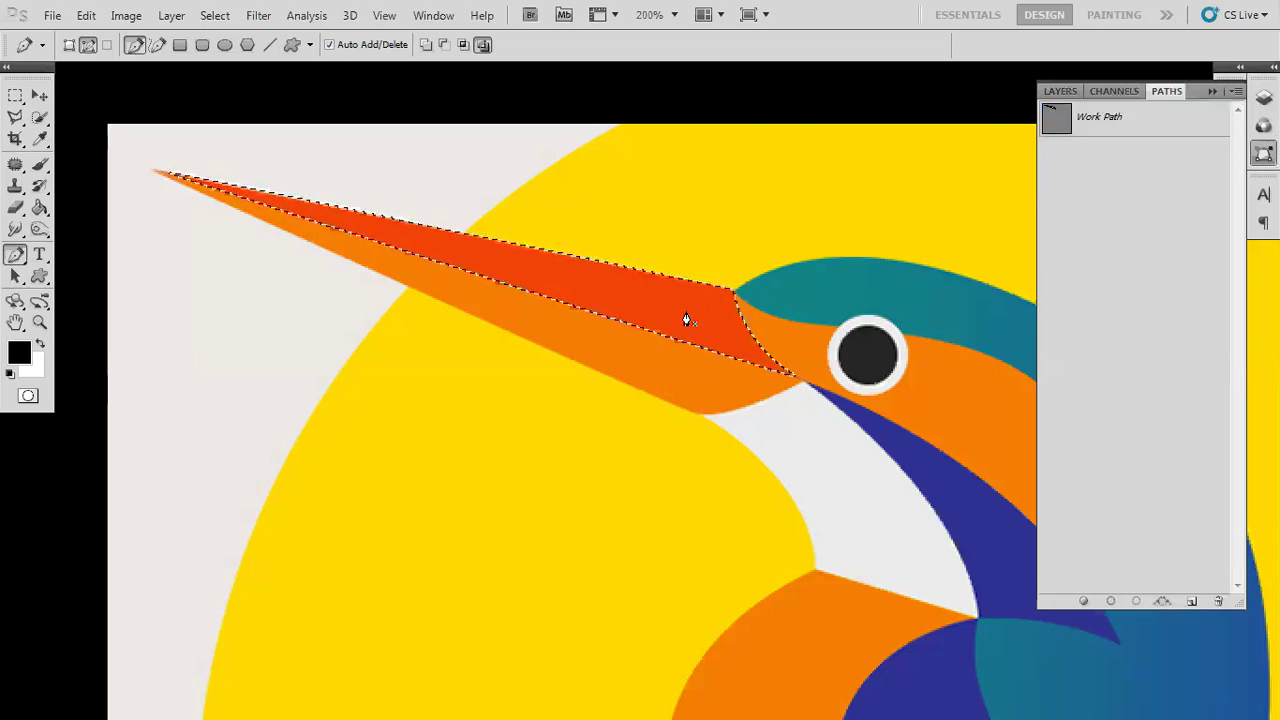
- Fill the selection on a new layer with the red sampled from the upper beak and deselect
key(i)
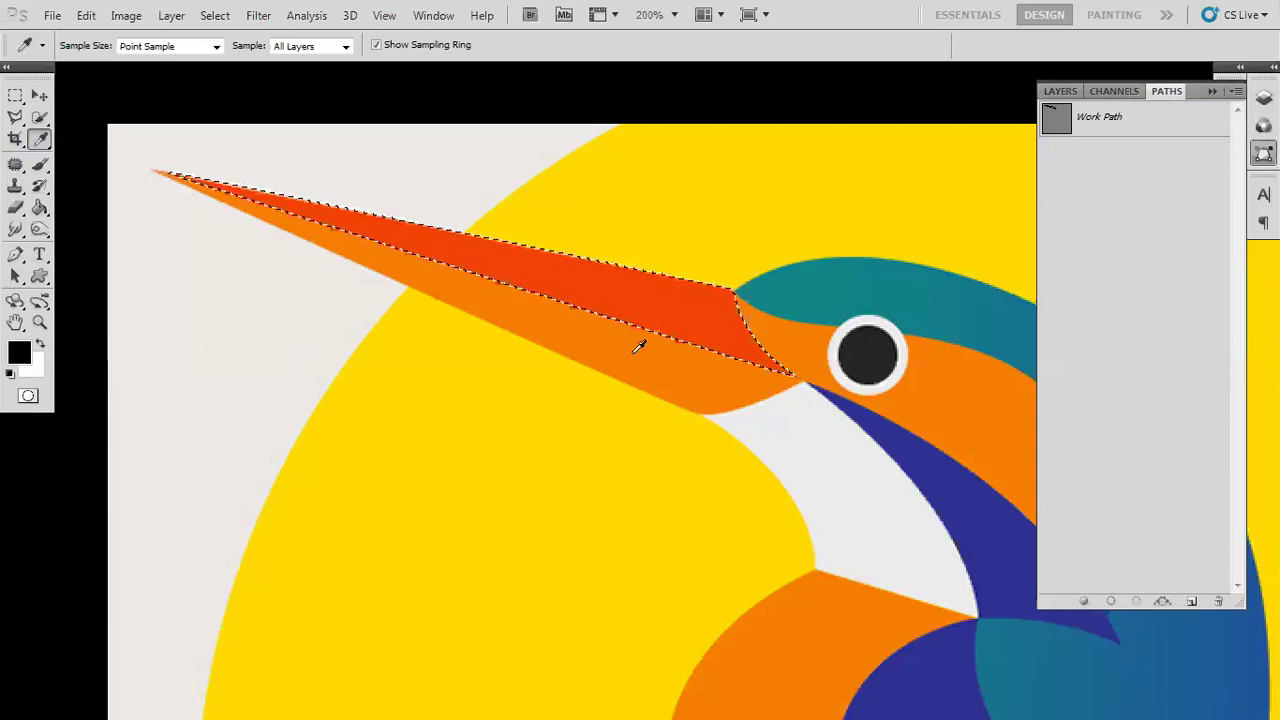
click(700, 300)
click(1061, 90)
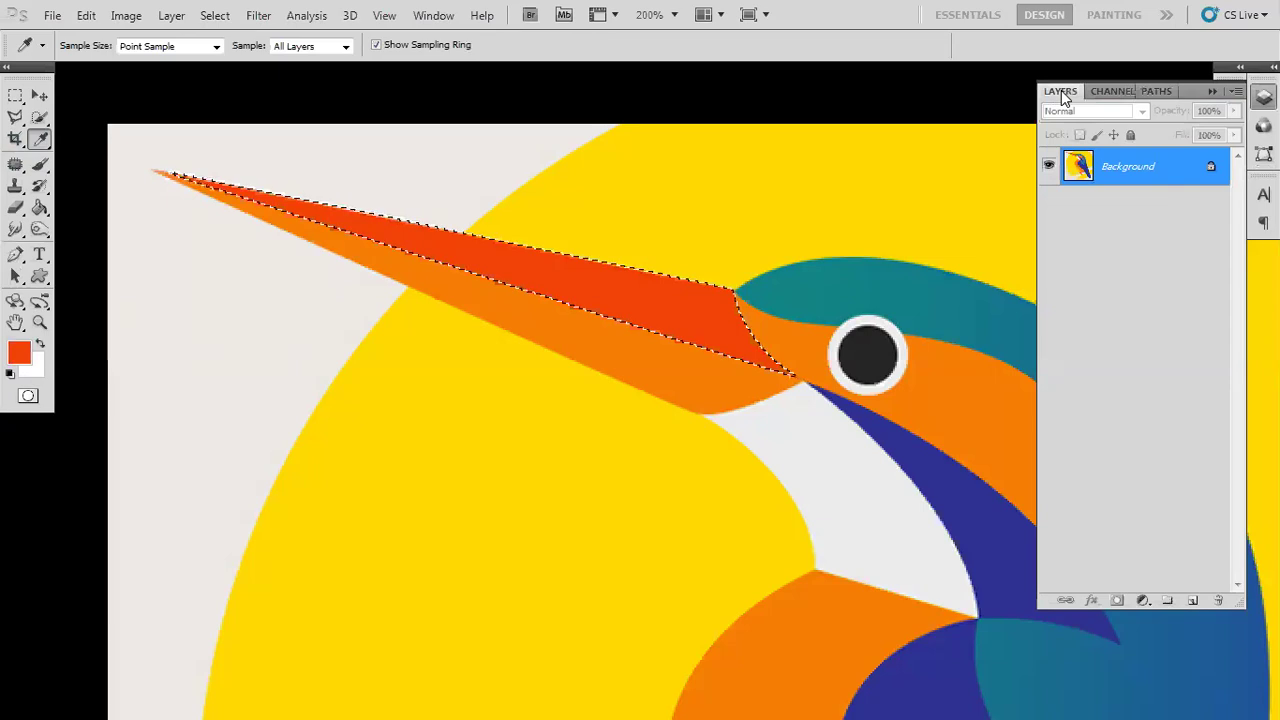
click(1190, 601)
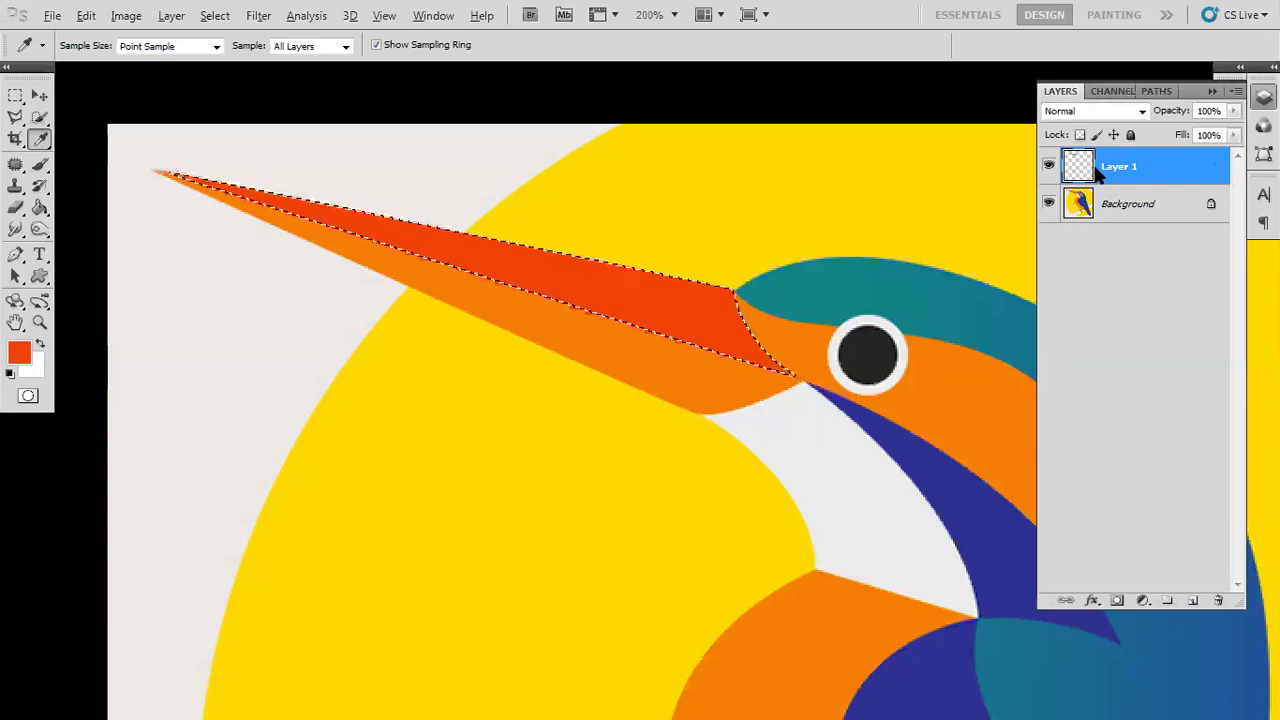
key(ctrl+d)
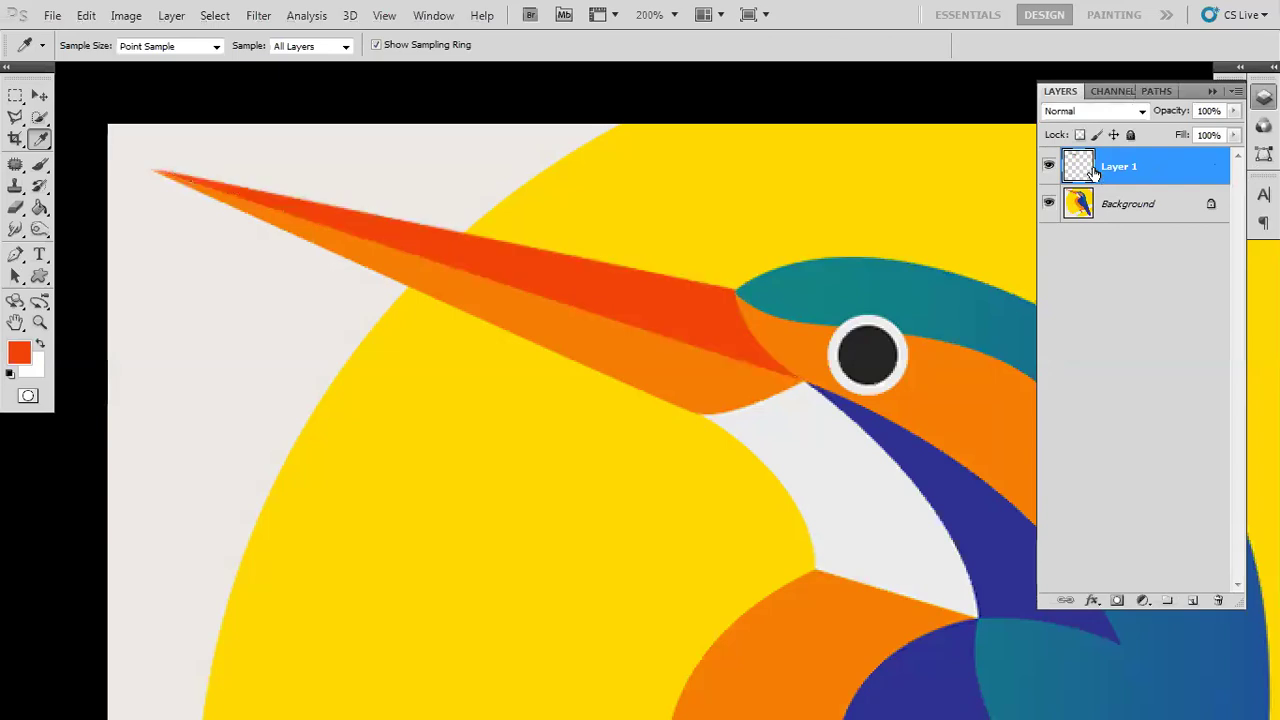
- Hide the Background layer to examine the filled red beak shape on its own, and show the layer again
click(1048, 203)
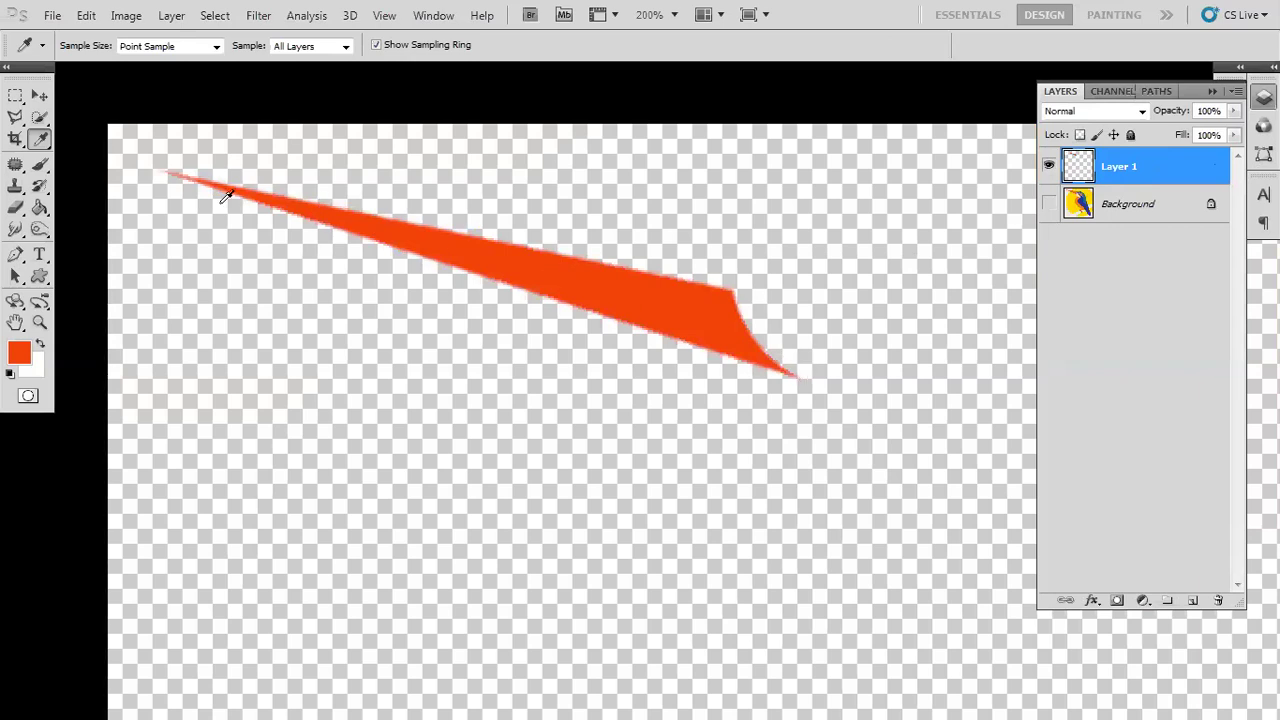
click(15, 95)
click(40, 95)
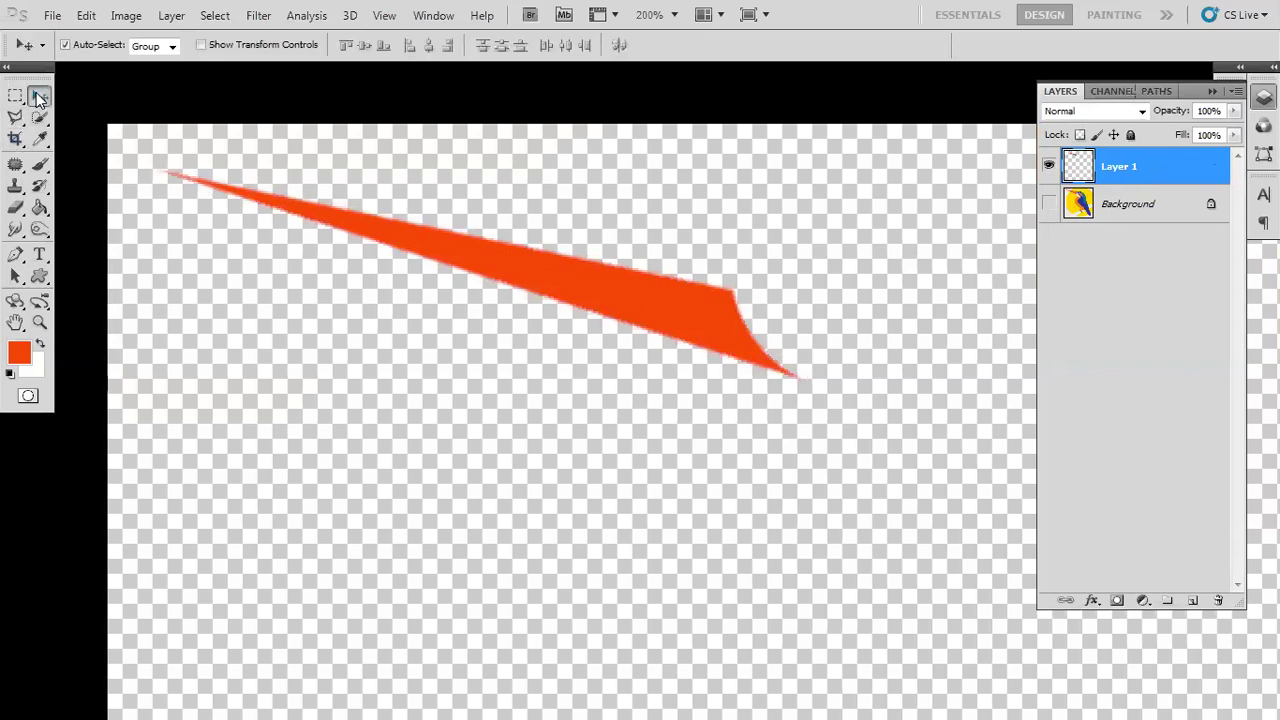
click(1048, 204)
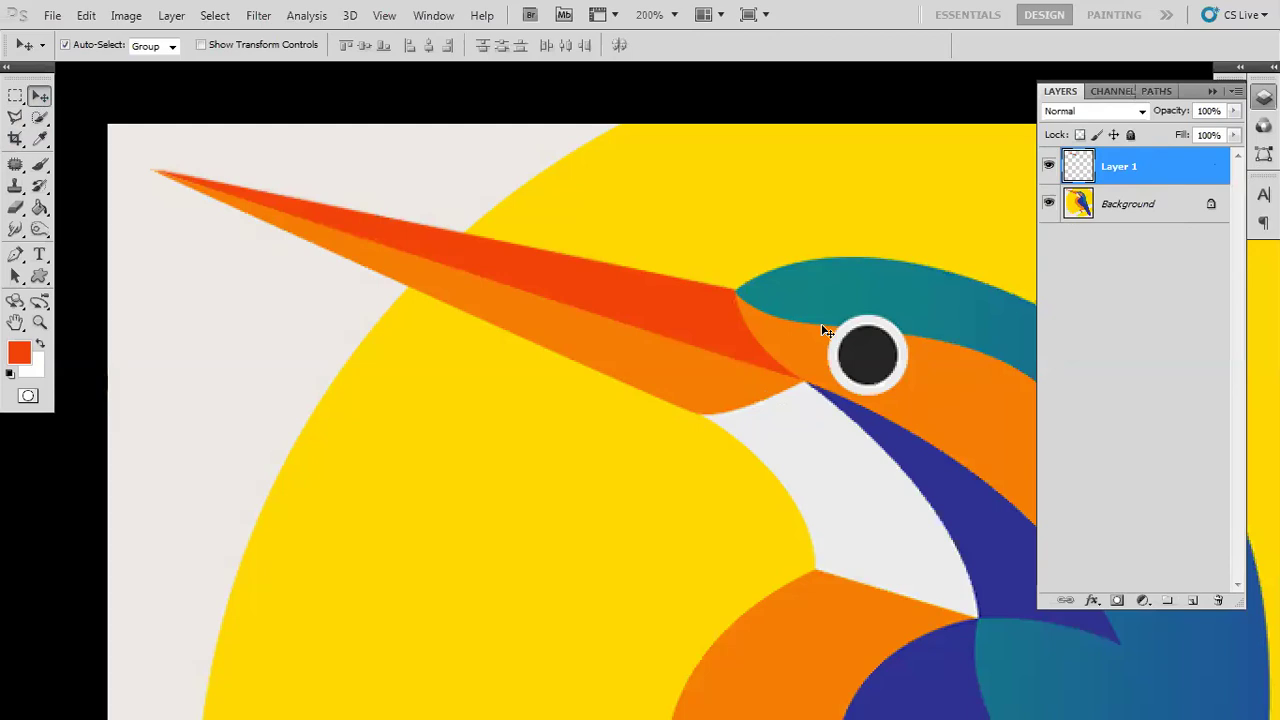
- Trace the orange lower beak with the Pen tool as a closed shape on a new path and load it as a selection
click(1150, 92)
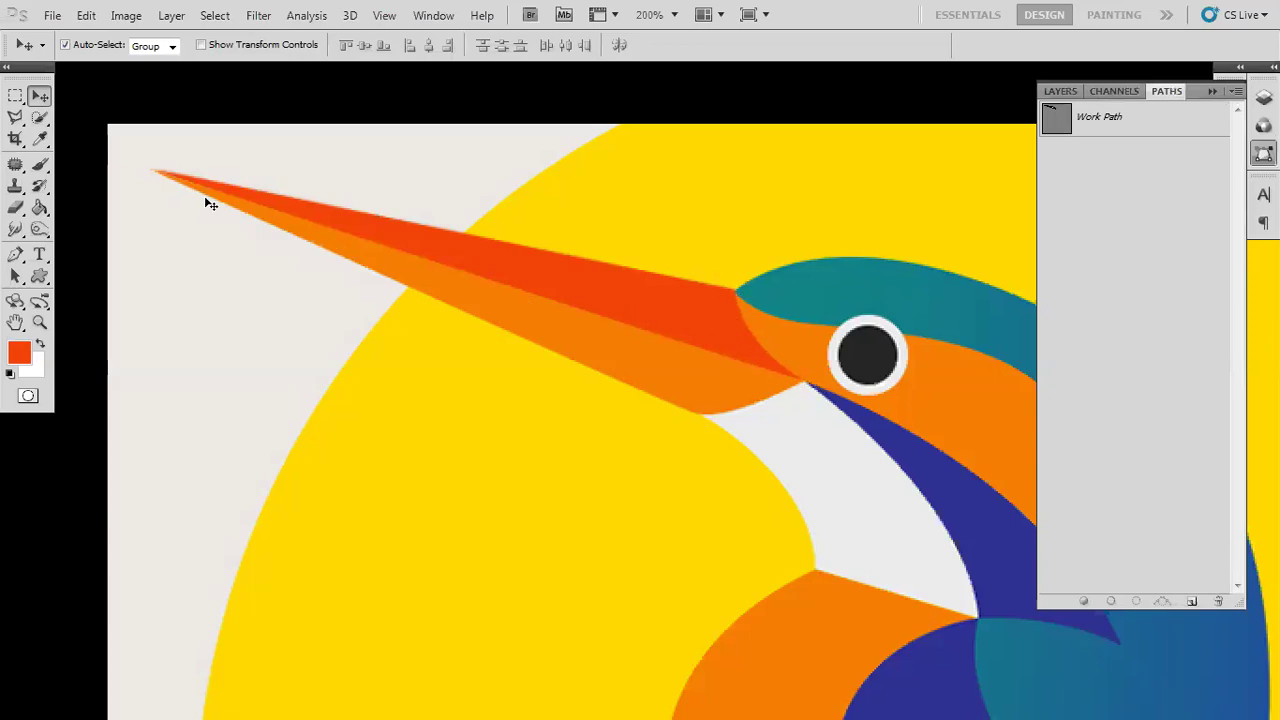
click(1116, 132)
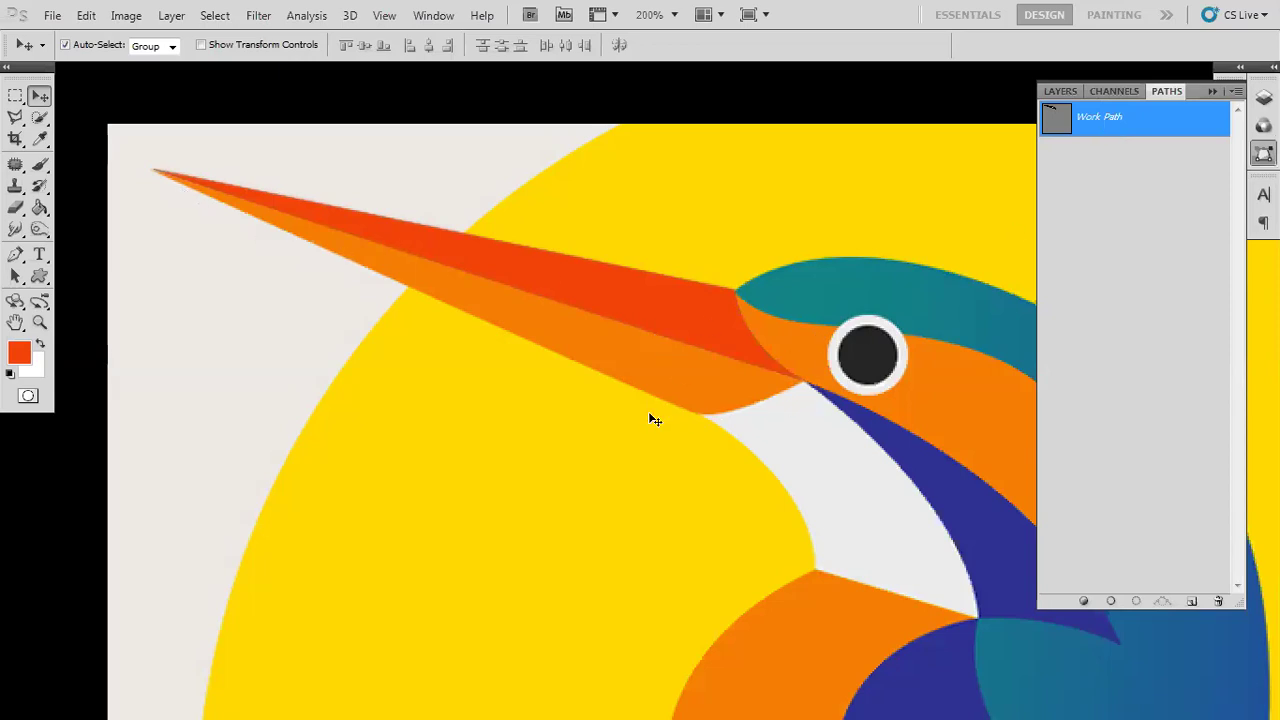
click(1193, 602)
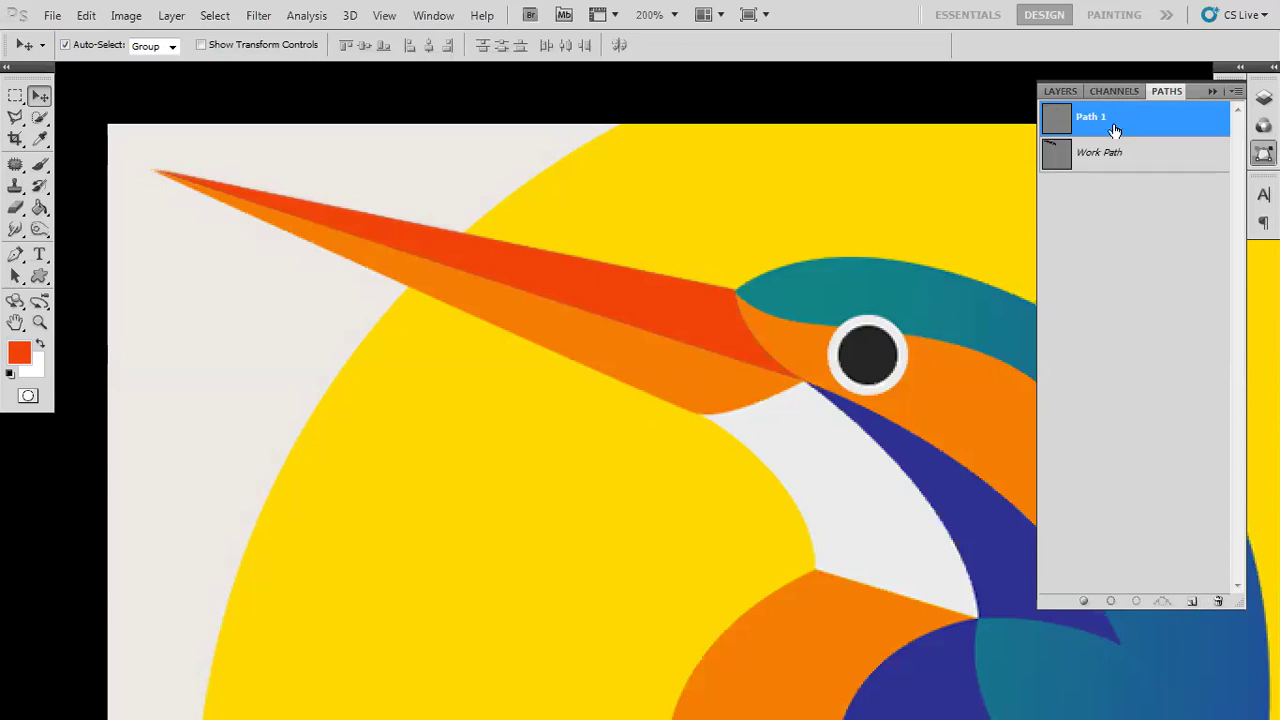
key(p)
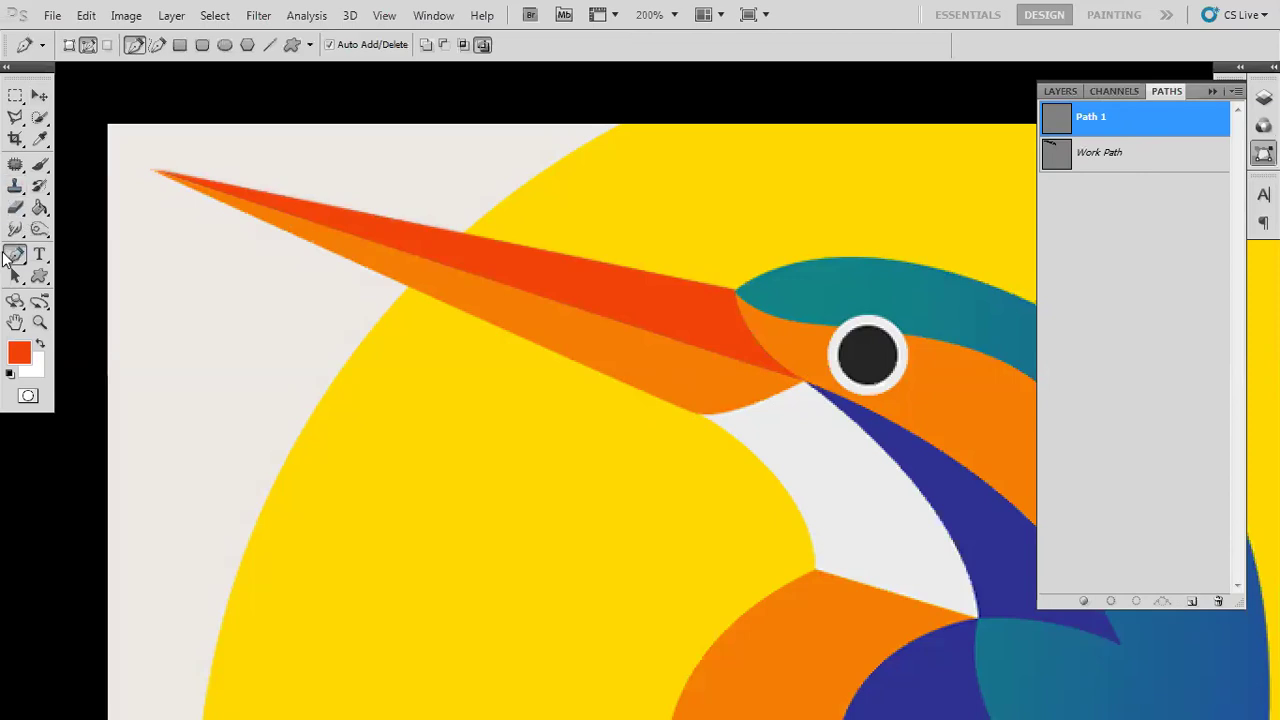
click(153, 172)
drag(698, 417, 659, 416)
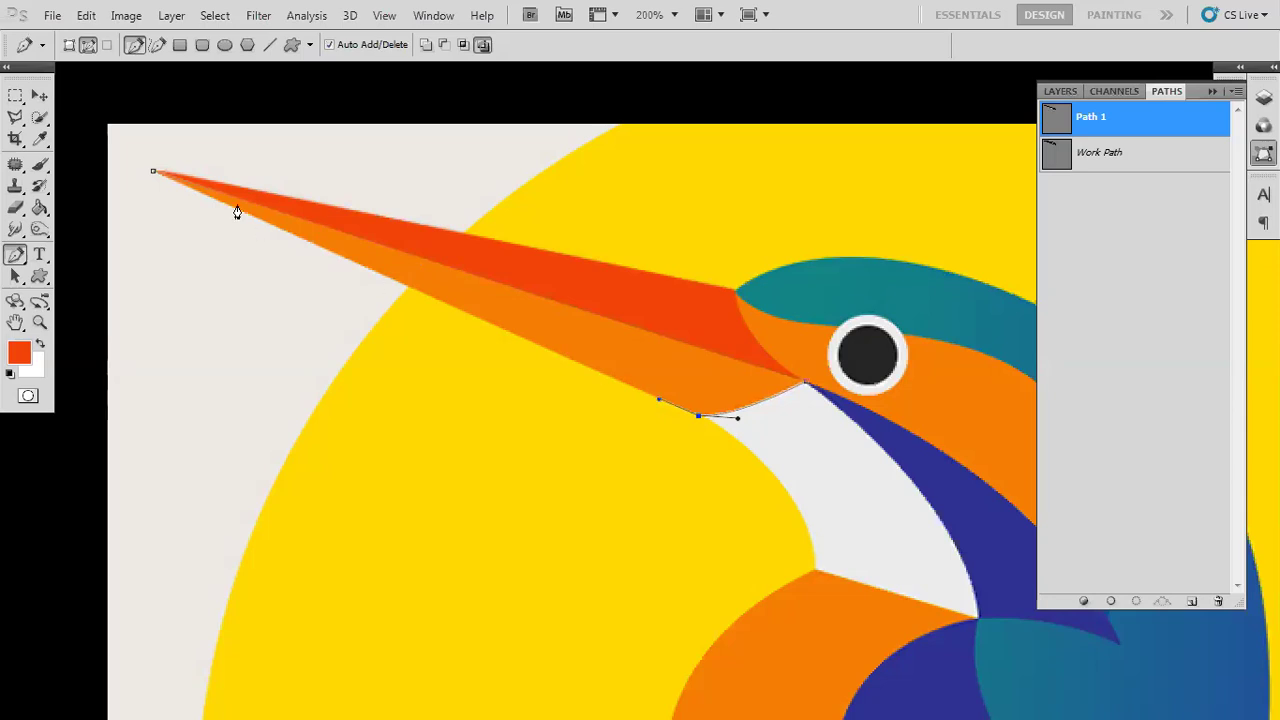
click(153, 173)
ctrl+click(1061, 122)
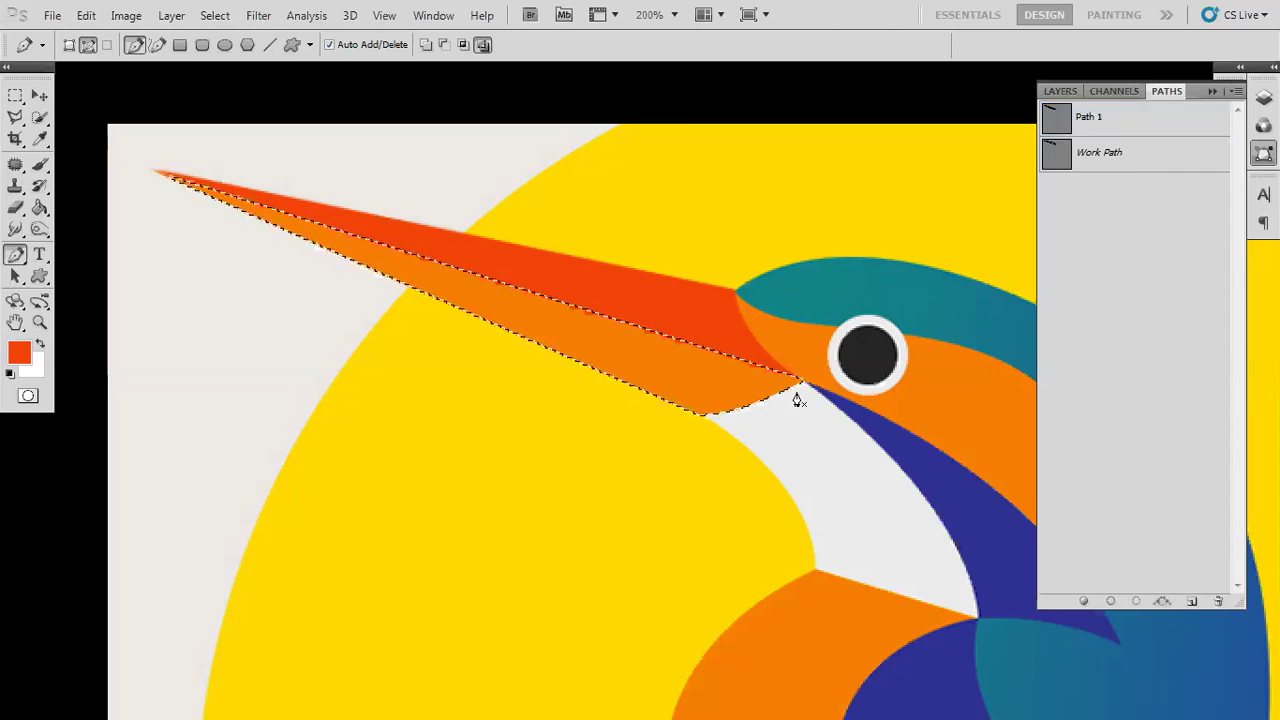
- Fill the lower beak selection on a new layer with the orange sampled from the beak and deselect
click(1060, 91)
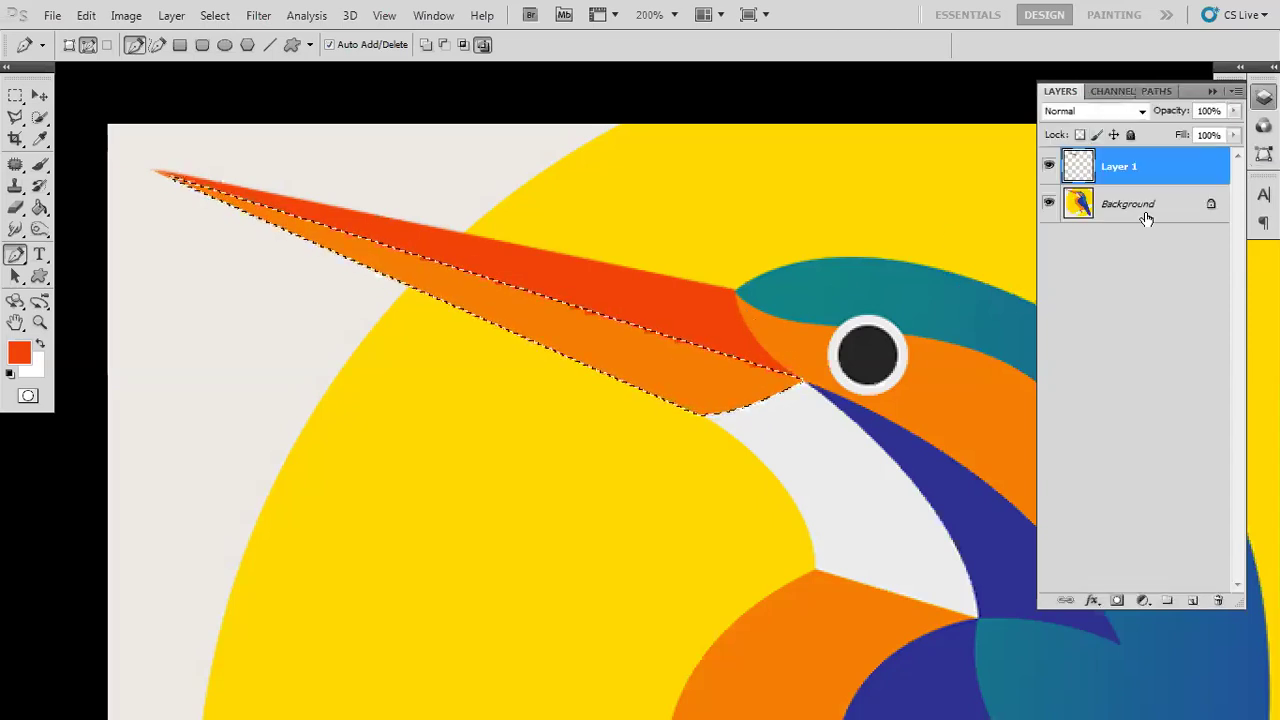
click(1190, 601)
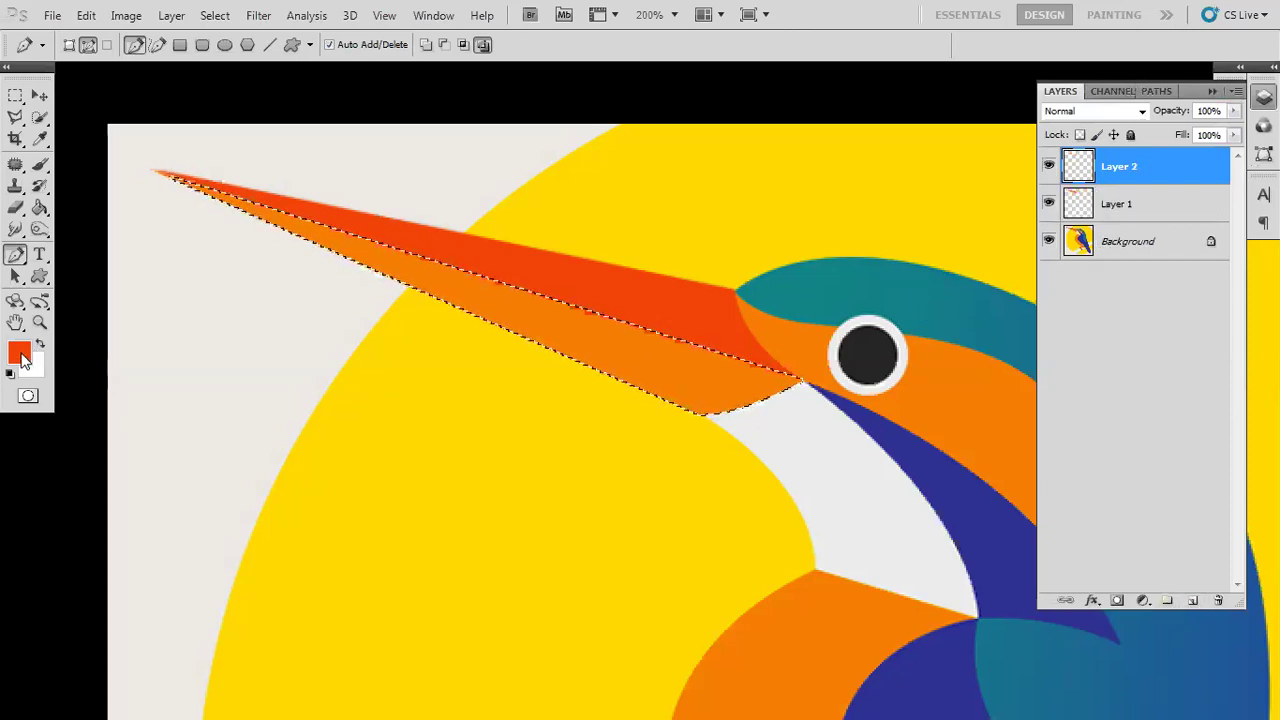
key(i)
click(600, 337)
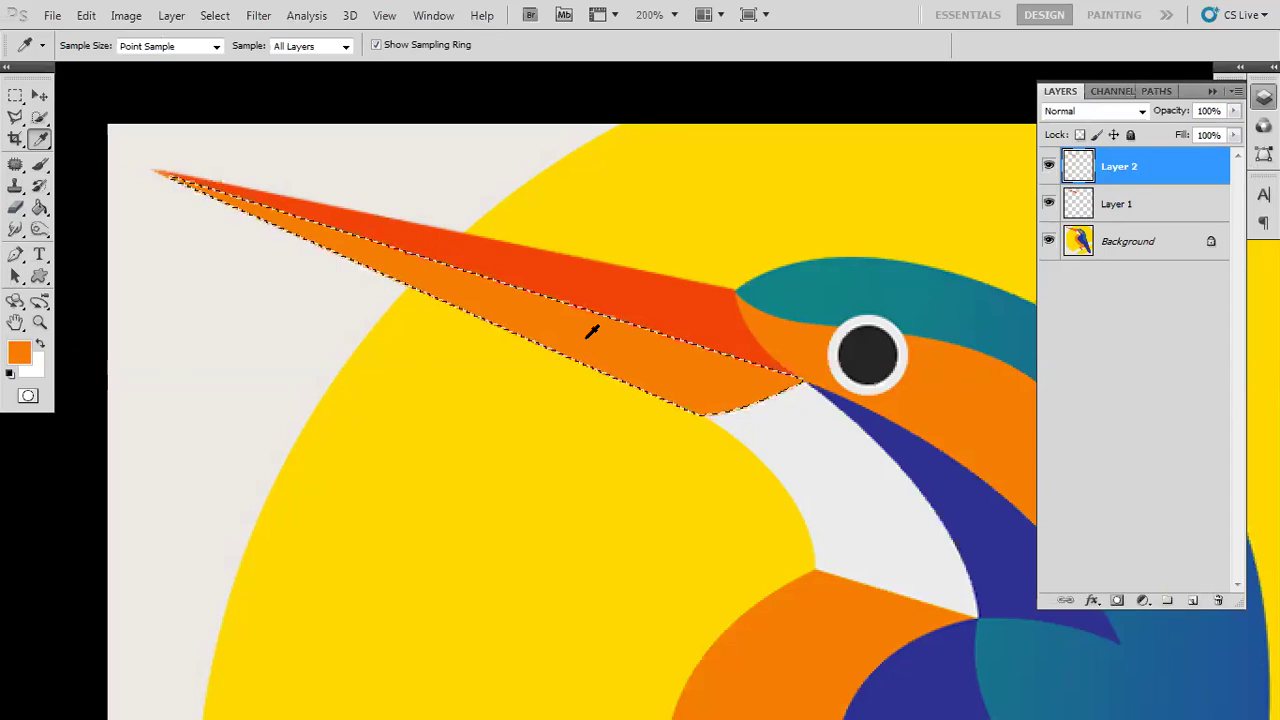
key(ctrl+d)
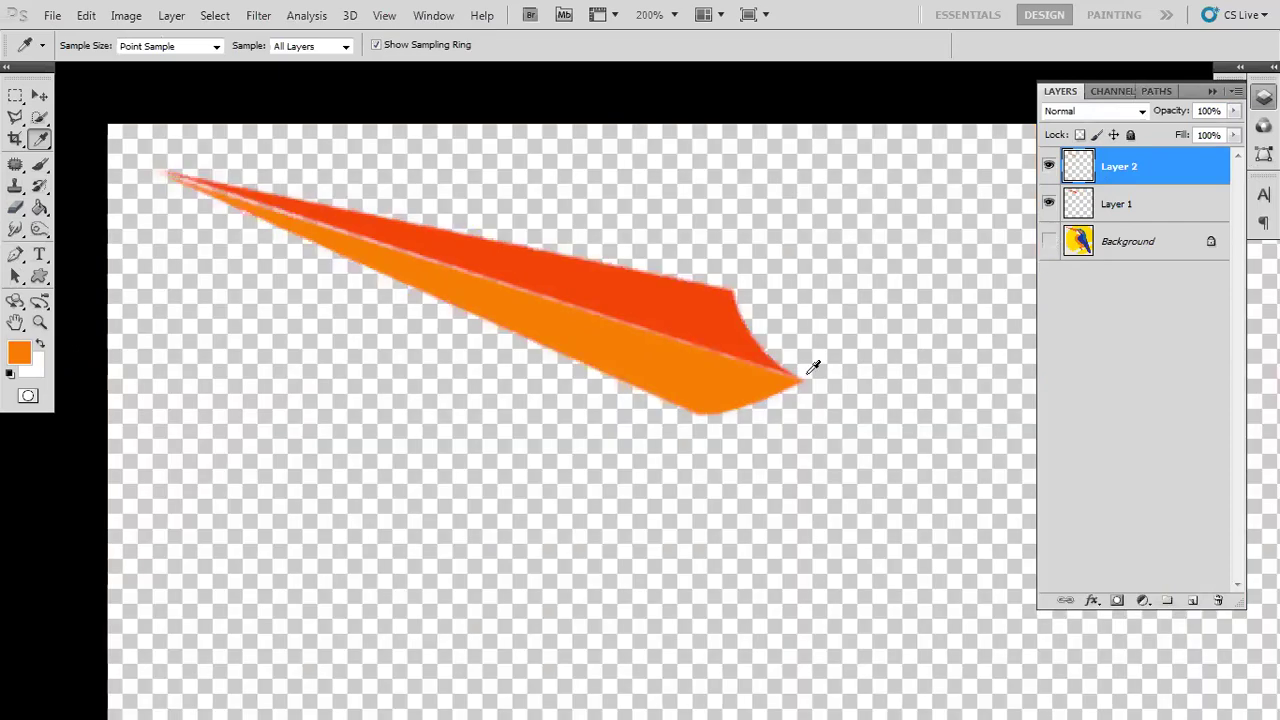
- Hide the Background layer to examine both beak shapes together with the Work Path outline
click(1048, 241)
click(40, 96)
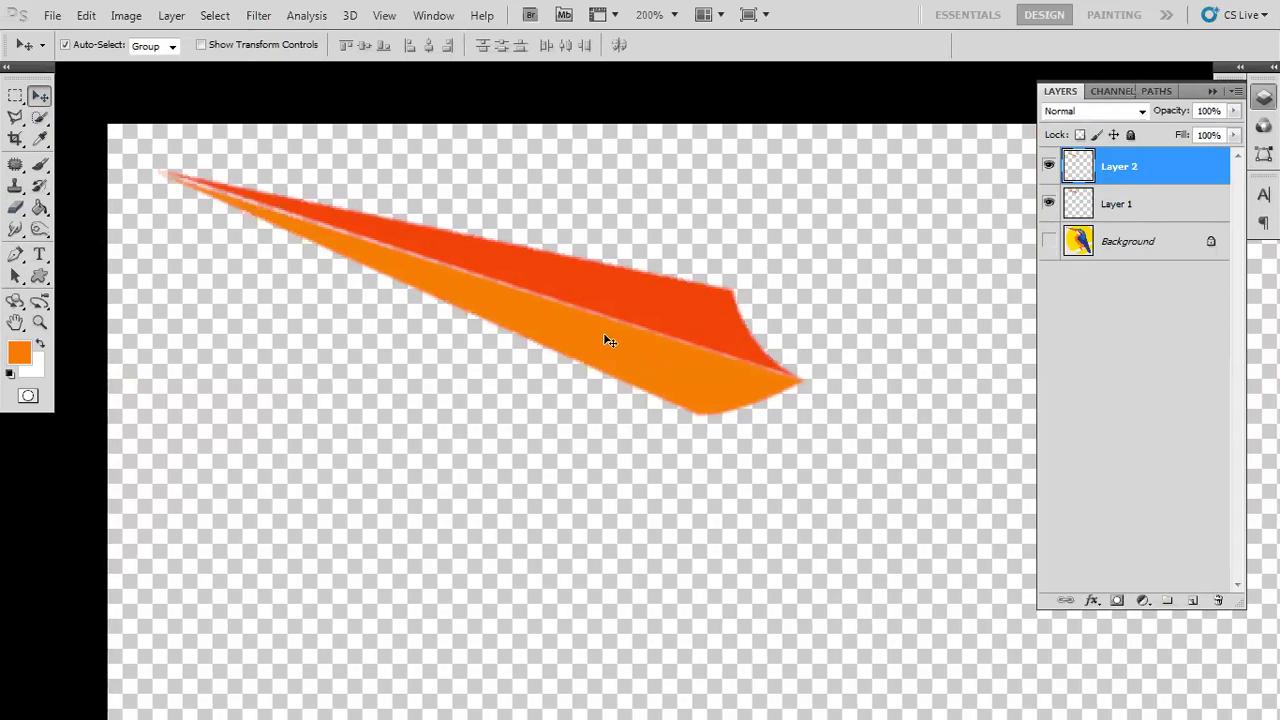
key(ctrl+minus)
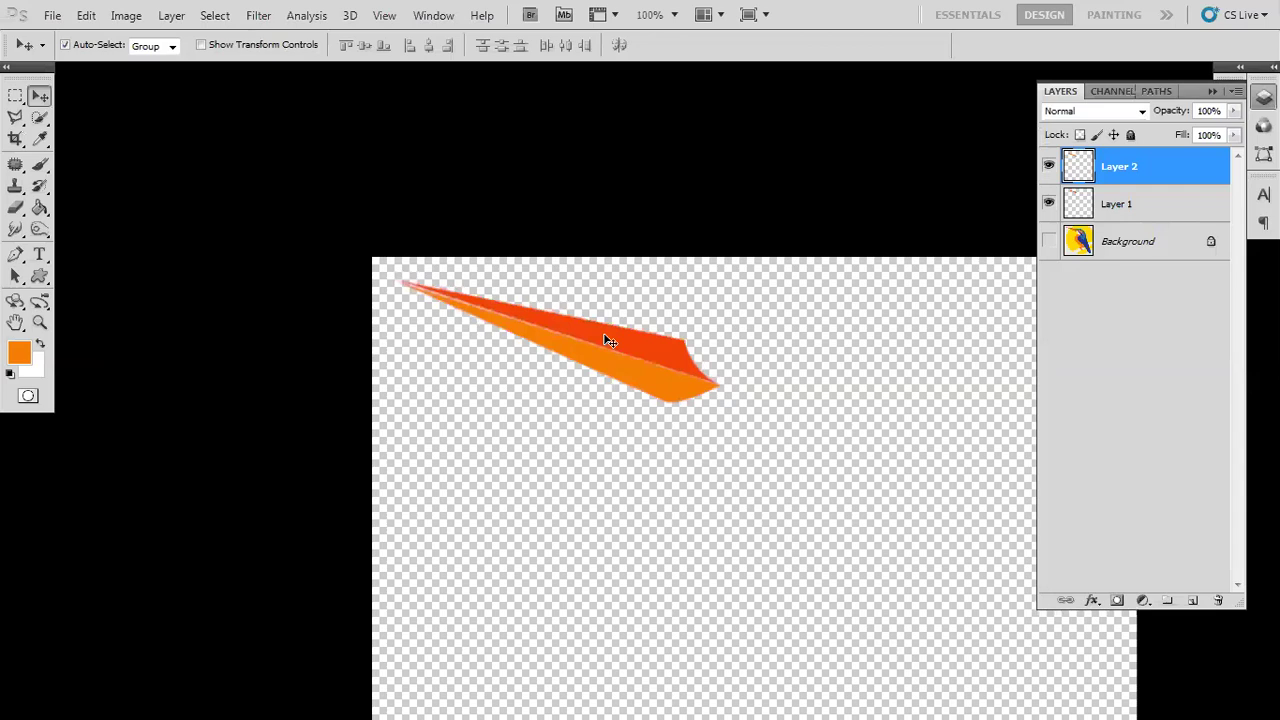
click(1166, 91)
click(1058, 168)
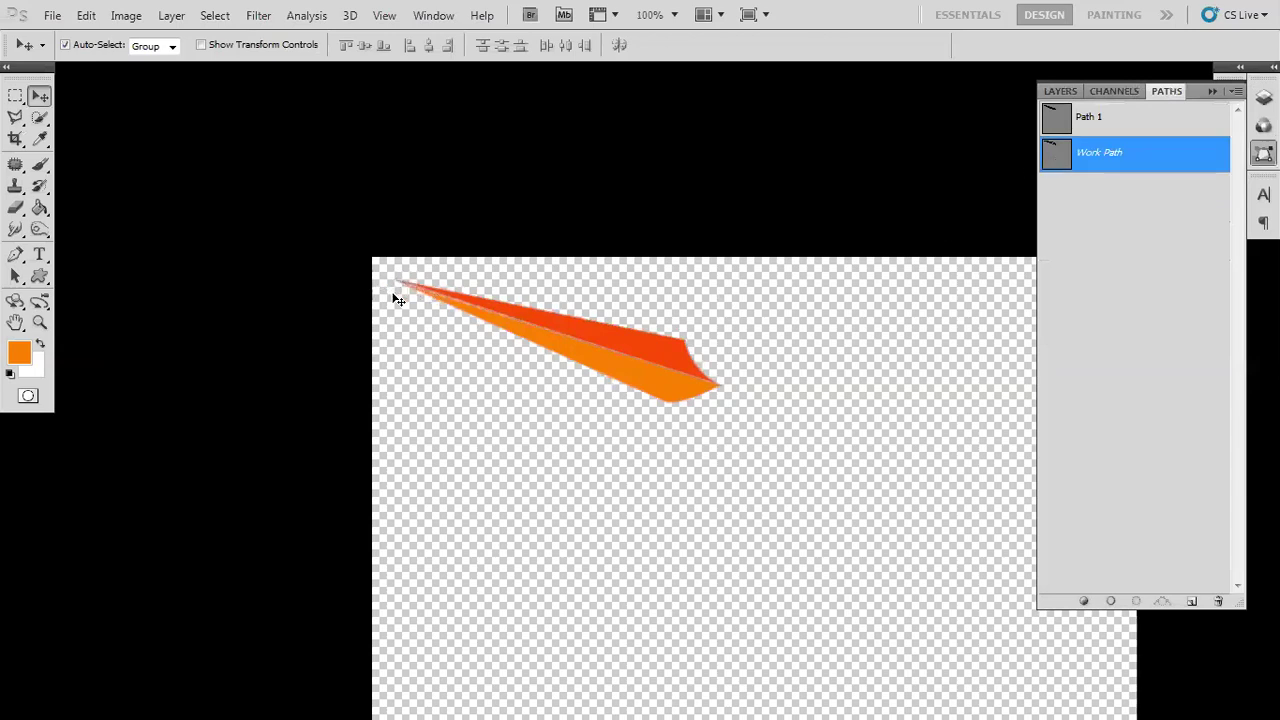
- Select the Background layer and make it visible again
click(1070, 90)
click(1157, 244)
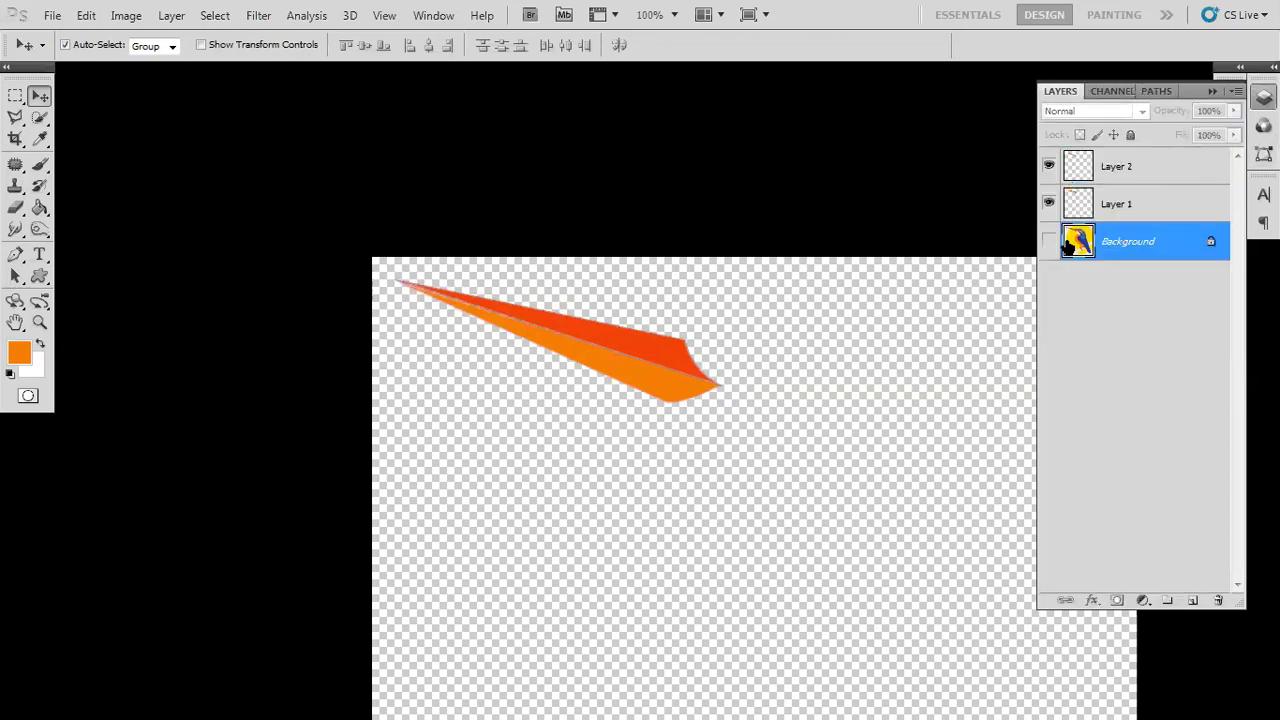
click(1048, 241)
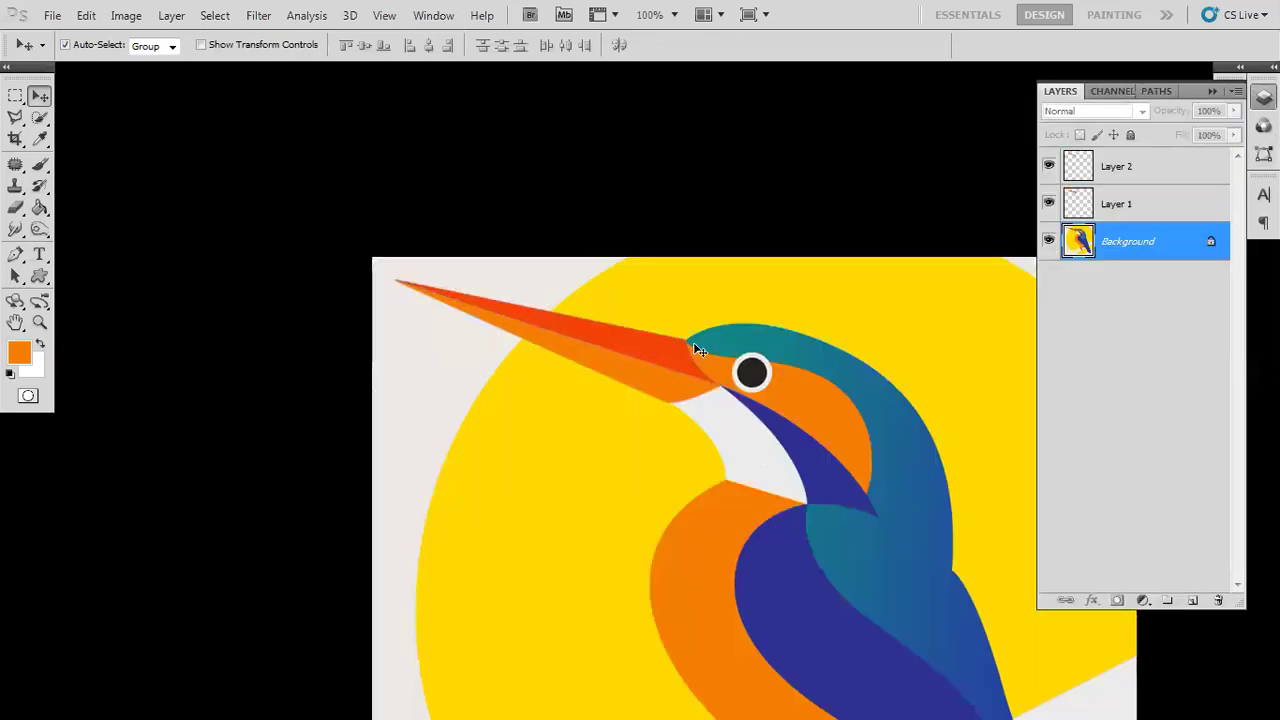
- Activate the Pen tool and add a new empty path for the bird's blue-green back and tail shape
drag(943, 543, 760, 274)
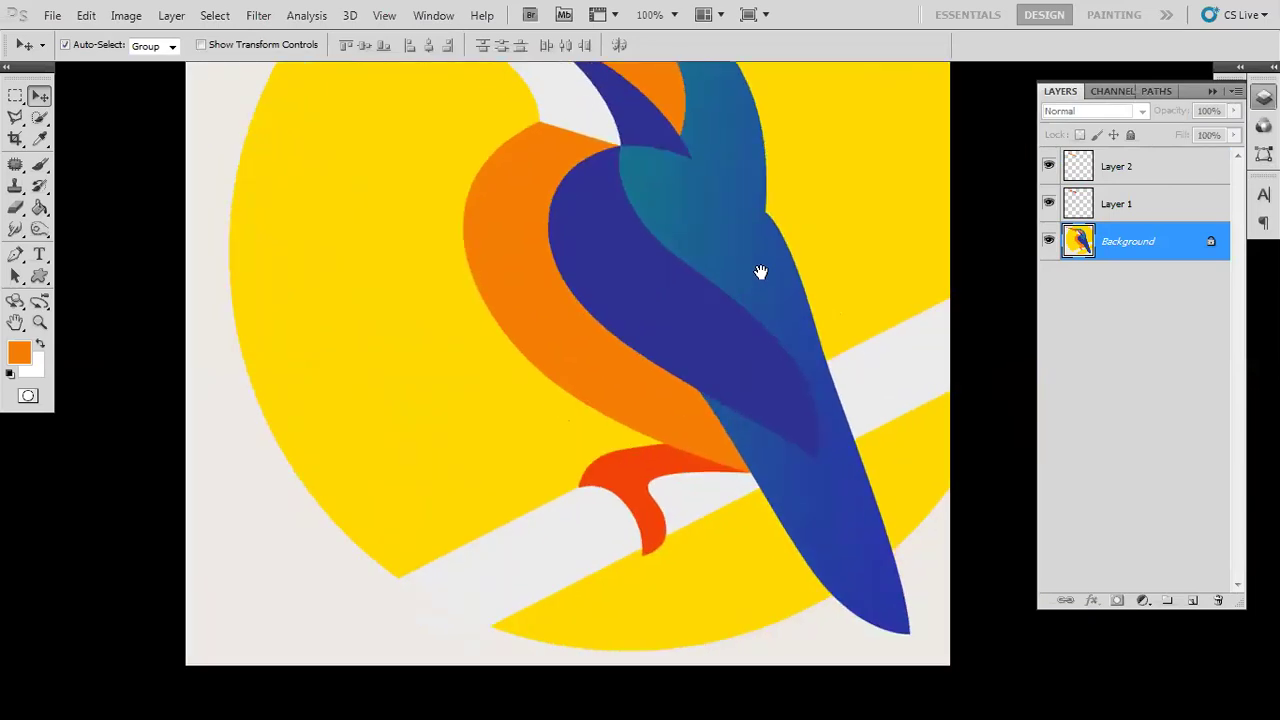
drag(863, 523, 840, 404)
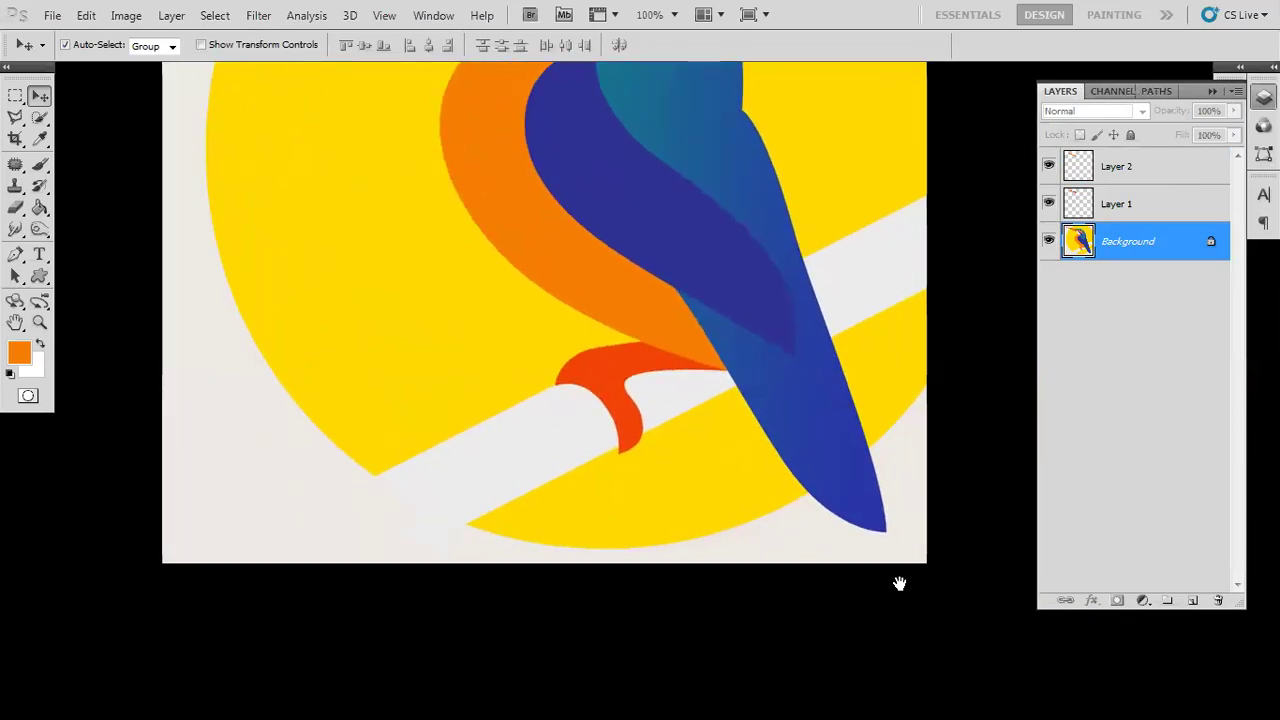
drag(669, 216, 740, 451)
drag(659, 249, 691, 363)
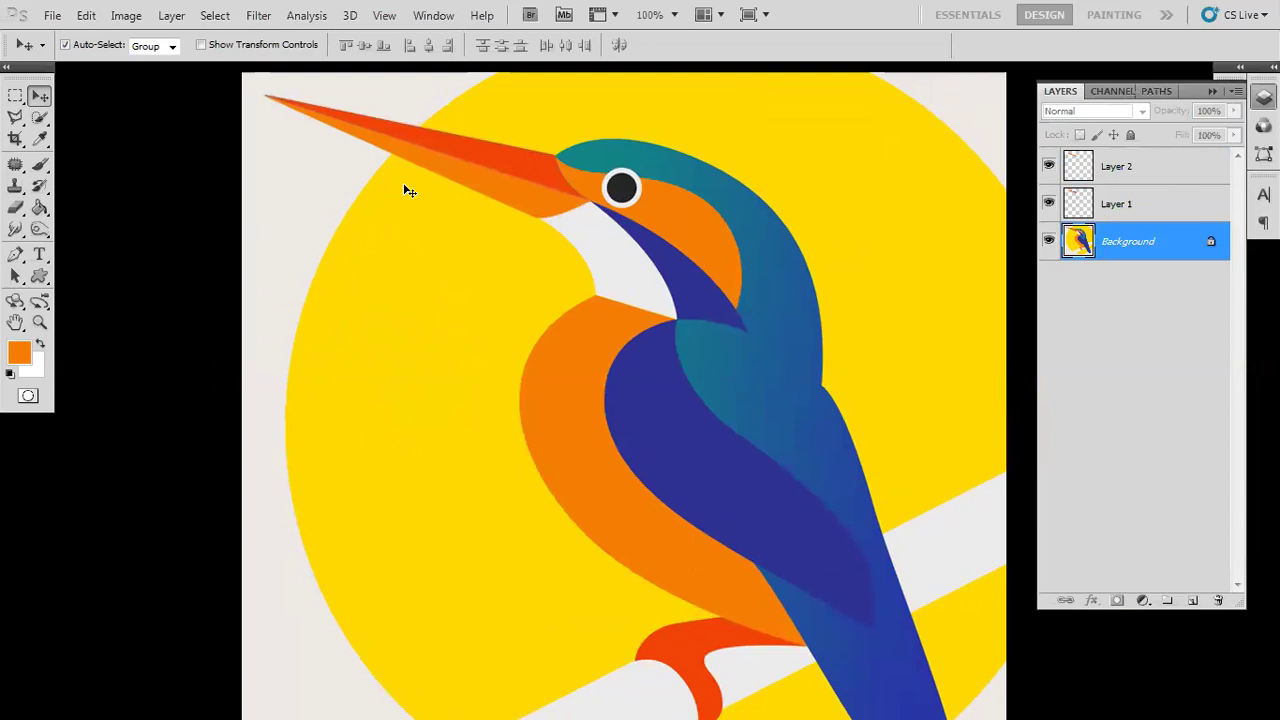
key(p)
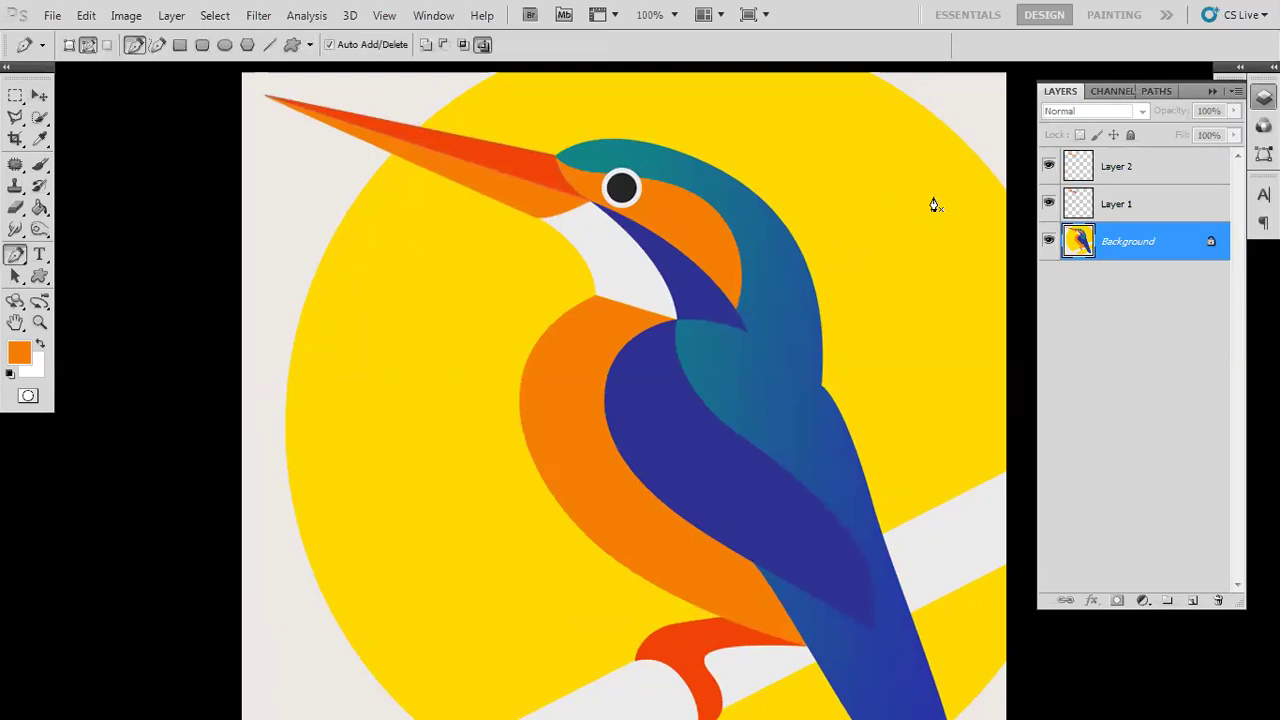
click(1158, 90)
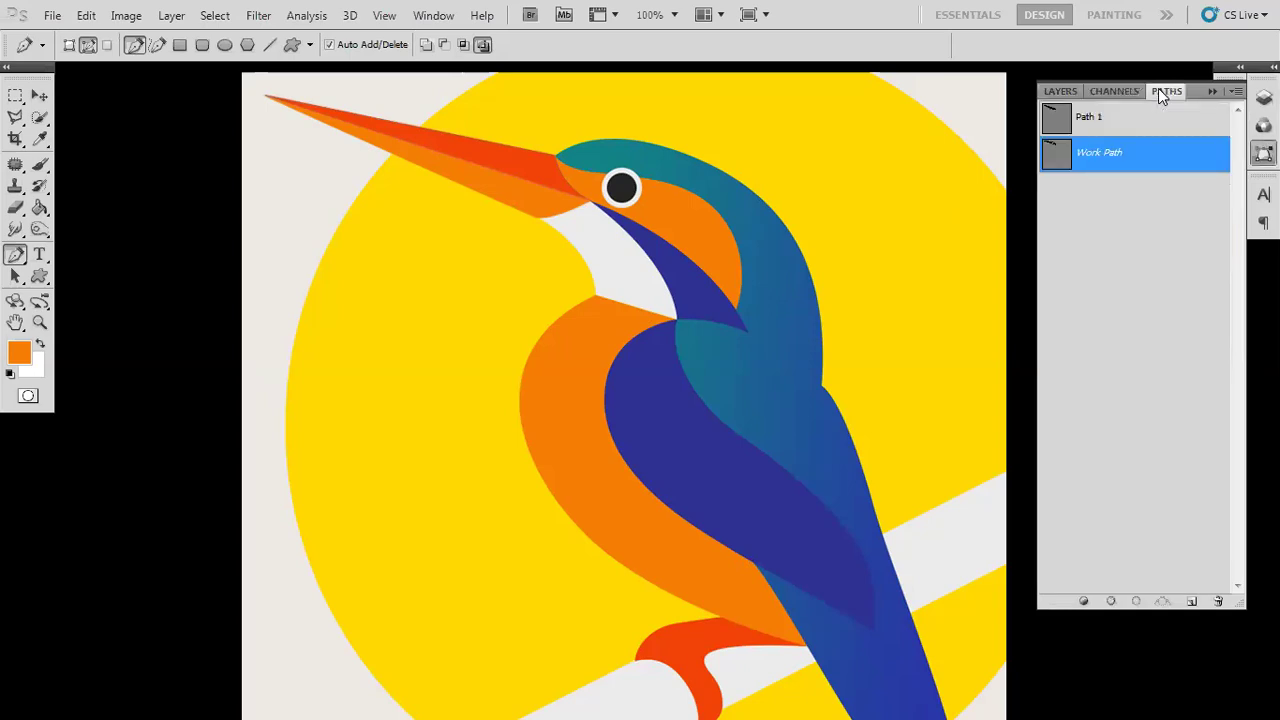
click(1057, 91)
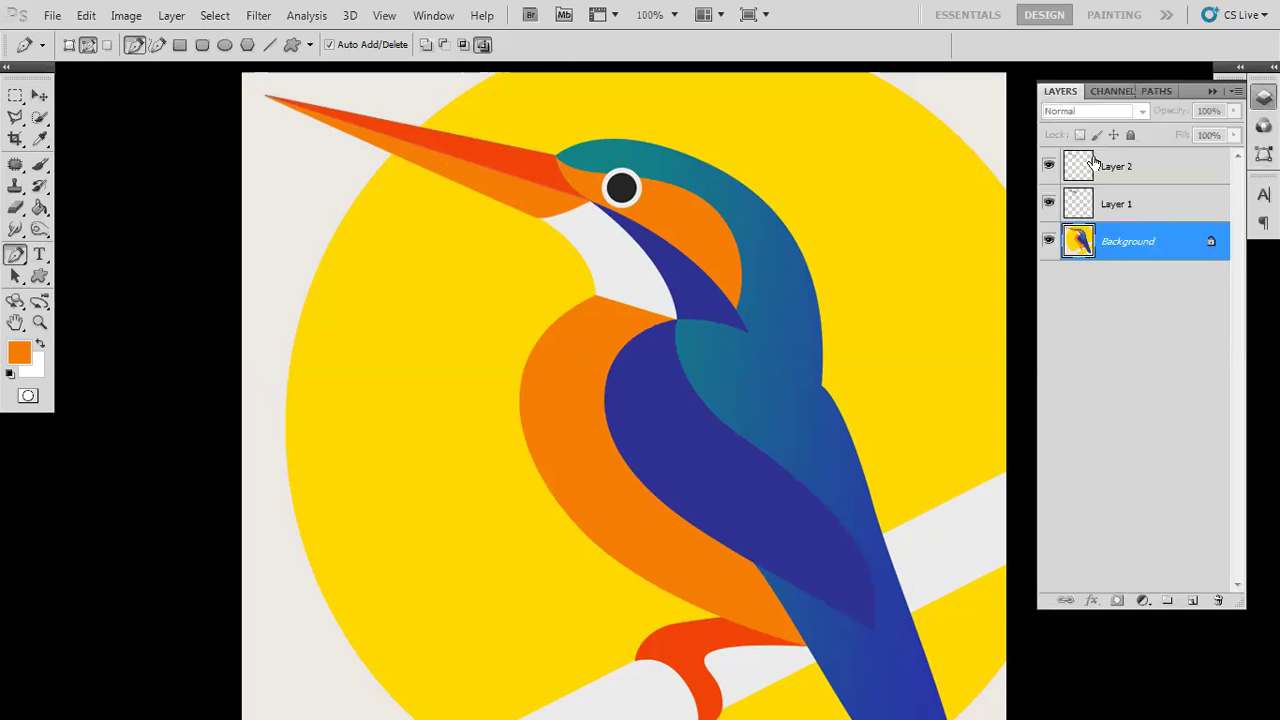
click(1159, 91)
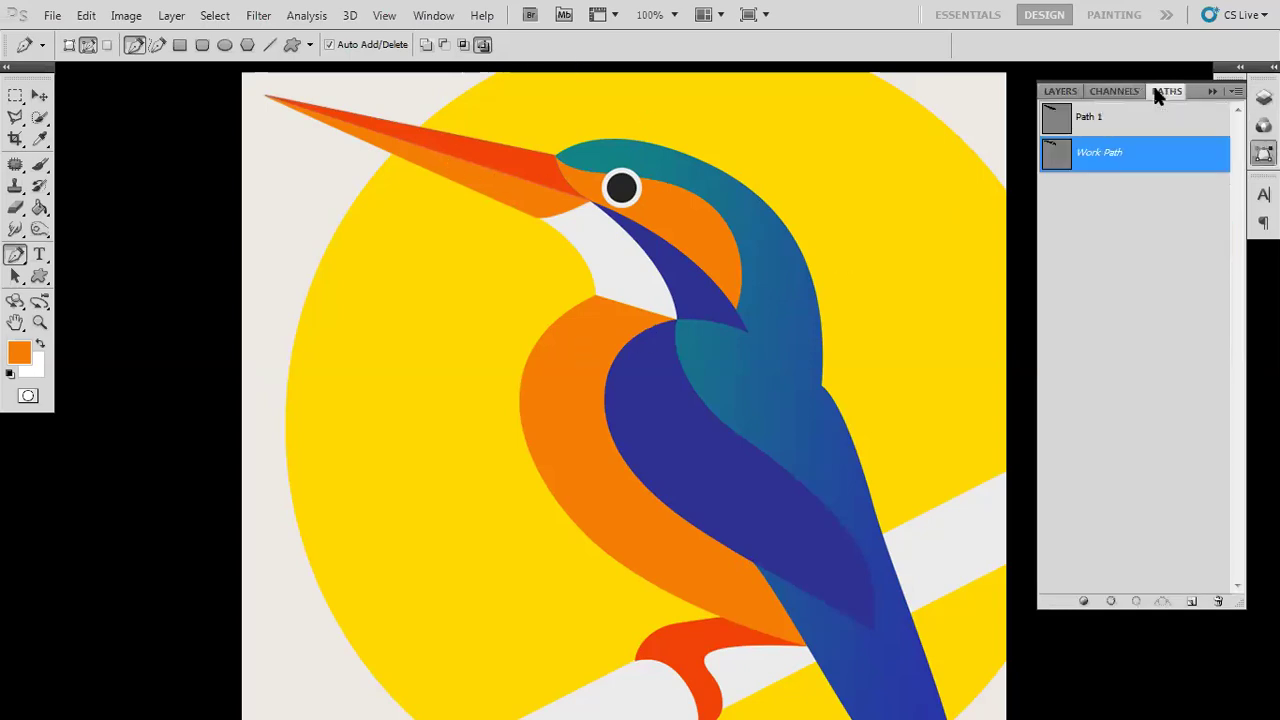
click(1115, 125)
click(1192, 603)
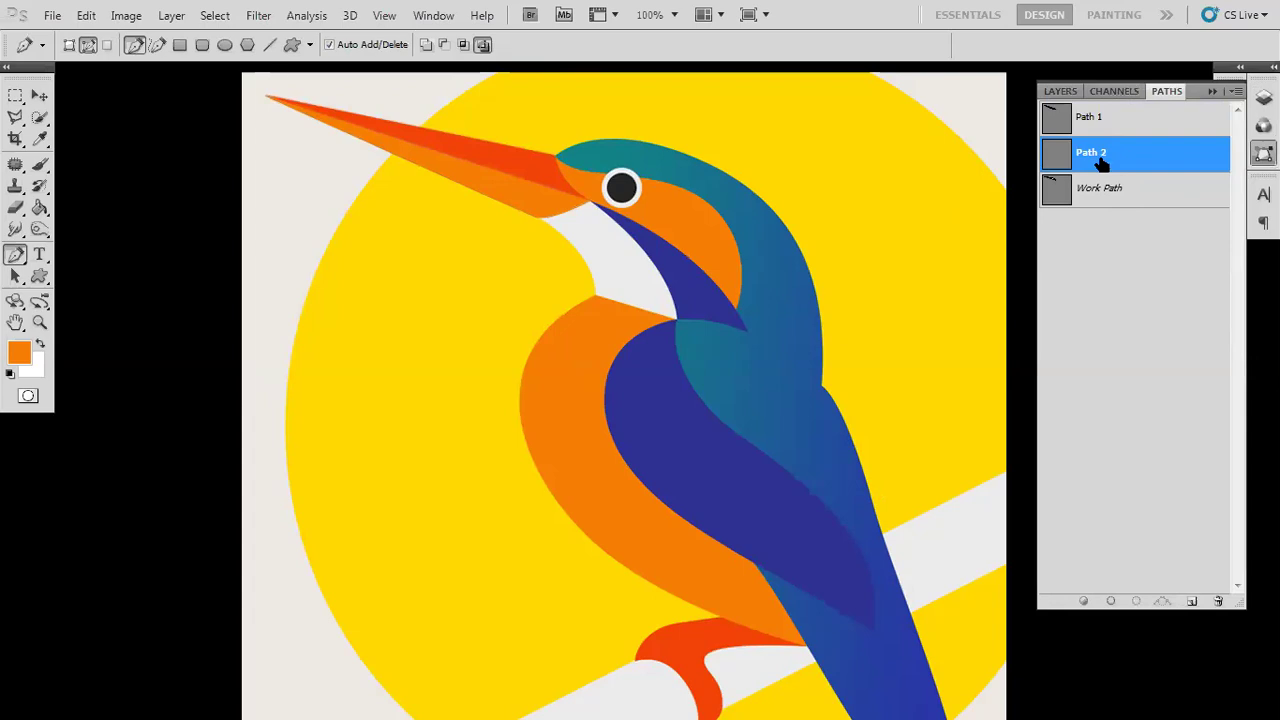
key(ctrl+plus)
drag(654, 234, 604, 391)
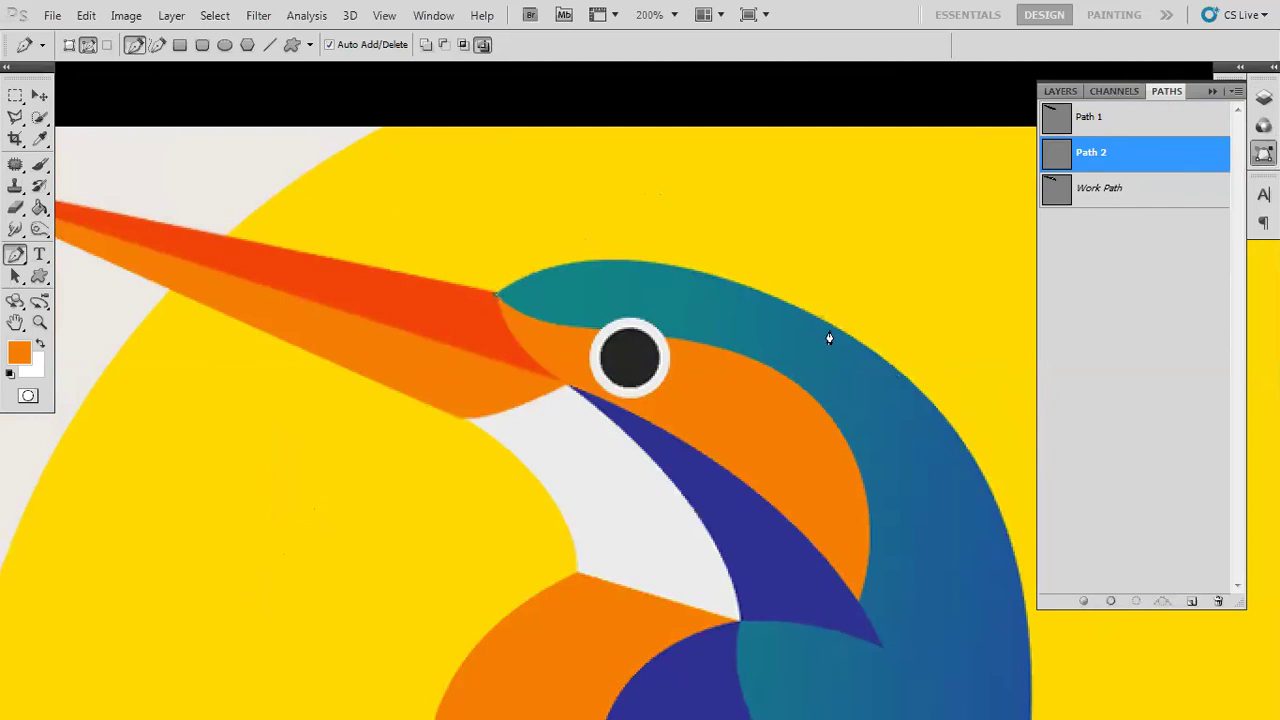
drag(791, 331, 586, 170)
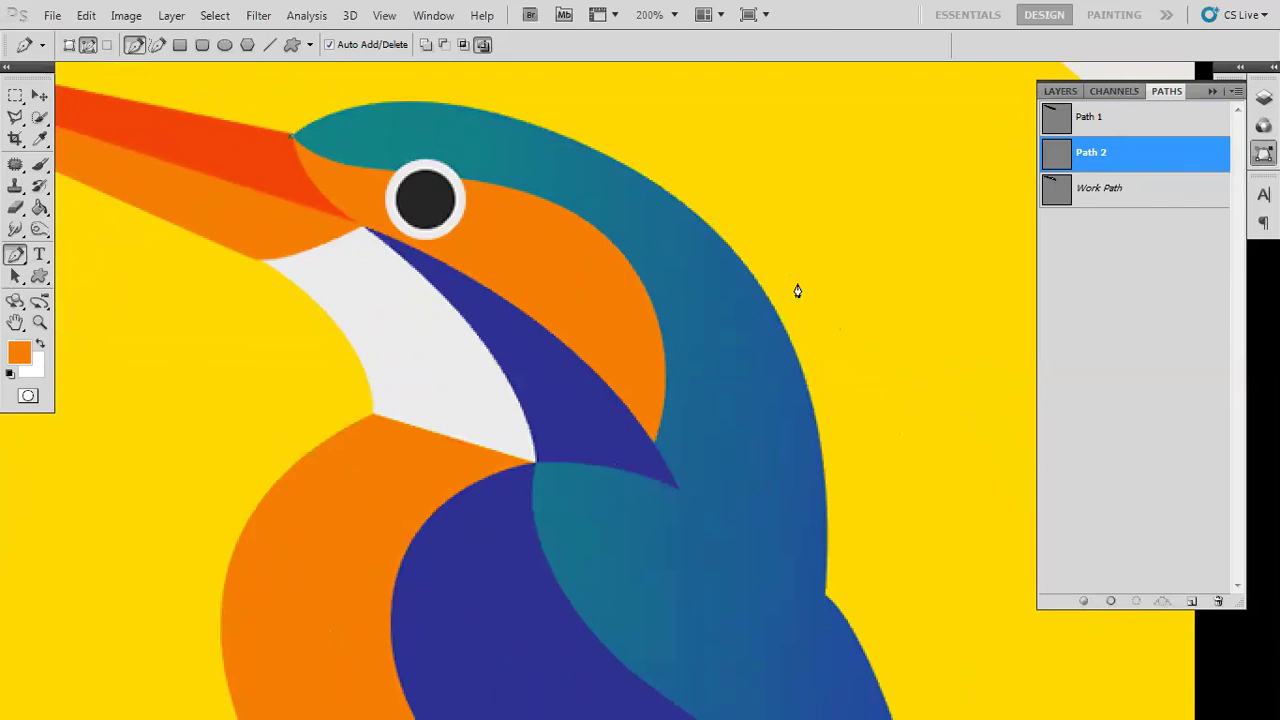
drag(795, 272, 800, 283)
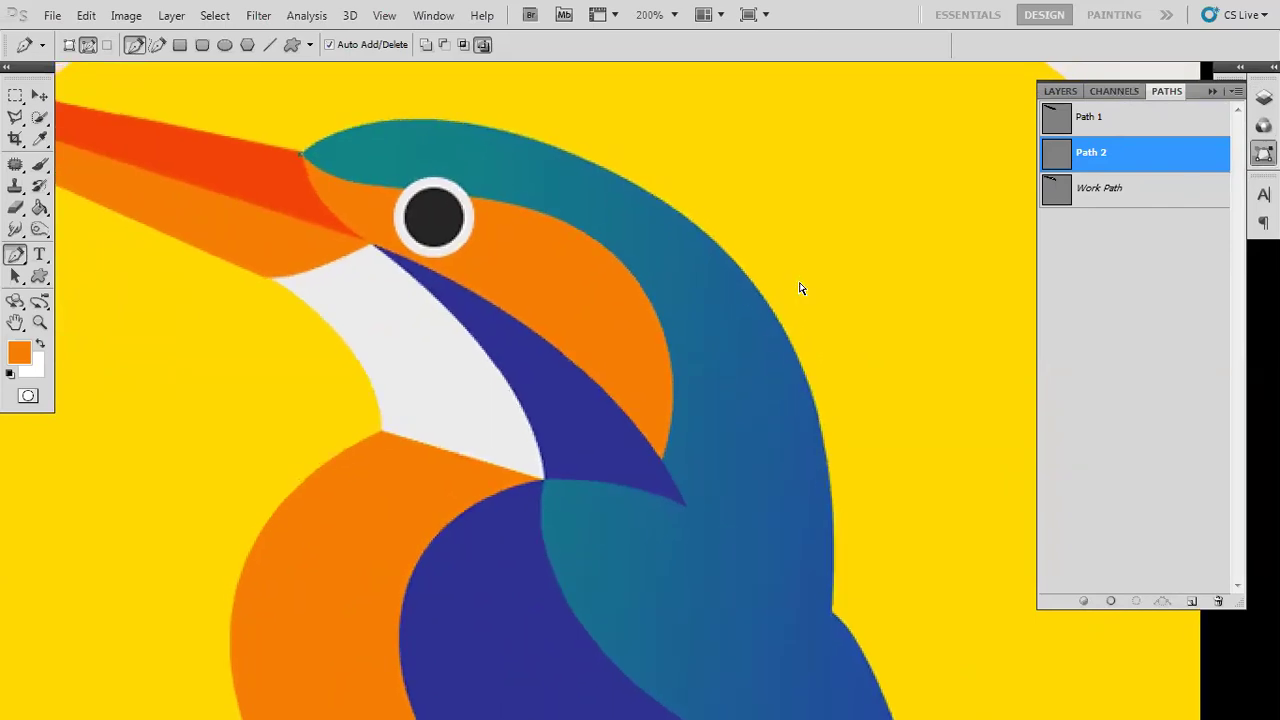
key(ctrl+1)
drag(754, 374, 741, 256)
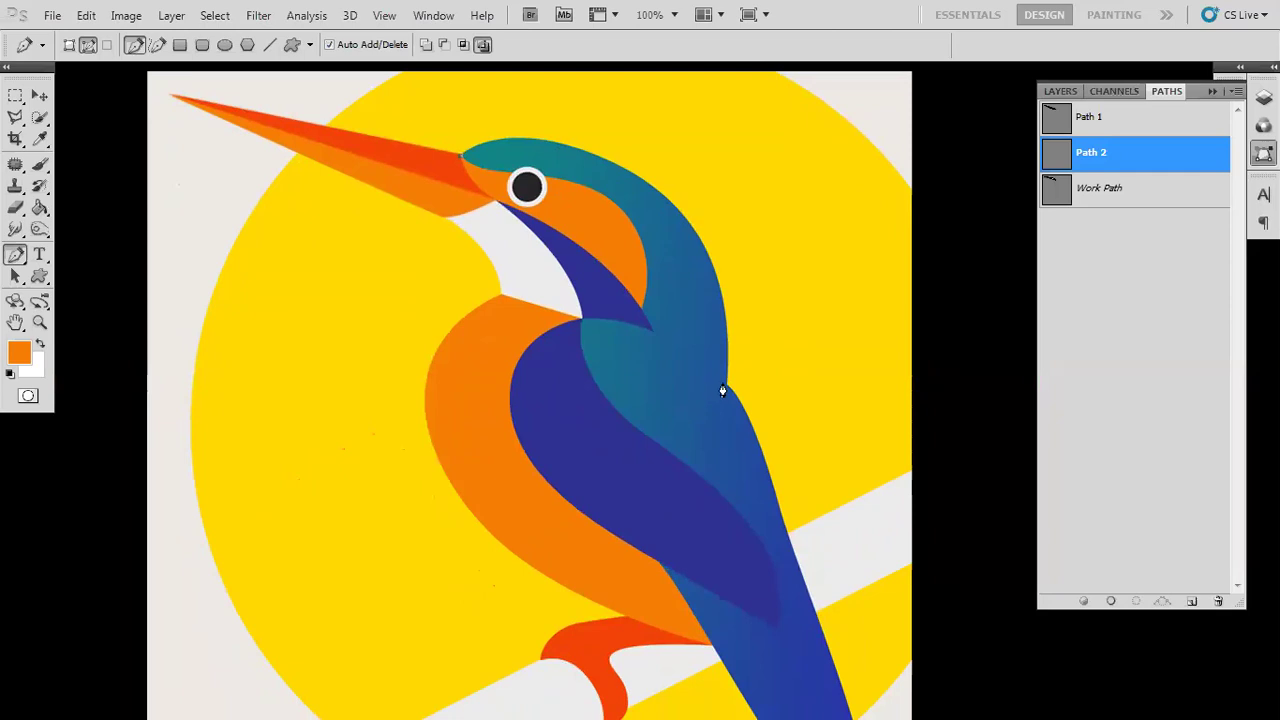
drag(725, 384, 745, 408)
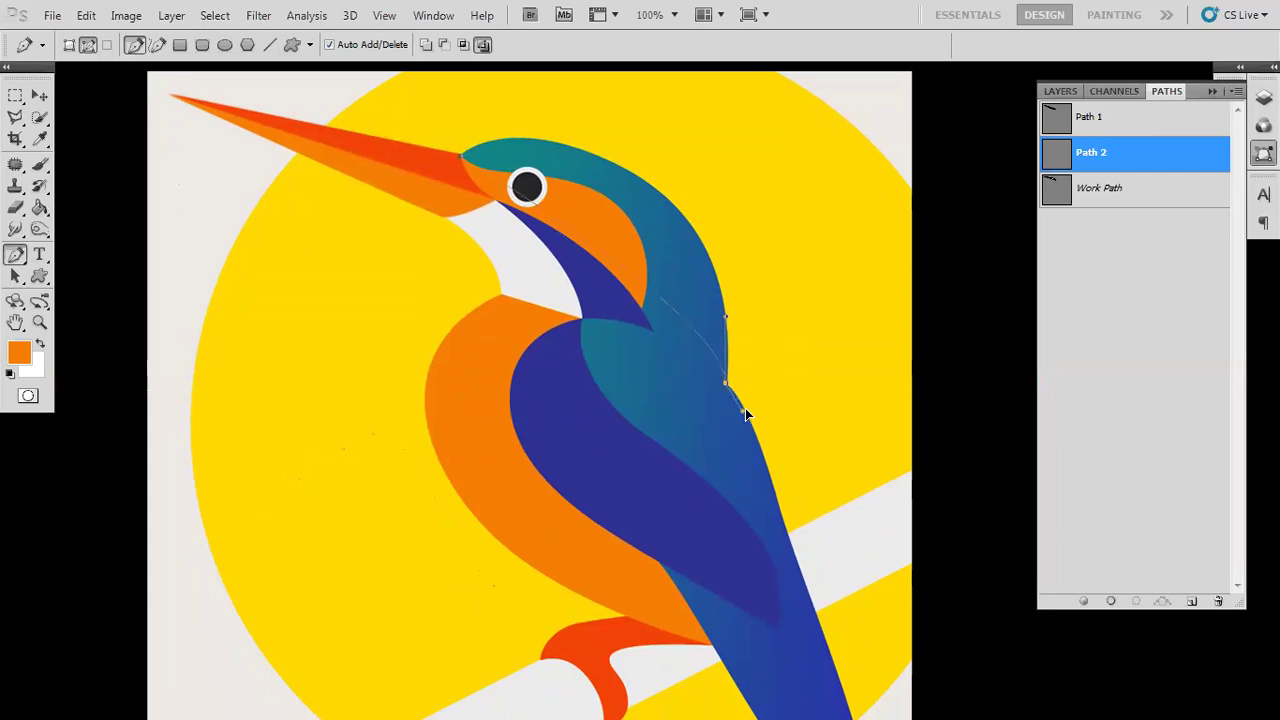
drag(726, 320, 694, 117)
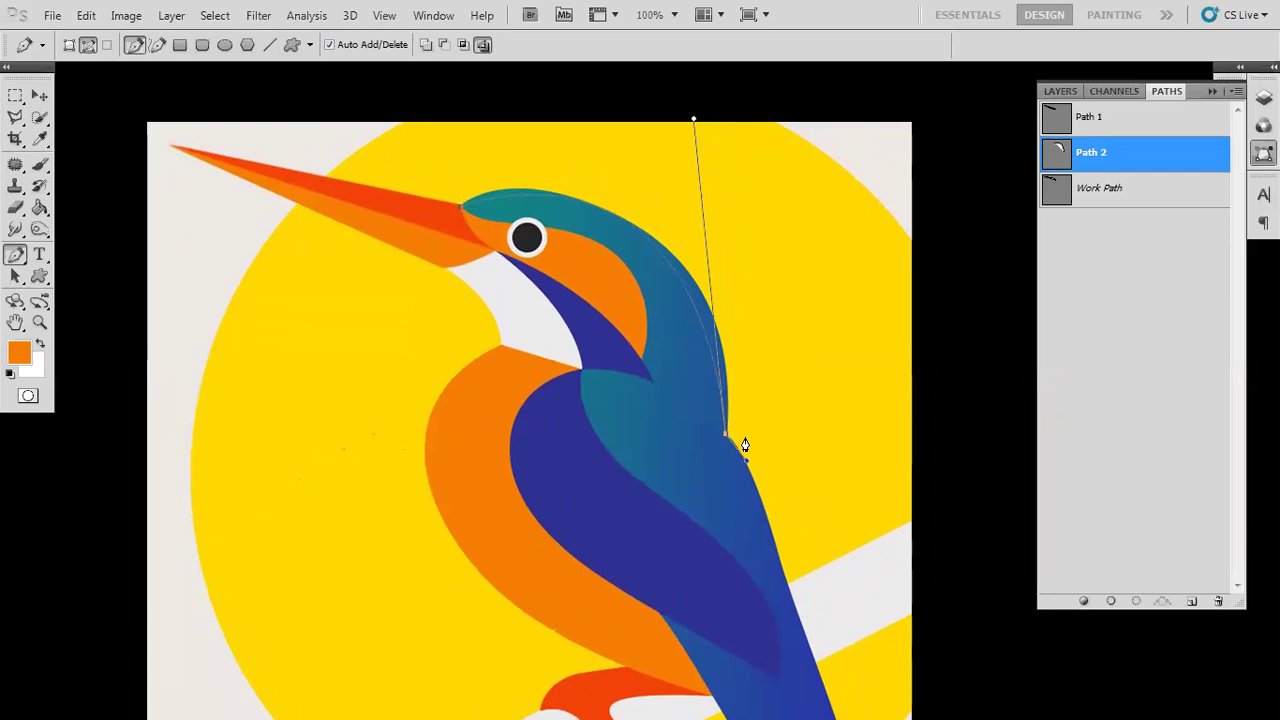
key(Delete)
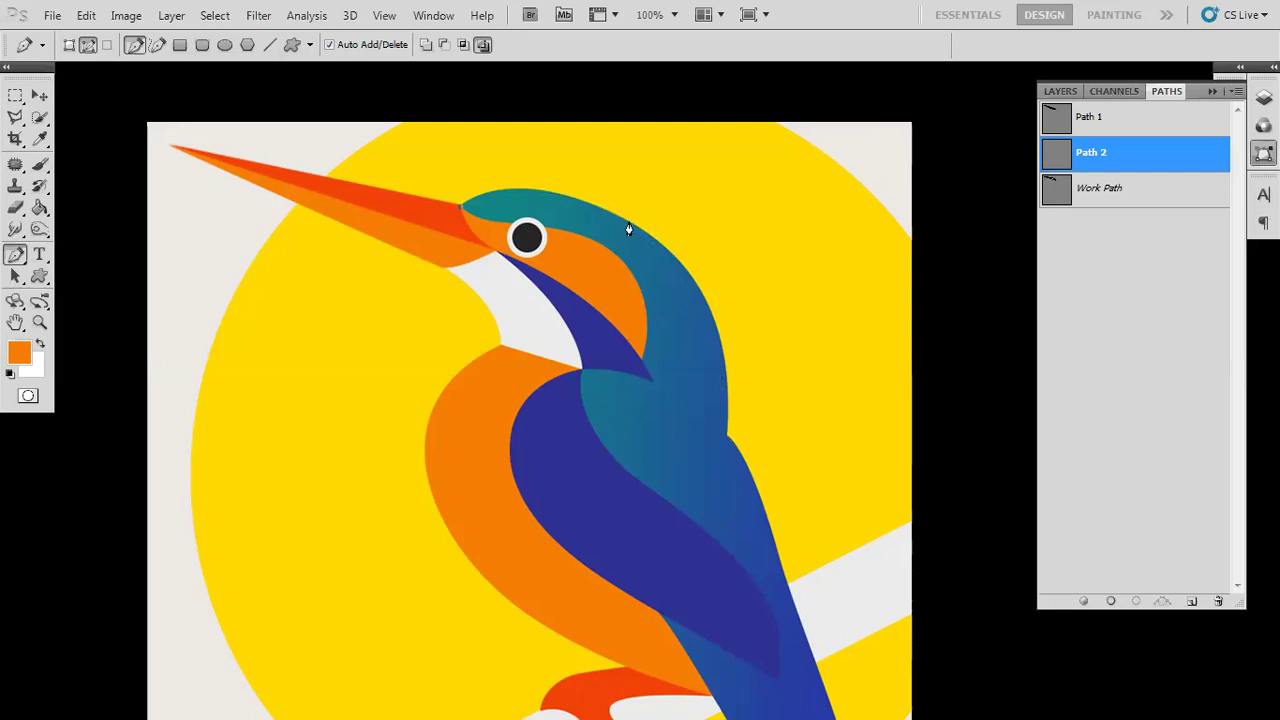
- Trace the outline from the beak's base over the head and down to the notch in the back
drag(636, 228, 750, 294)
scroll(690, 250, down, 3)
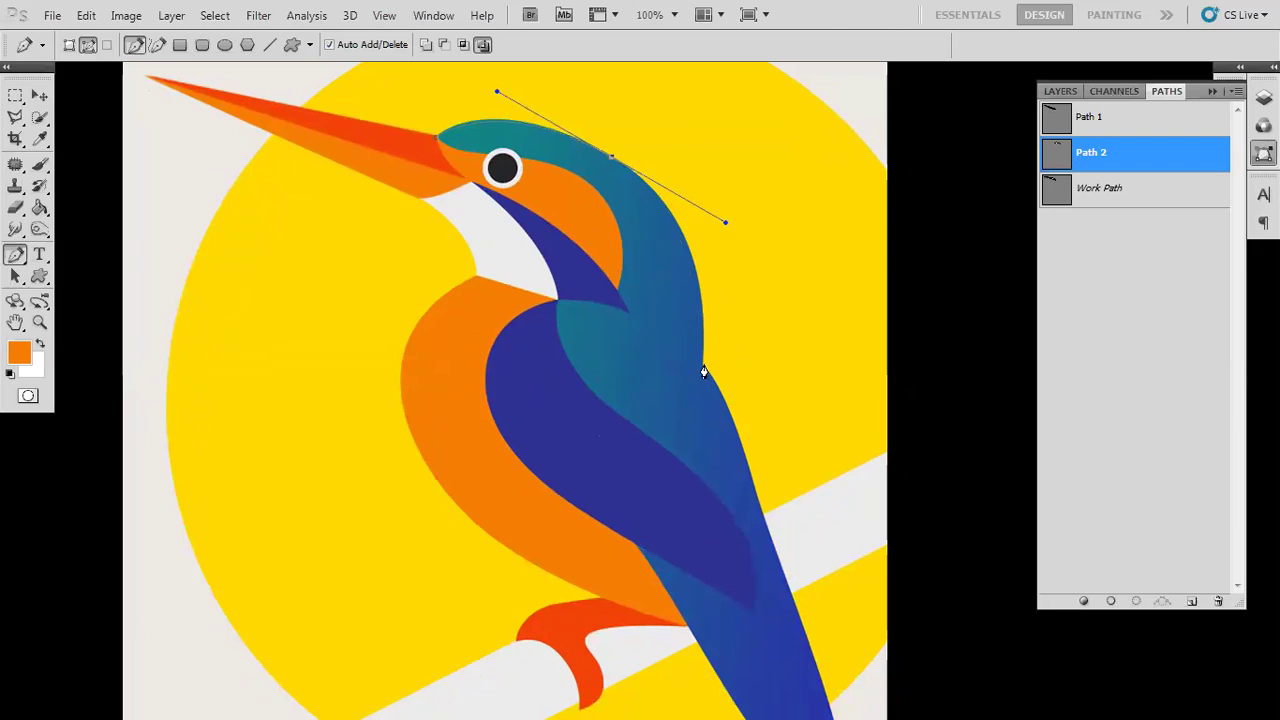
mouse_move(702, 372)
mouse_down()
mouse_move(697, 394)
mouse_move(699, 379)
mouse_up()
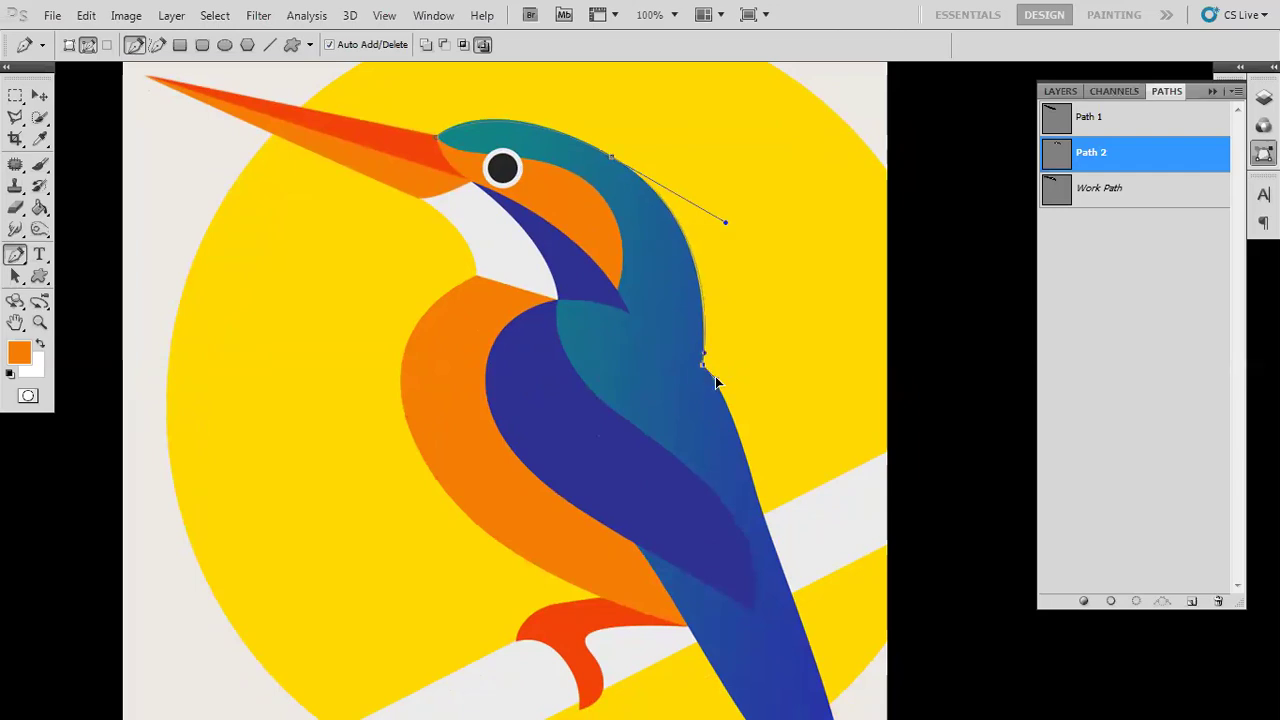
- Continue the path onto the tail's outer edge and adjust the curve handle at the back notch to follow the outline
drag(712, 335, 676, 140)
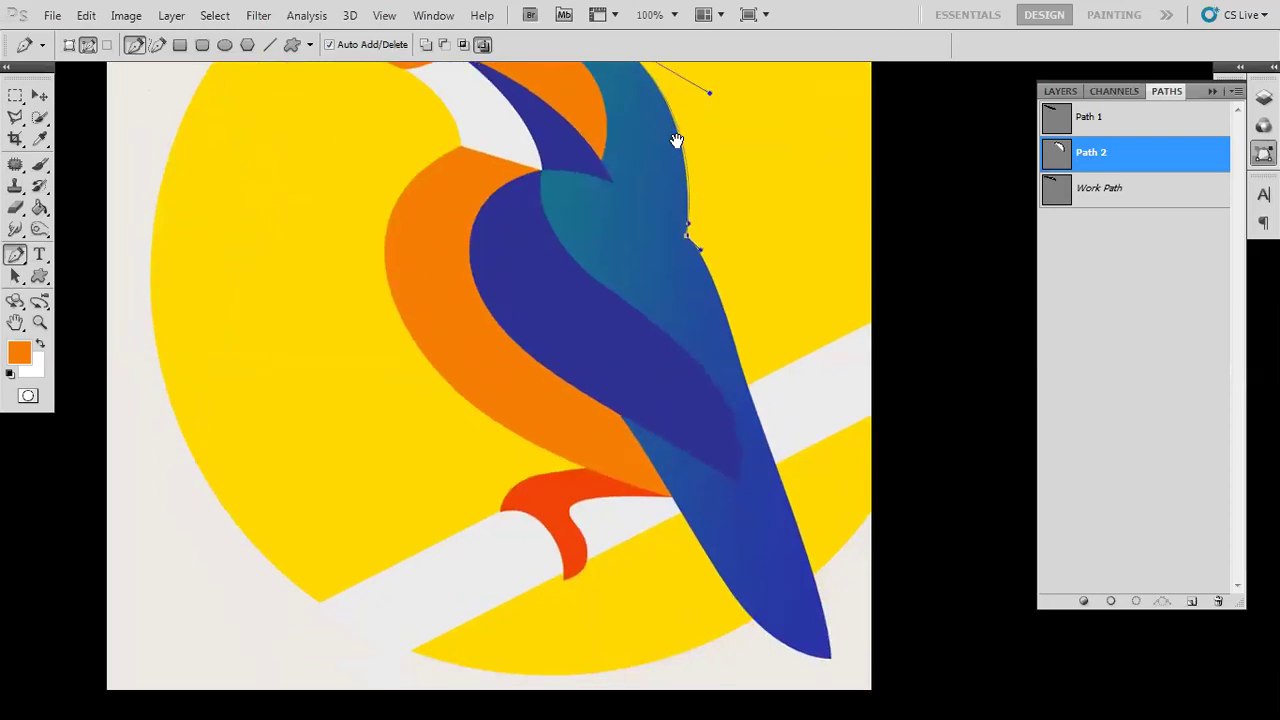
mouse_move(665, 202)
mouse_down()
mouse_move(643, 134)
mouse_move(661, 221)
mouse_up()
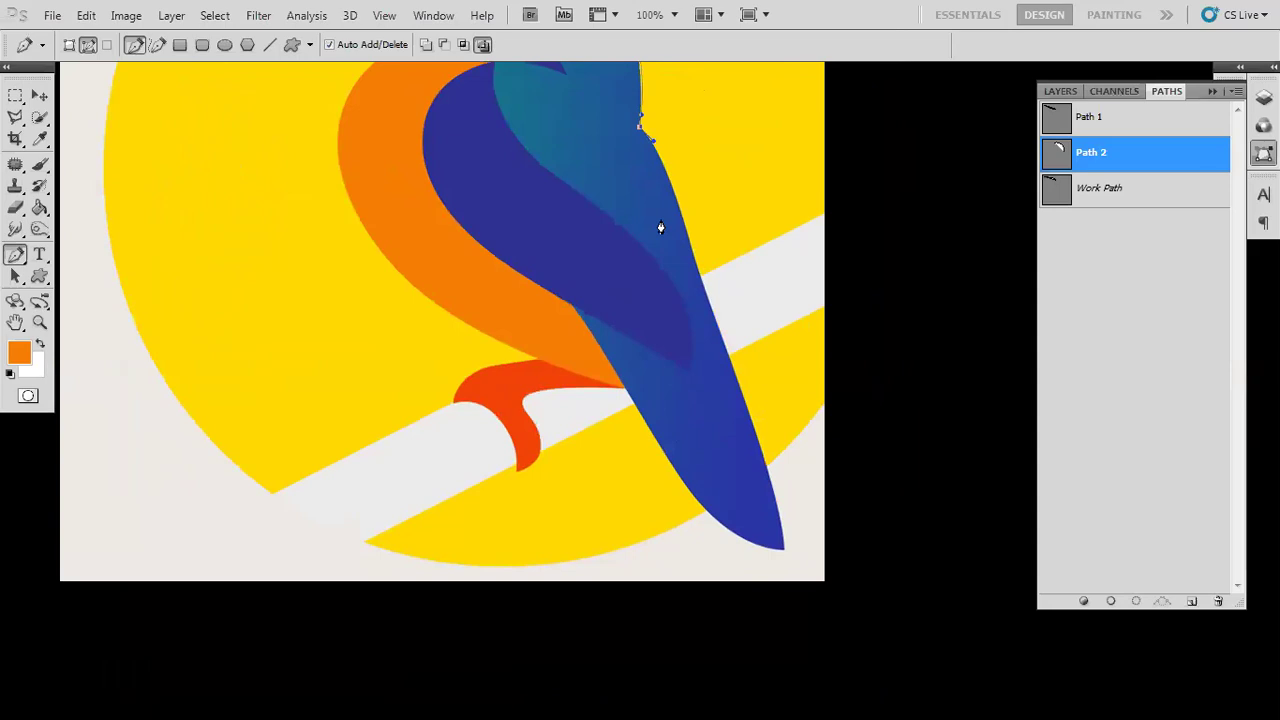
drag(720, 341, 760, 449)
key(ctrl+plus)
key(ctrl+plus)
drag(686, 191, 703, 440)
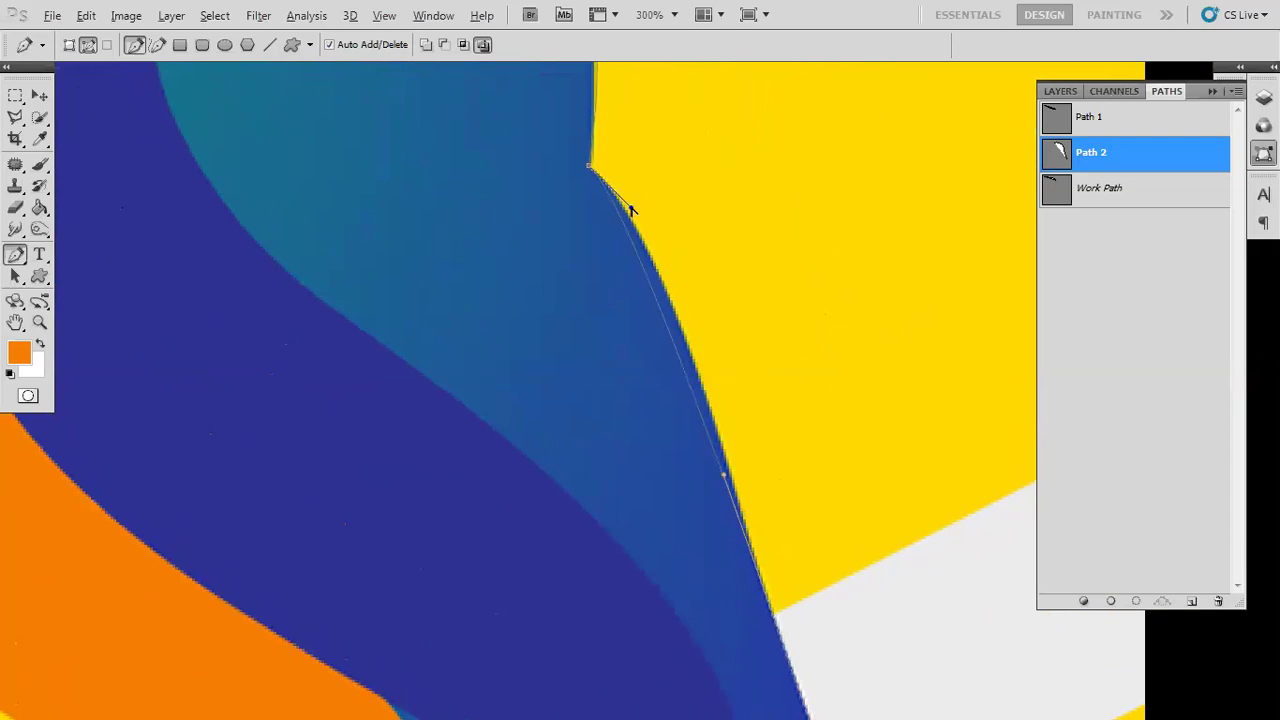
drag(635, 211, 670, 240)
- Extend the path down the outer edge to a corner anchor at the tail tip, shaping its curve along the tail
drag(666, 174, 666, 509)
drag(557, 311, 557, 448)
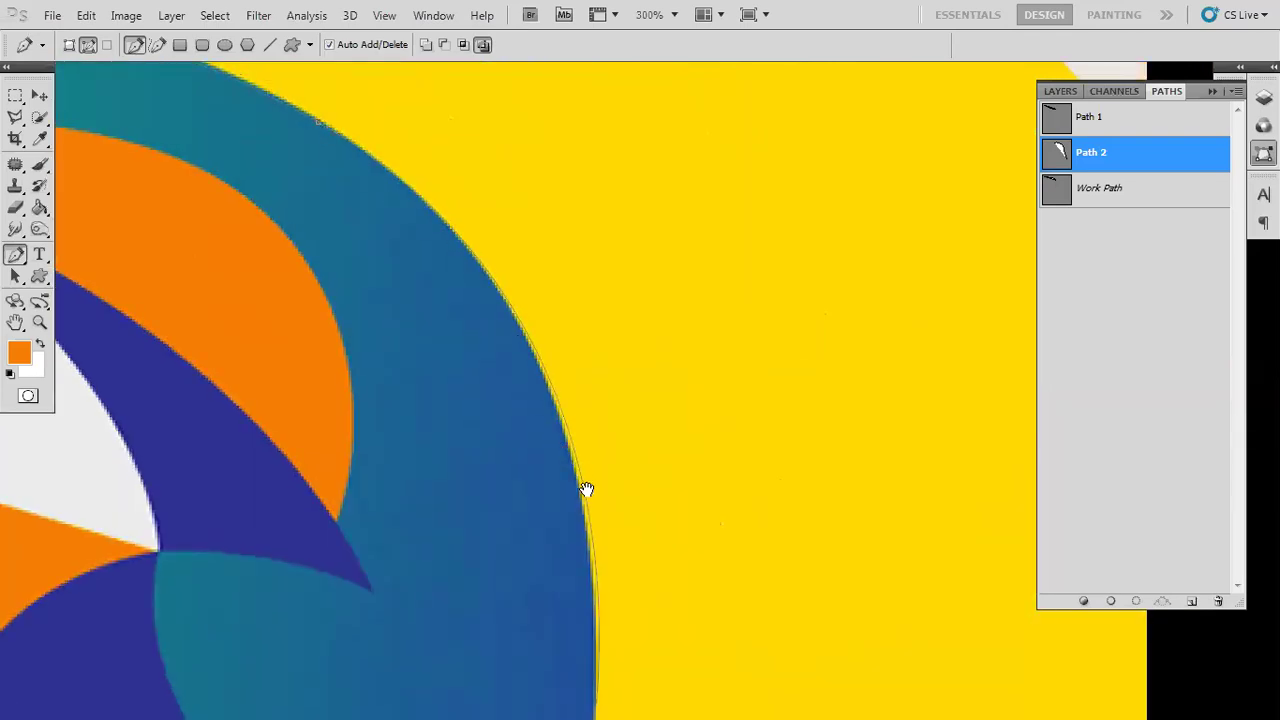
drag(586, 489, 531, 109)
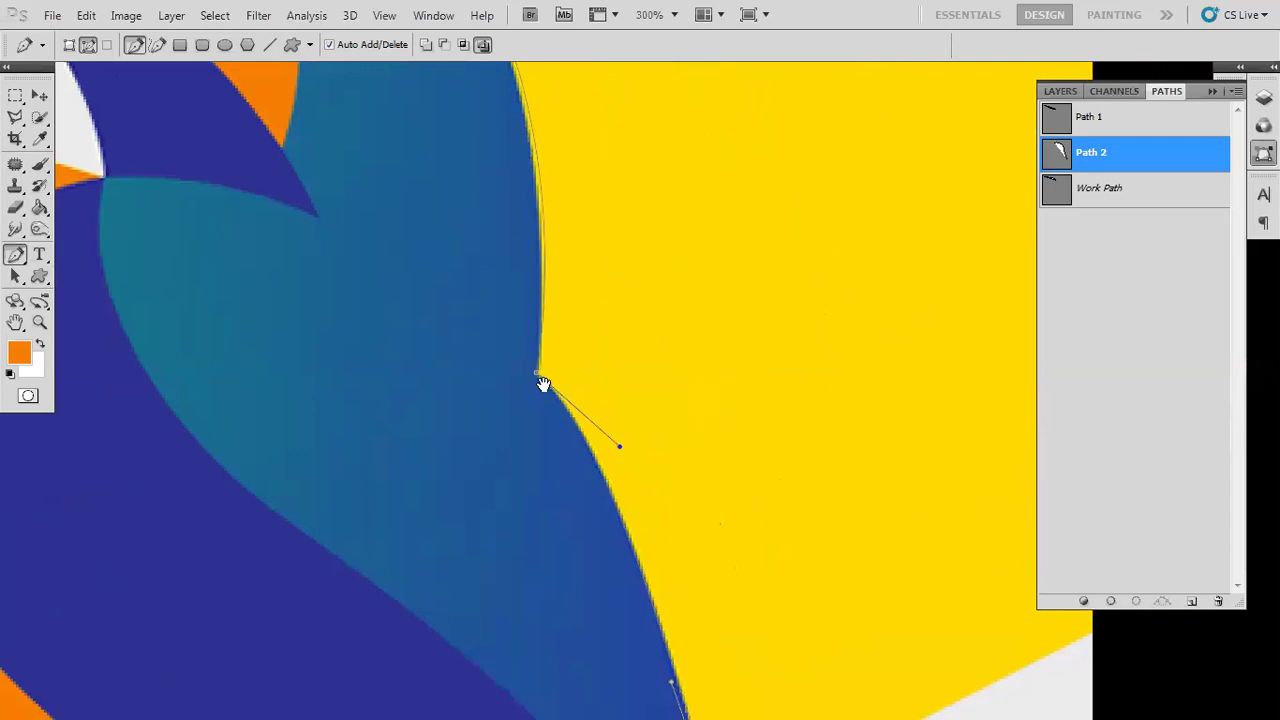
drag(580, 514, 514, 189)
drag(620, 457, 560, 133)
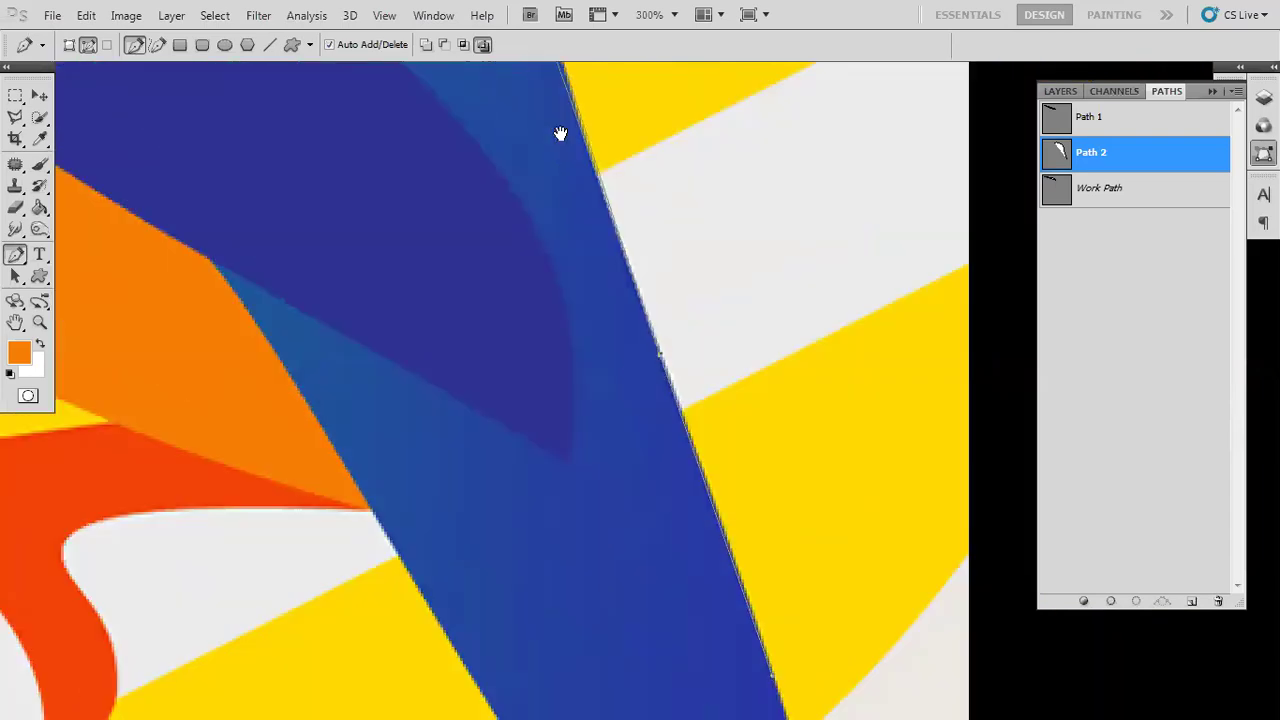
drag(660, 371, 591, 126)
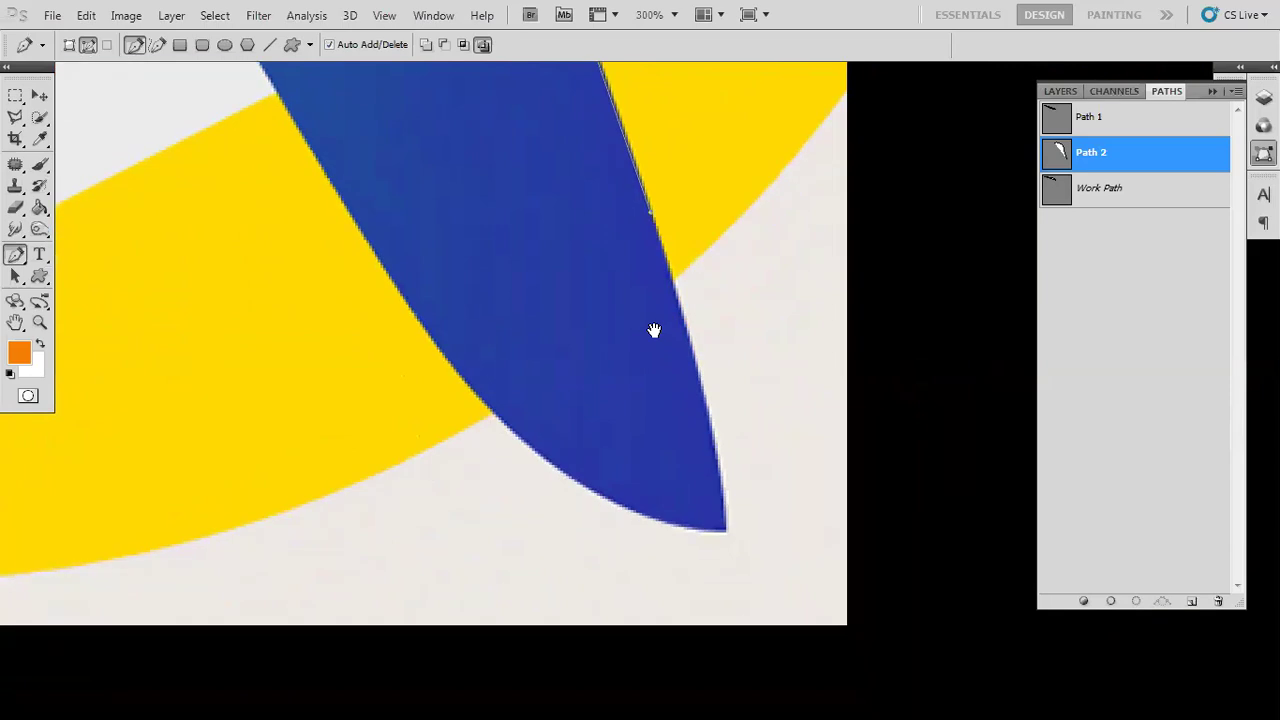
drag(657, 345, 654, 330)
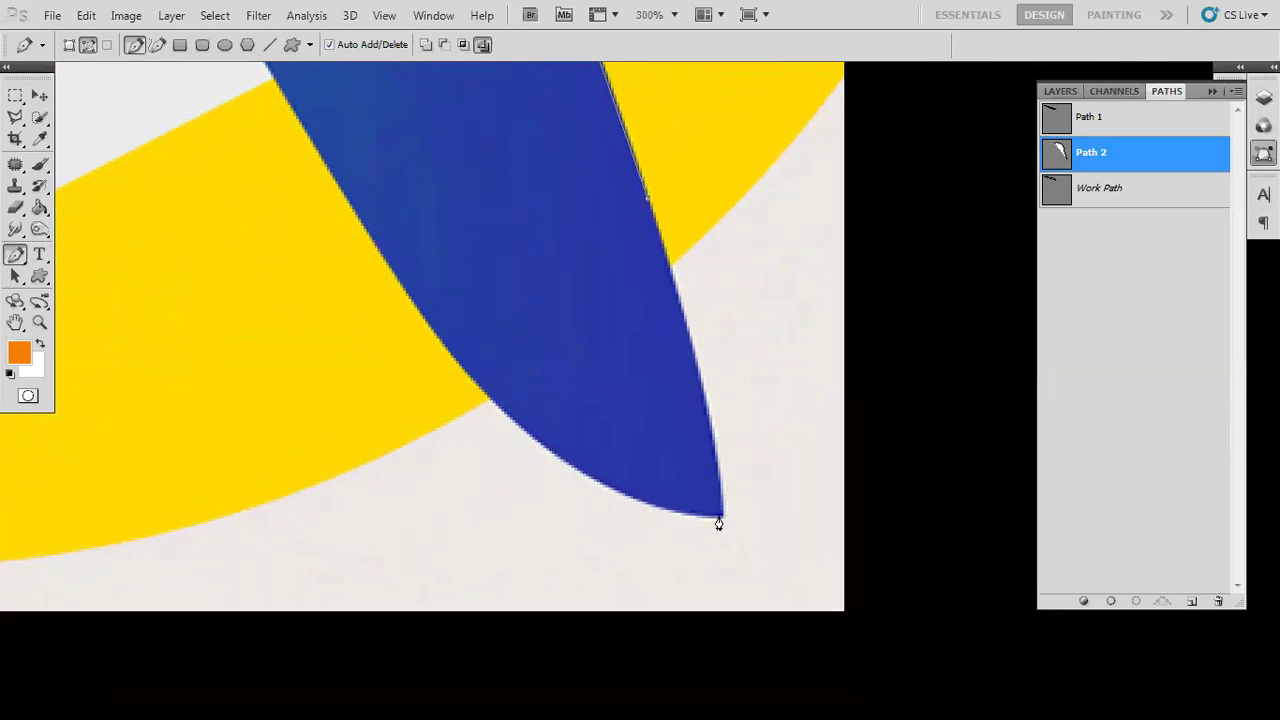
mouse_move(722, 519)
mouse_down()
mouse_move(725, 569)
mouse_move(707, 517)
mouse_up()
drag(723, 467, 713, 357)
drag(706, 277, 729, 491)
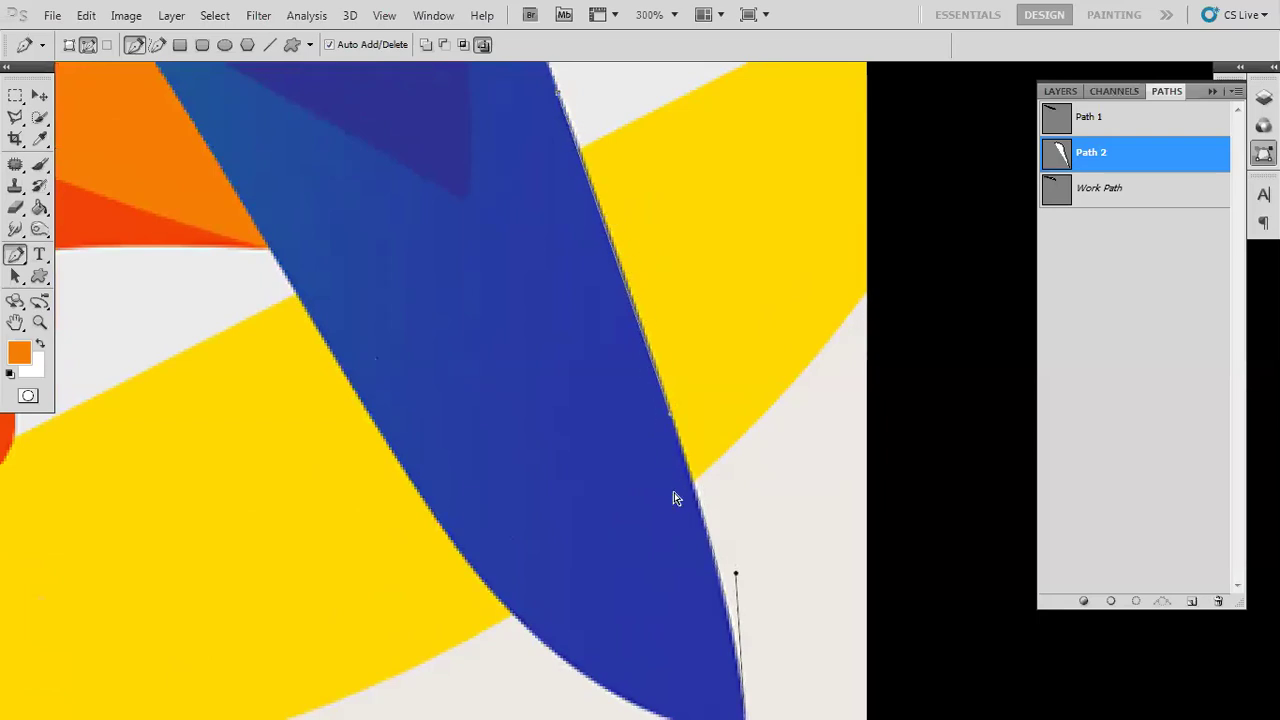
- Trace the tail's underside from the tip up to the point where the wing meets the orange belly, refining the curve handle
key(ctrl+minus)
key(ctrl+minus)
key(ctrl+minus)
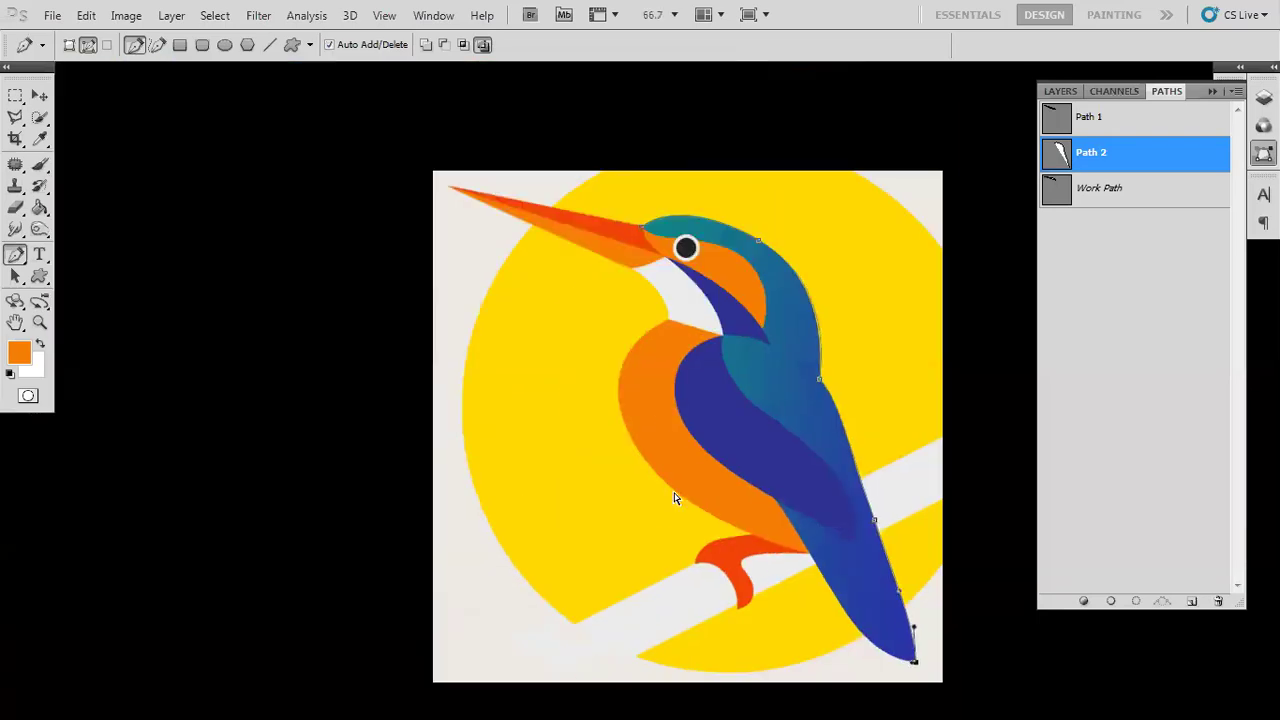
drag(708, 502, 629, 380)
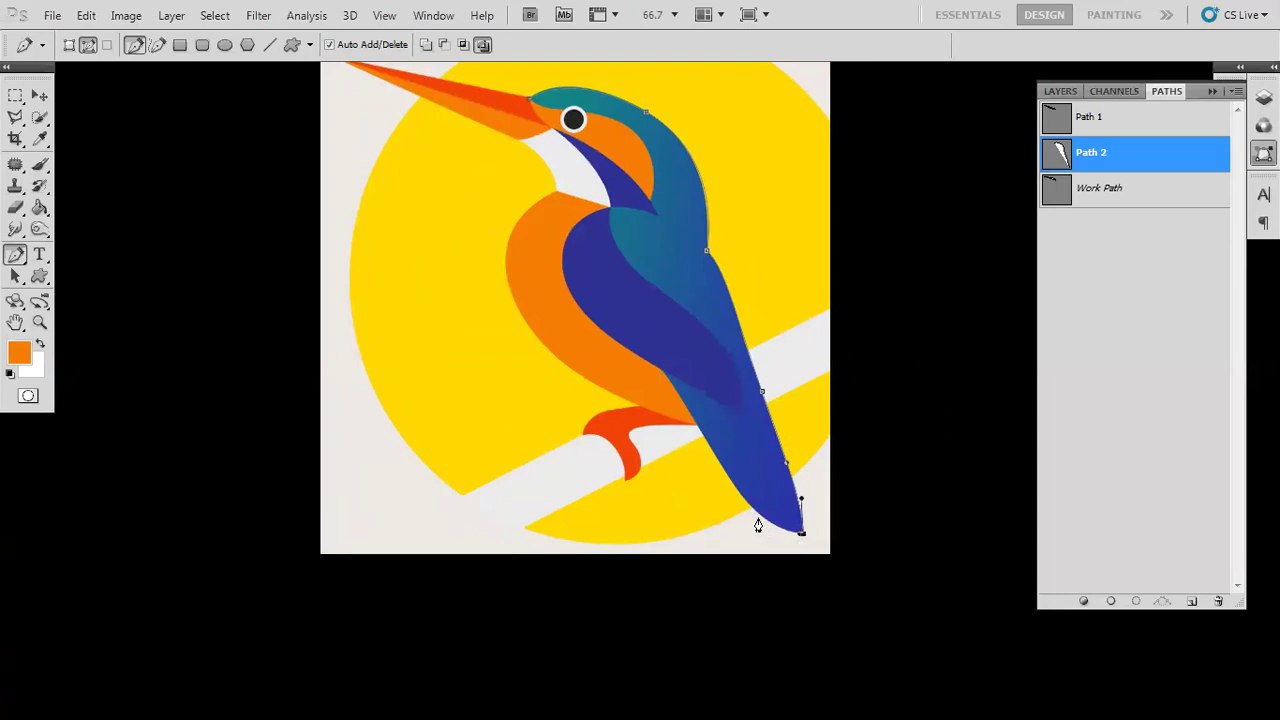
drag(741, 494, 711, 451)
click(662, 376)
key(ctrl+plus)
key(ctrl+plus)
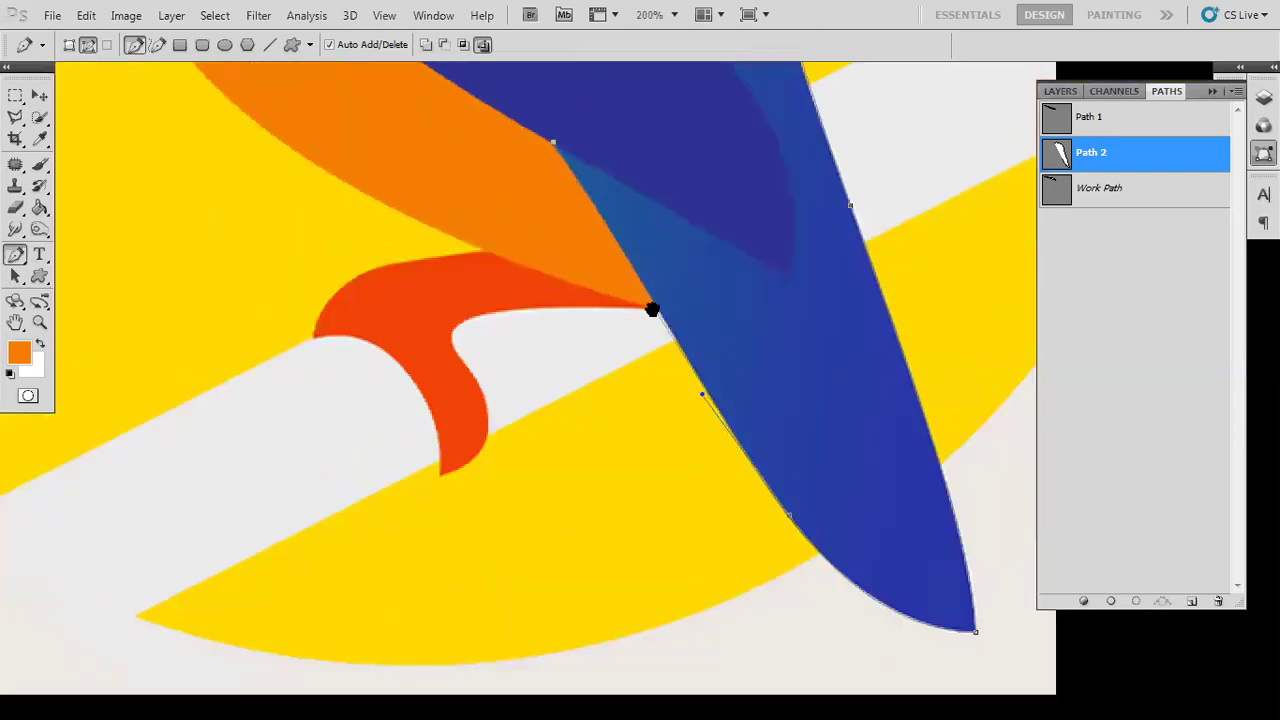
drag(842, 514, 650, 310)
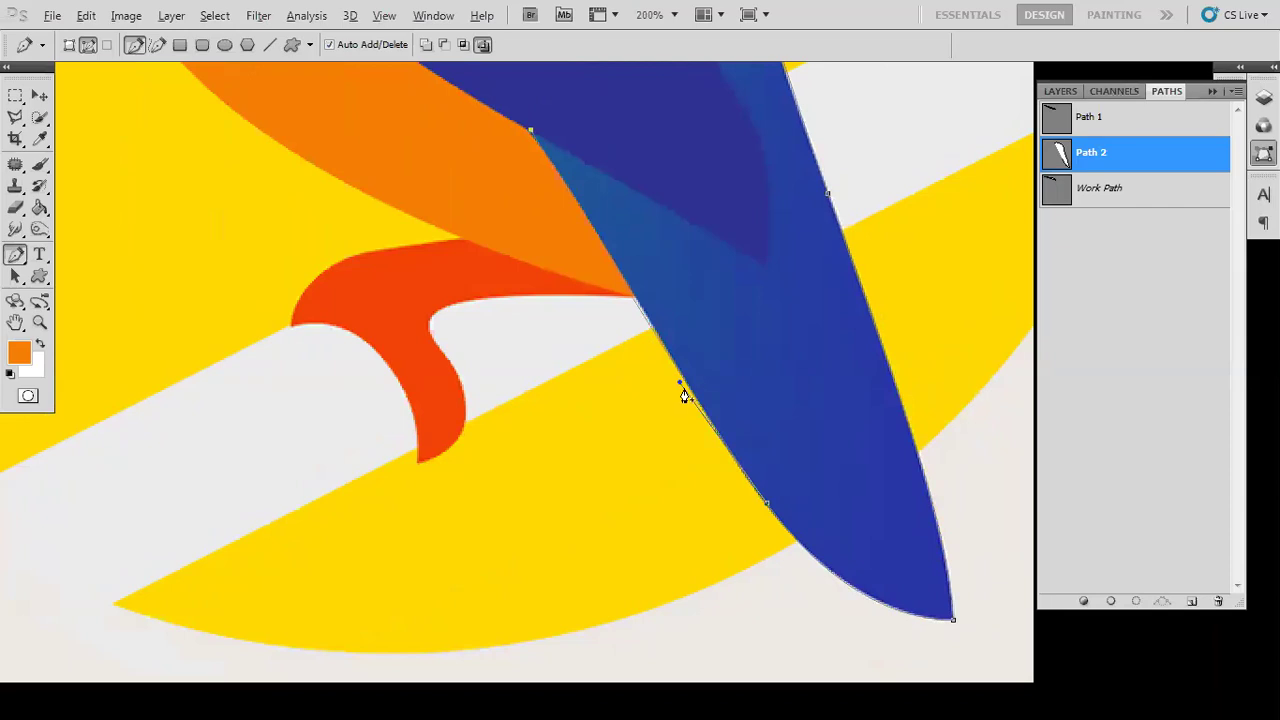
drag(681, 383, 683, 380)
- Extend the path from the wing-belly junction to the throat corner and on to the lower tip of the orange cheek patch
drag(811, 486, 844, 514)
drag(771, 422, 872, 706)
drag(684, 445, 706, 511)
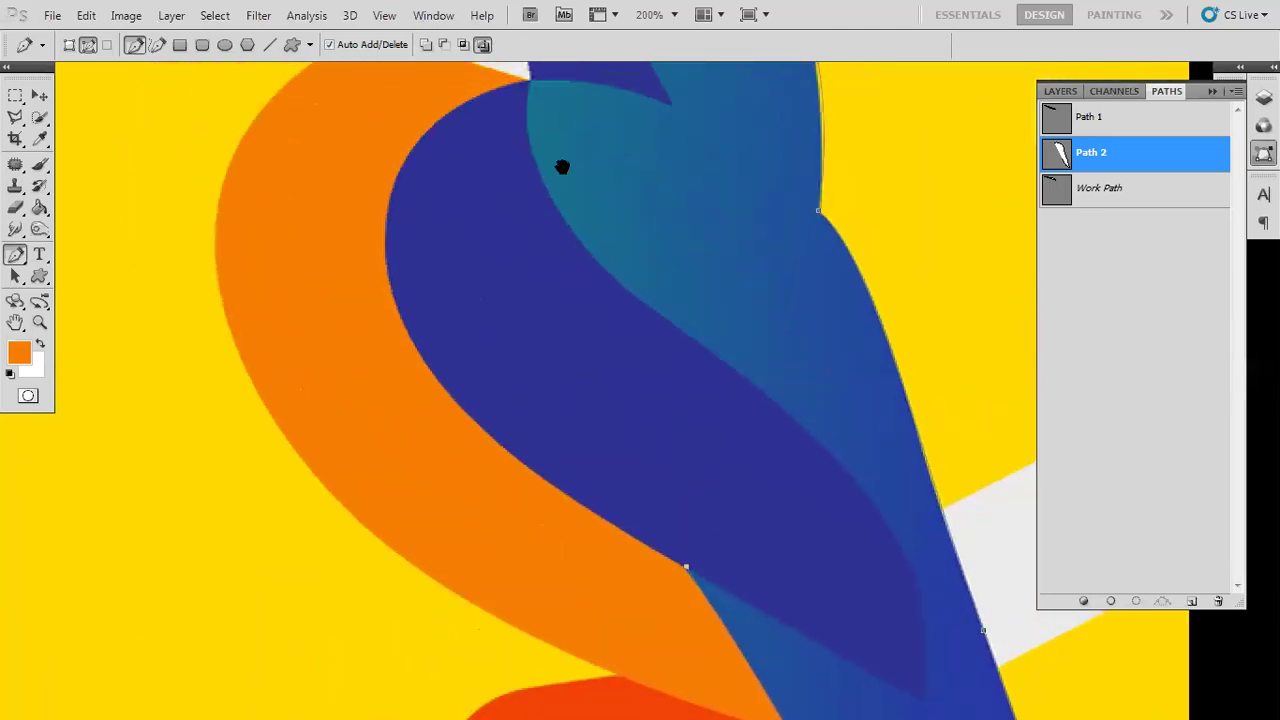
drag(678, 437, 562, 355)
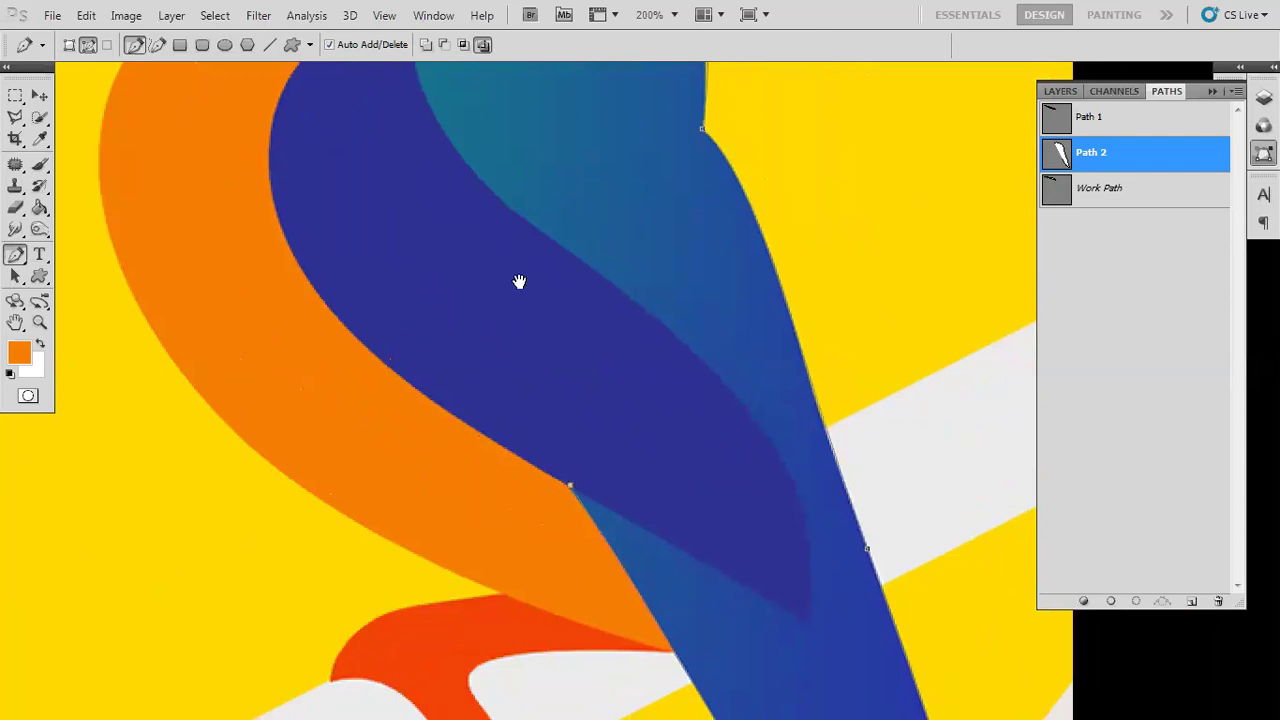
drag(488, 306, 554, 446)
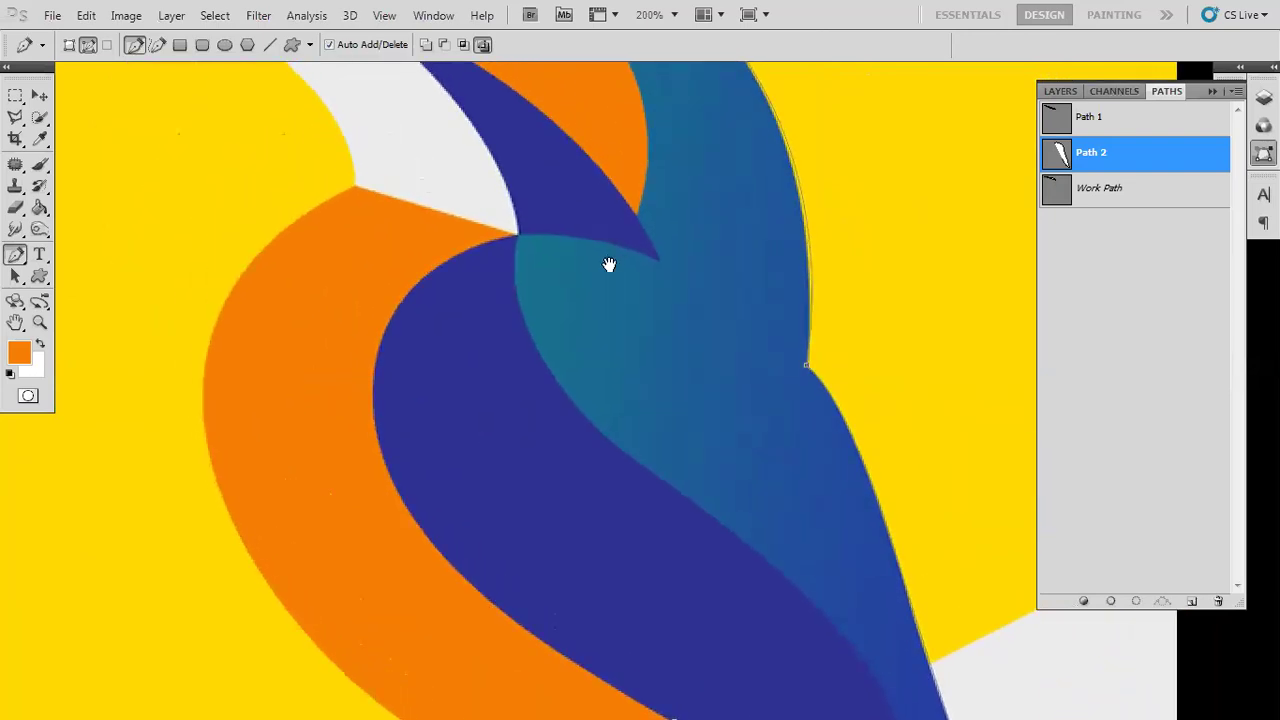
drag(546, 346, 528, 403)
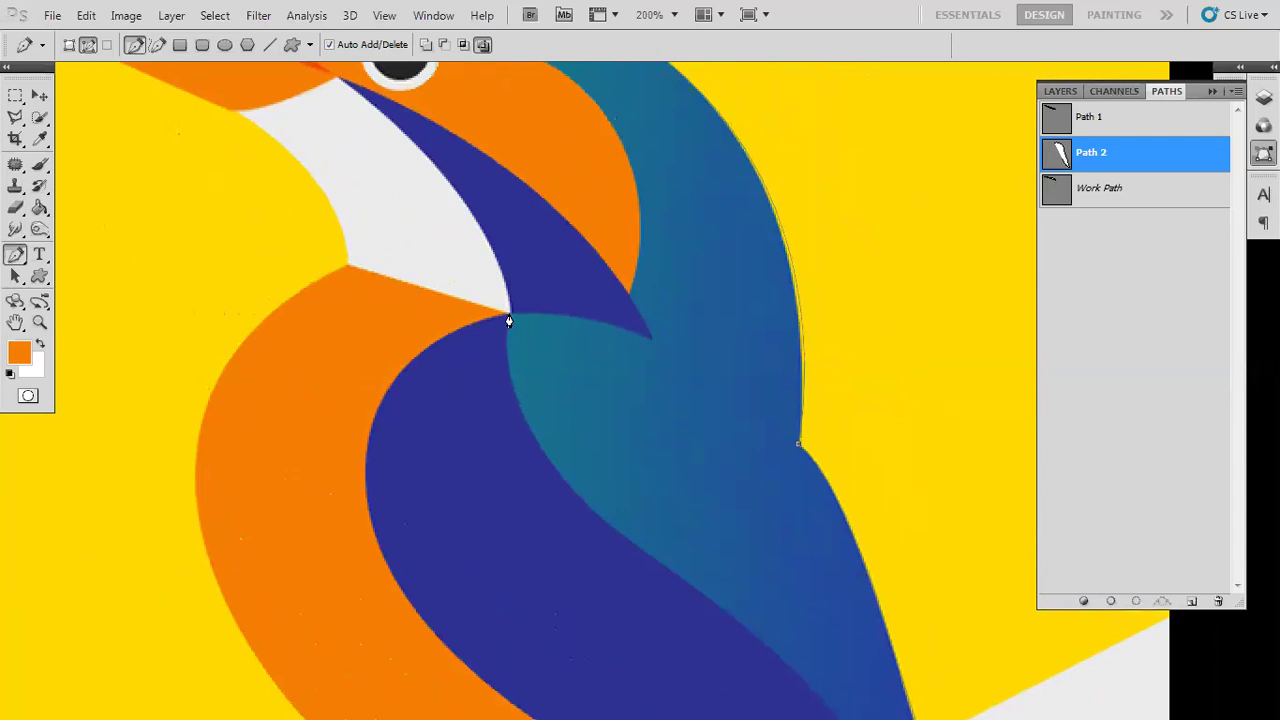
drag(510, 321, 553, 320)
click(627, 300)
- Trace the cheek patch's upper edge back to the beak's base, close the path, and load it as a selection
drag(602, 264, 589, 401)
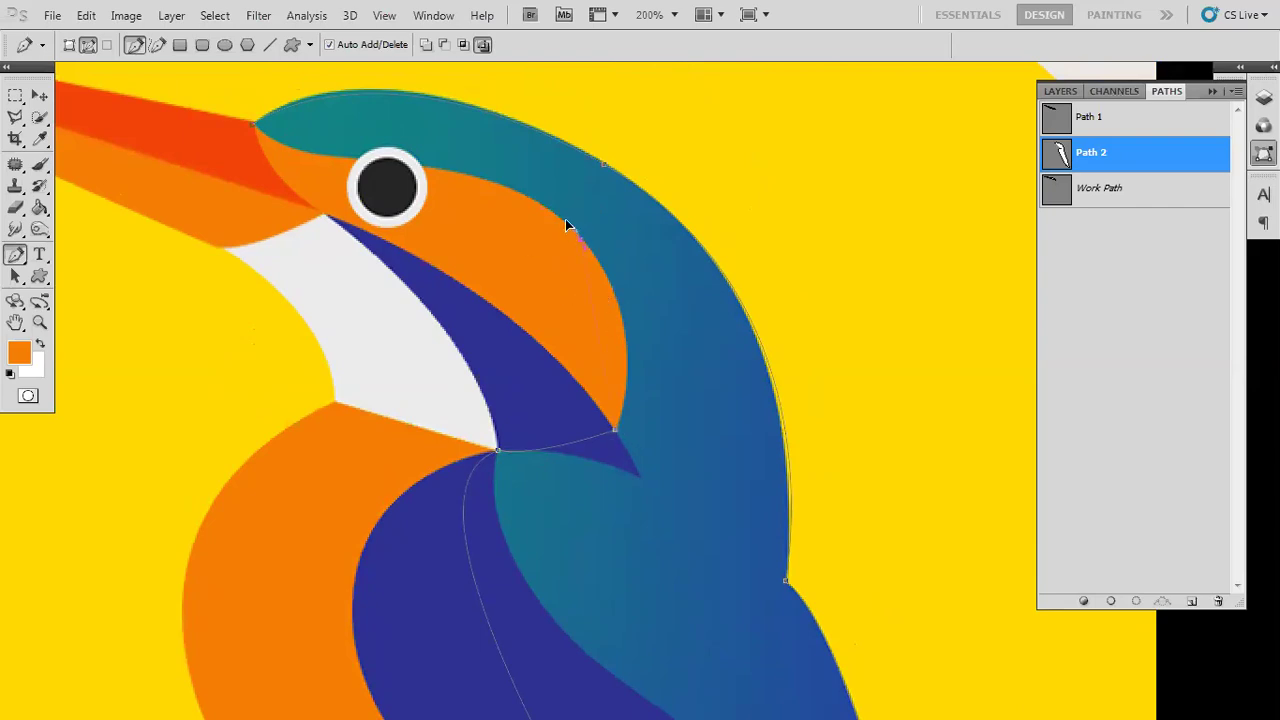
drag(510, 168, 507, 156)
click(517, 190)
drag(618, 263, 778, 368)
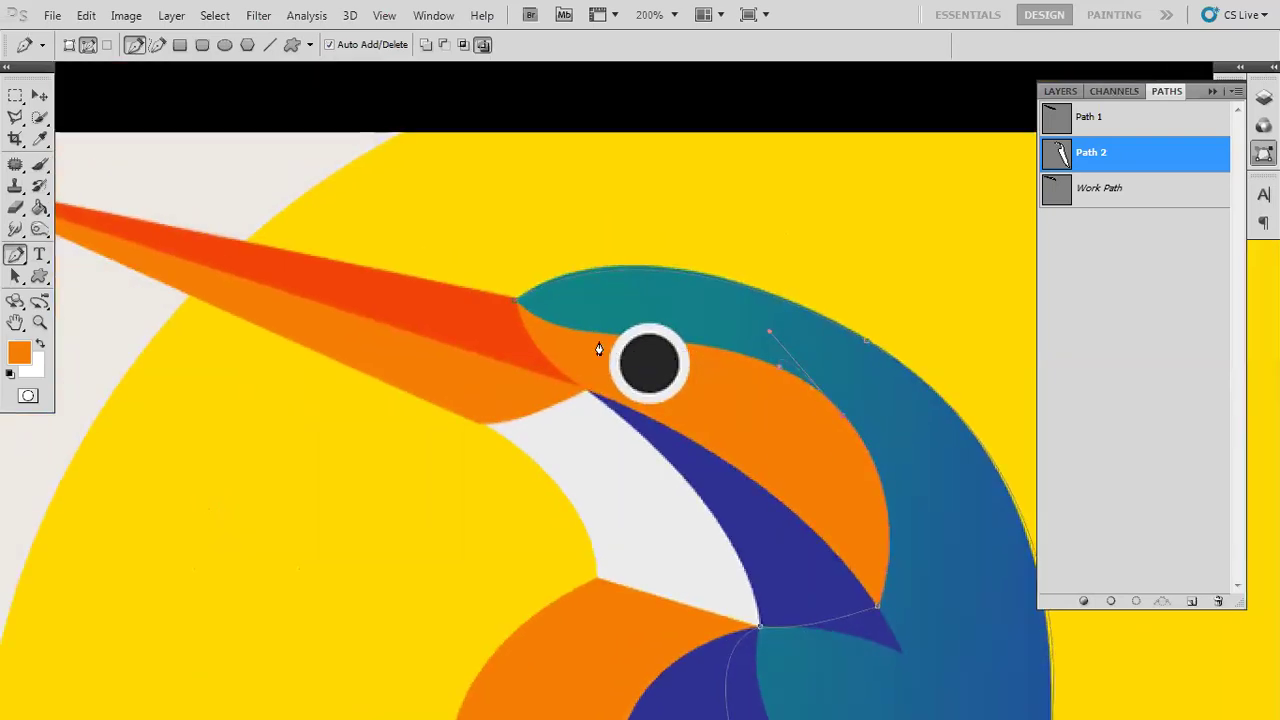
drag(600, 340, 499, 323)
click(515, 307)
key(ctrl+Return)
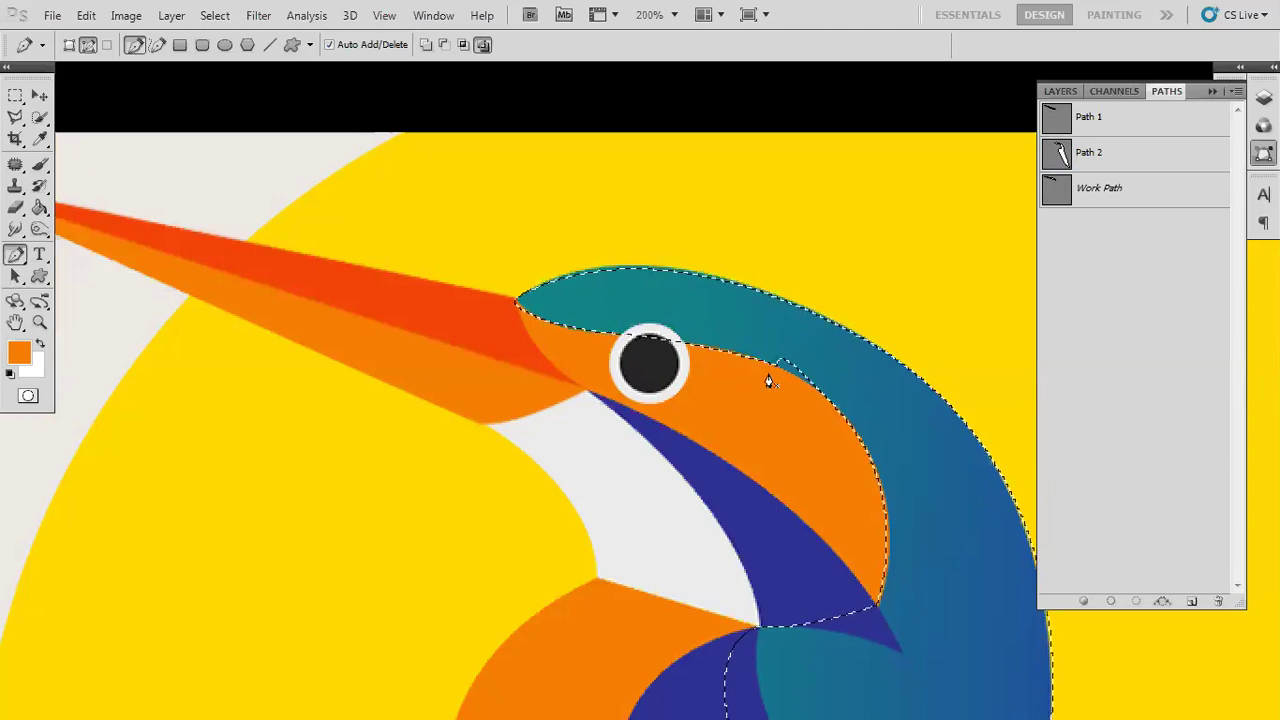
- Deselect and reactivate Path 2, smooth the kink at the anchor above the cheek, and load the path as a selection again
key(ctrl+d)
click(1060, 152)
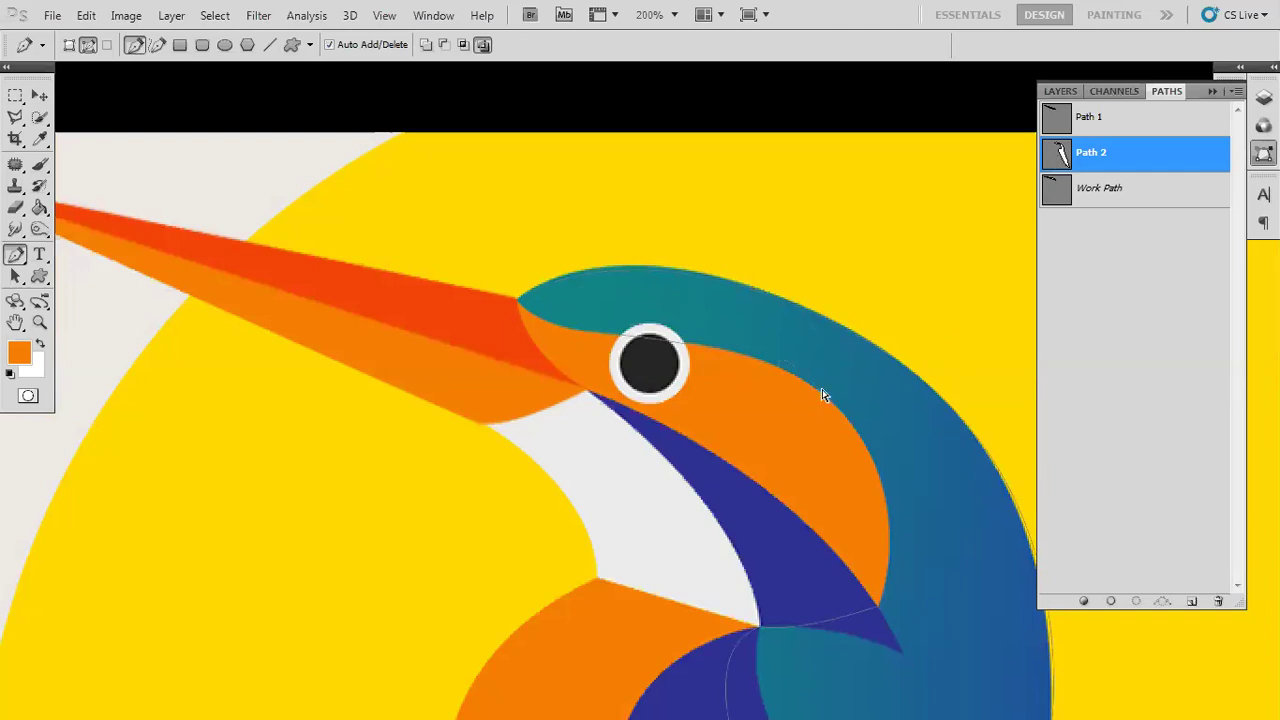
key(ctrl+plus)
key(ctrl+plus)
drag(841, 391, 474, 334)
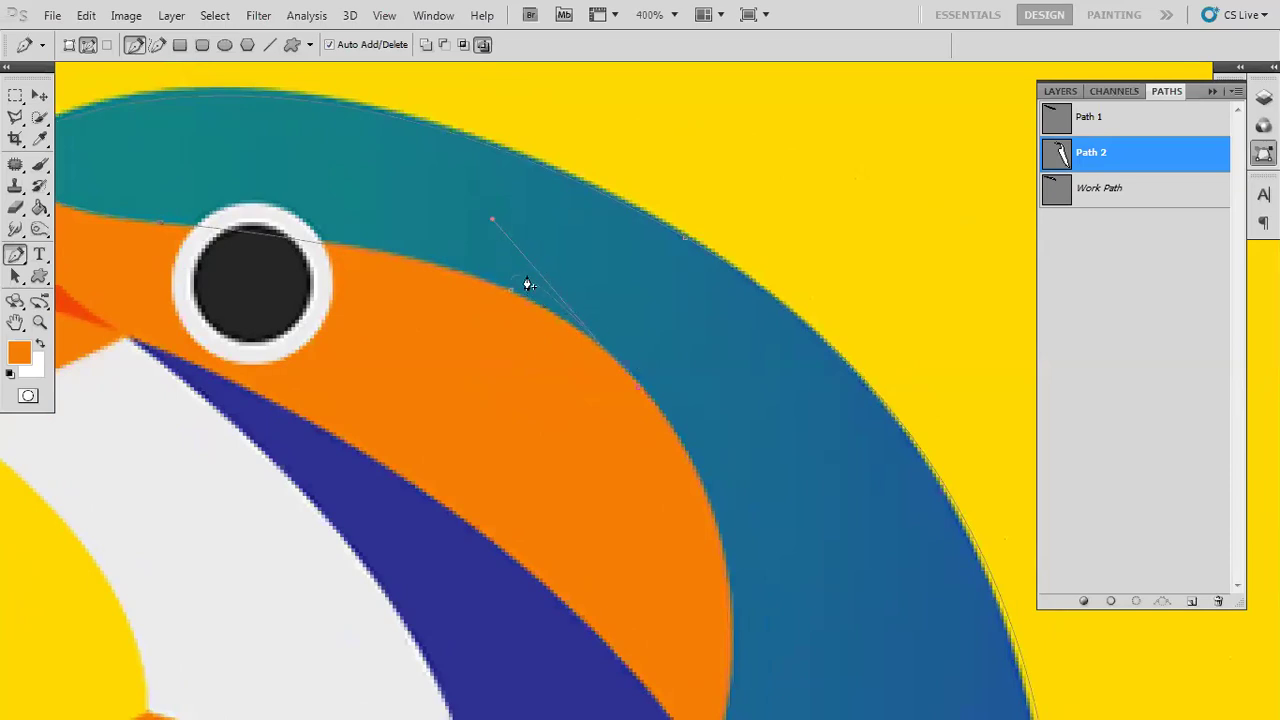
drag(527, 262, 543, 286)
key(ctrl+Return)
- Examine the selection's edge around the head, throat, back notch and tail against the illustration
drag(576, 377, 820, 522)
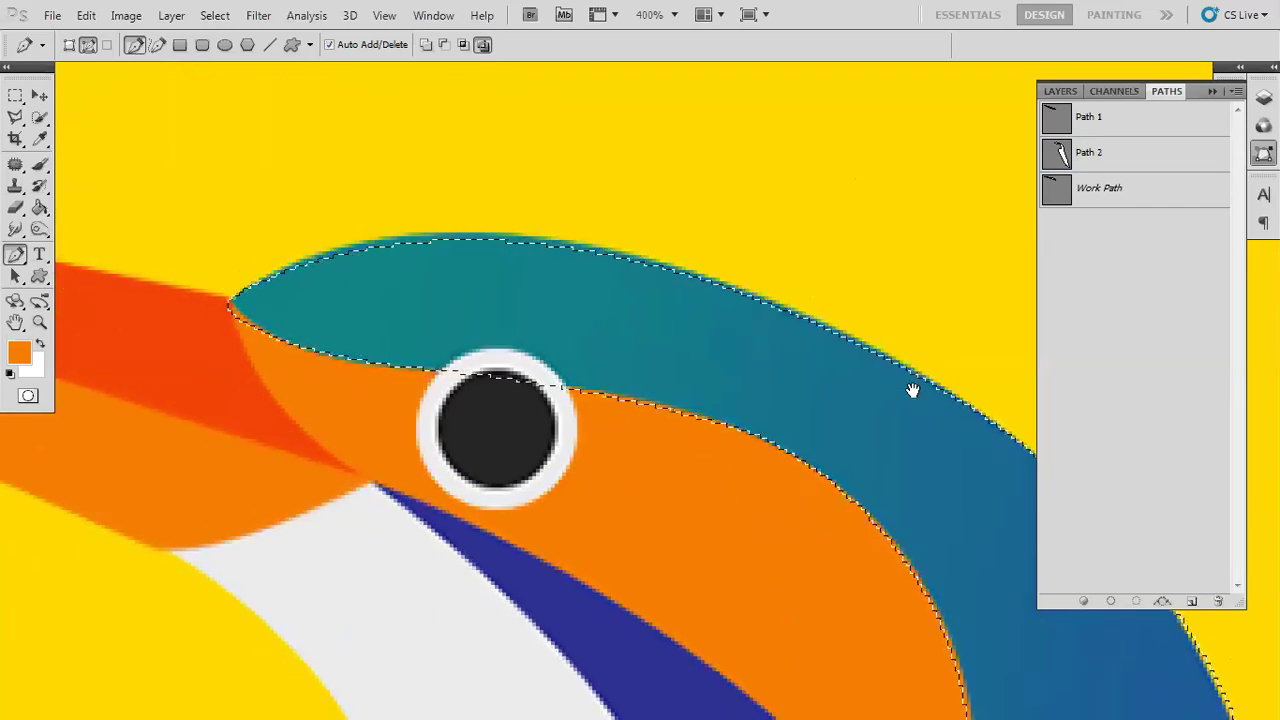
drag(912, 390, 580, 166)
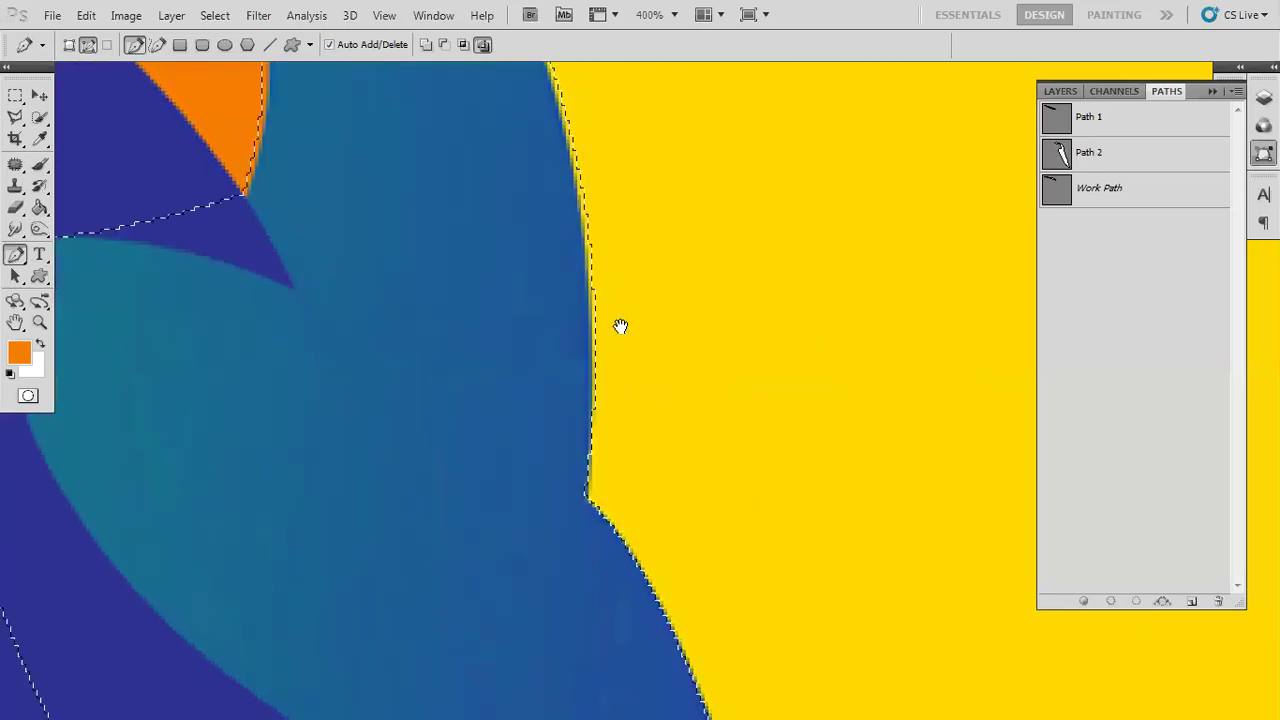
drag(360, 253, 626, 260)
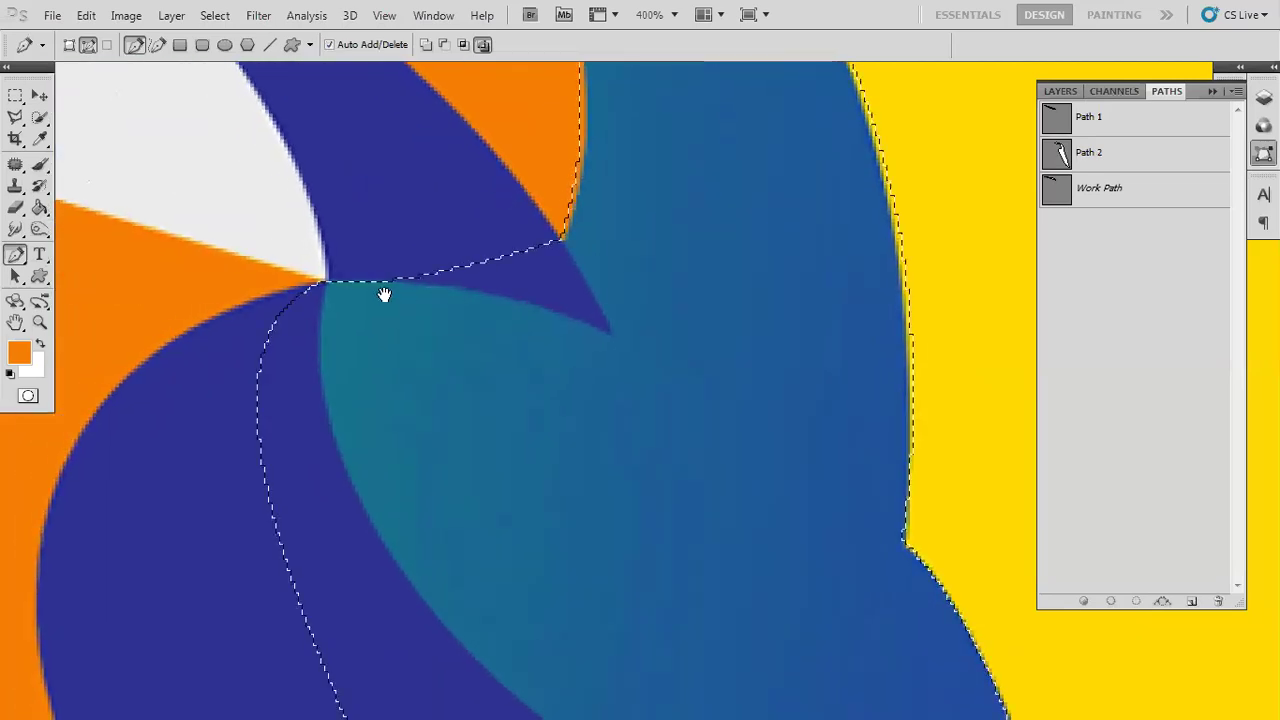
drag(534, 277, 300, 165)
drag(570, 378, 498, 253)
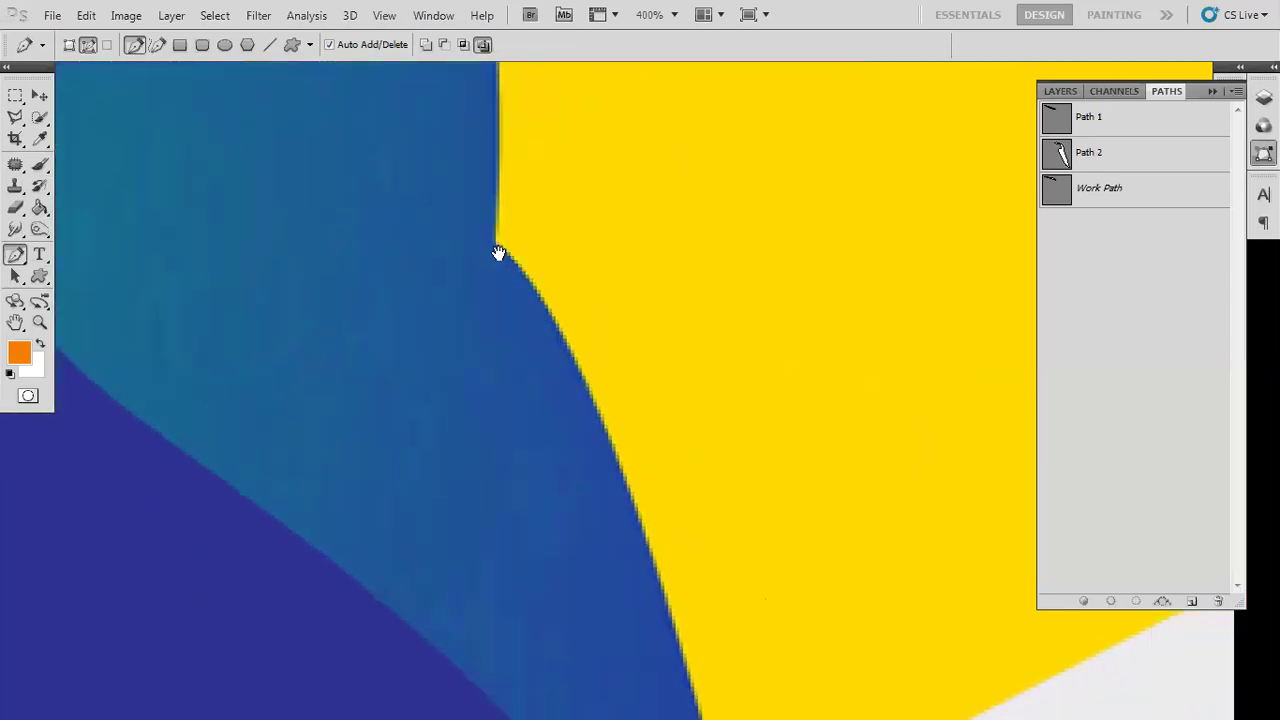
key(ctrl+minus)
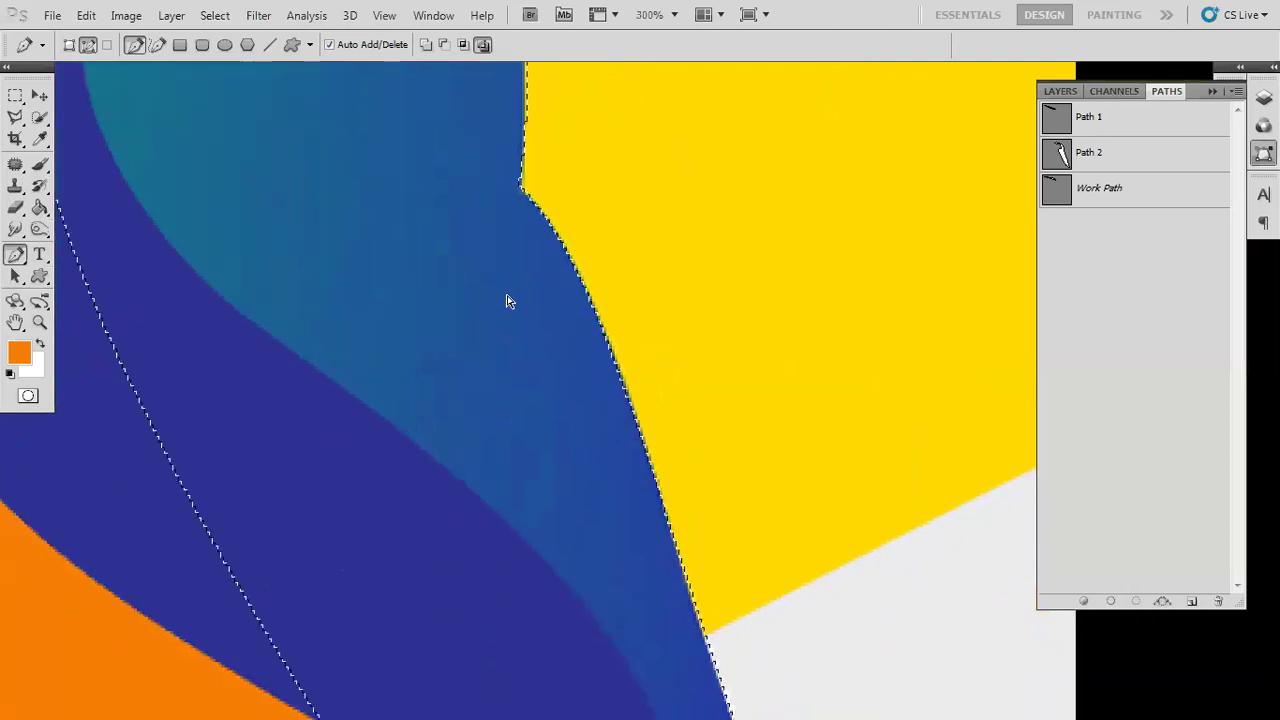
key(ctrl+minus)
key(ctrl+minus)
key(ctrl+minus)
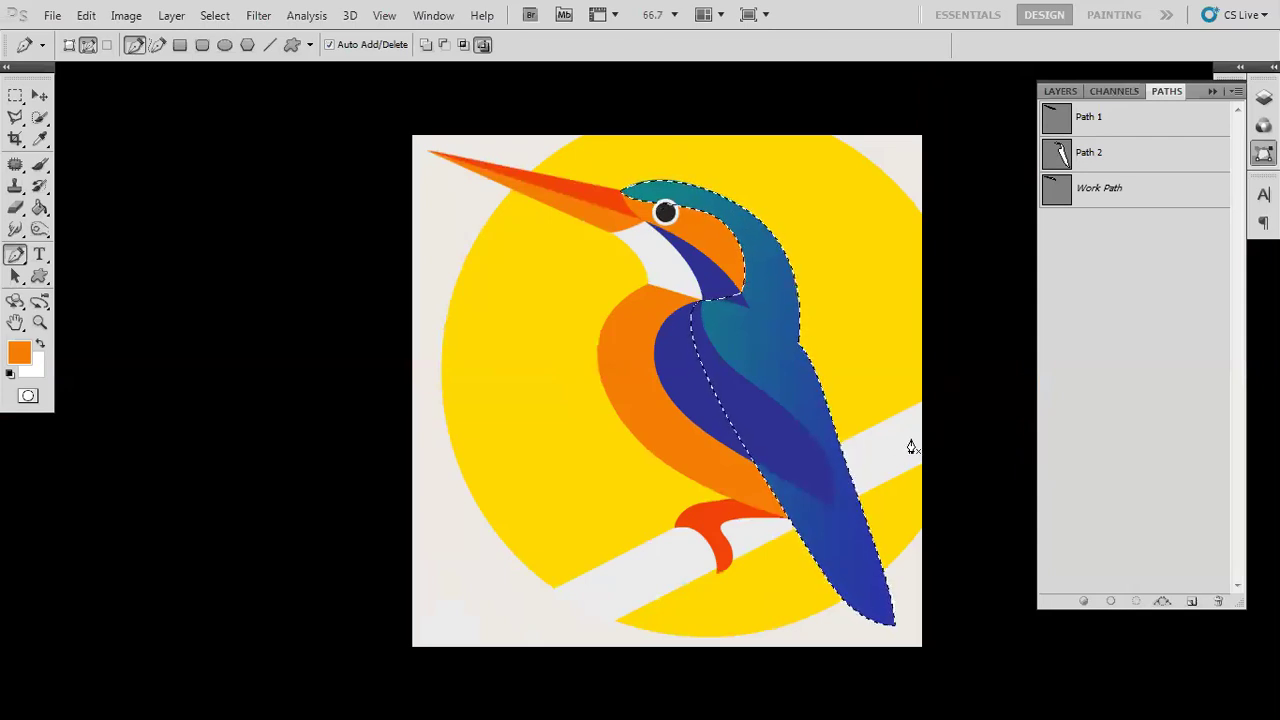
- Fill the selection with blue sampled from the bird's back on a new layer above the Background, and hide that layer
click(1054, 87)
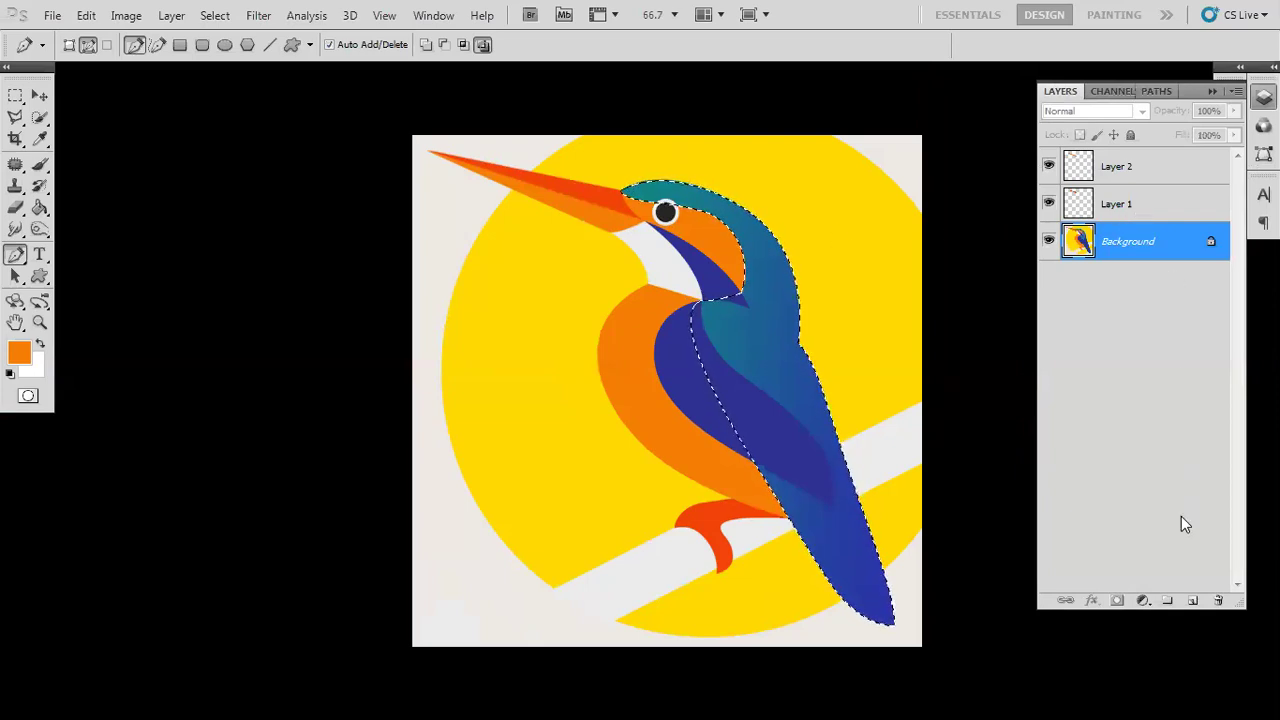
click(1192, 600)
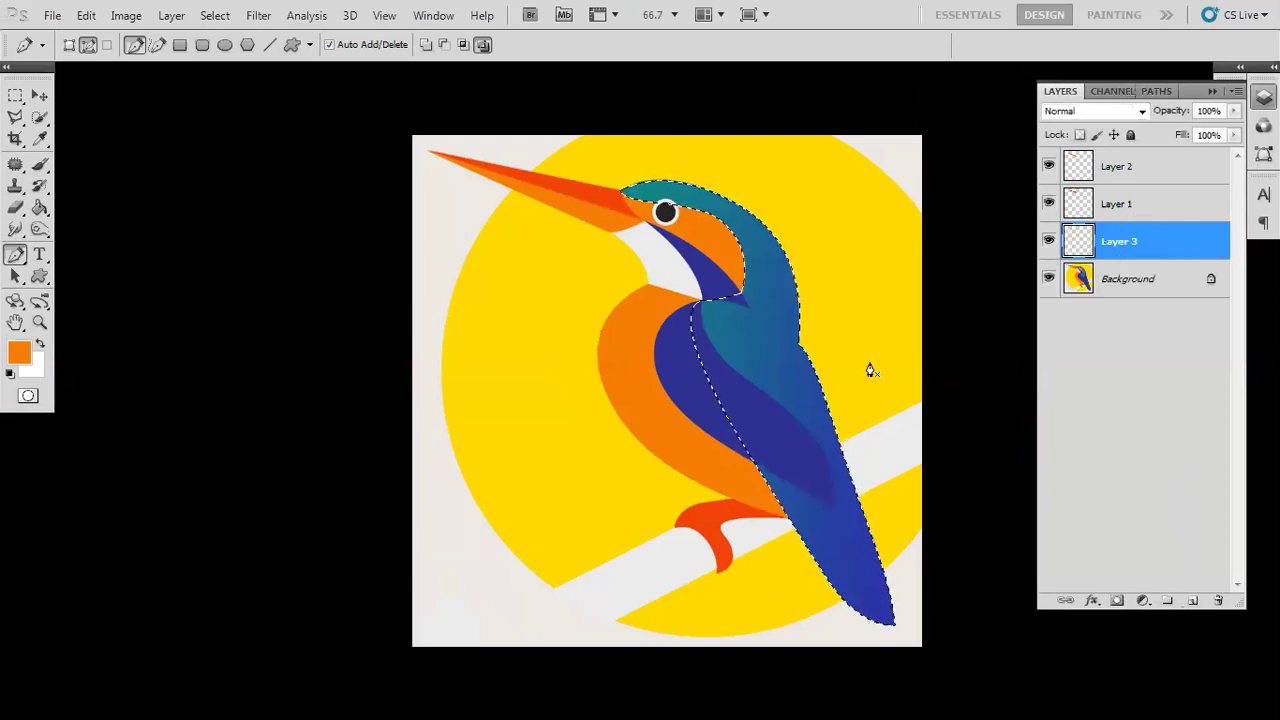
key(i)
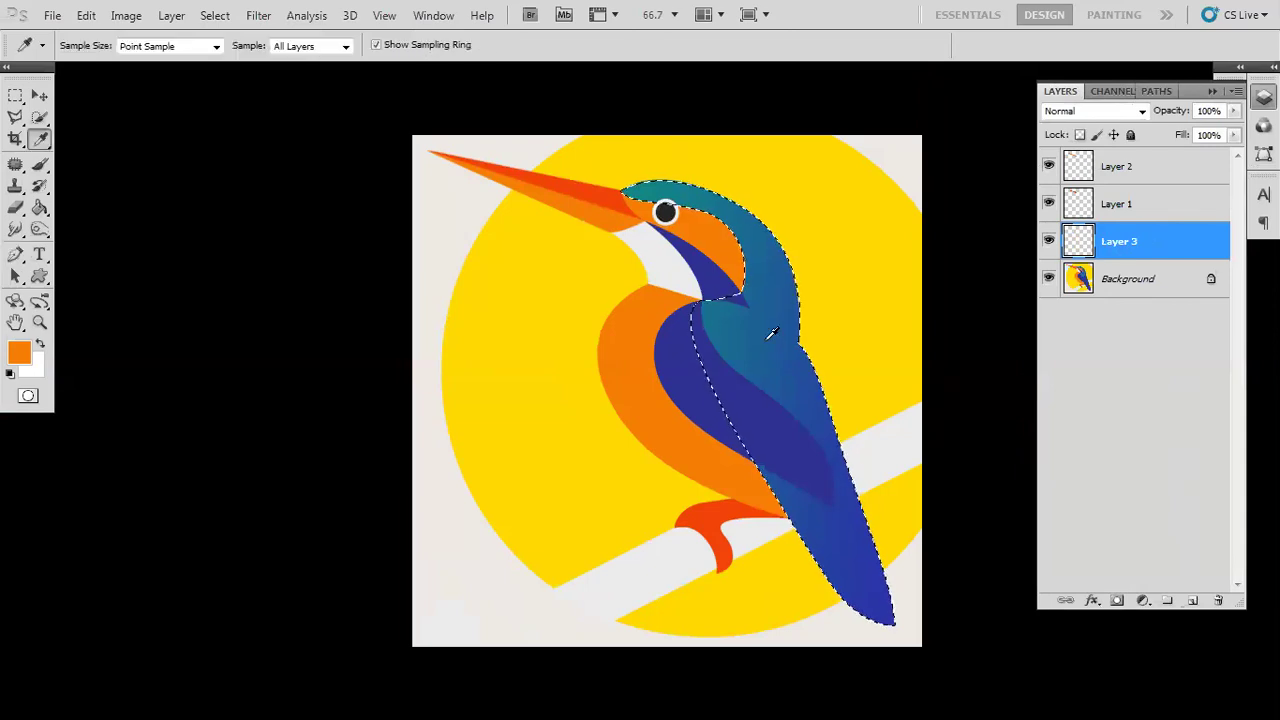
click(771, 331)
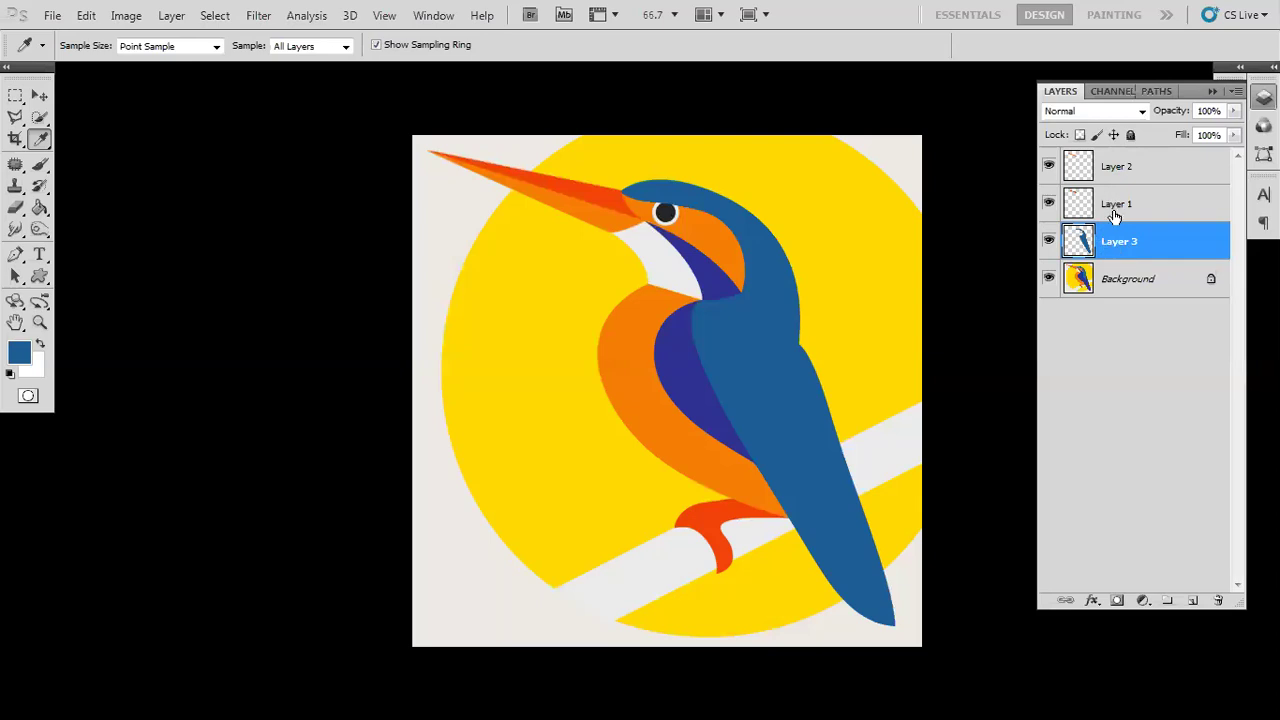
click(1049, 242)
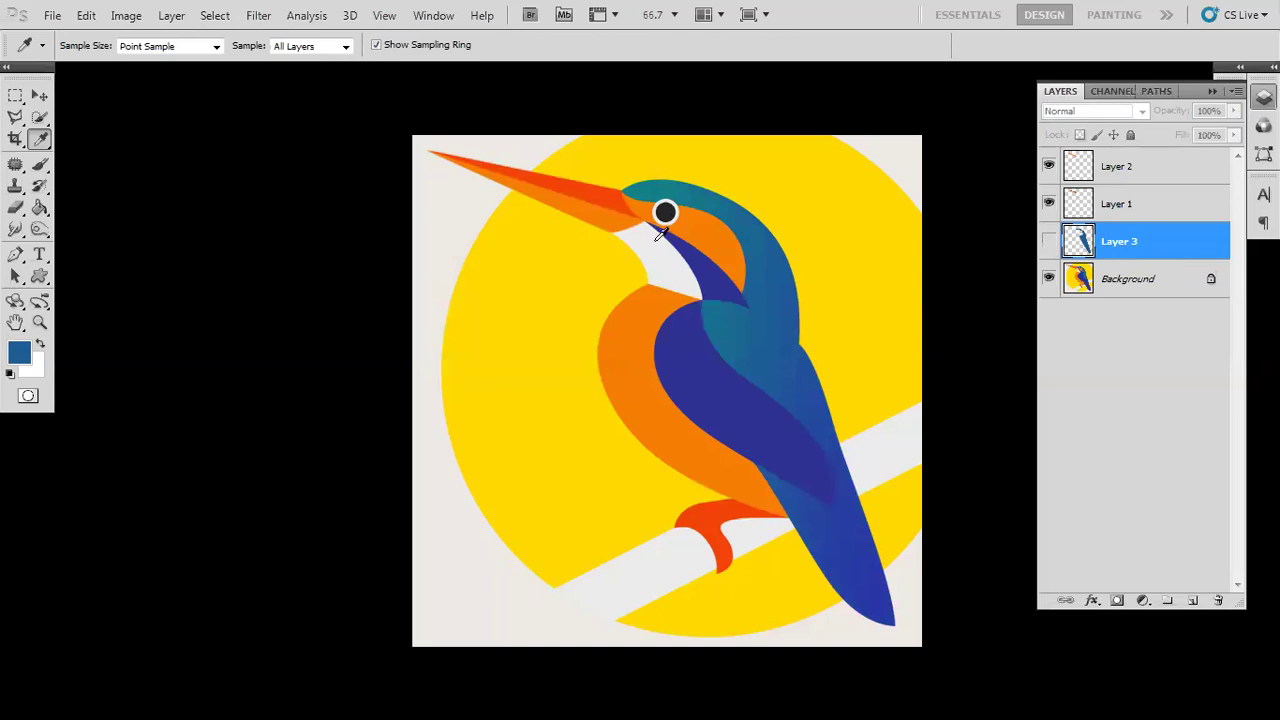
- With the Background layer active, trace the orange face patch's upper edge from the beak's base over the eye to its lower tip
key(p)
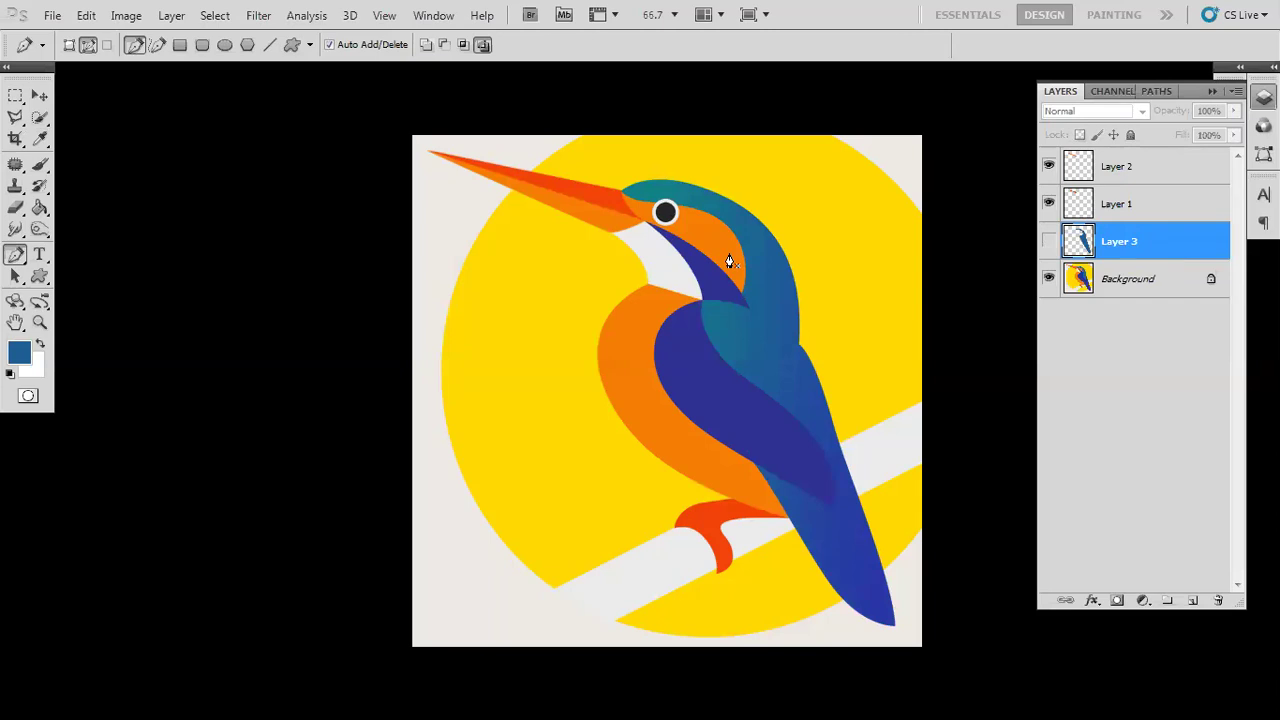
key(ctrl+plus)
key(ctrl+plus)
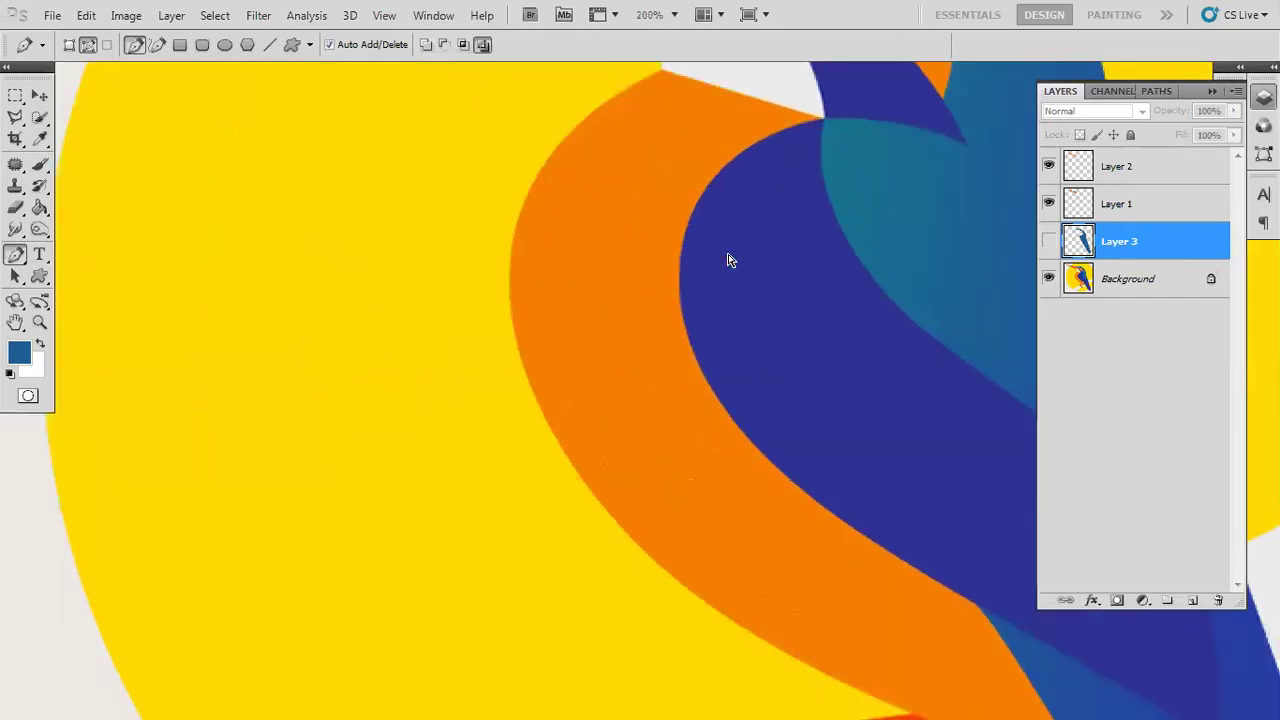
drag(734, 204, 536, 550)
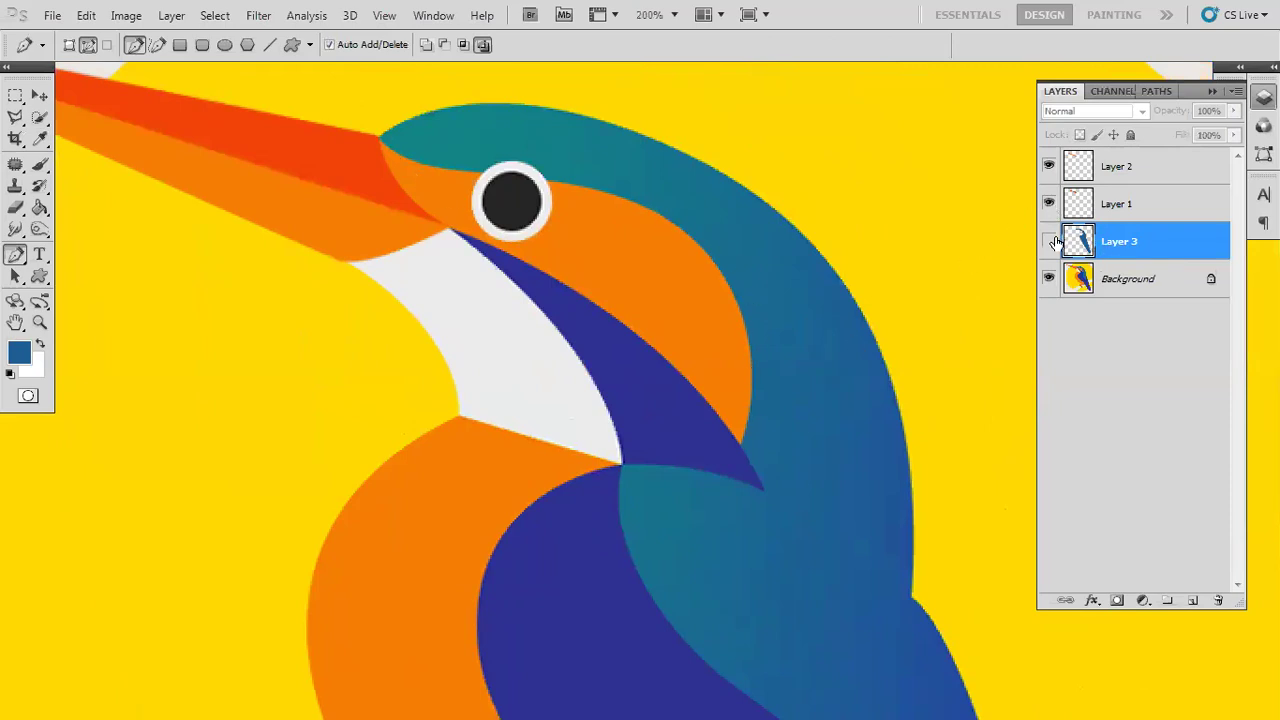
click(1100, 282)
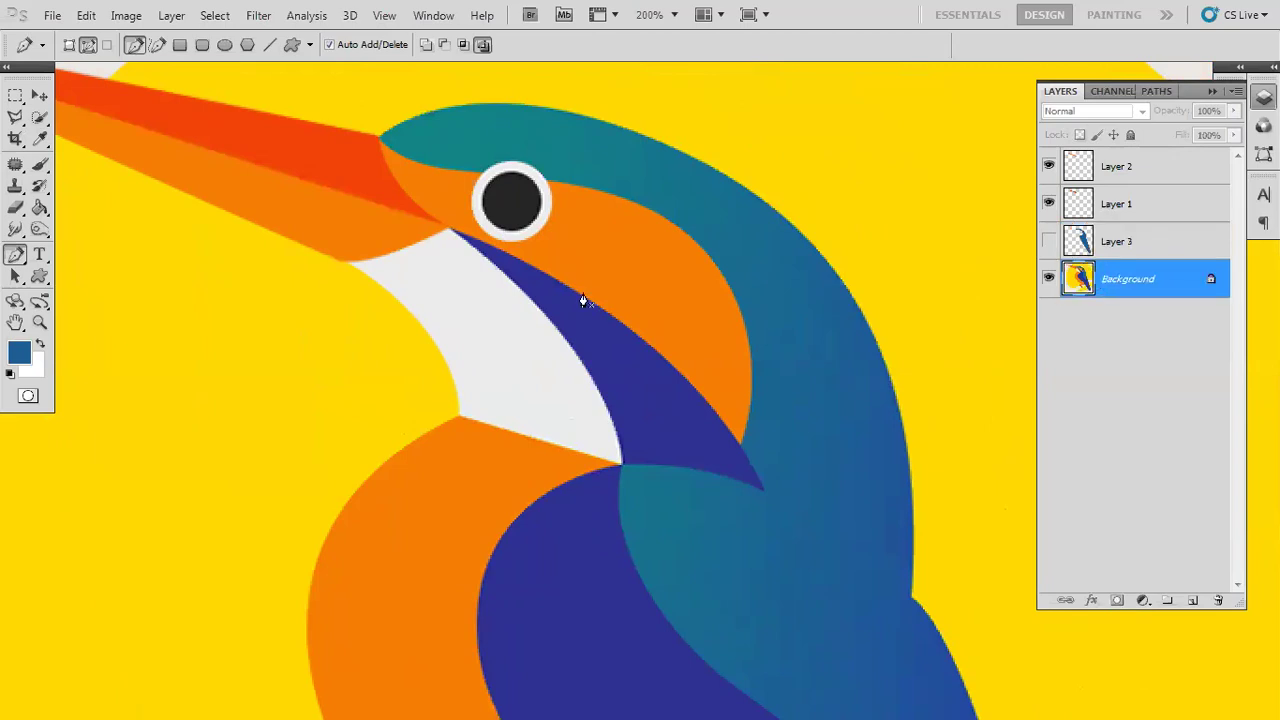
drag(549, 246, 618, 332)
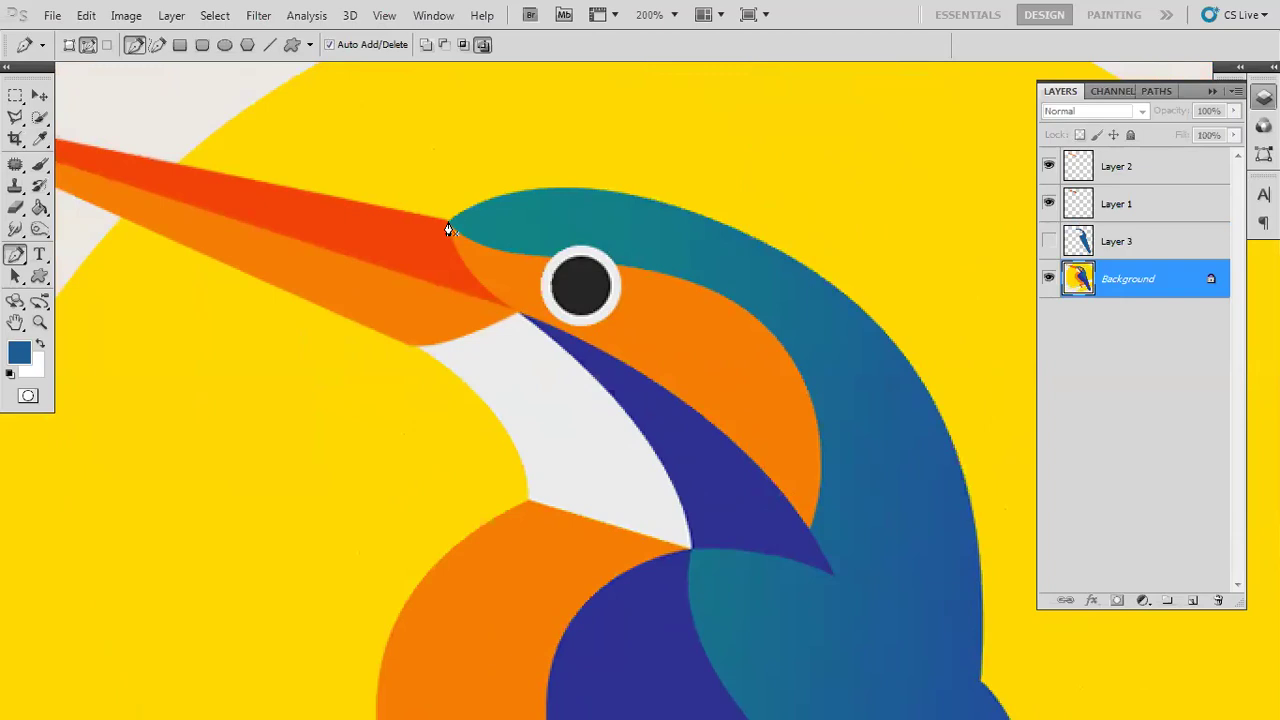
drag(629, 270, 698, 272)
drag(809, 527, 809, 533)
drag(785, 596, 766, 477)
drag(845, 393, 866, 341)
- Trace the face patch's lower edge back to the beak, close the path at its base, and load it as a selection
drag(605, 454, 538, 480)
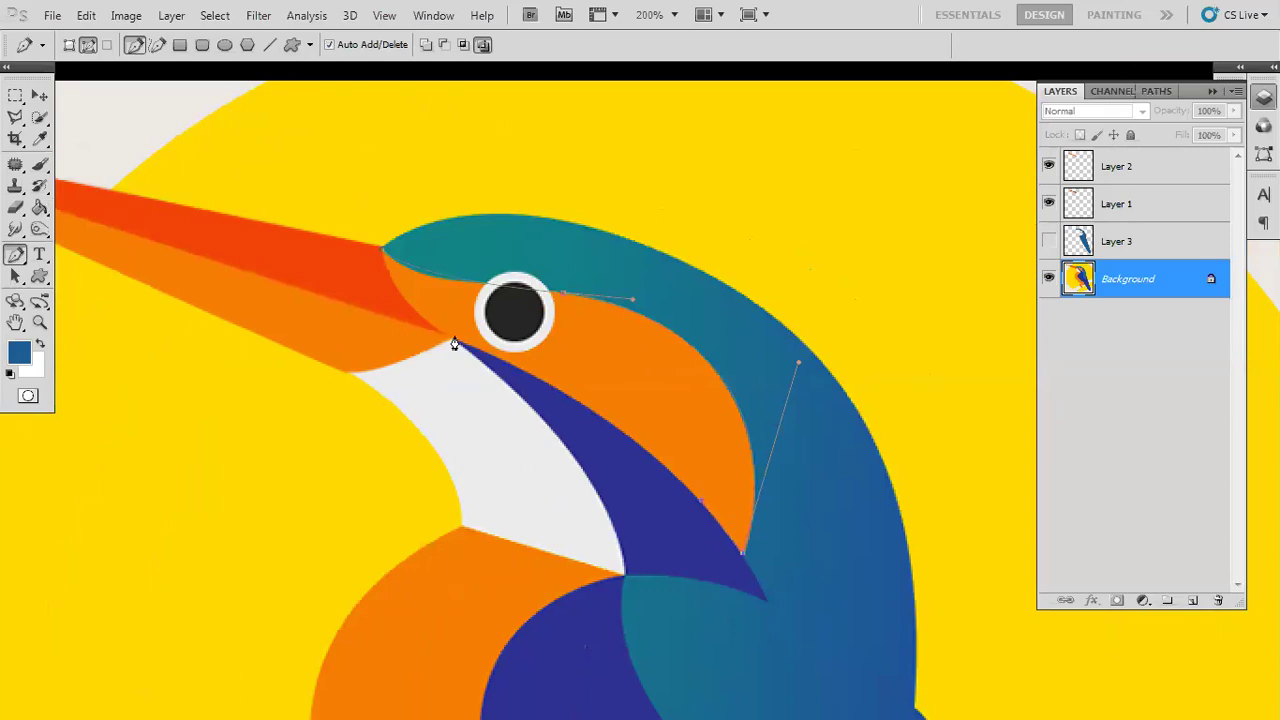
drag(452, 347, 324, 309)
drag(379, 249, 380, 229)
drag(368, 197, 368, 197)
key(ctrl+Return)
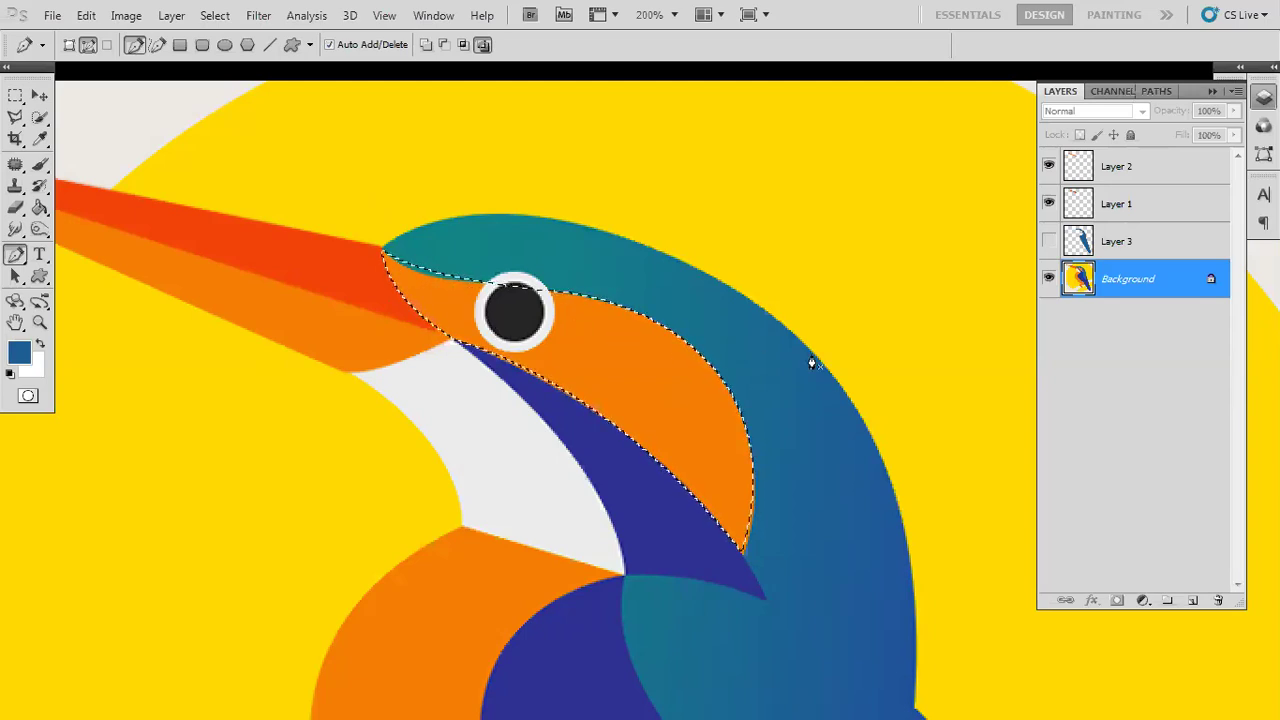
- Show Layer 3, fill the face selection with sampled orange on a new layer above it, and deselect
click(1090, 243)
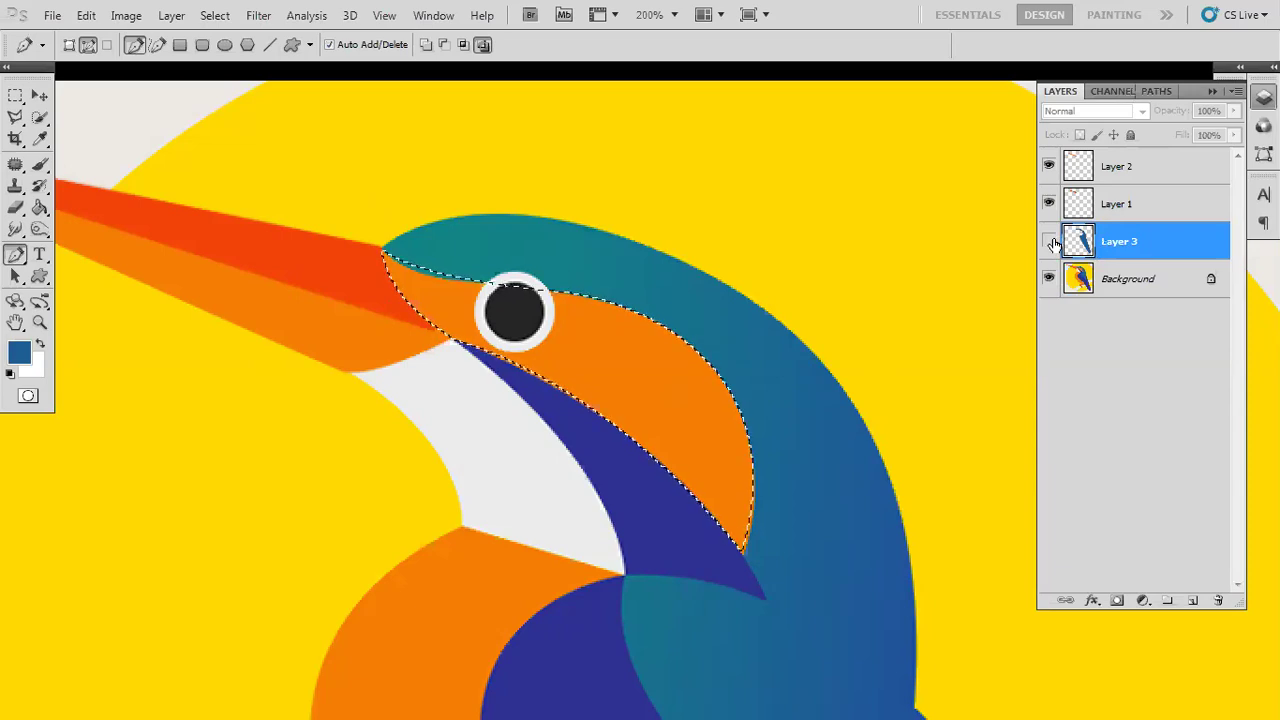
click(1049, 242)
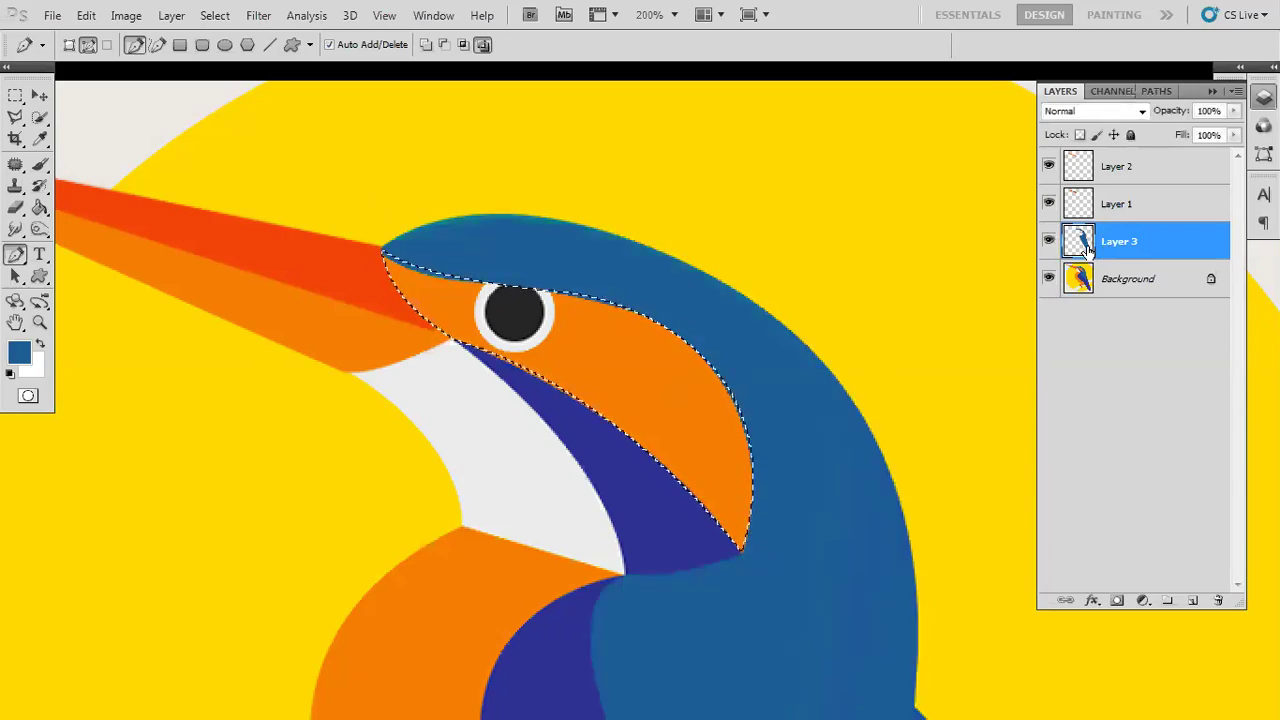
click(1192, 600)
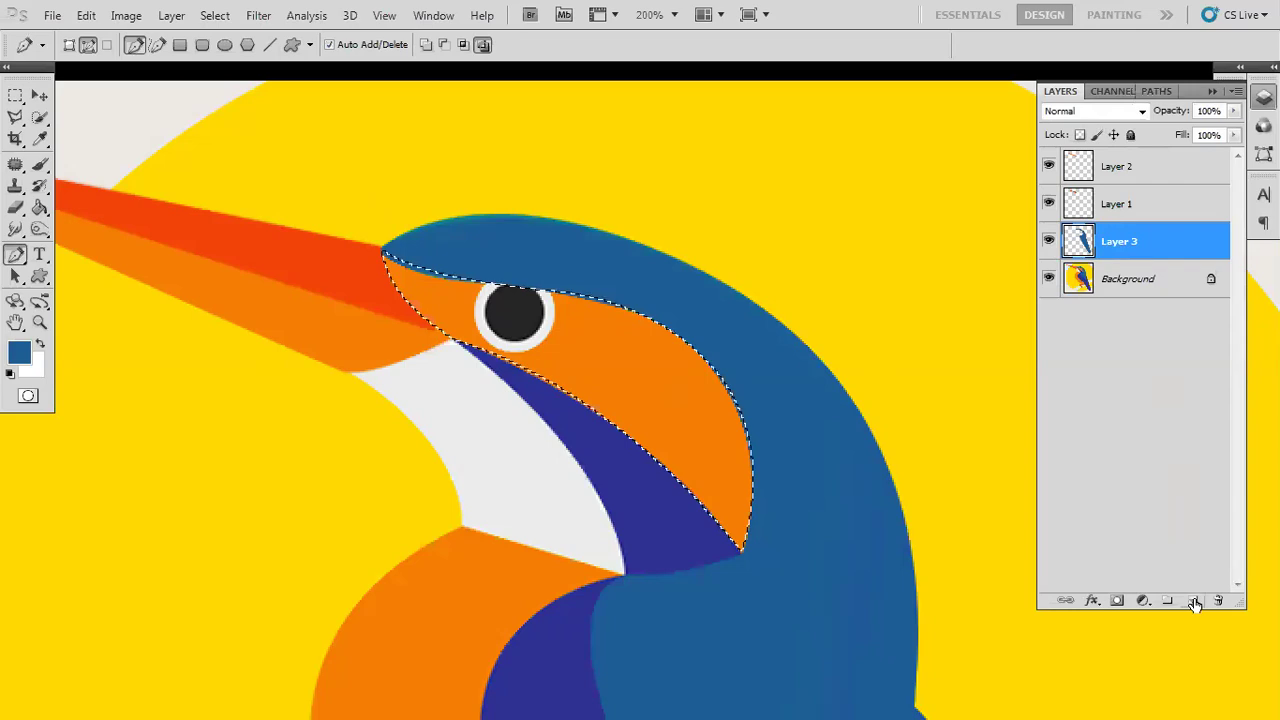
key(i)
click(632, 380)
key(alt+BackSpace)
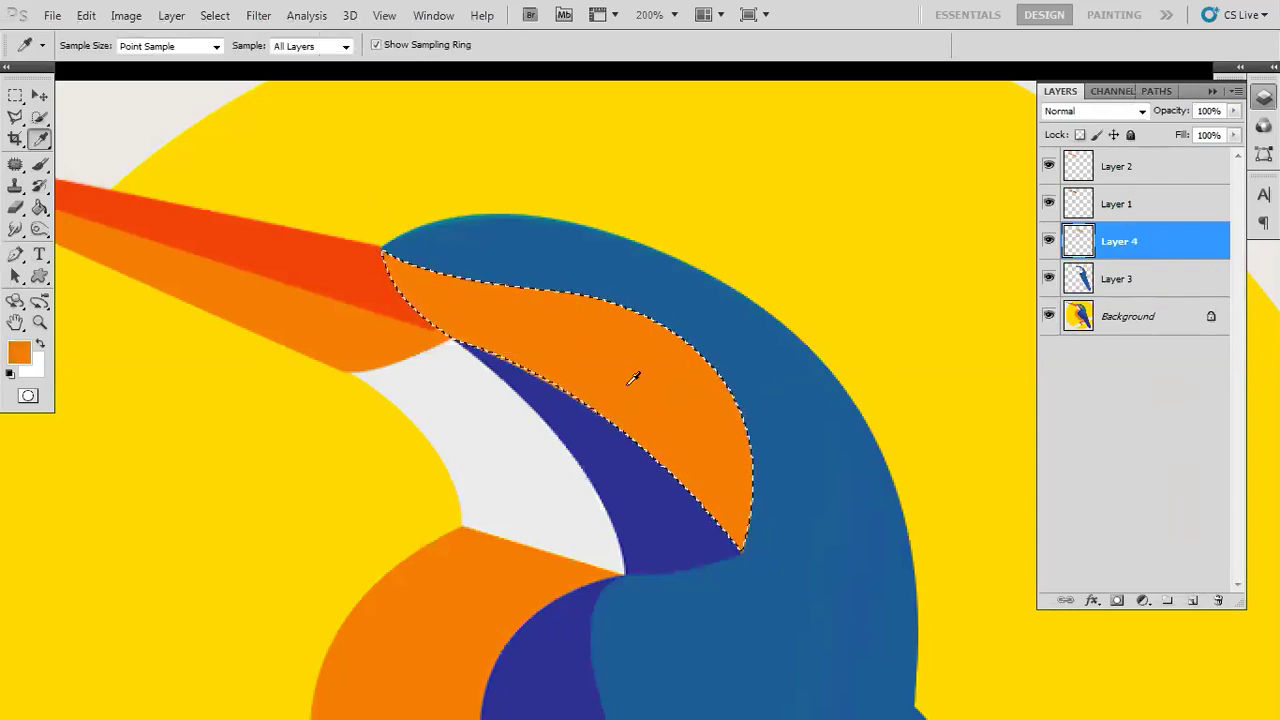
key(ctrl+d)
- Hide Layer 4 and Layer 3, and create a new layer above Layer 2
key(v)
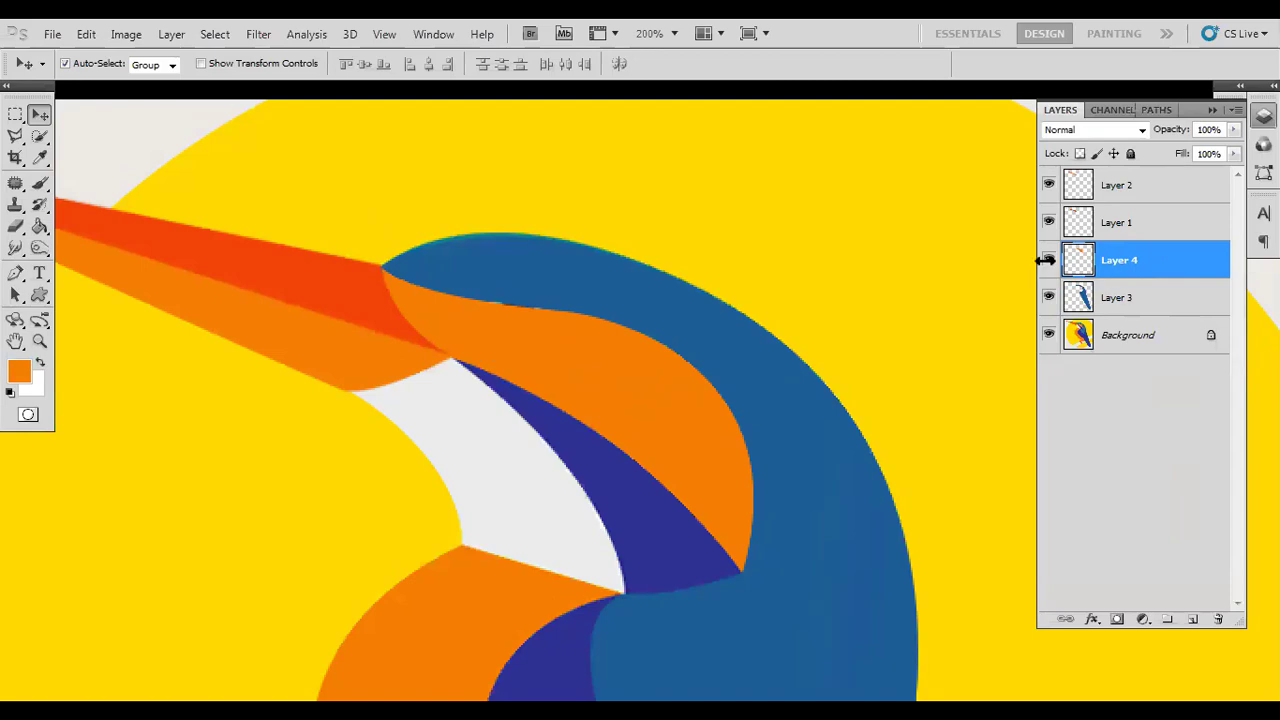
drag(1048, 260, 1048, 297)
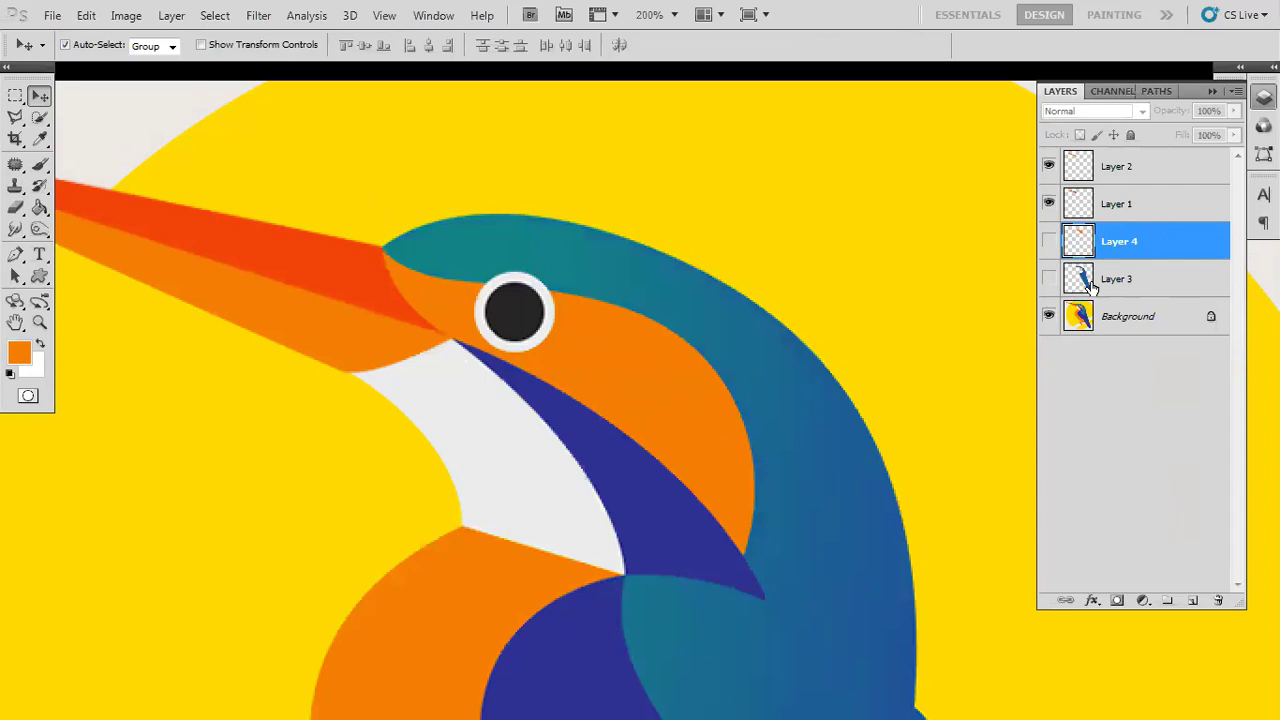
click(1117, 166)
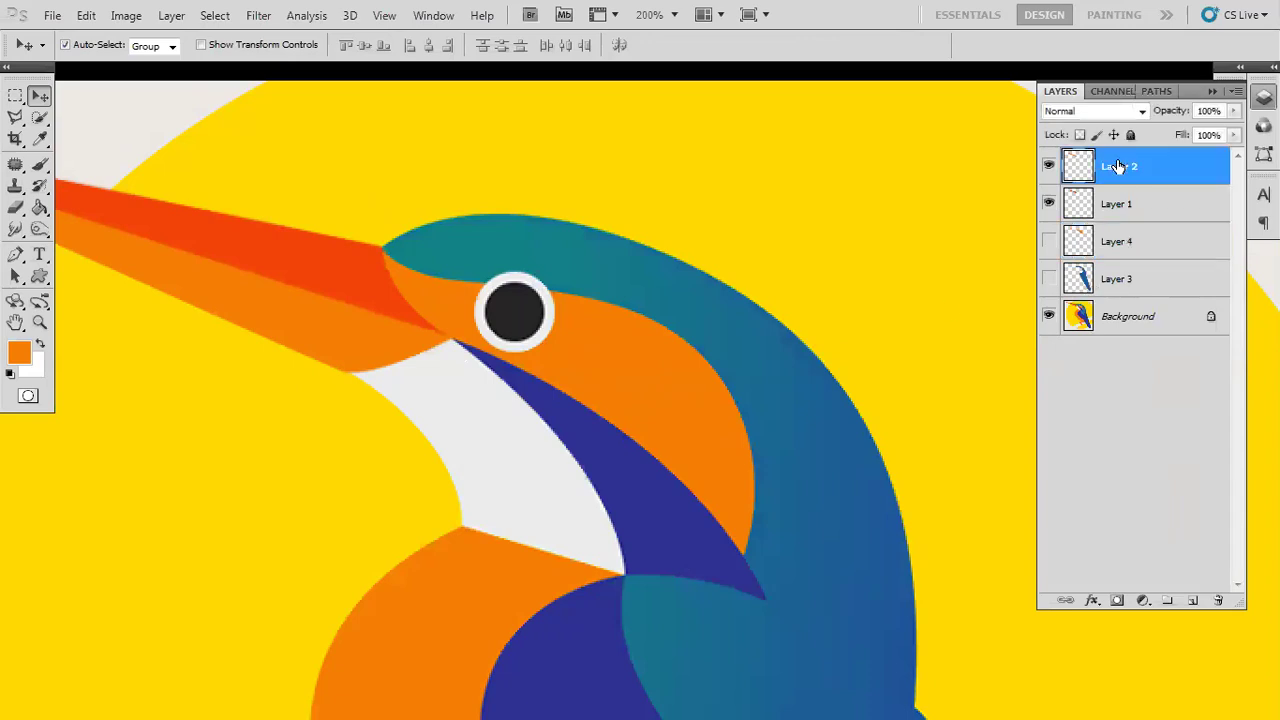
click(1191, 600)
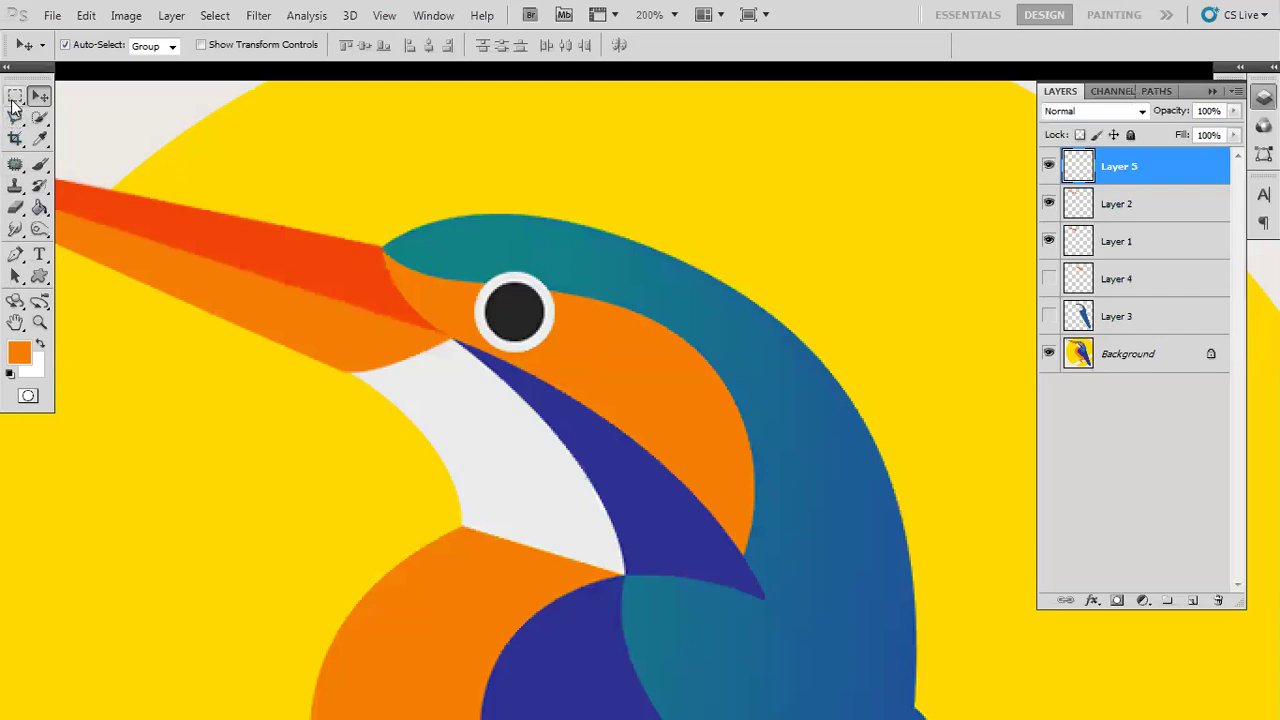
- Draw an elliptical selection around the eye's outer white ring and fill it with white on Layer 5
click(15, 98)
drag(14, 101, 55, 115)
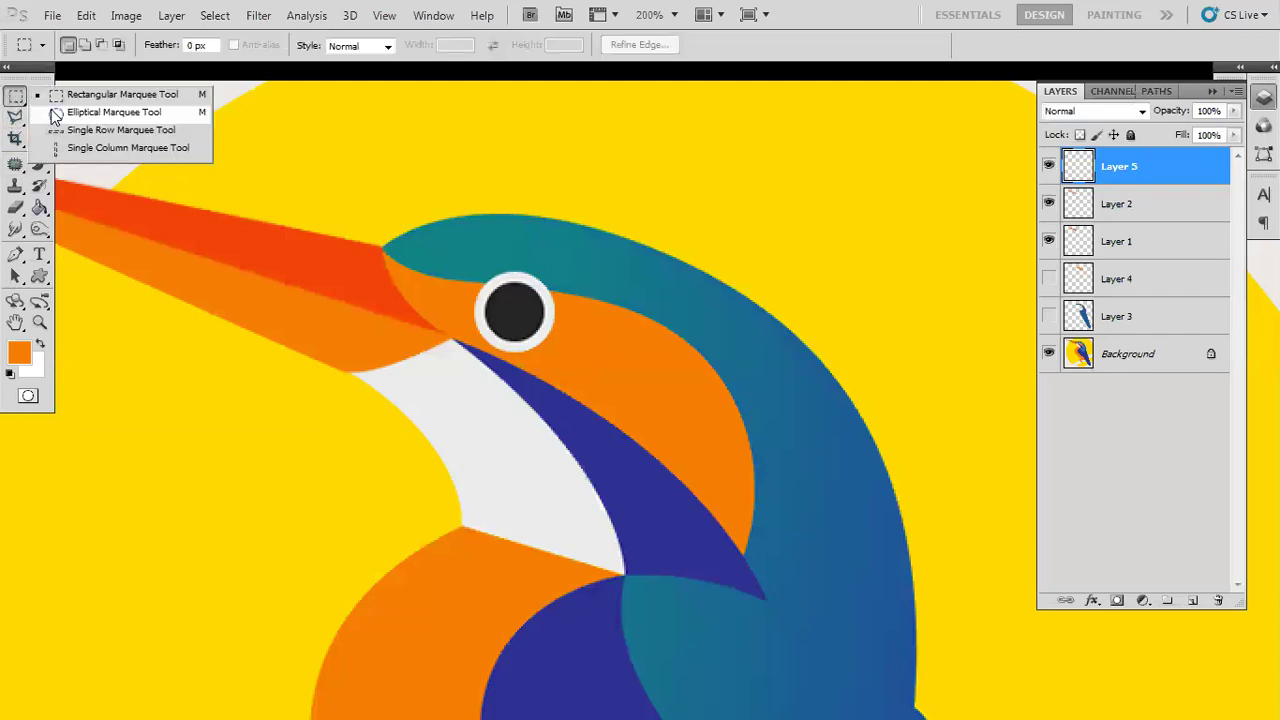
click(55, 115)
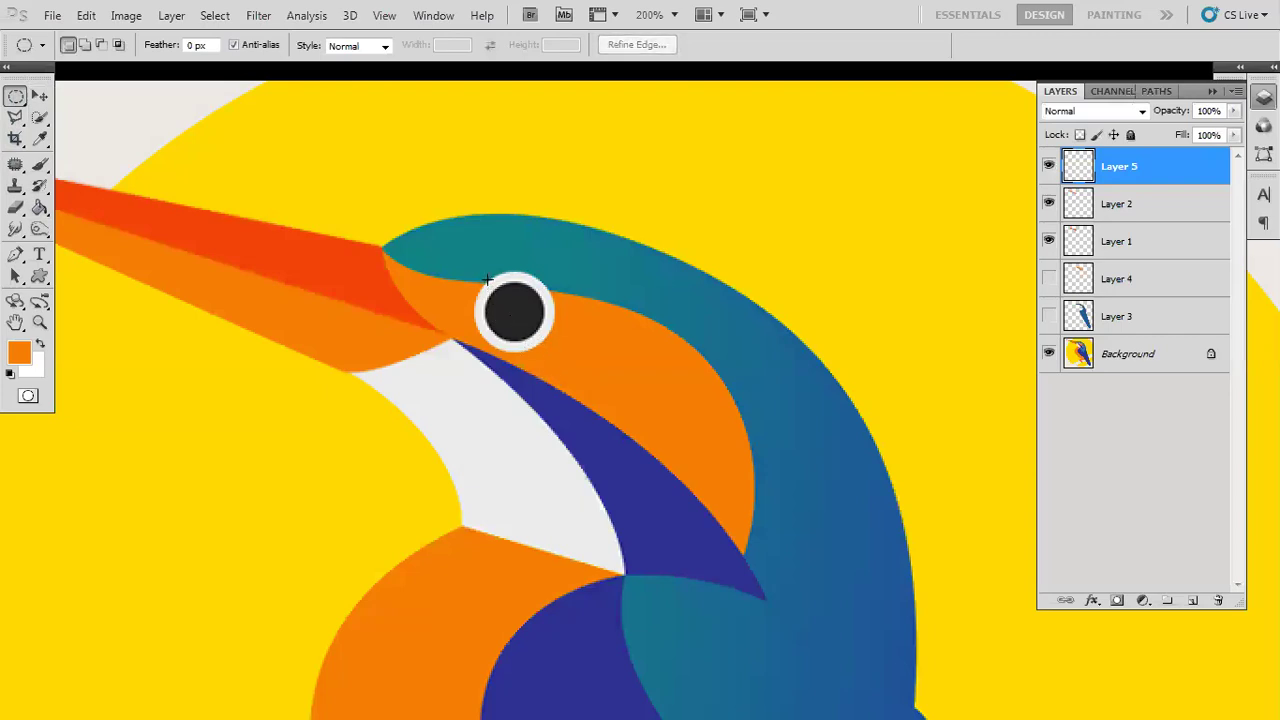
key(ctrl+plus)
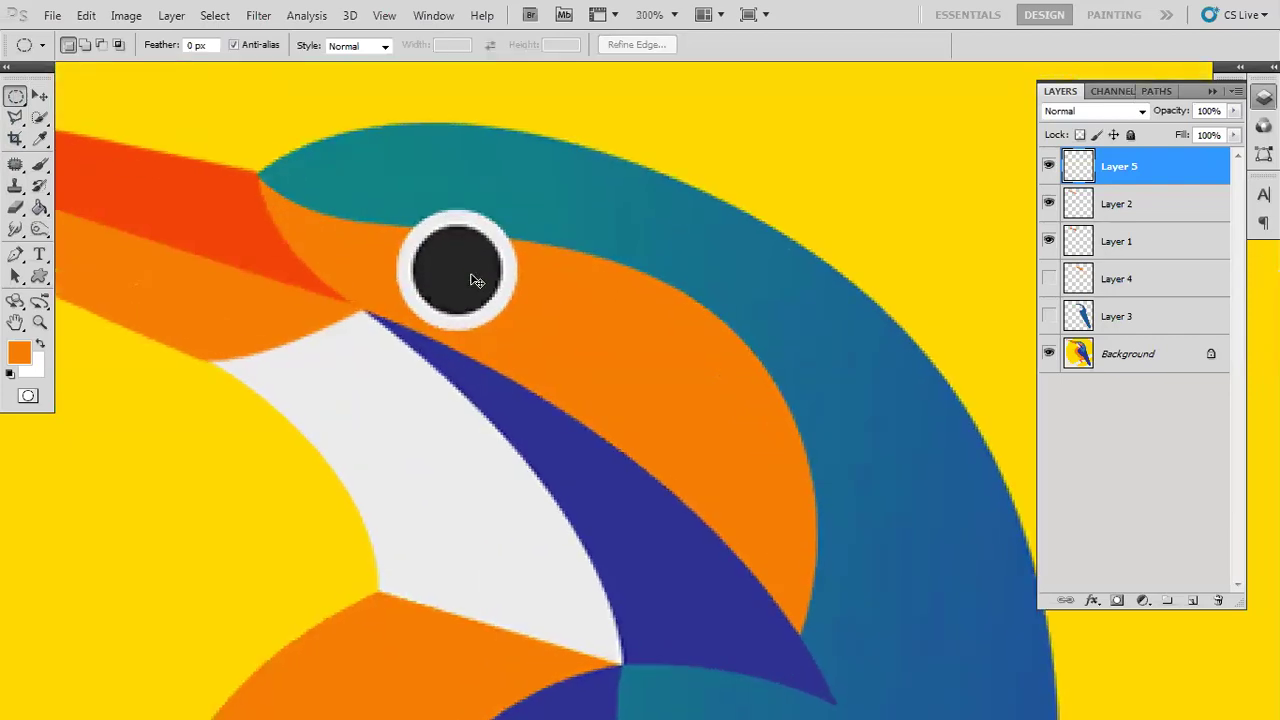
drag(543, 346, 720, 511)
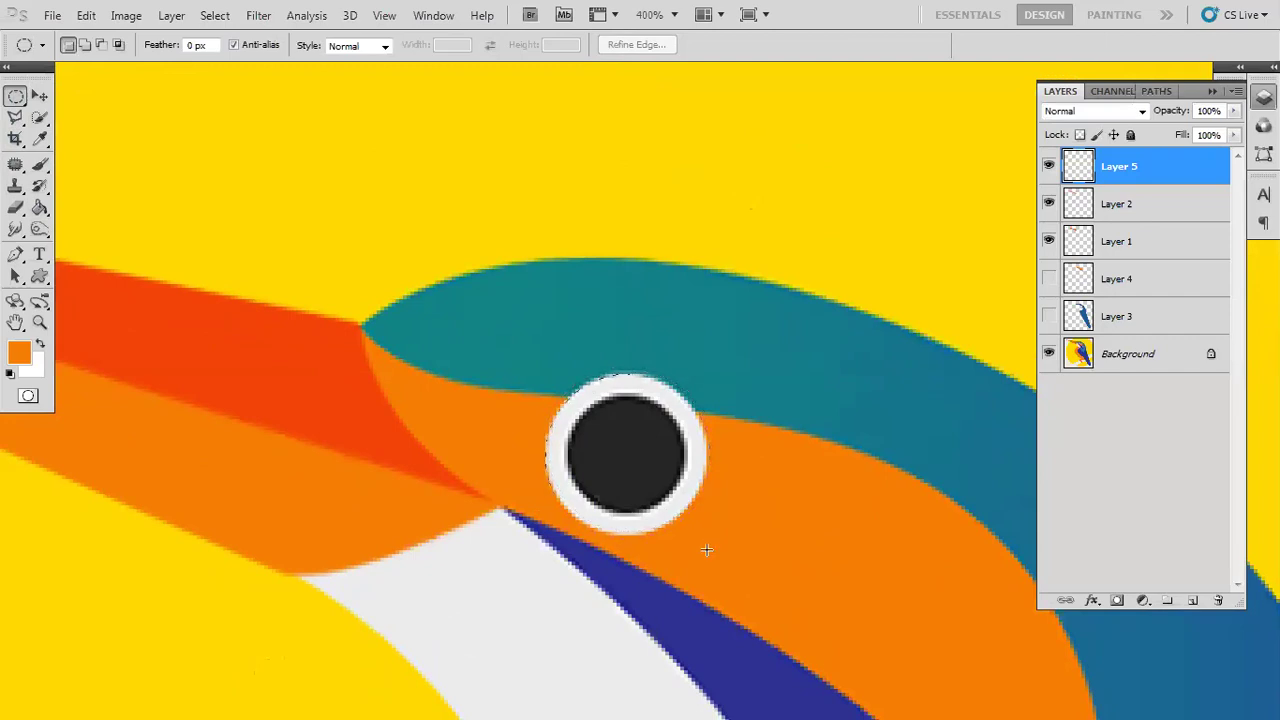
drag(705, 550, 704, 551)
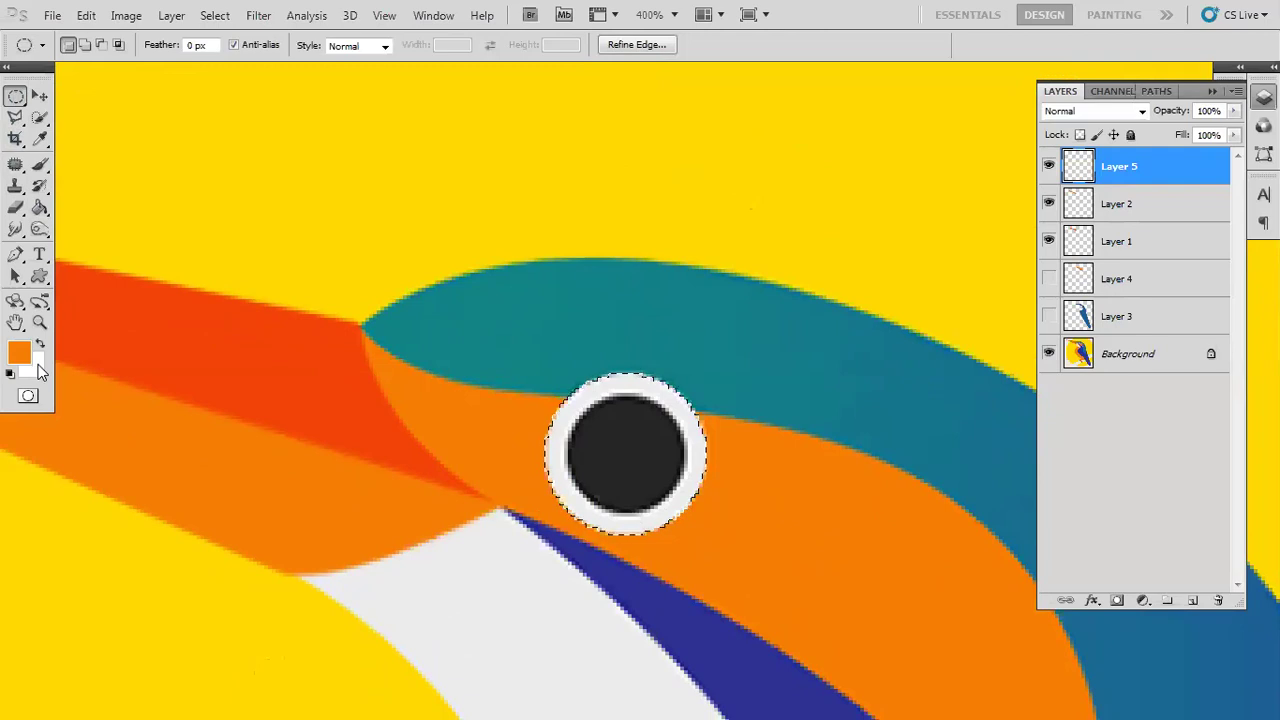
key(ctrl+BackSpace)
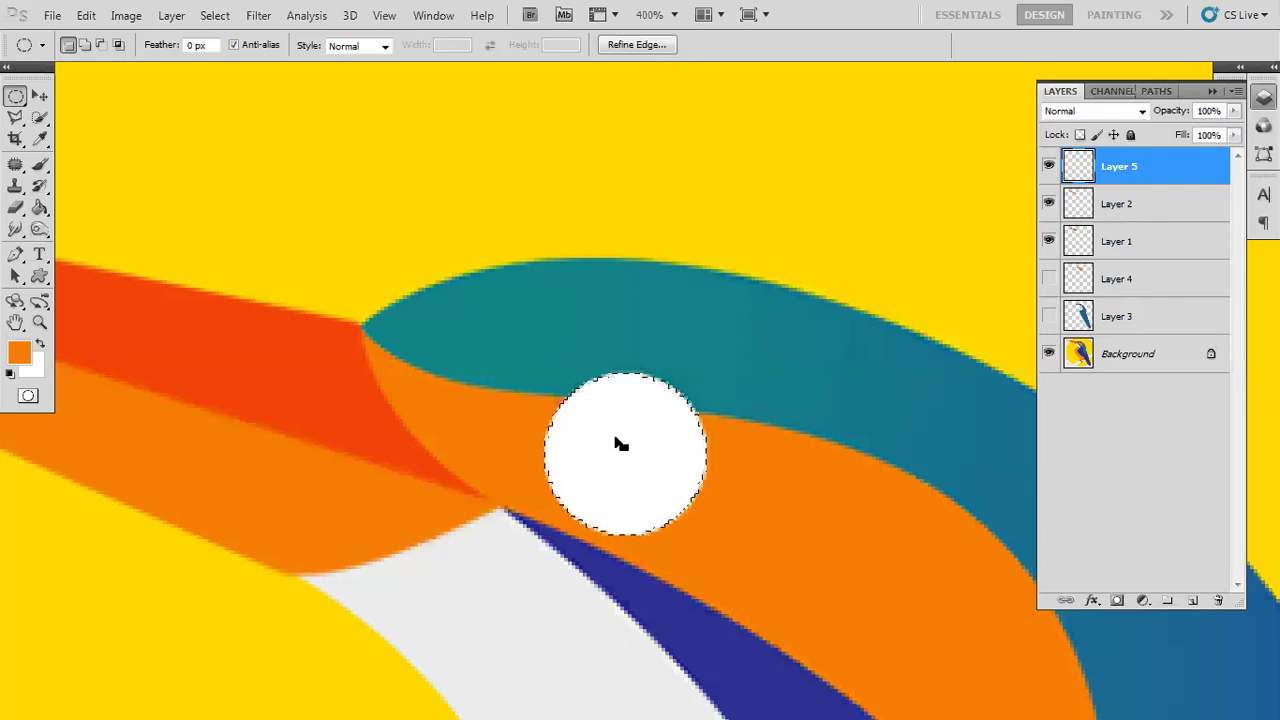
- Scale the eye selection to 71.51% about its centre, fill it with black as the pupil, and deselect
key(alt+s)
key(t)
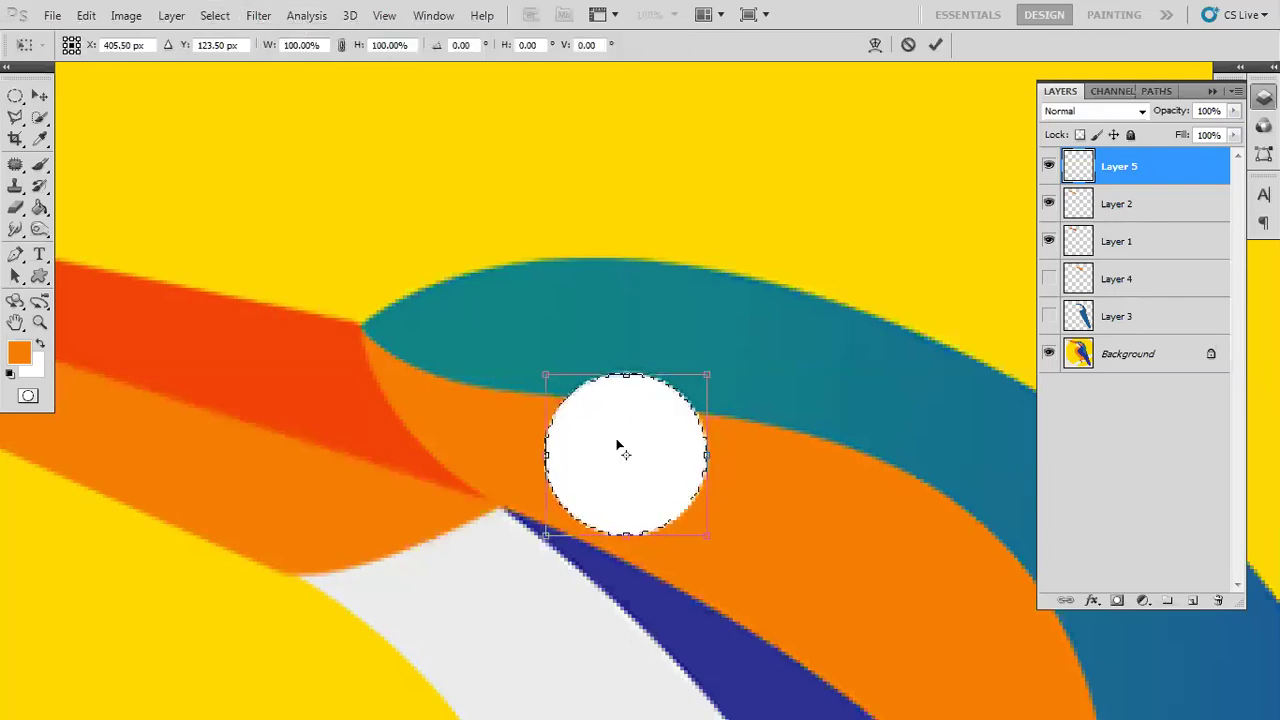
drag(540, 372, 562, 391)
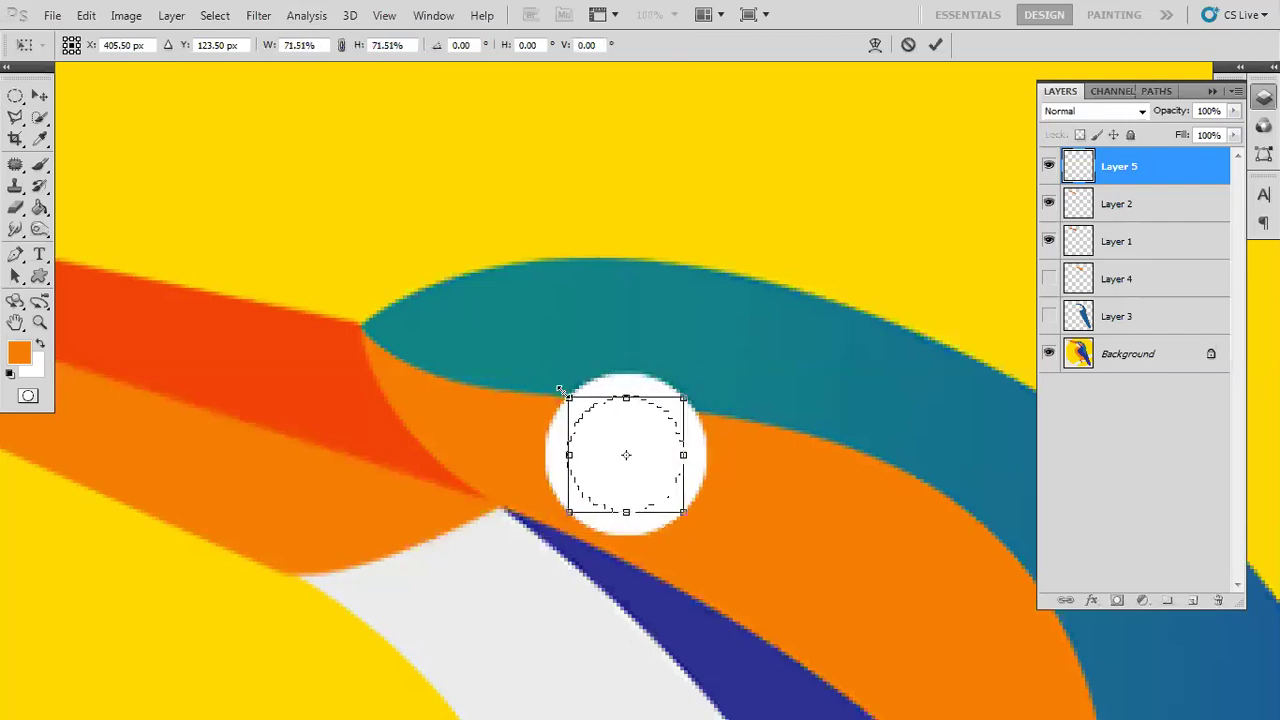
key(Return)
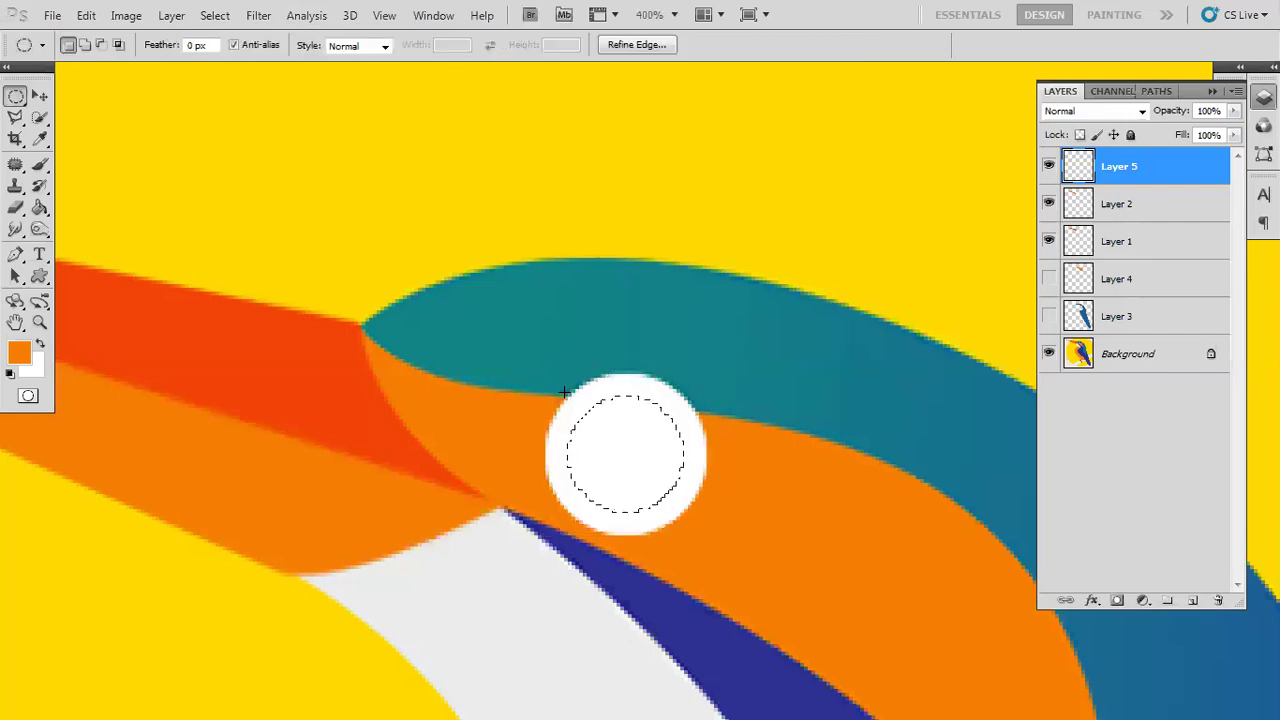
click(10, 376)
key(alt+BackSpace)
key(ctrl+d)
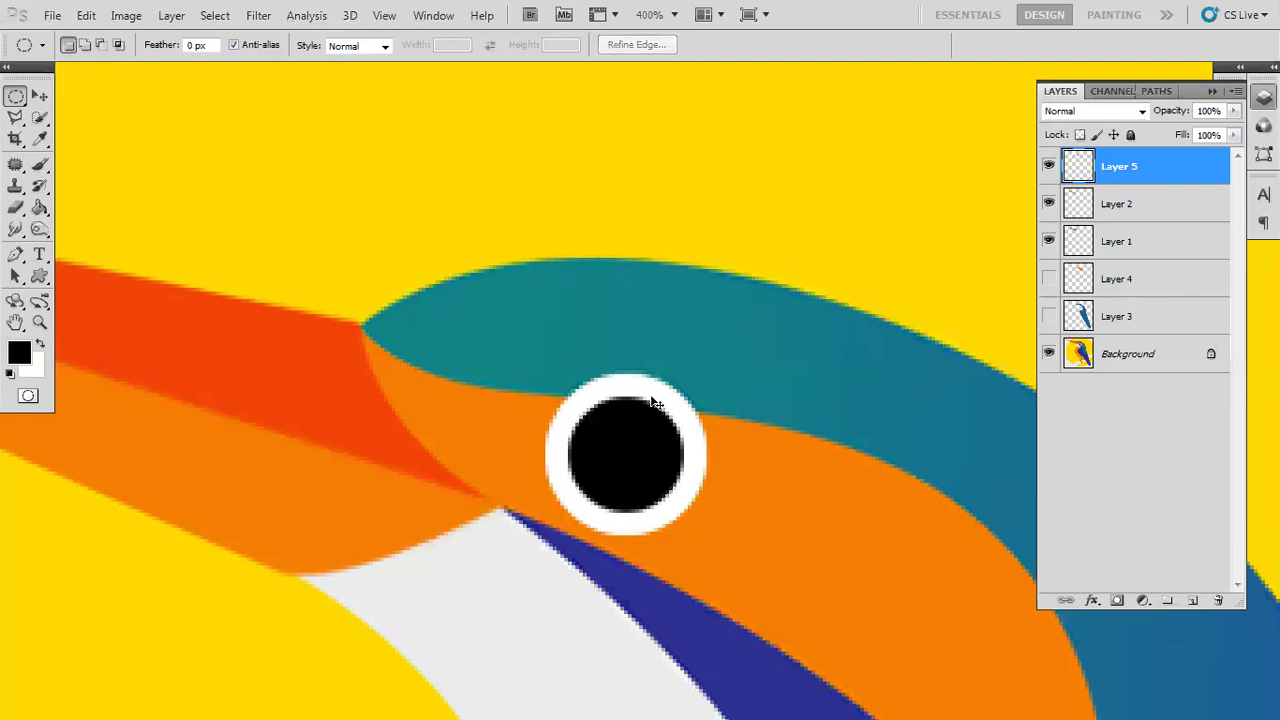
- Show Layer 4 and Layer 3 again beneath the finished eye
key(v)
click(1049, 167)
click(1049, 279)
click(1049, 316)
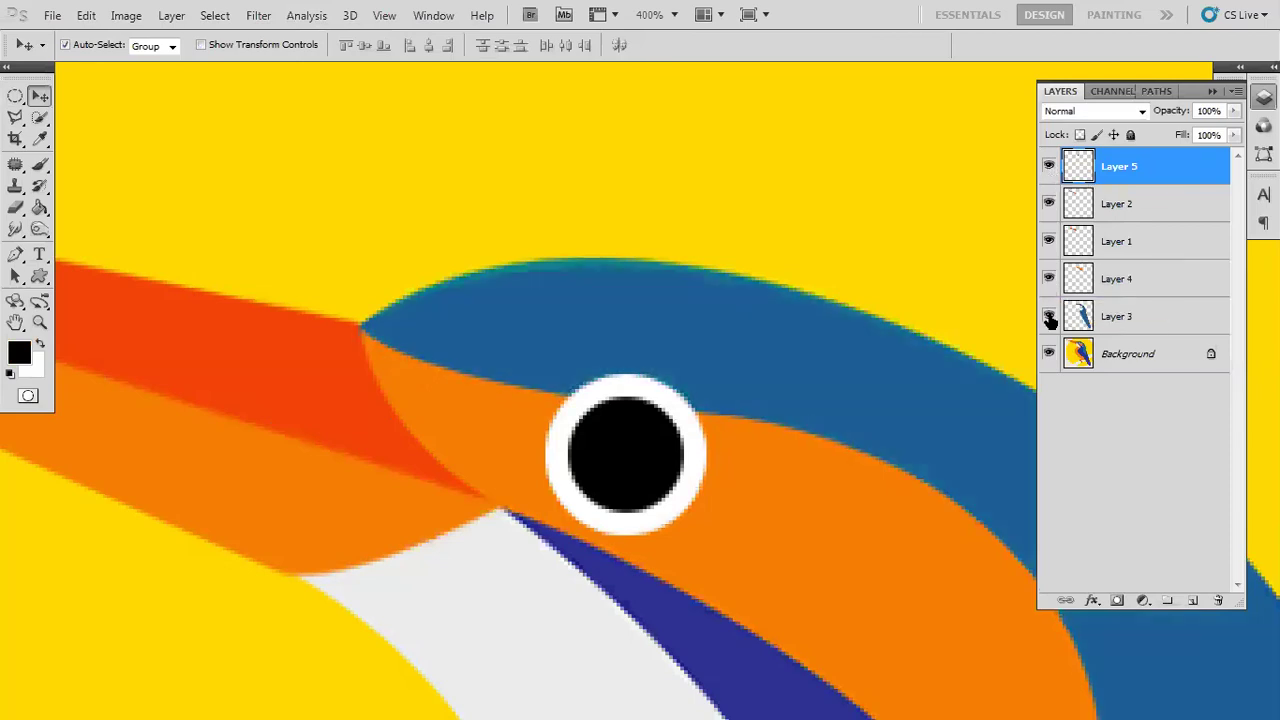
- Examine the traced head shapes with the Background layer hidden, and show the Background again
key(ctrl+plus)
key(ctrl+minus)
key(ctrl+minus)
key(ctrl+minus)
key(ctrl+minus)
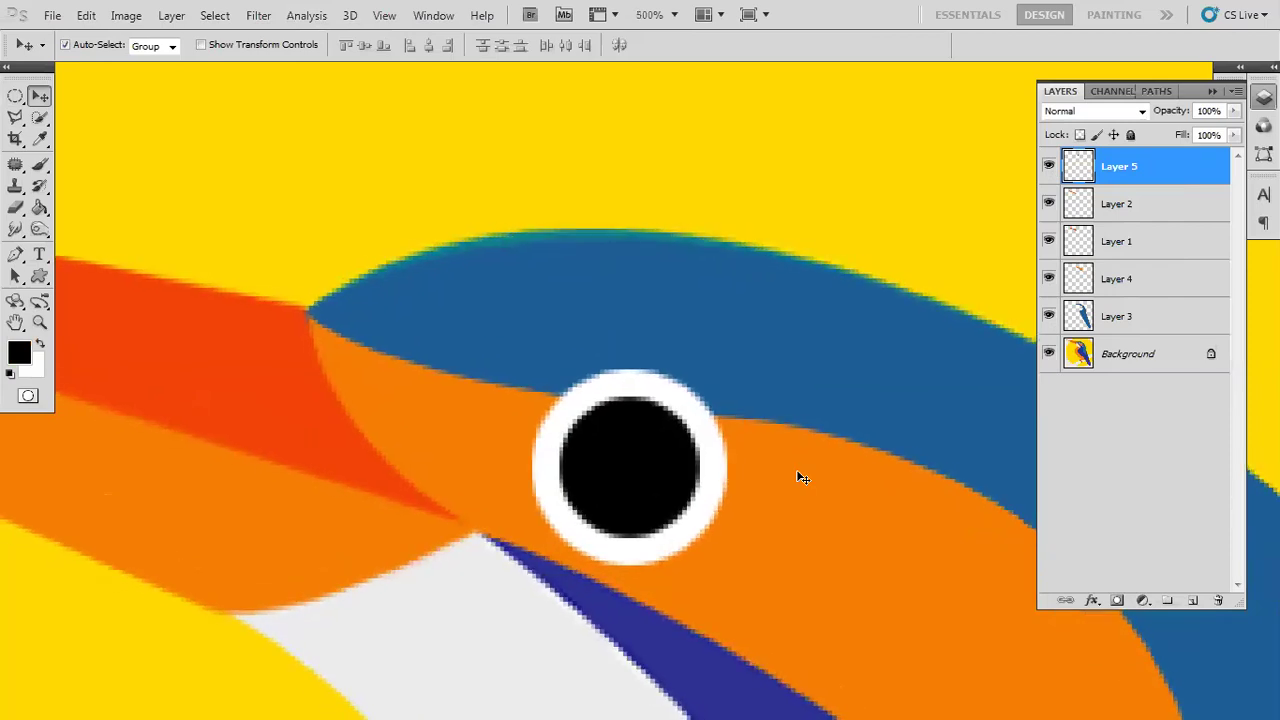
key(ctrl+minus)
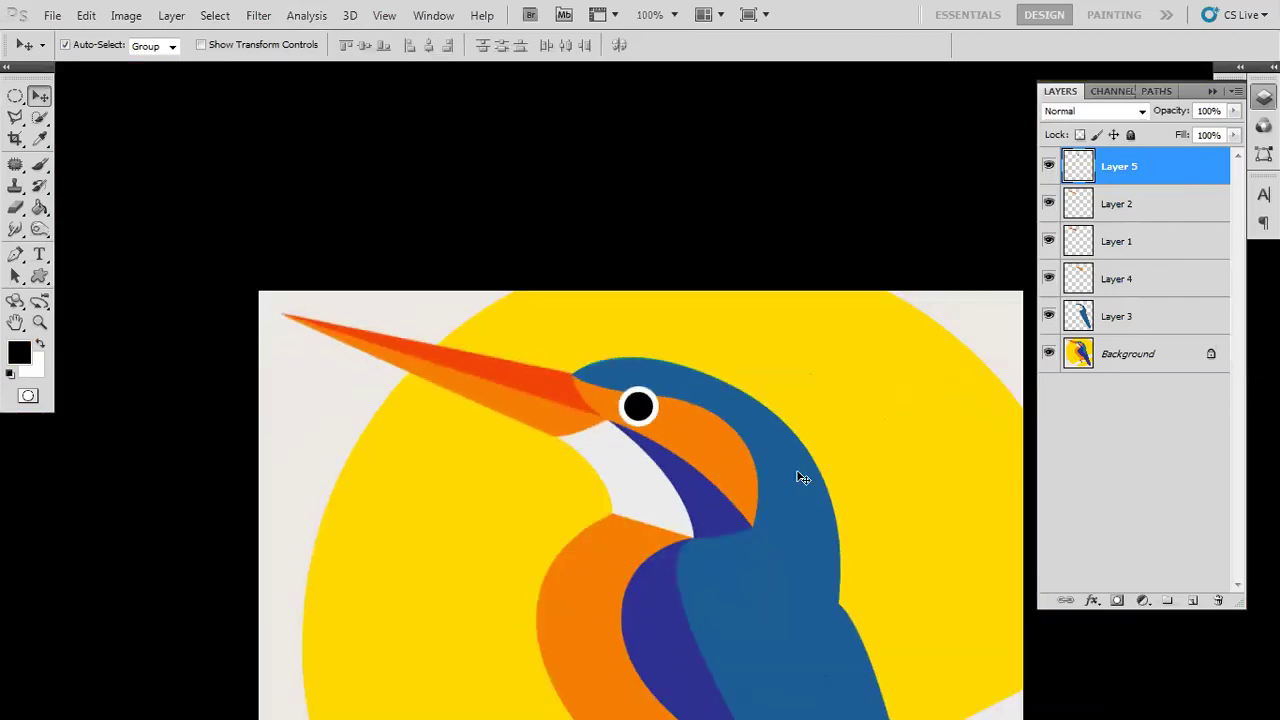
click(1049, 355)
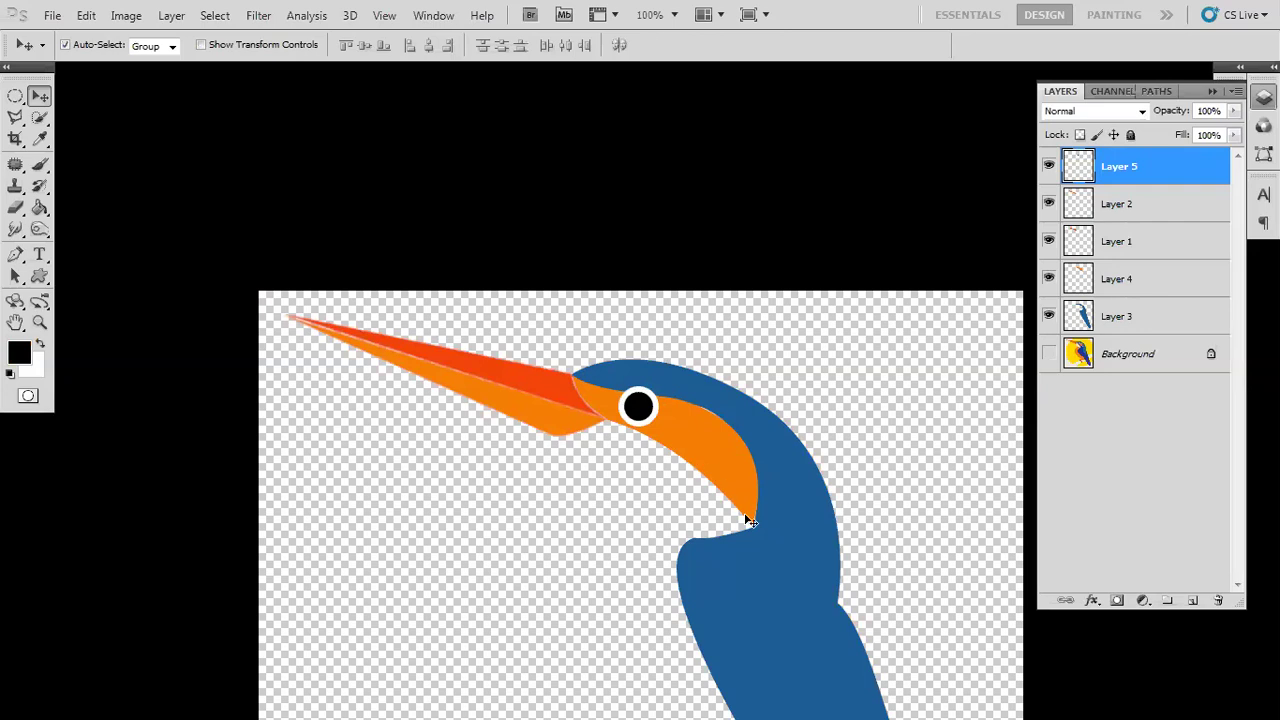
click(1048, 355)
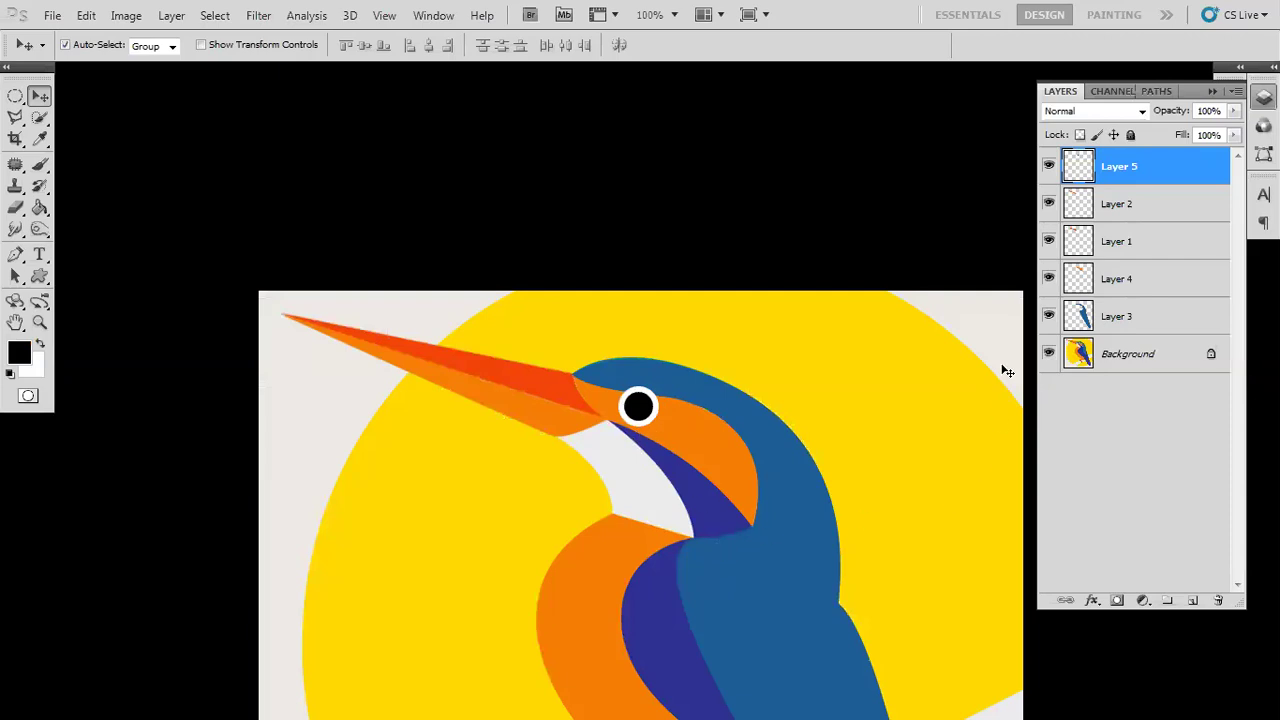
- On a new path, trace the dark blue cheek stripe's upper edge from the beak's base, then its lower edge to the throat's corner
click(1160, 91)
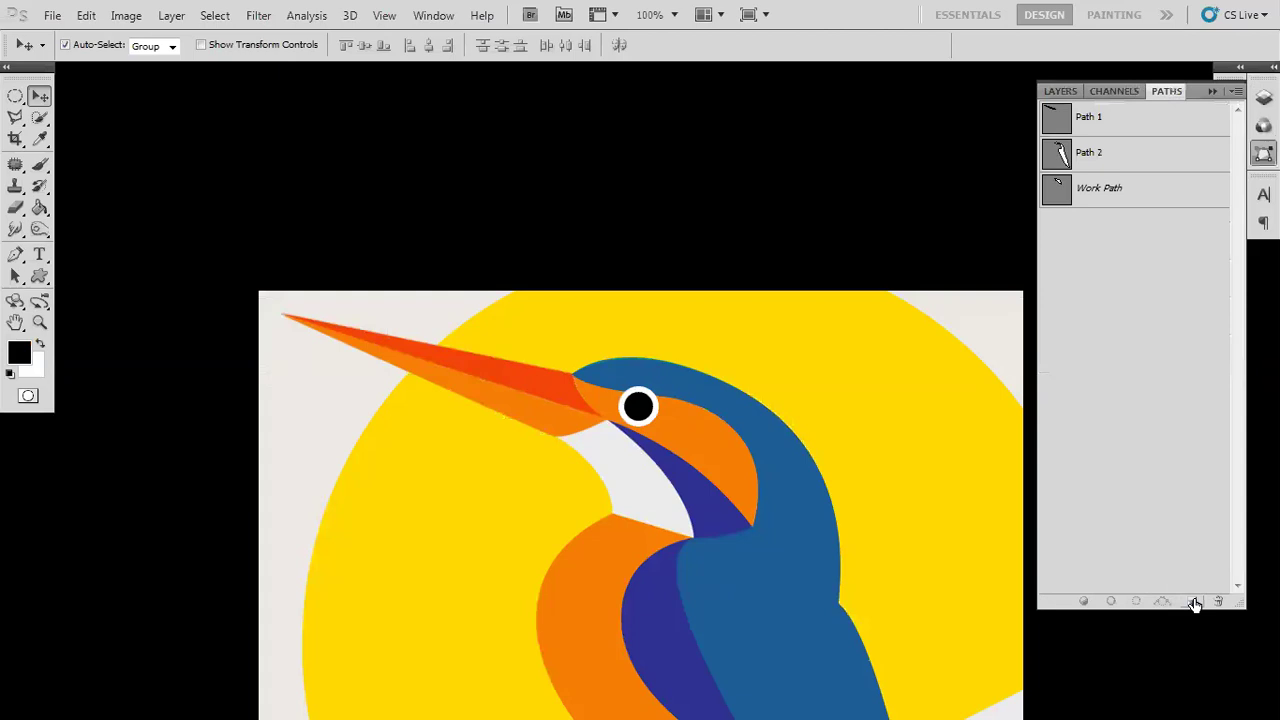
click(1192, 601)
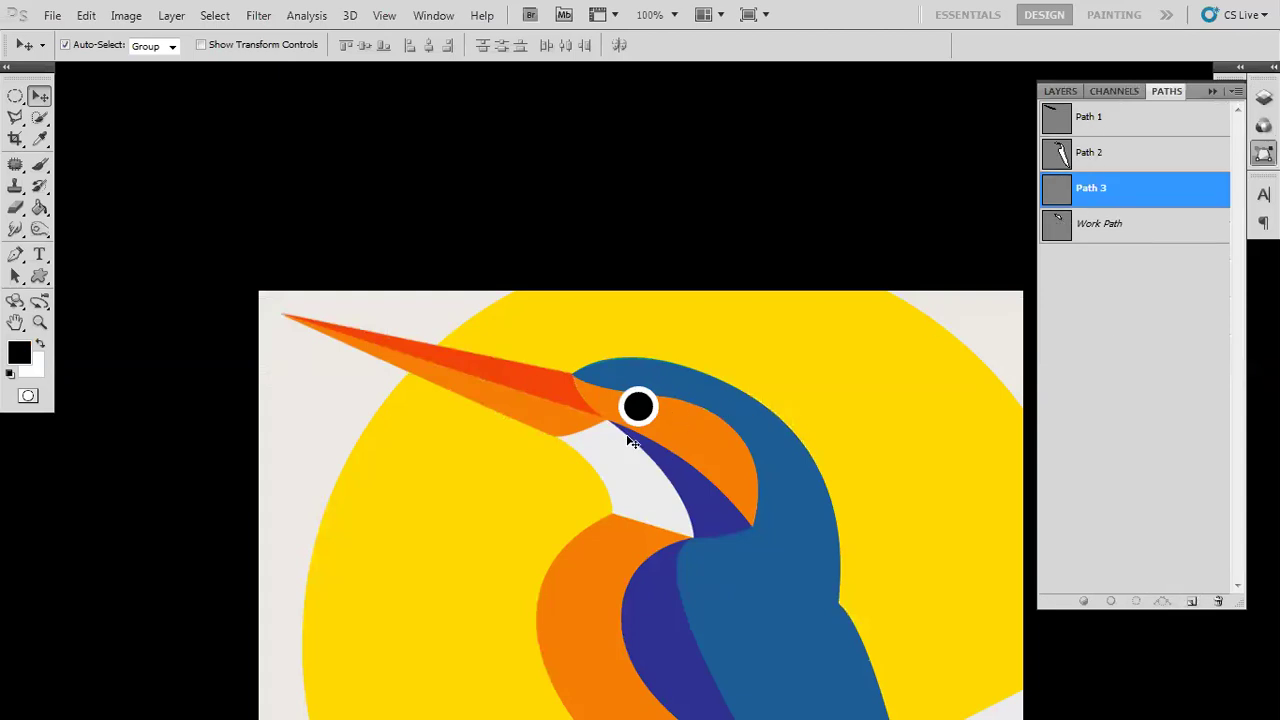
key(p)
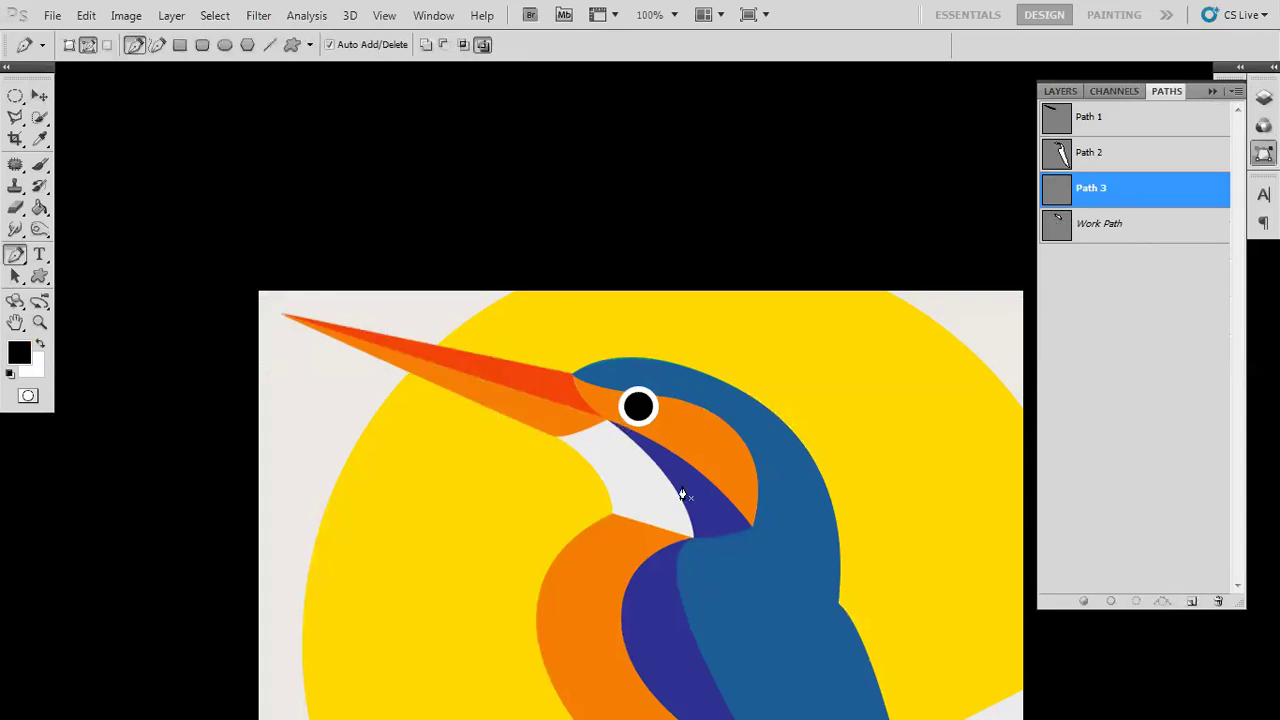
scroll(633, 437, up, 2)
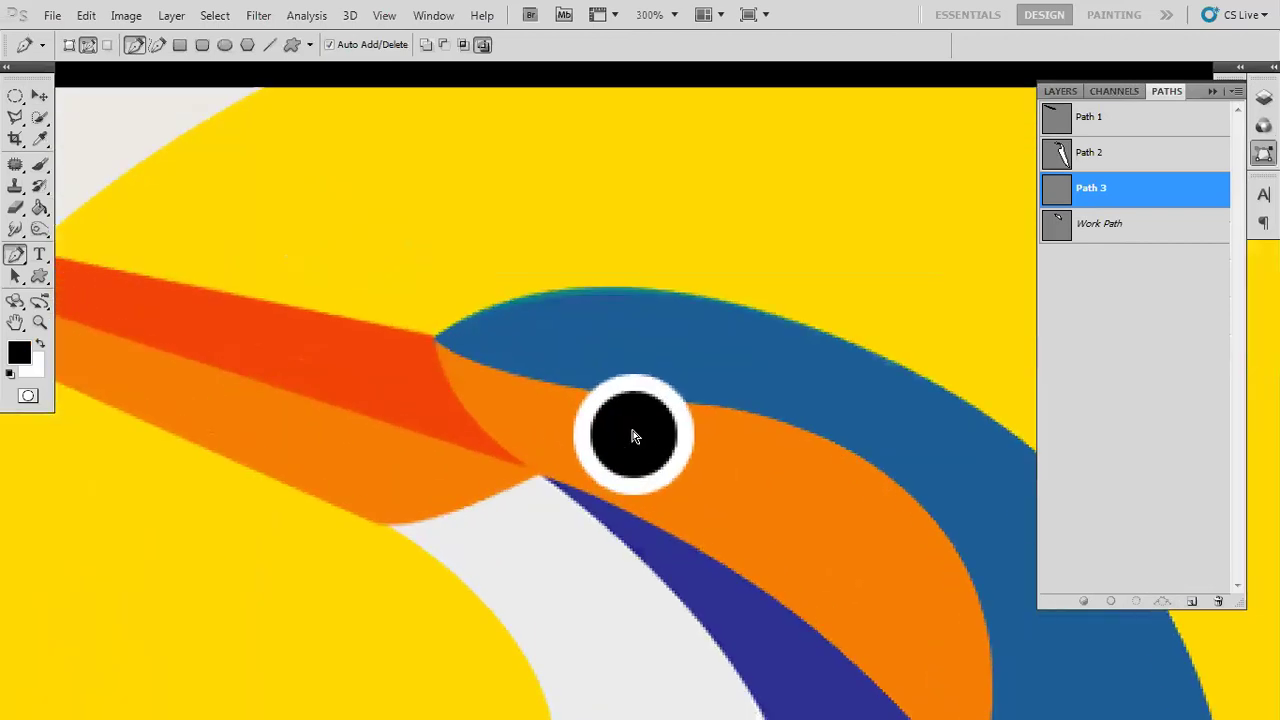
drag(564, 402, 412, 155)
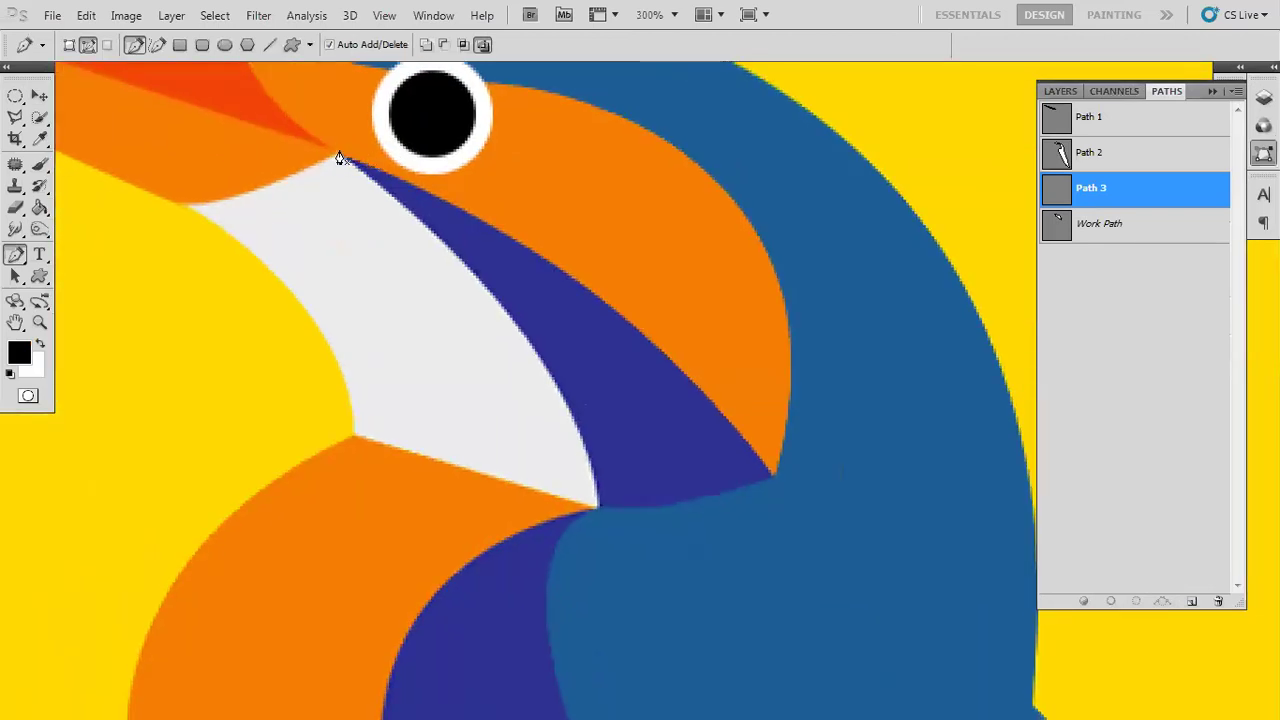
click(339, 156)
drag(773, 480, 805, 545)
drag(740, 408, 739, 298)
drag(597, 510, 530, 506)
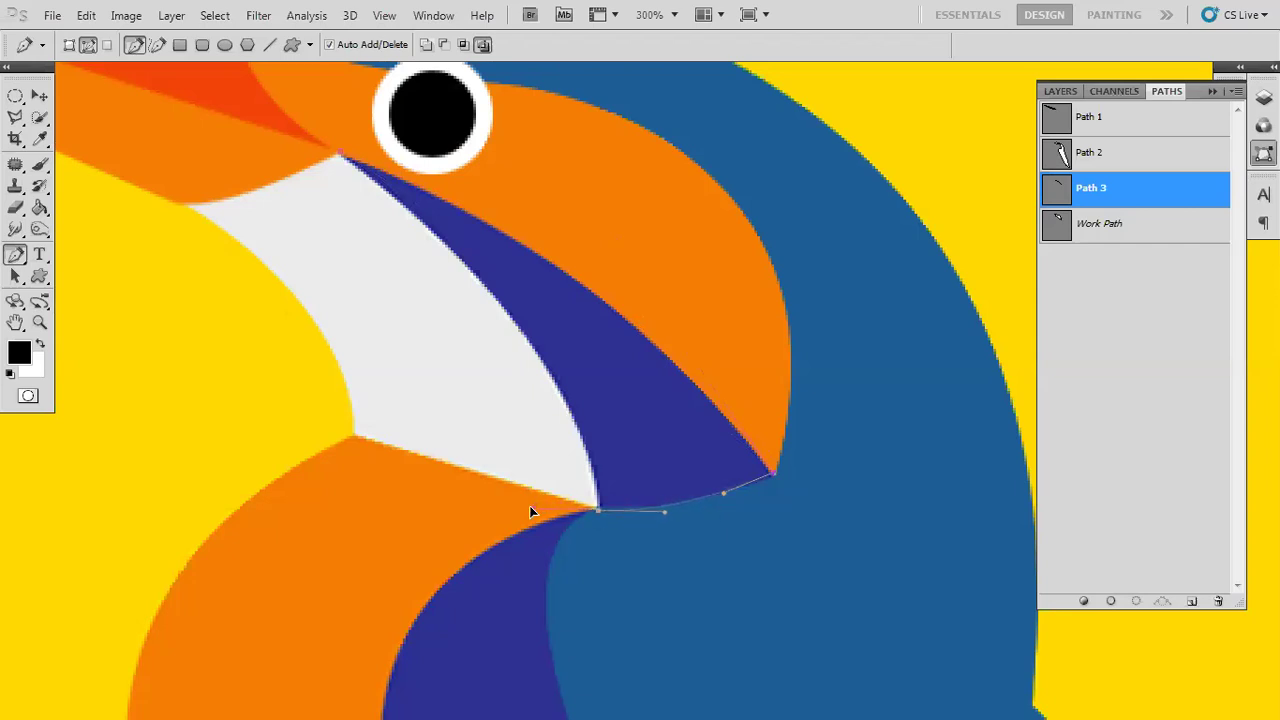
- Close the cheek stripe's path at the beak's base and adjust its curve handles to fit the throat edge
click(584, 426)
drag(340, 158, 277, 120)
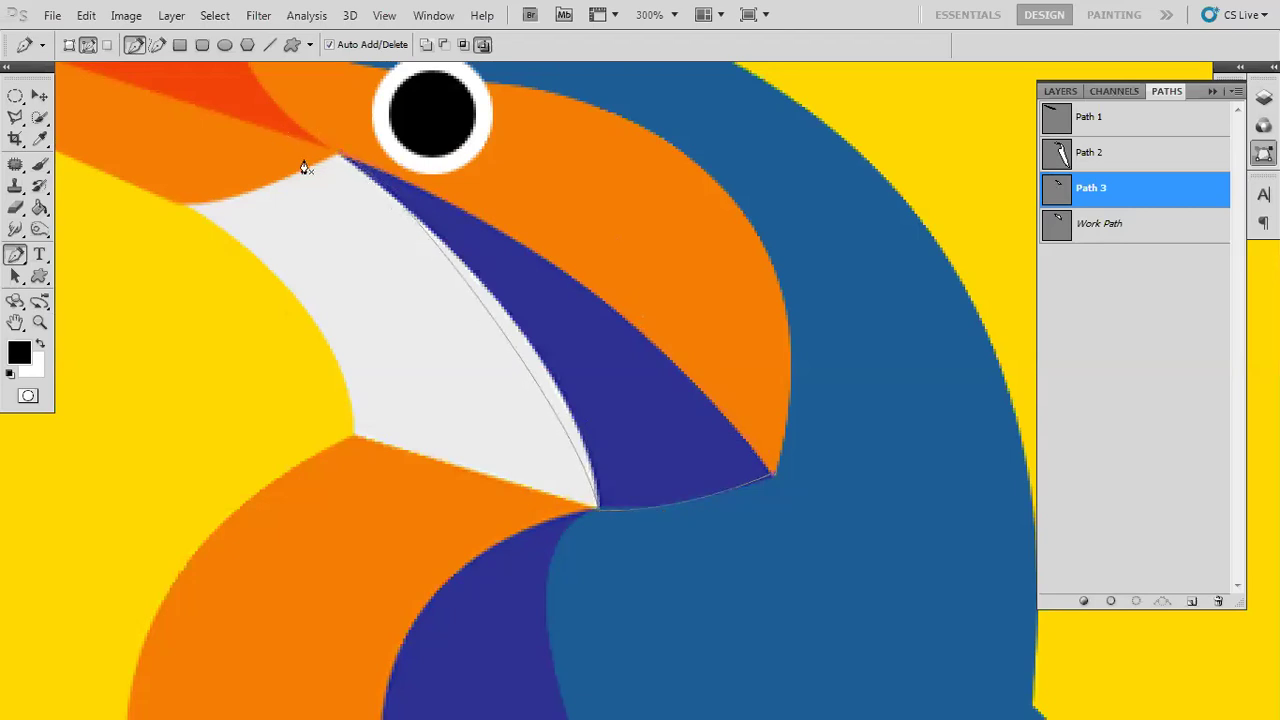
ctrl+click(598, 512)
ctrl+click(341, 157)
mouse_move(587, 430)
mouse_down()
mouse_move(603, 403)
mouse_move(588, 390)
mouse_move(600, 408)
mouse_up()
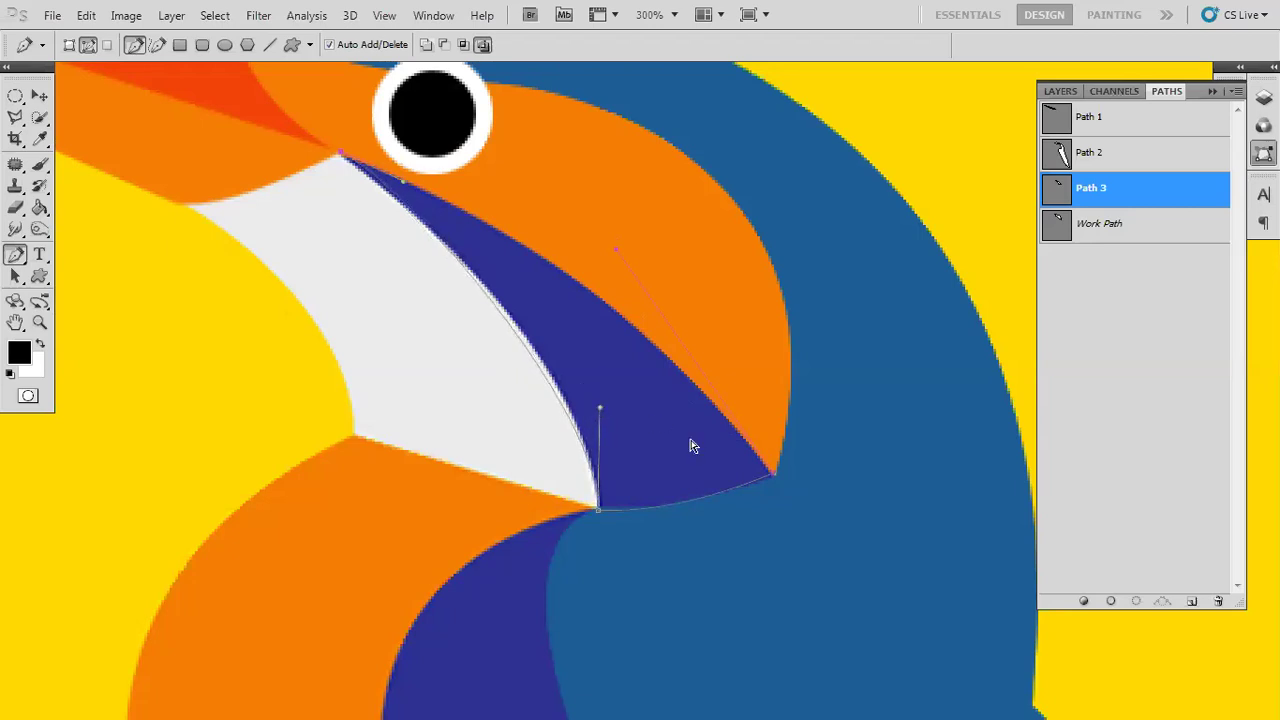
- Load the cheek stripe path as a selection, fill it with sampled dark blue on a new layer above Layer 4, and deselect
key(ctrl+Return)
key(i)
click(671, 391)
click(1066, 92)
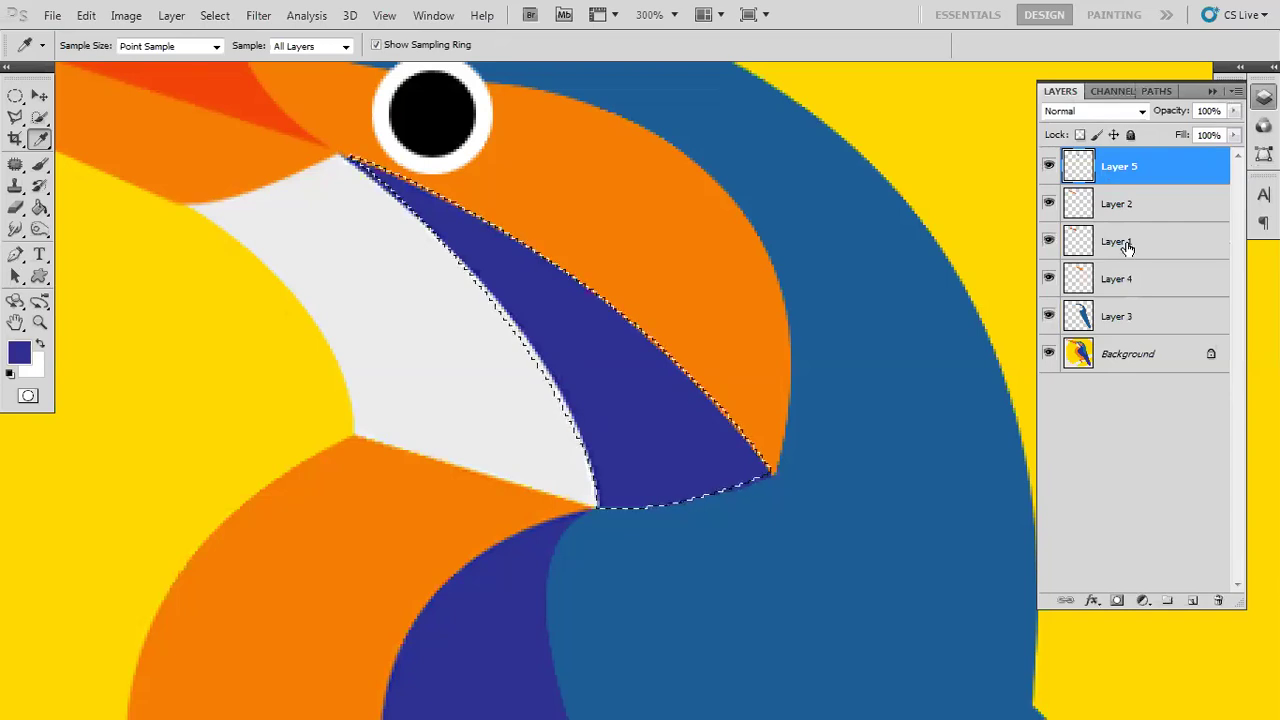
click(1121, 280)
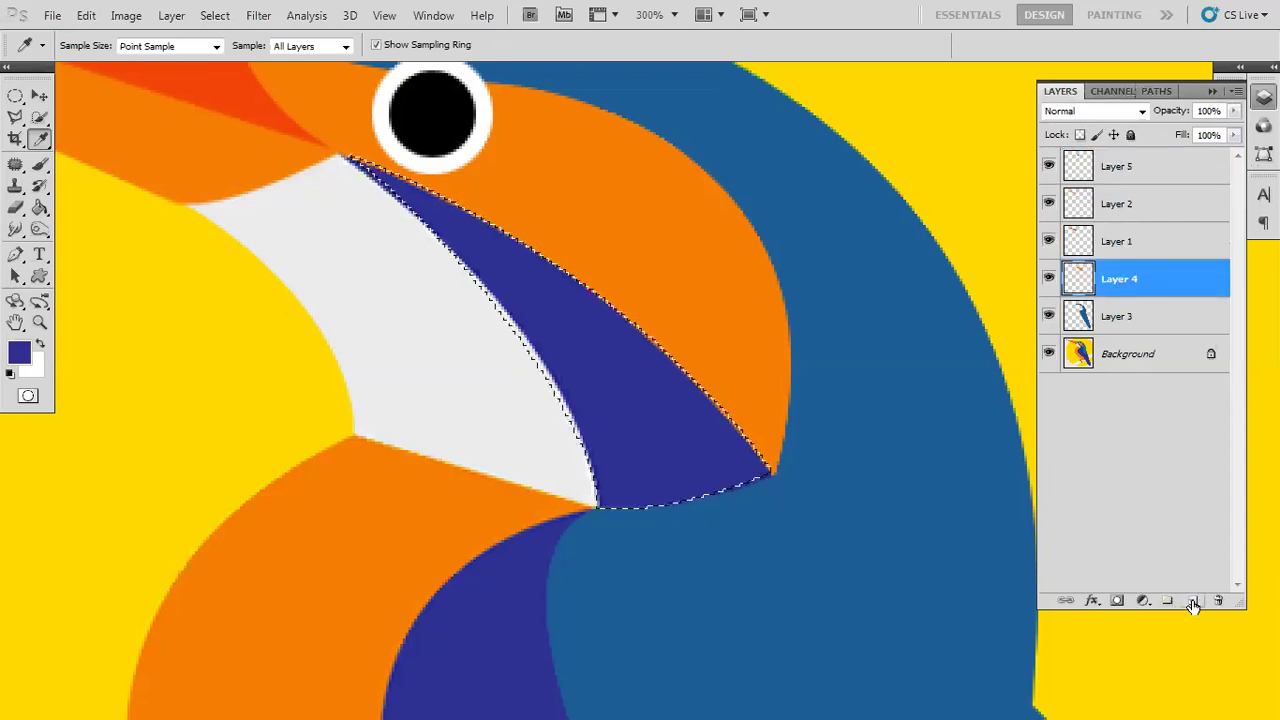
click(1192, 601)
key(alt+BackSpace)
key(ctrl+d)
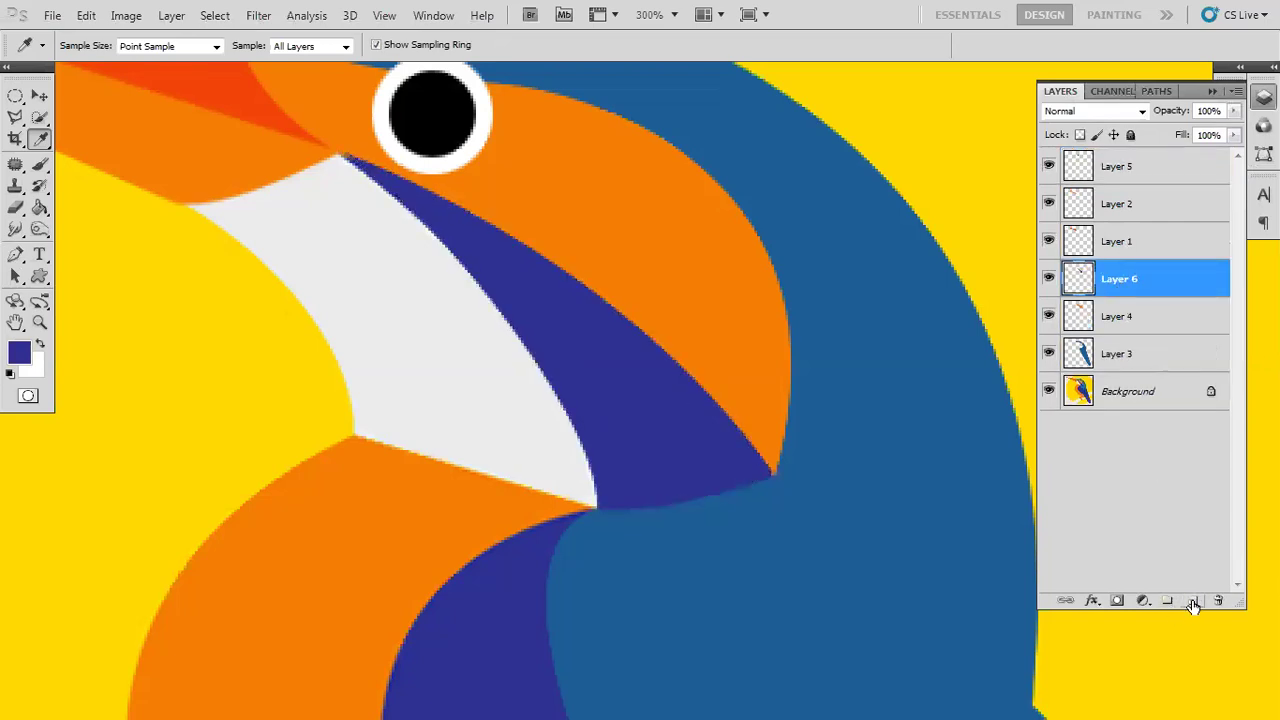
- Check the whole set of traced shapes with the Background layer hidden, and turn the Background back on
key(v)
click(1048, 391)
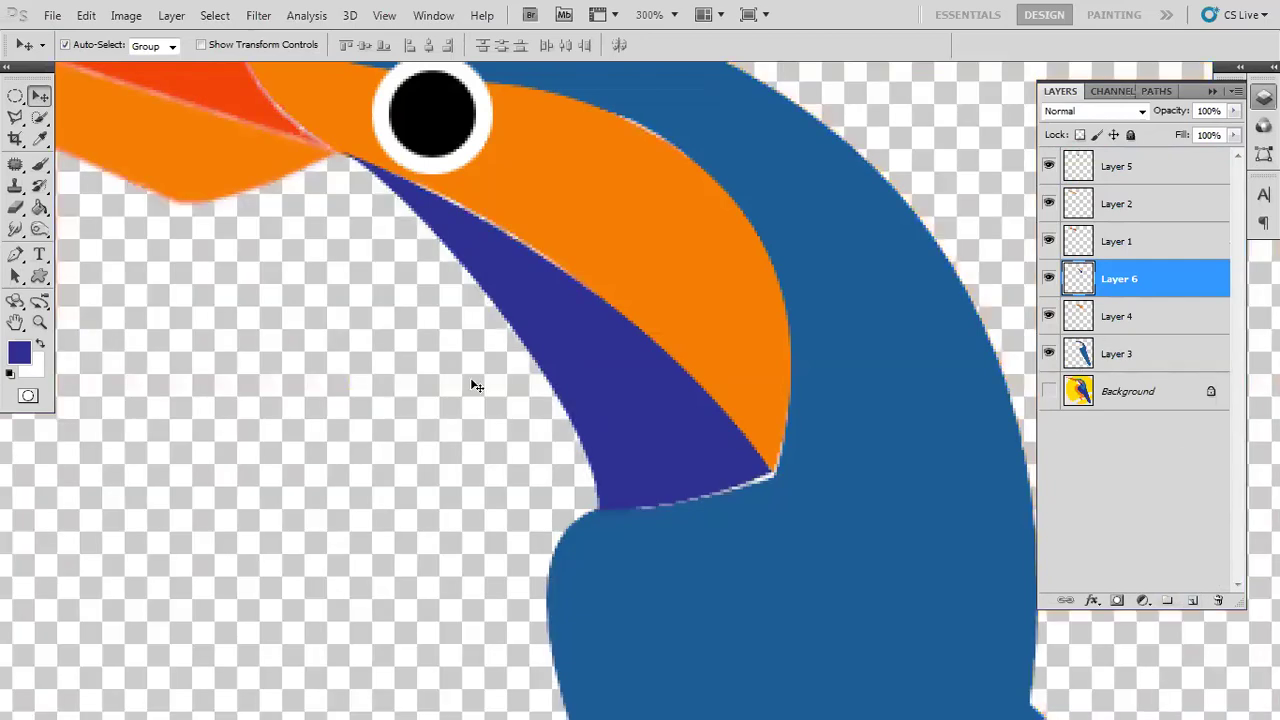
key(ctrl+minus)
key(ctrl+minus)
key(ctrl+minus)
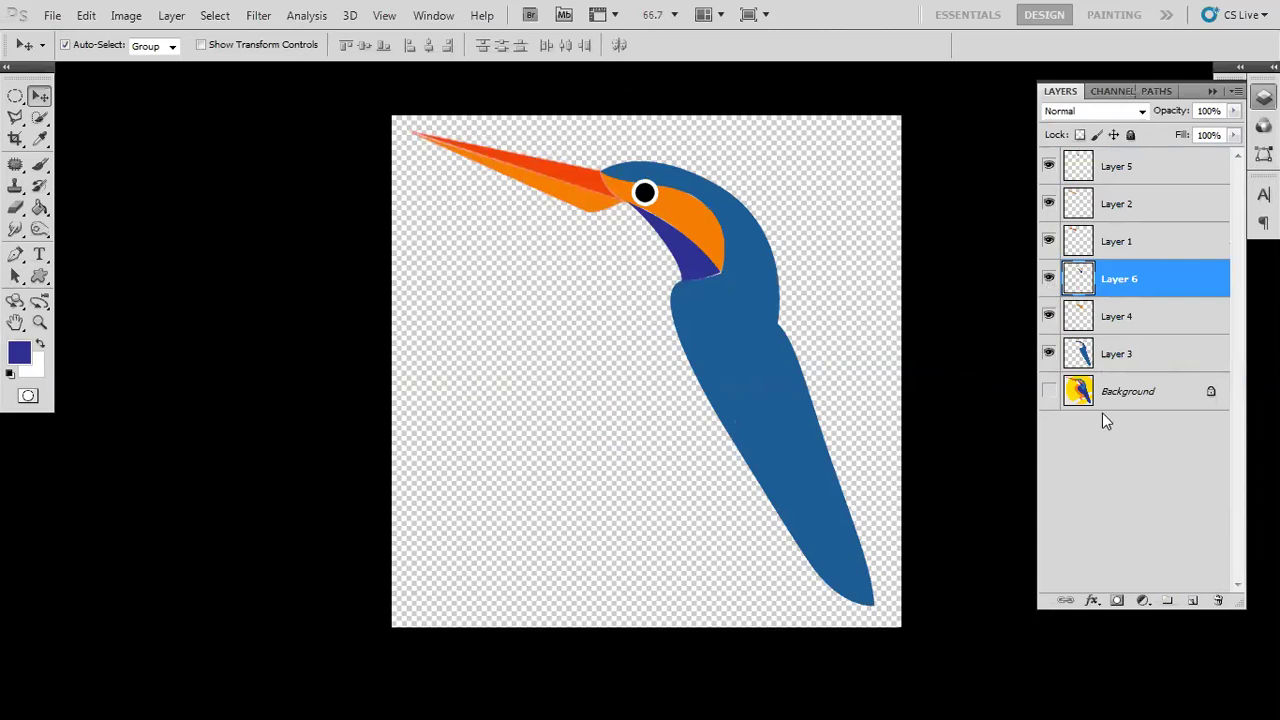
click(1049, 393)
- On a new path, trace the white throat patch from the beak's base along its front edge to the top of the breast
drag(638, 244, 657, 367)
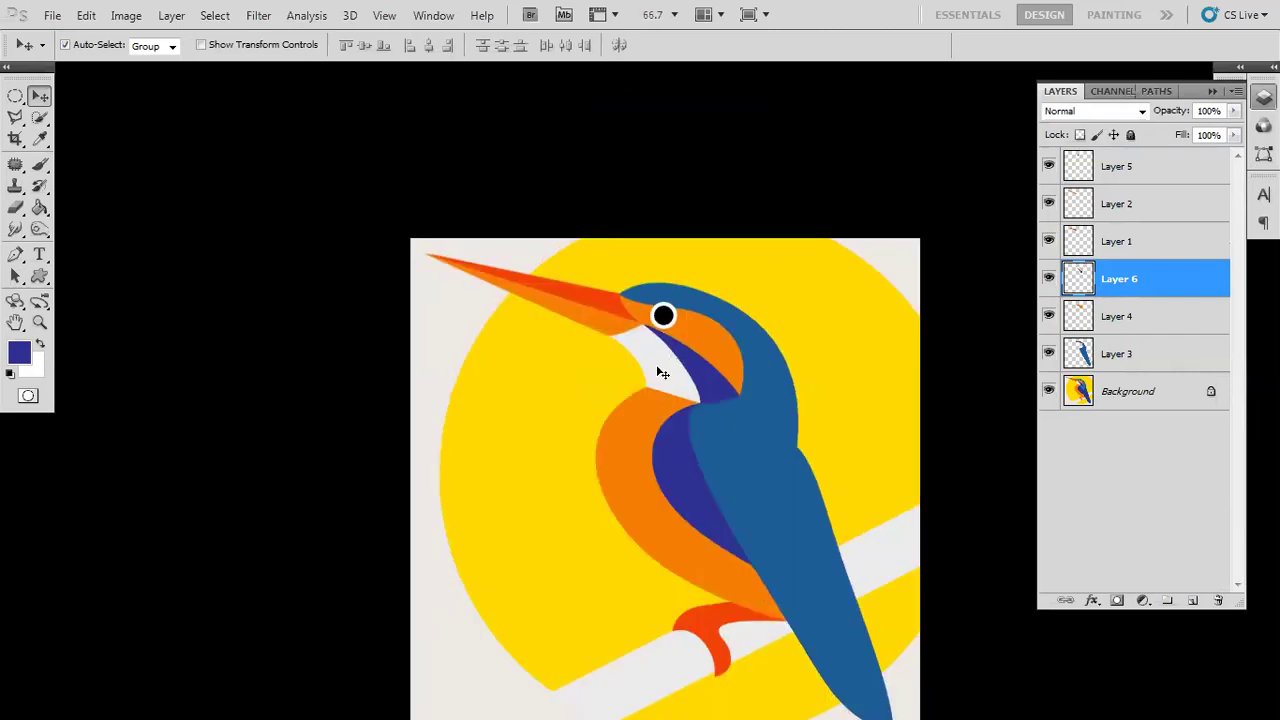
scroll(657, 372, up, 3)
drag(657, 371, 588, 441)
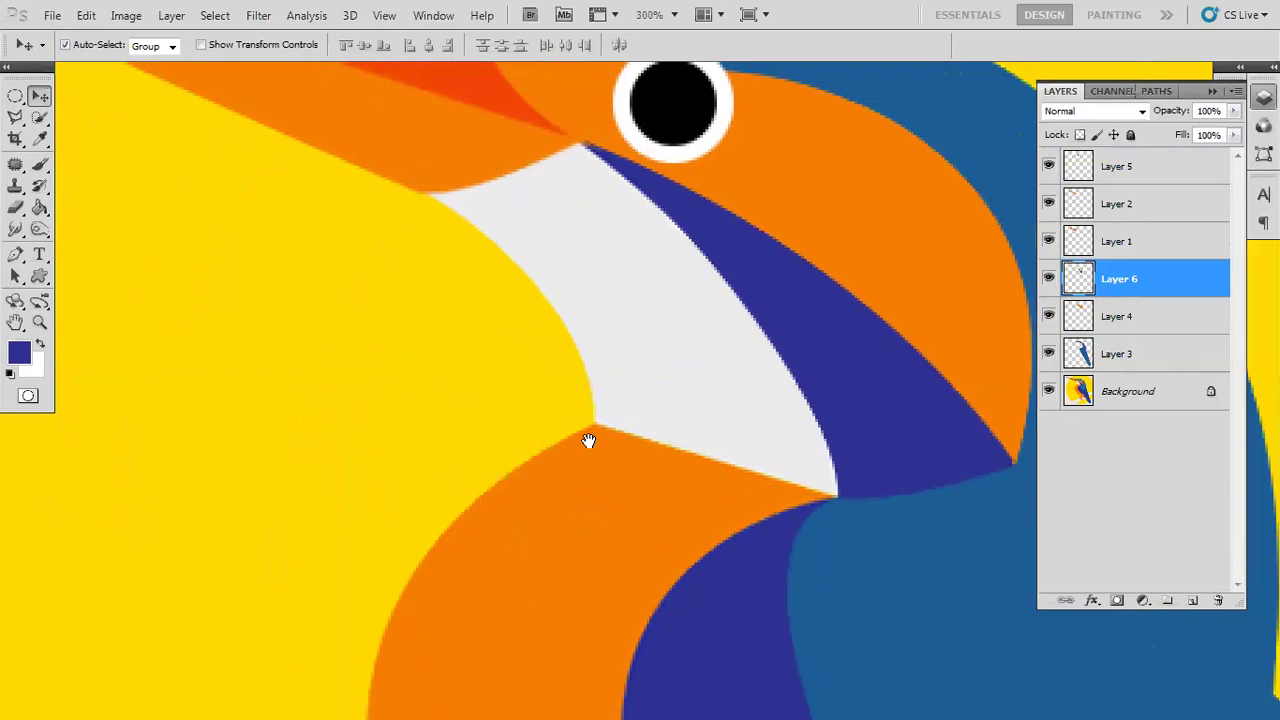
key(p)
click(1150, 97)
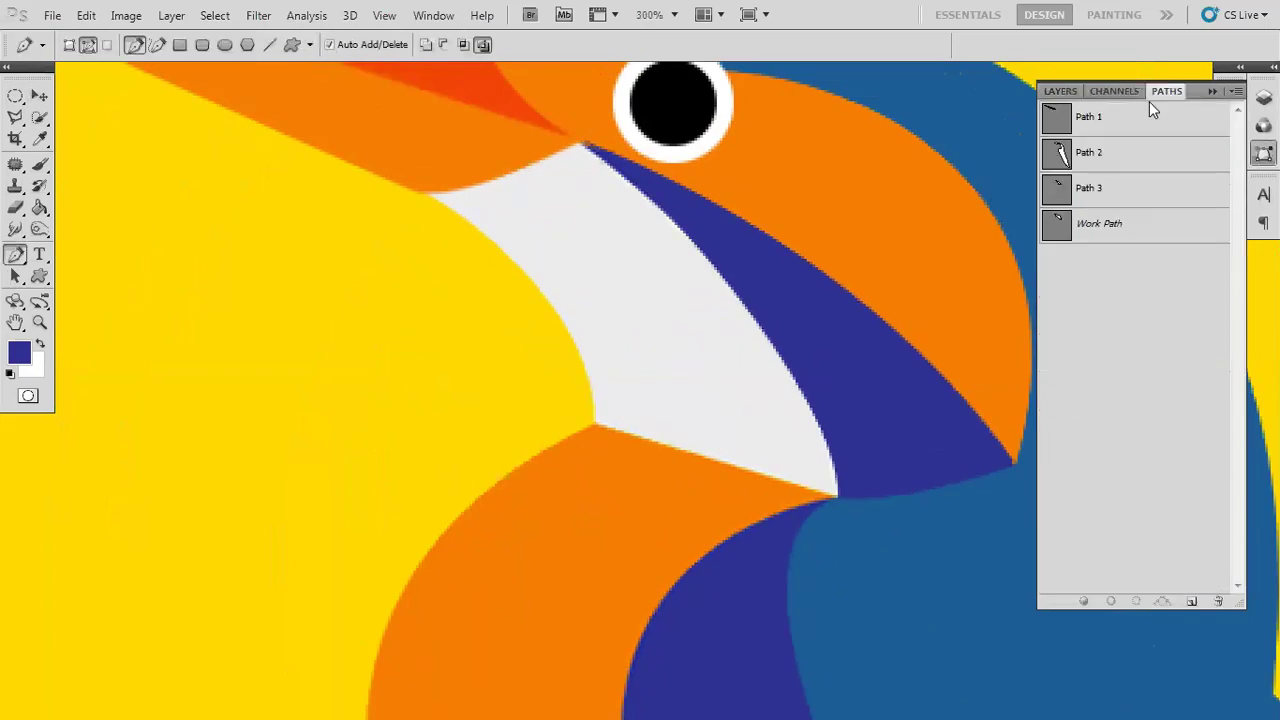
click(1193, 602)
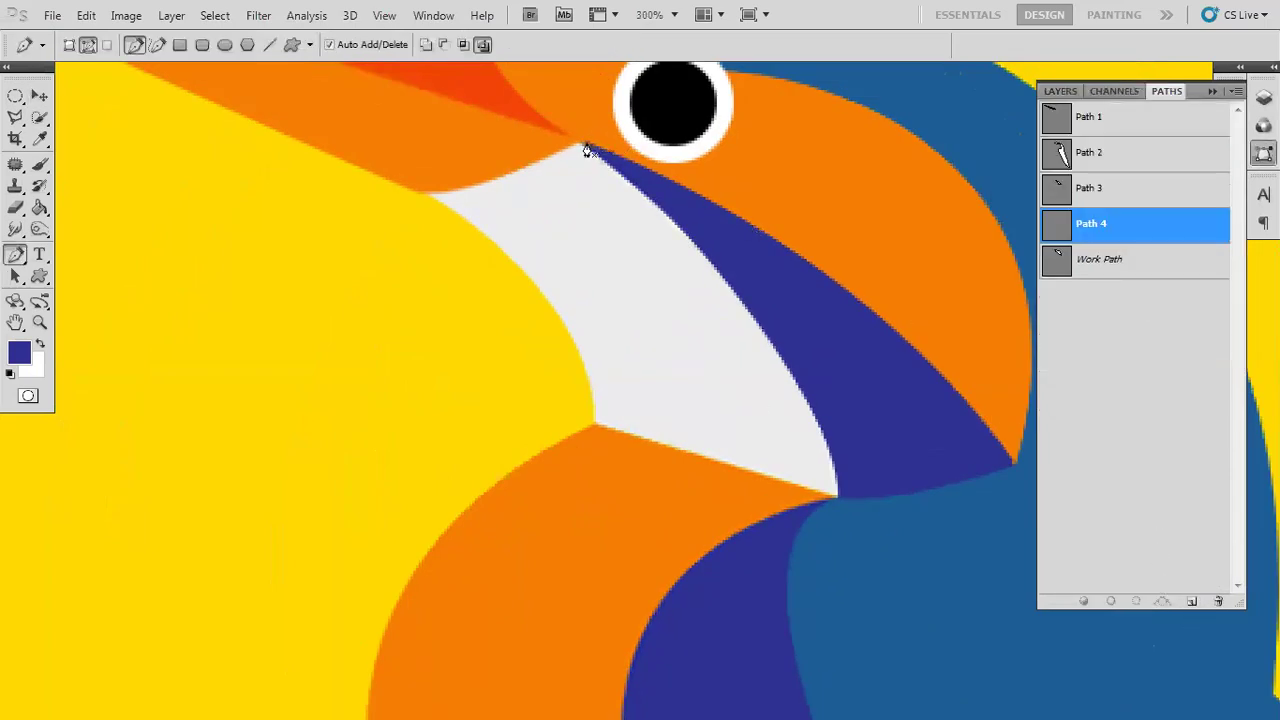
click(579, 142)
drag(423, 196, 481, 230)
drag(595, 430, 601, 517)
drag(592, 337, 589, 315)
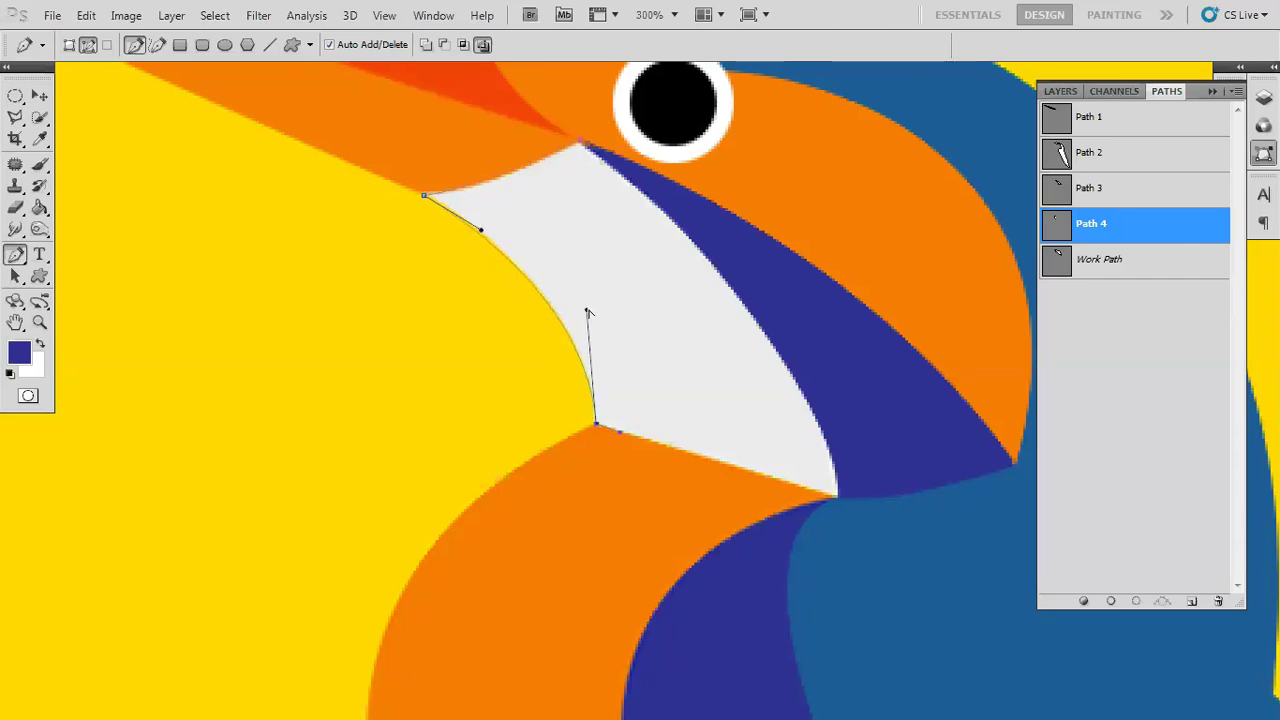
- Trace the throat patch's lower and rear edges, close the path at the beak's base, and load it as a selection
click(839, 499)
drag(817, 448, 826, 469)
click(591, 181)
drag(591, 183, 524, 143)
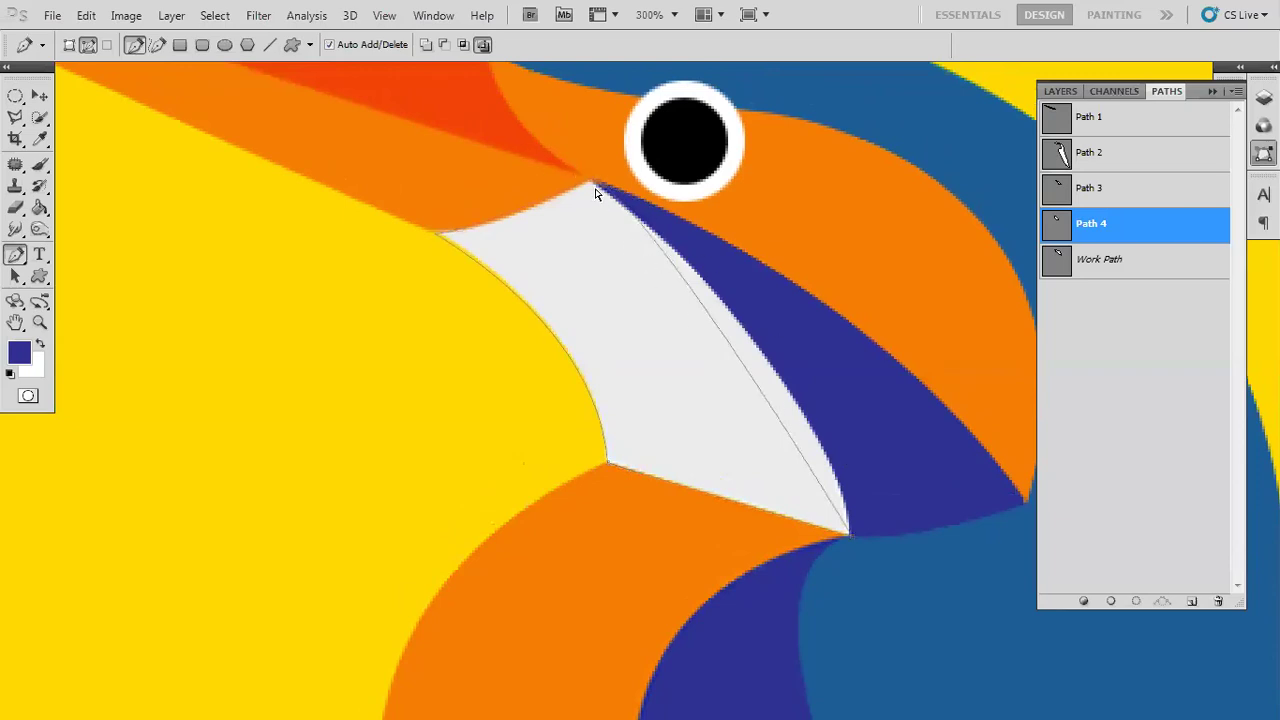
ctrl+click(593, 184)
drag(657, 213, 835, 362)
key(ctrl+Return)
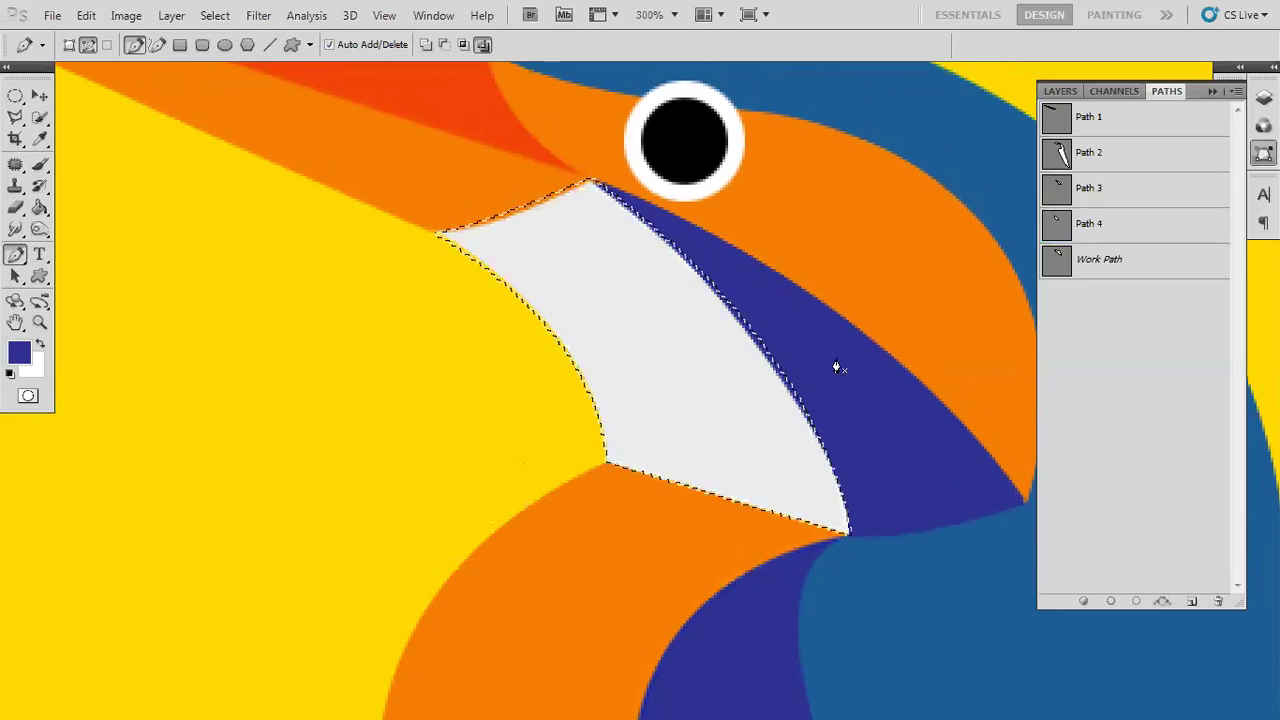
- Fill the throat patch selection with white on a new layer above Layer 6 and deselect
key(ctrl+d)
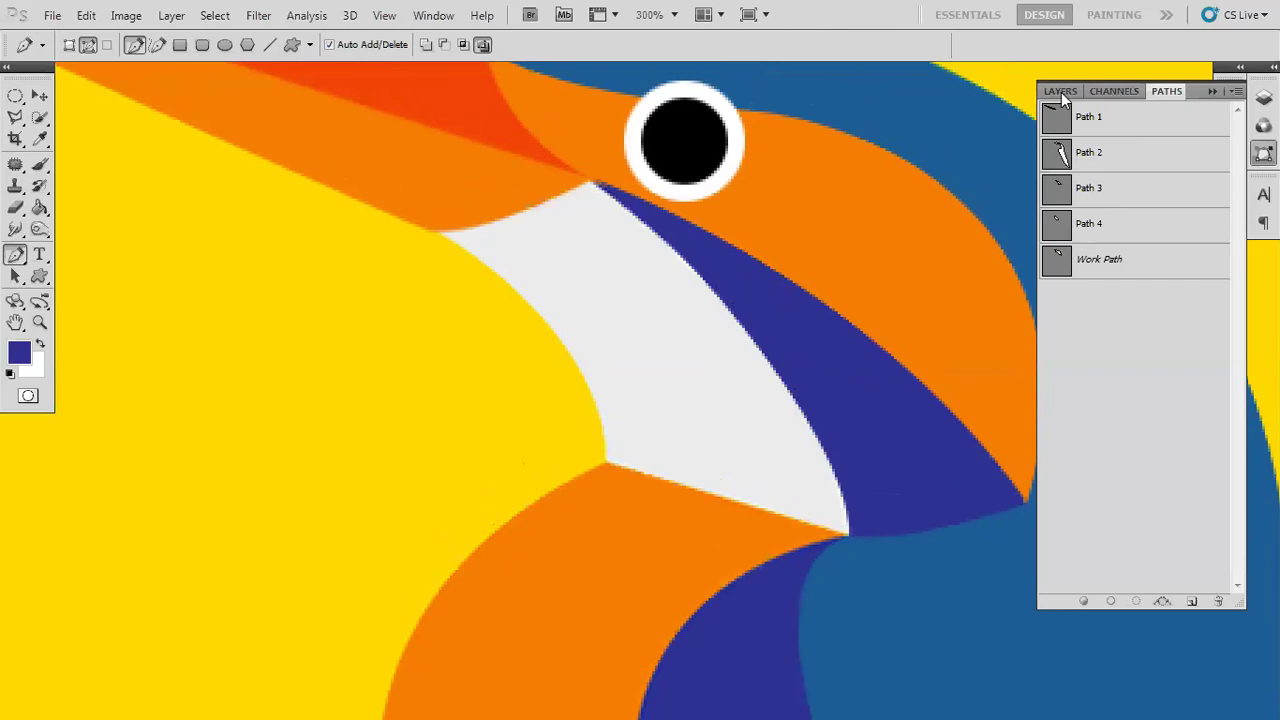
click(1061, 92)
key(ctrl+shift+d)
click(1194, 601)
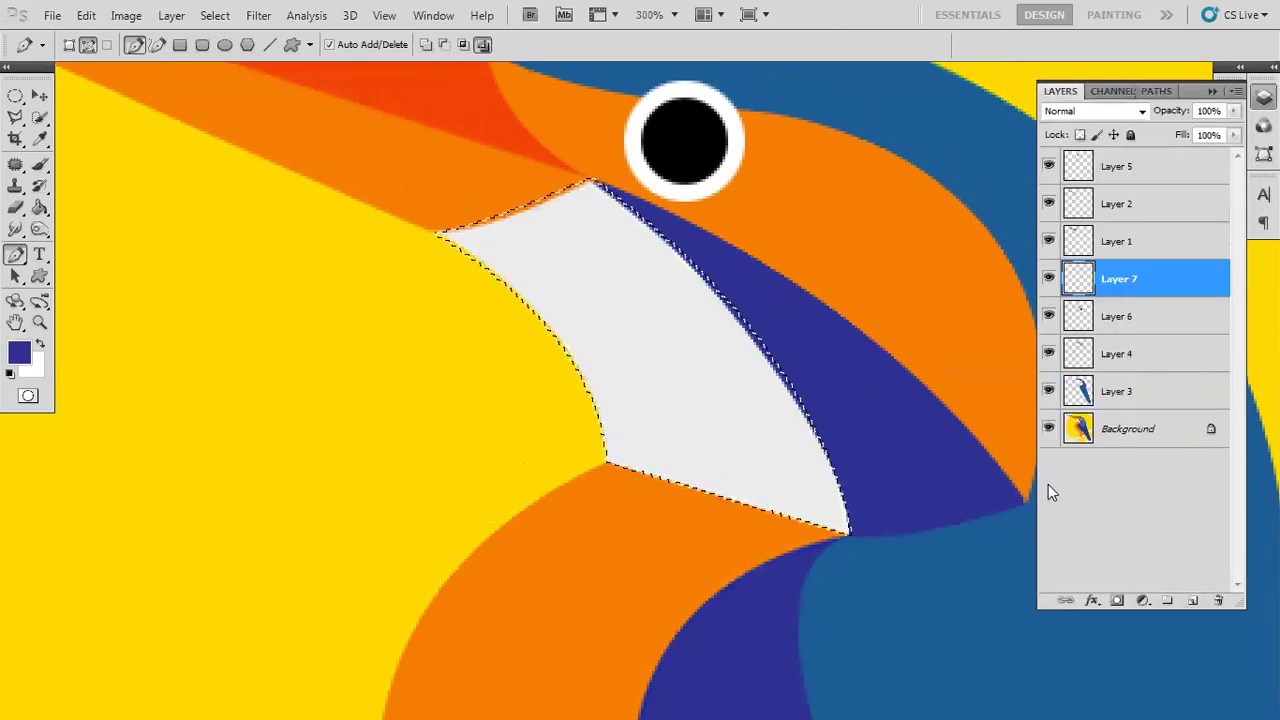
key(ctrl+BackSpace)
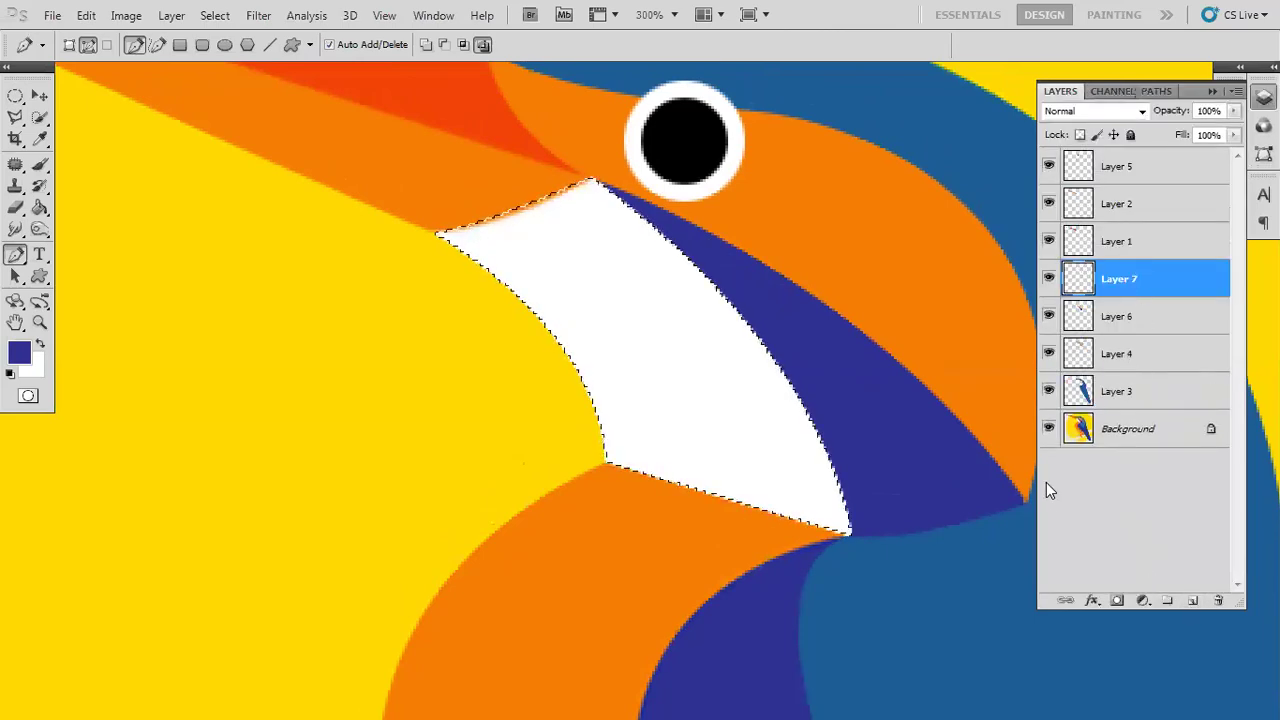
key(ctrl+d)
key(v)
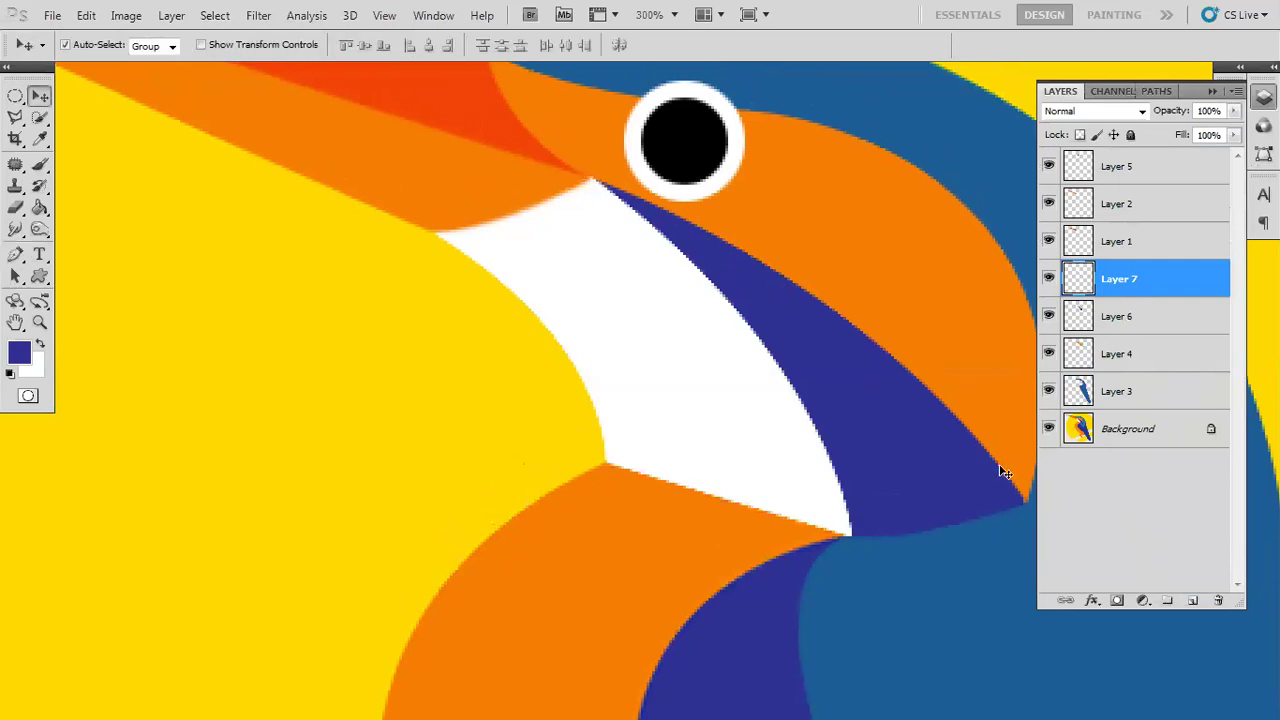
- Check the whole traced bird with the Background layer hidden, and turn the Background back on
click(1048, 428)
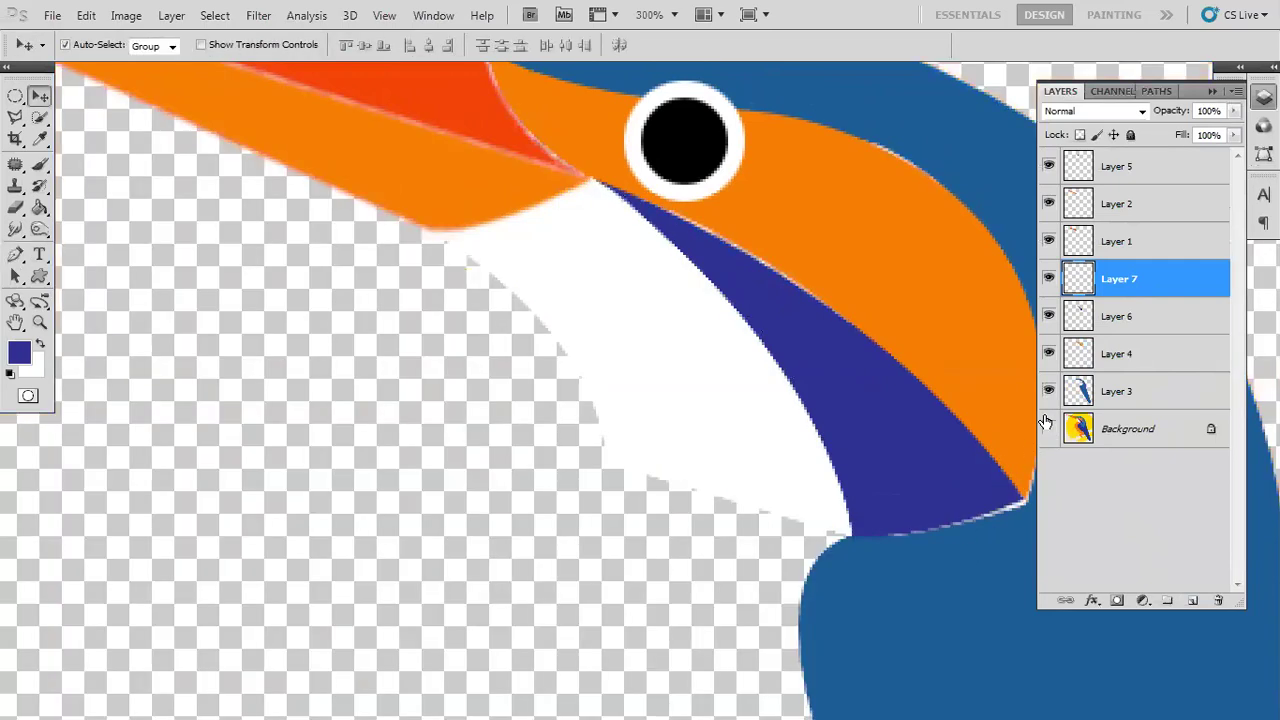
key(ctrl+0)
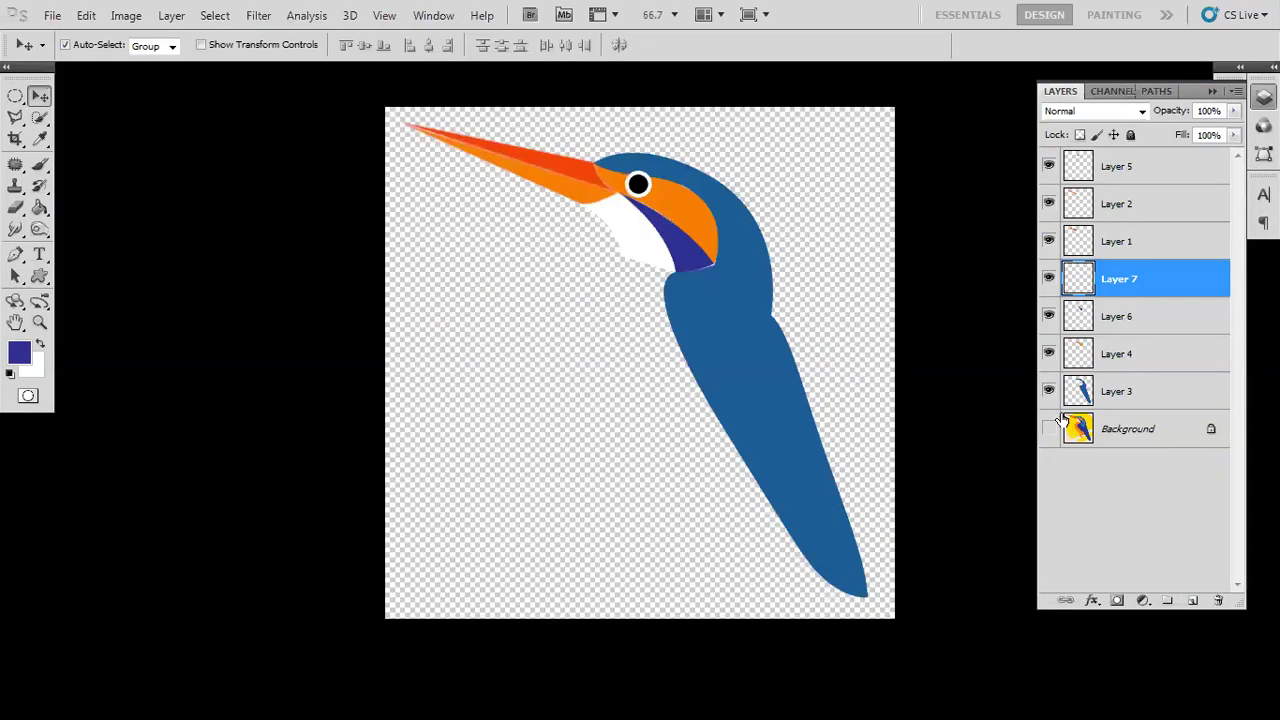
click(1049, 429)
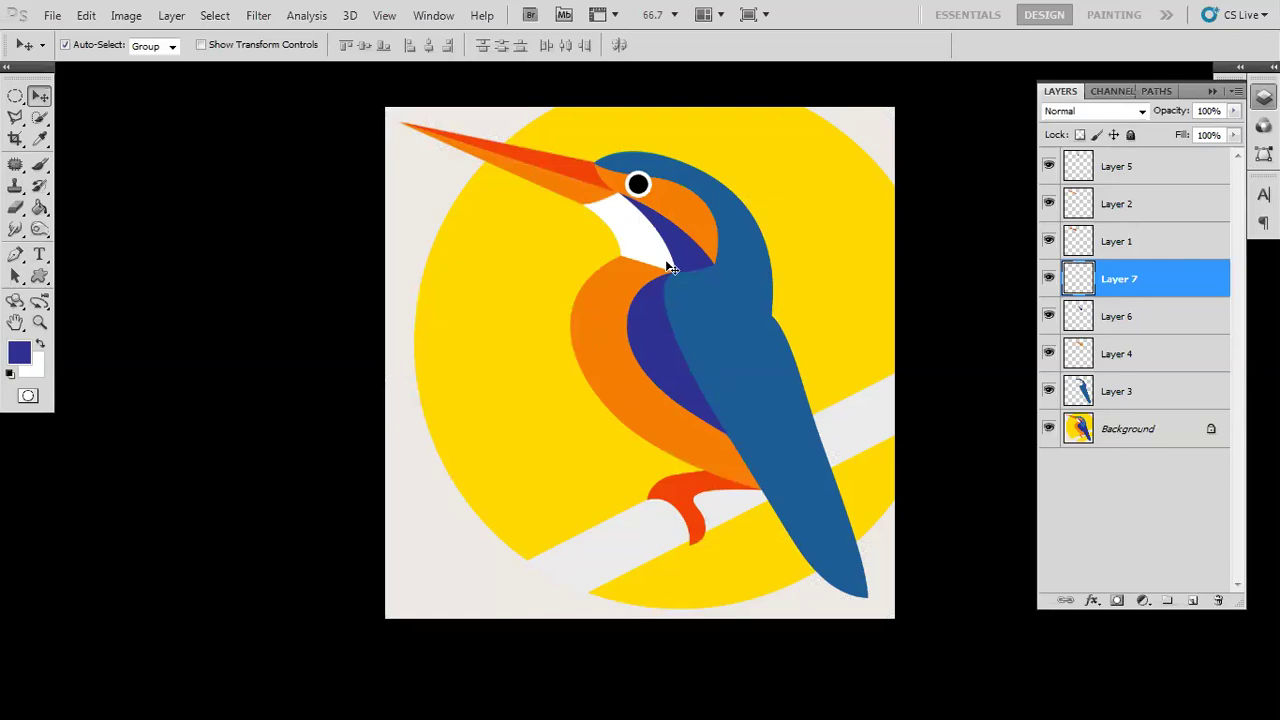
- Make the Background the active layer and add a new empty path for the orange breast
click(1078, 438)
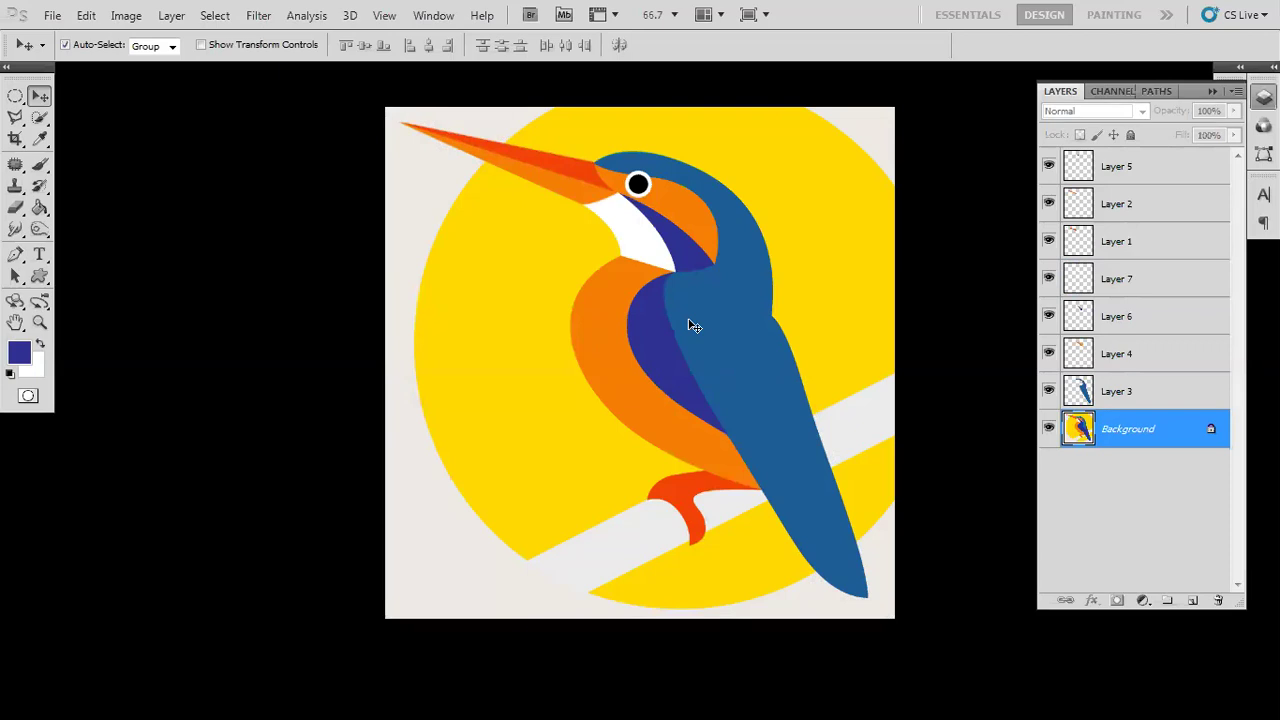
key(p)
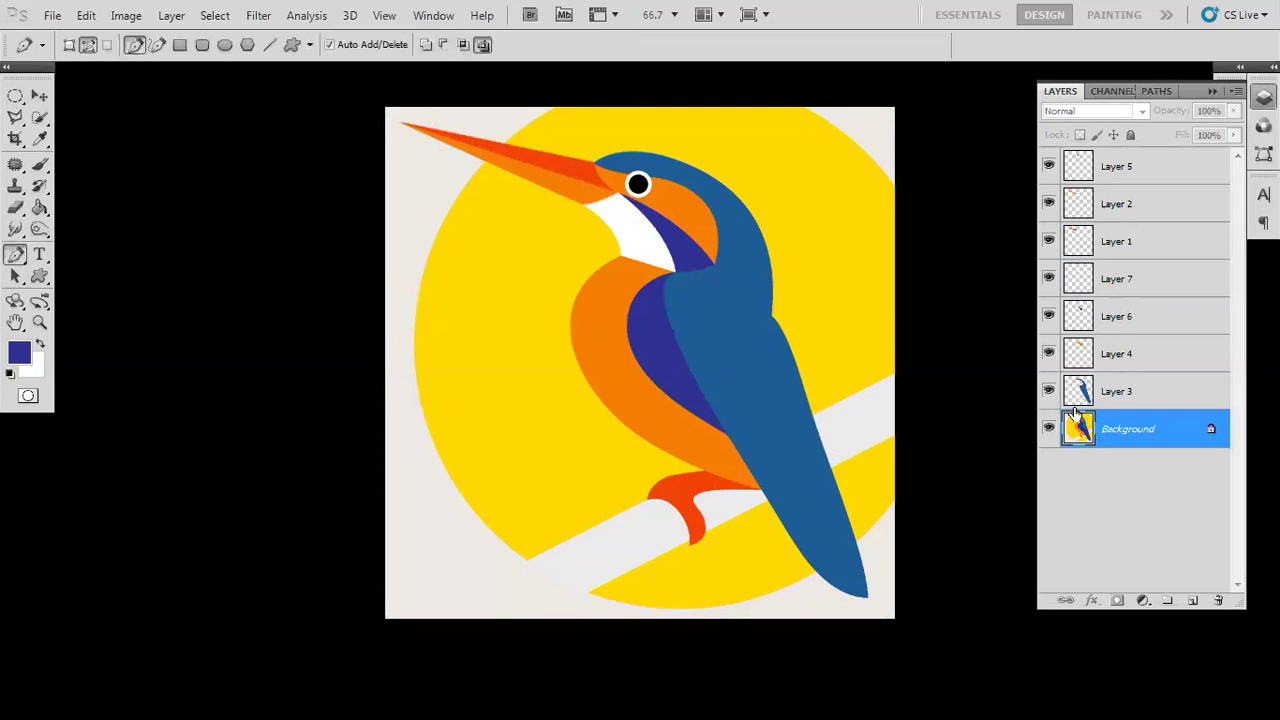
click(1153, 92)
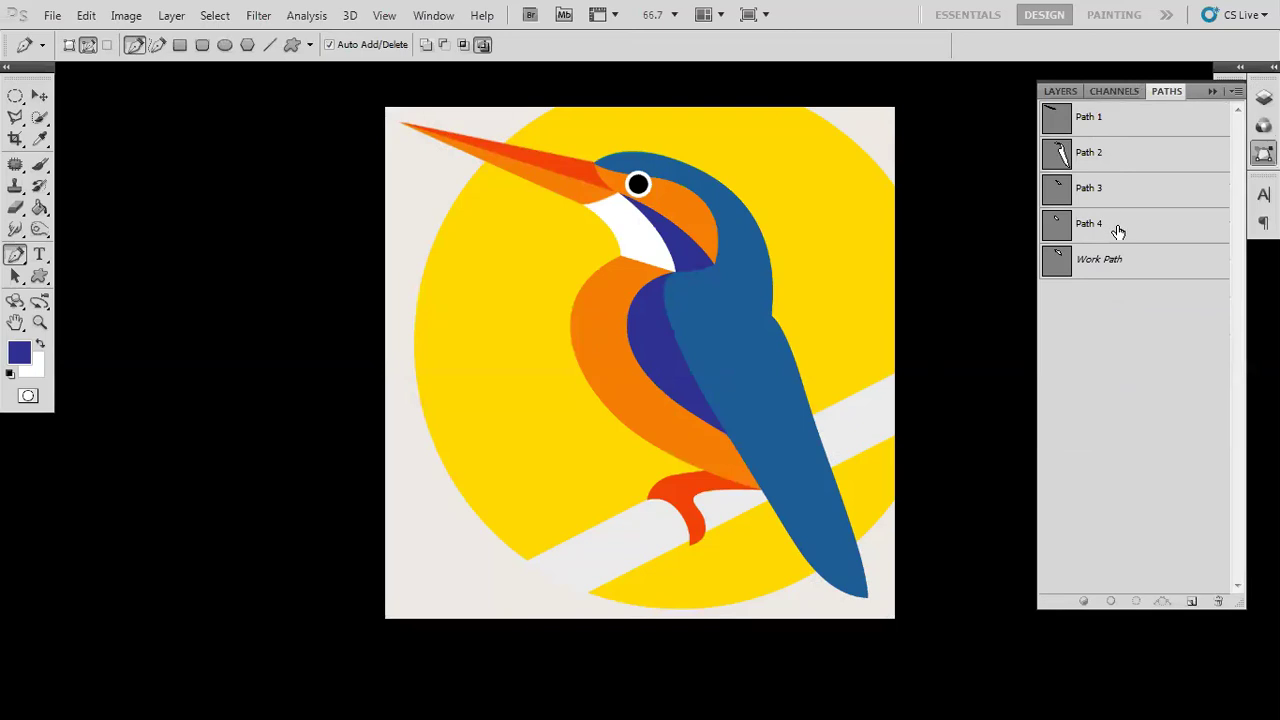
click(1120, 116)
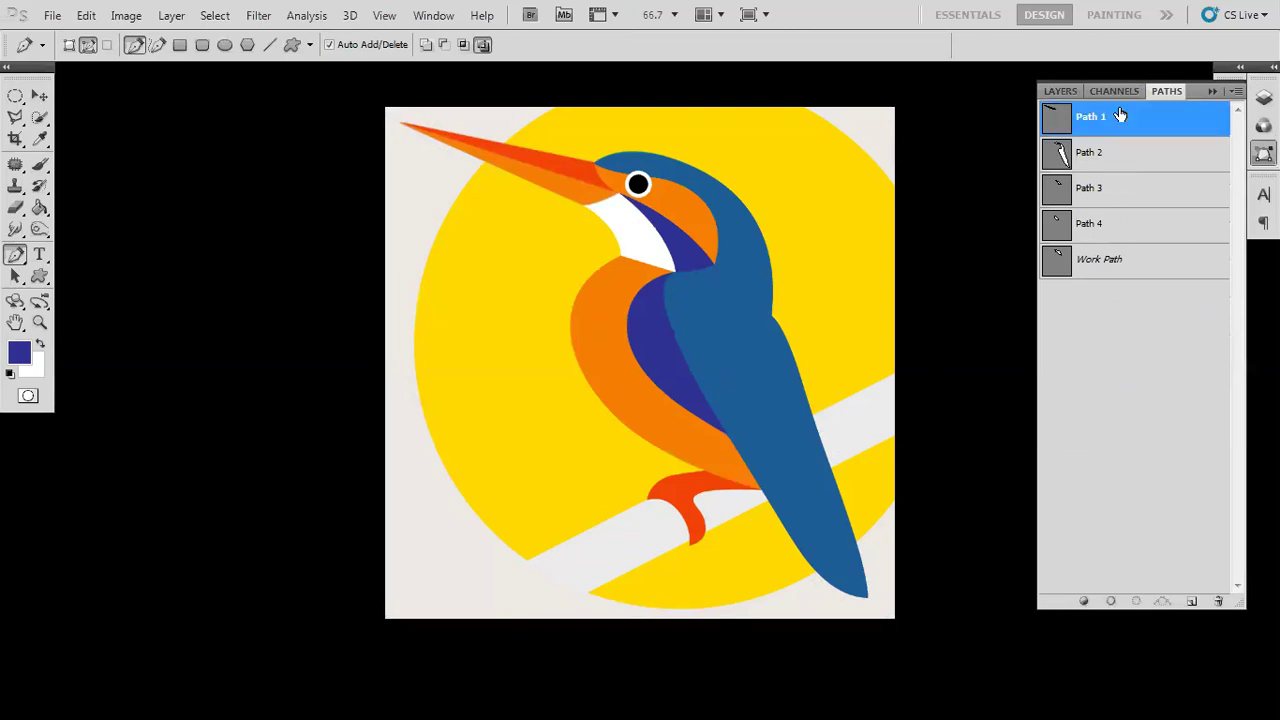
click(1195, 602)
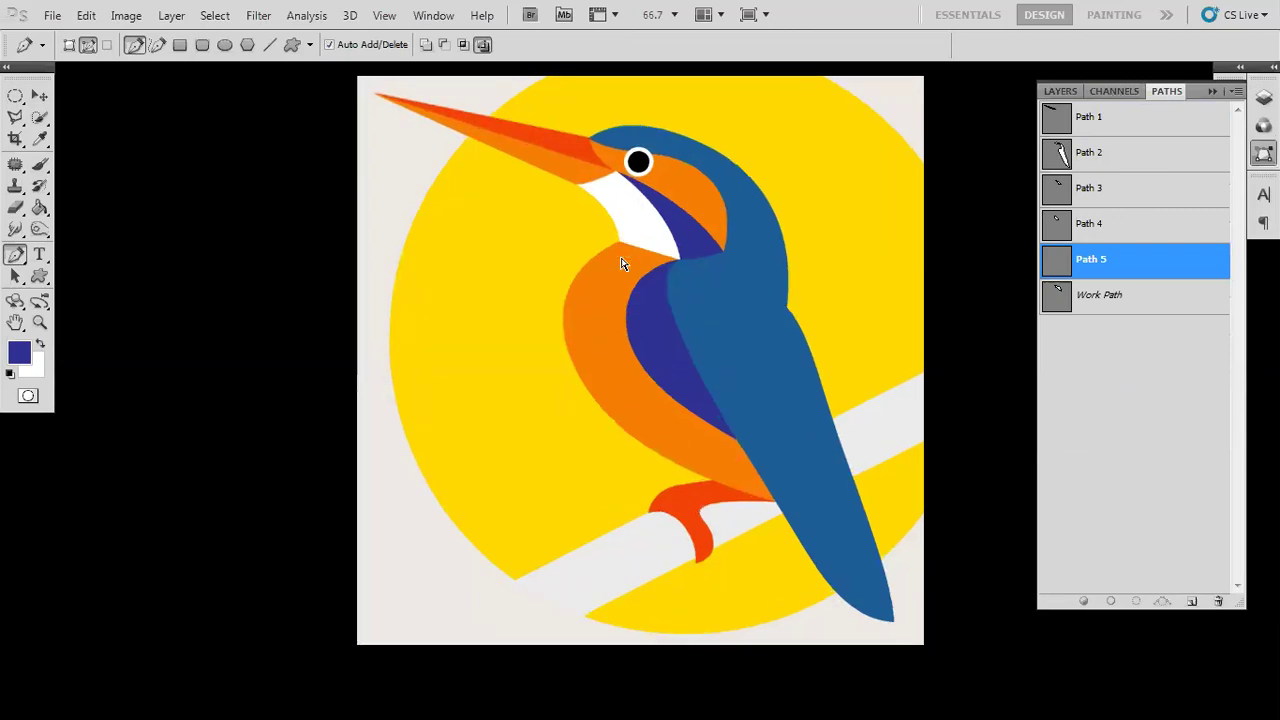
- Trace the orange breast from the throat patch's rear corner along the throat's lower edge and down the breast's front curve
key(ctrl+plus)
key(ctrl+plus)
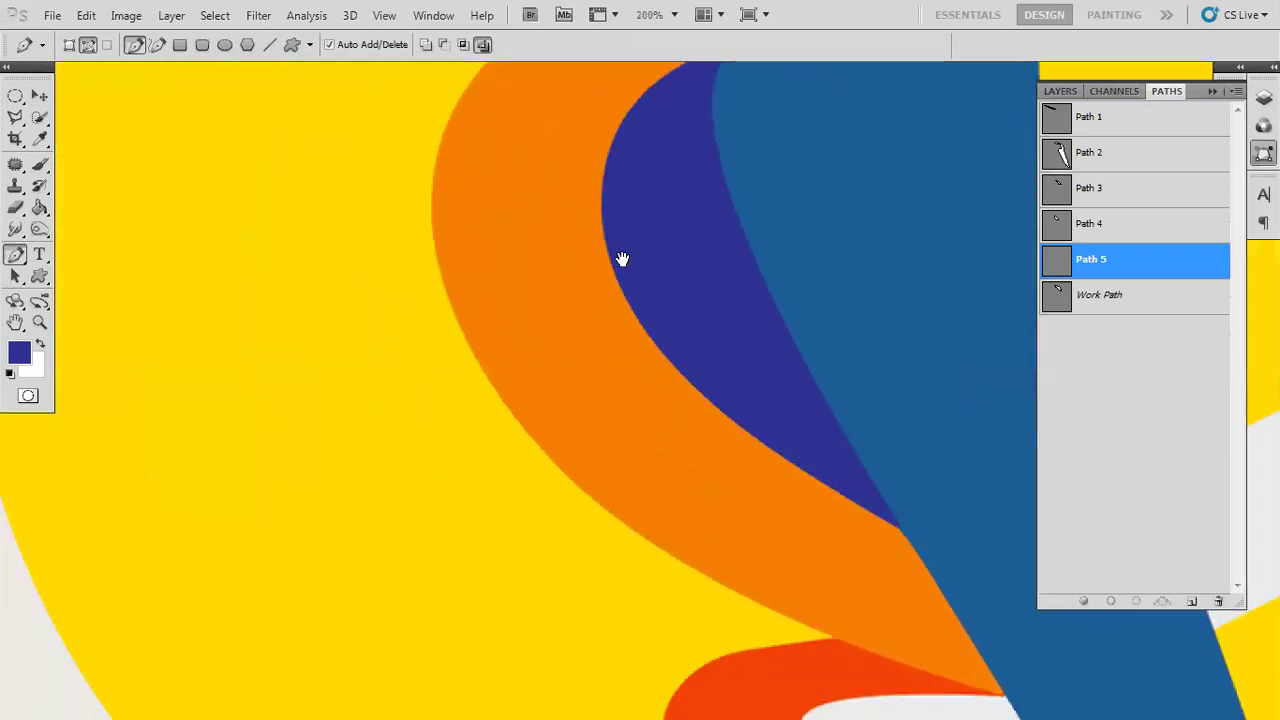
drag(620, 257, 606, 431)
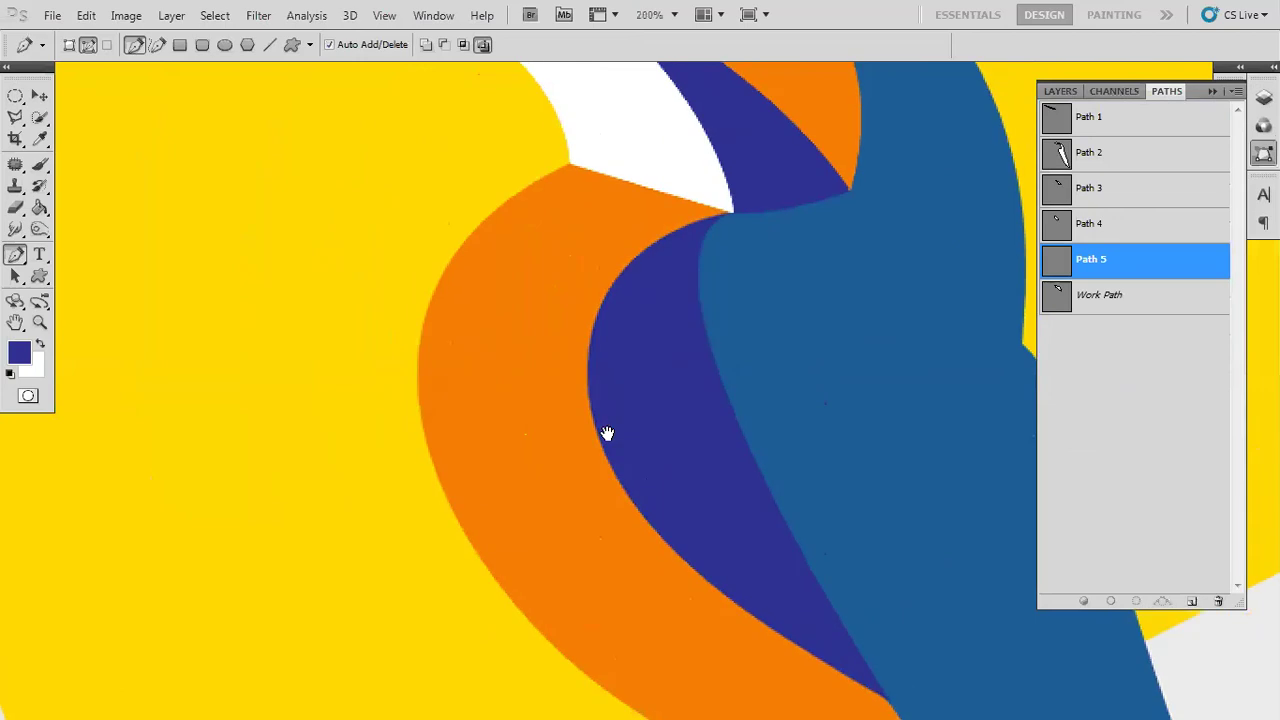
click(735, 214)
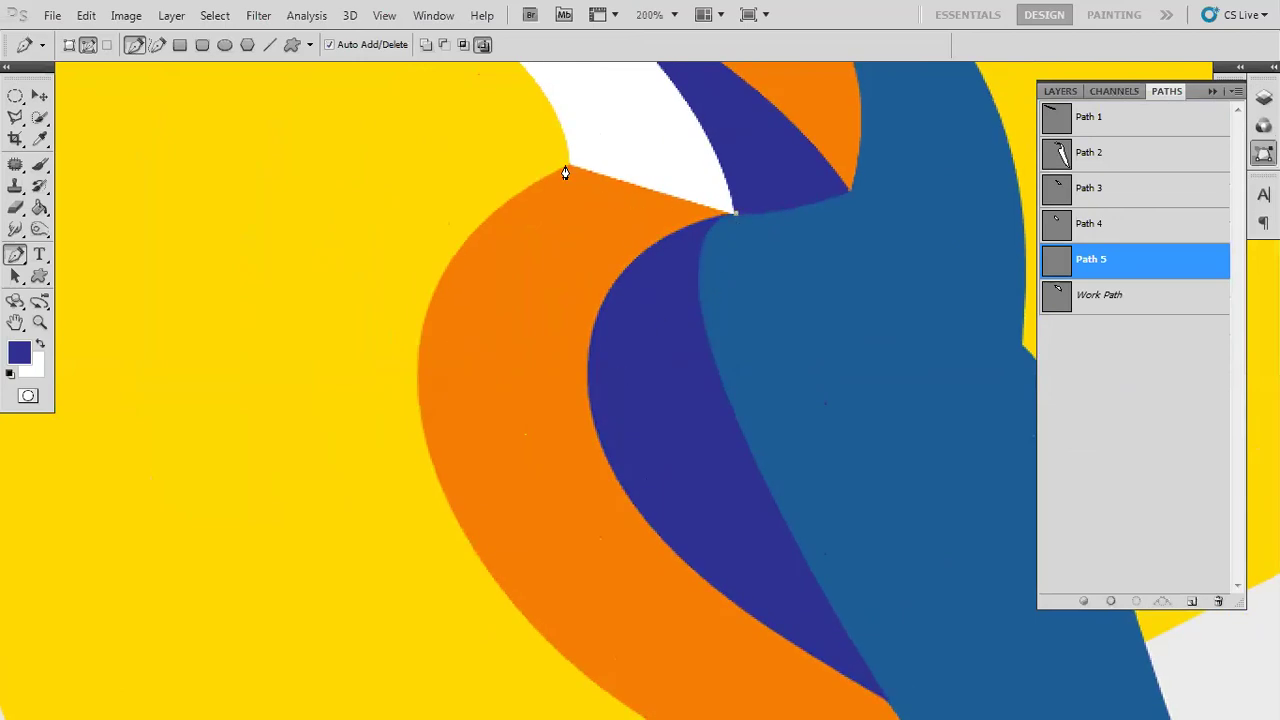
click(570, 171)
drag(560, 194, 606, 163)
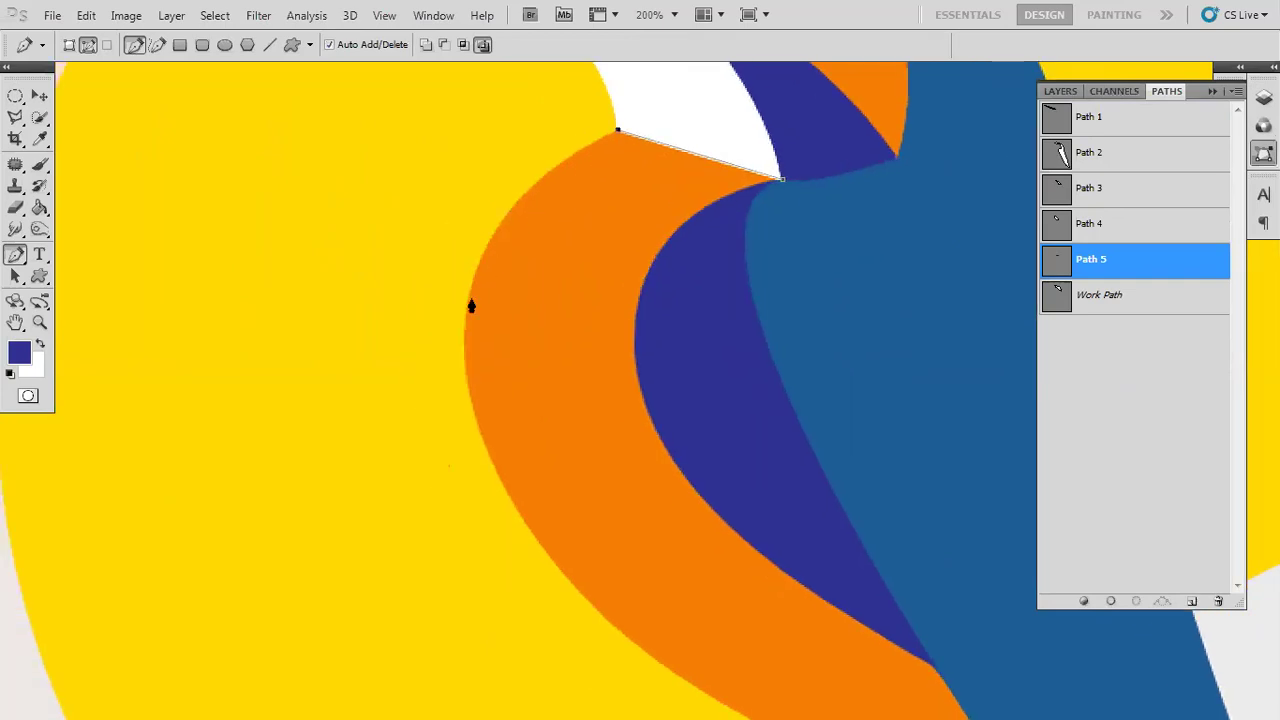
drag(464, 352, 464, 412)
drag(483, 513, 484, 519)
- Extend the breast path along the belly to its pointed end at the wing above the foot, fitting the curve
drag(500, 448, 435, 224)
drag(740, 497, 640, 415)
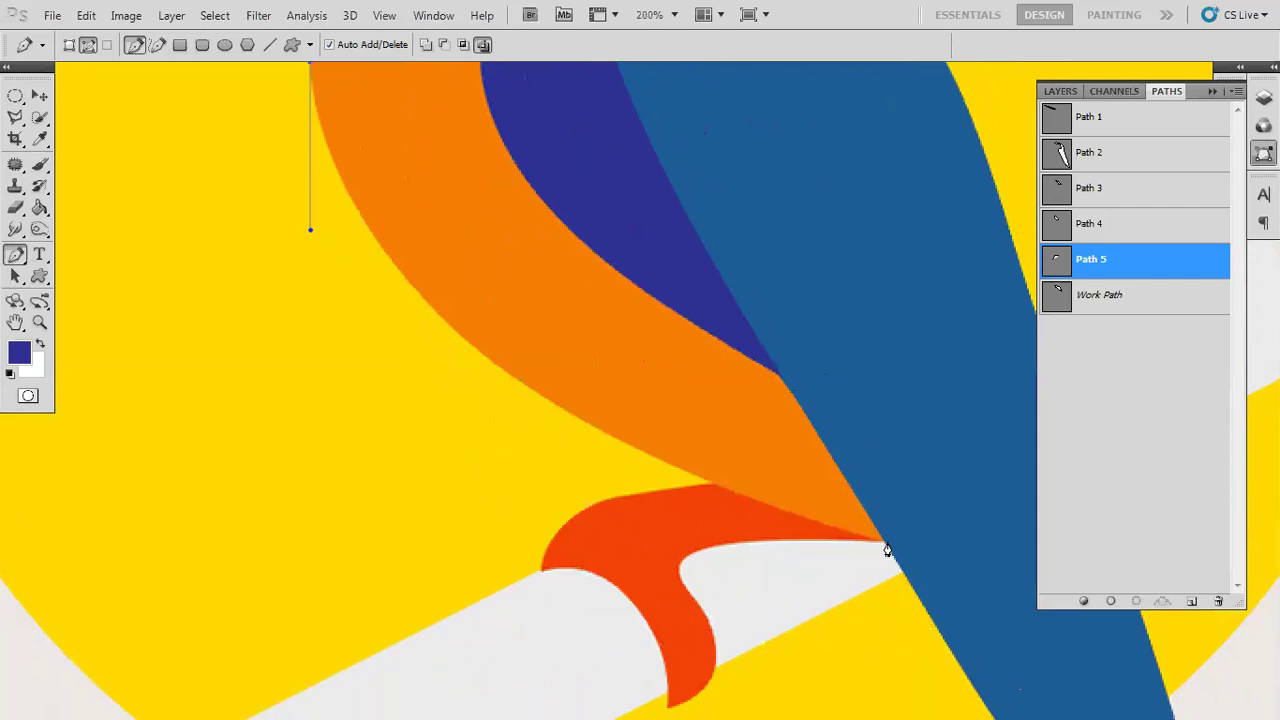
drag(889, 545, 997, 550)
drag(997, 547, 1067, 551)
drag(1086, 545, 809, 404)
drag(640, 528, 503, 446)
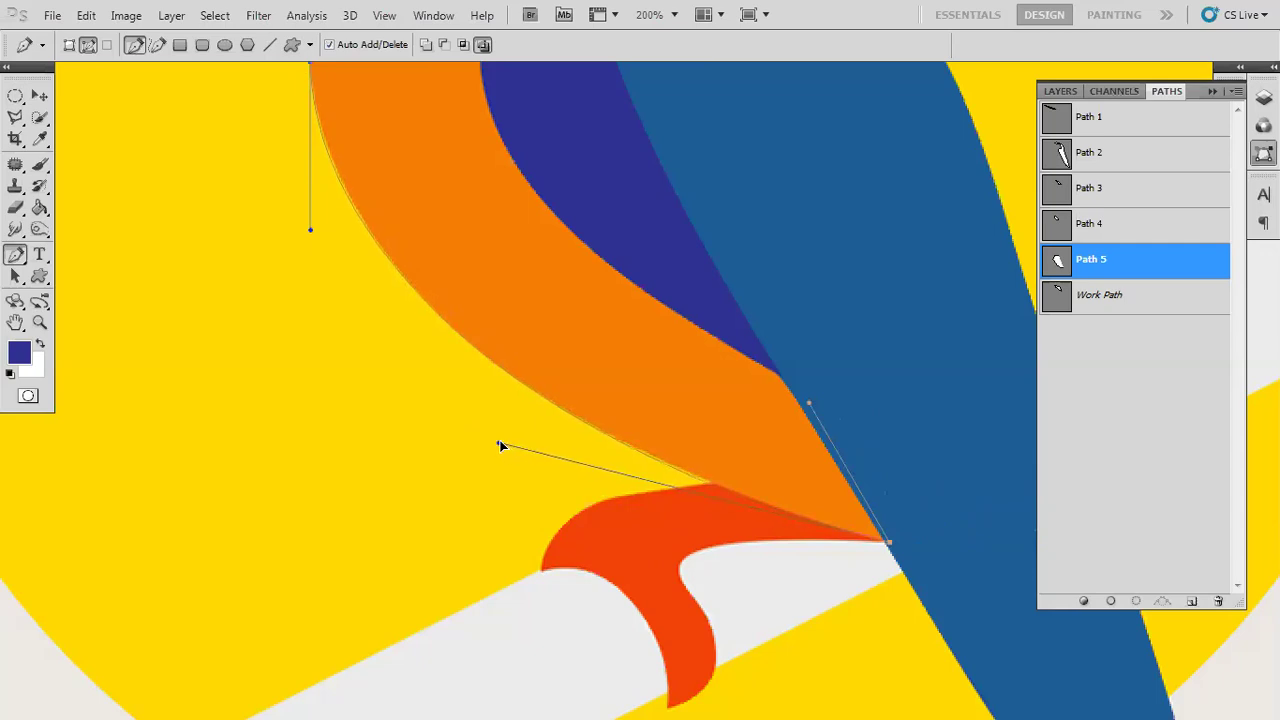
drag(501, 446, 505, 449)
- Close the breast path behind the wing at the throat patch's rear corner and load it as a selection
drag(432, 255, 329, 266)
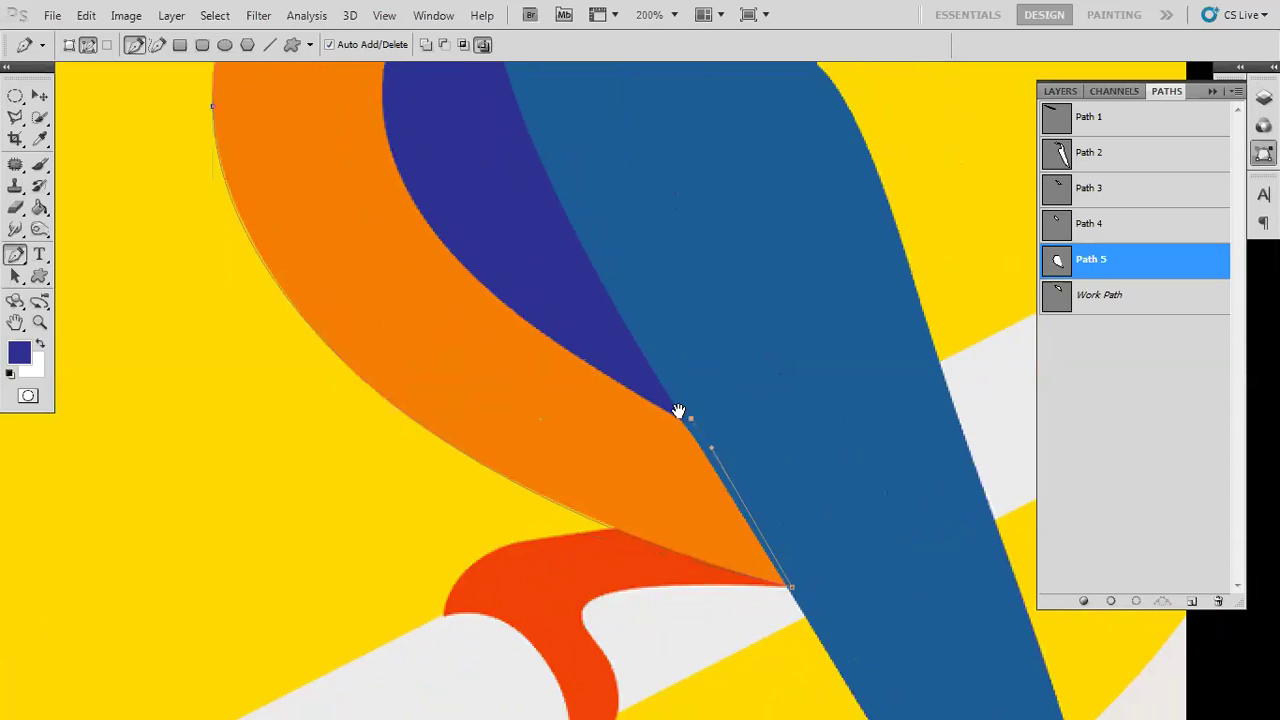
drag(634, 351, 714, 571)
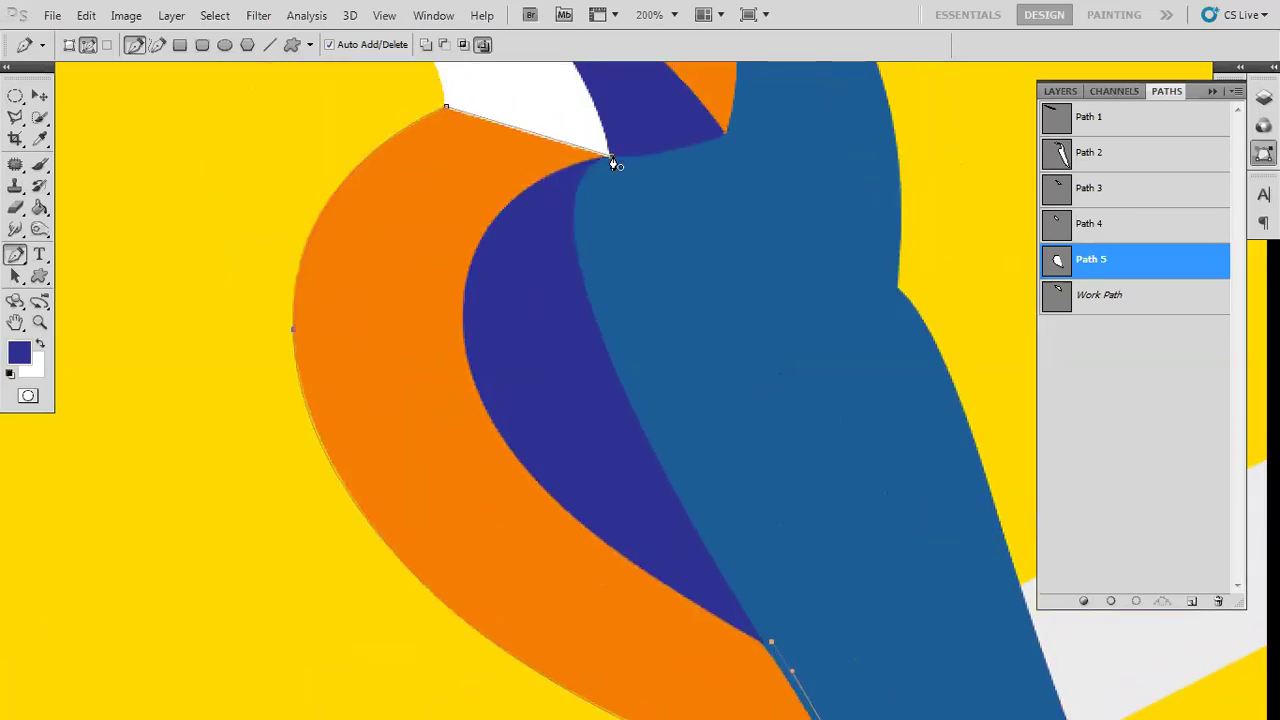
click(611, 160)
key(ctrl+Return)
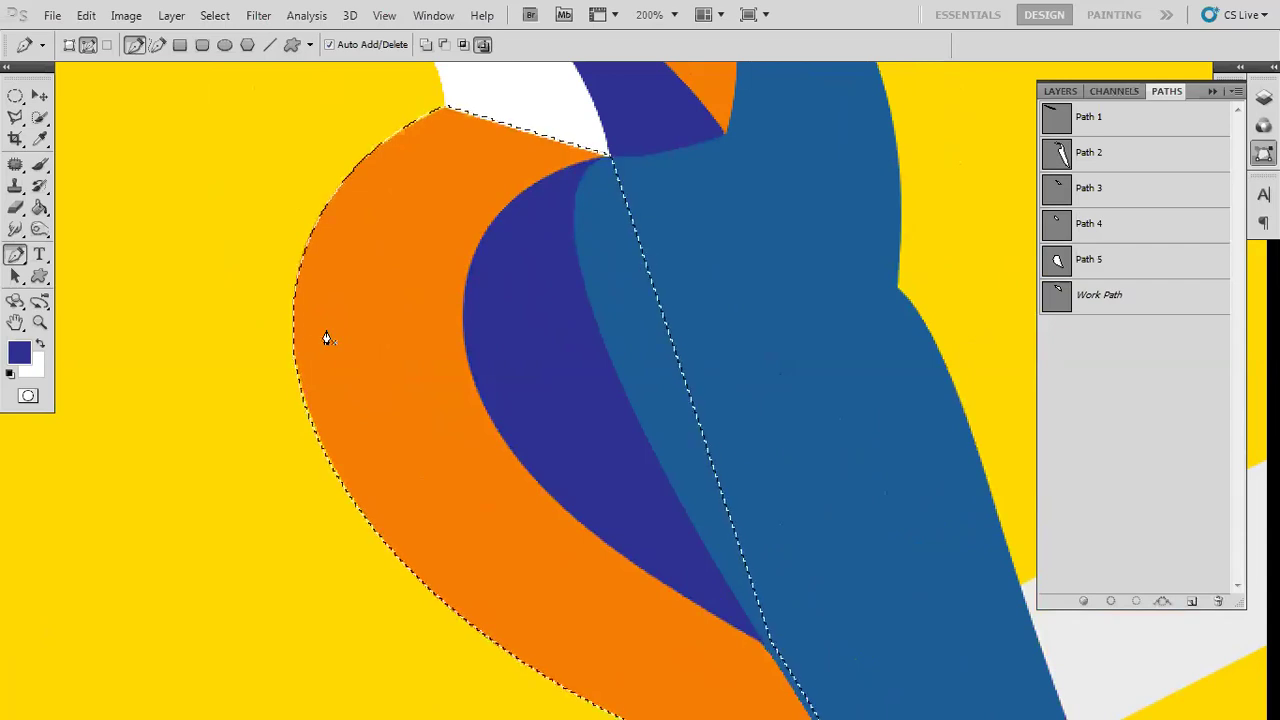
- Fill the breast selection with sampled orange on a new layer above Layer 3, and deselect
key(i)
click(394, 314)
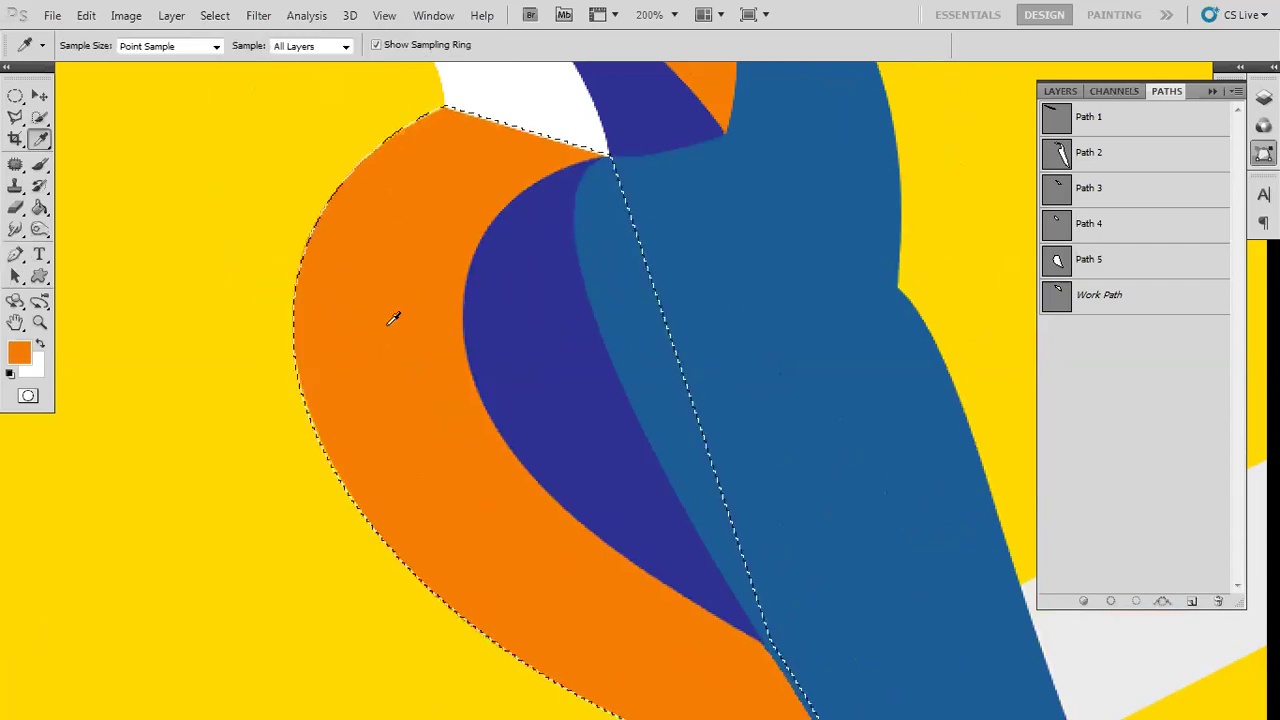
click(1064, 92)
click(1115, 398)
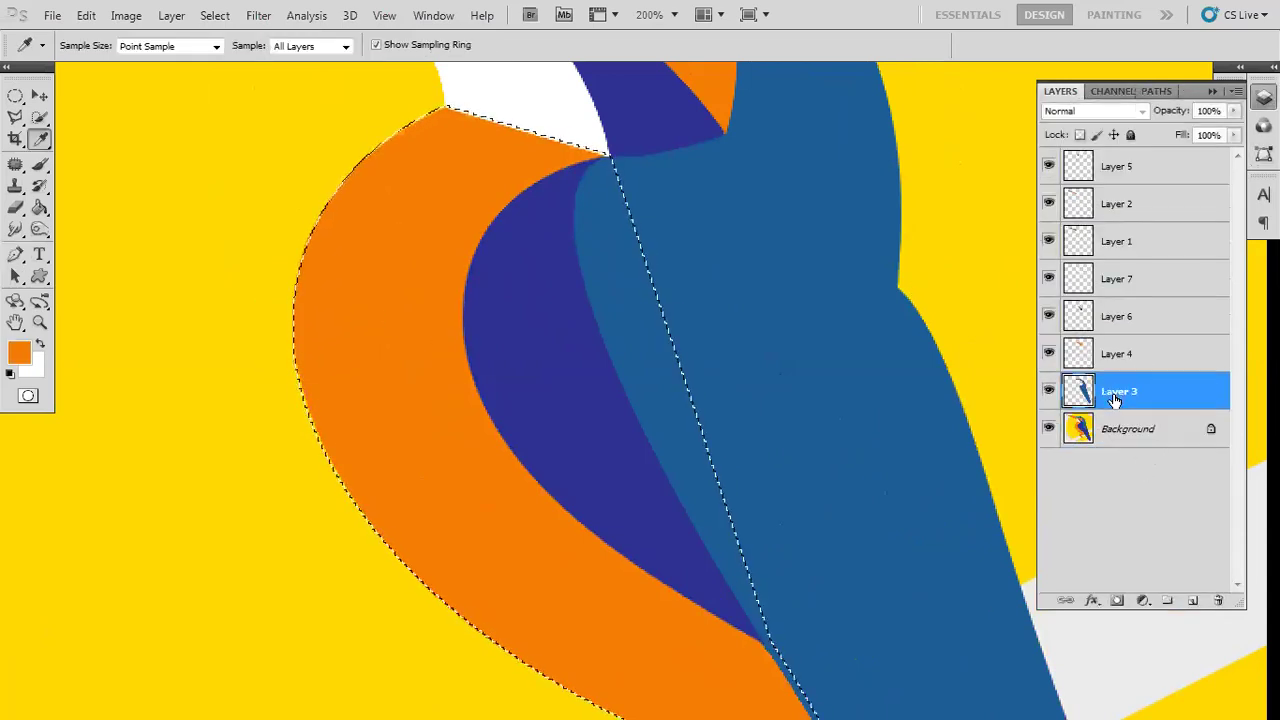
click(1192, 600)
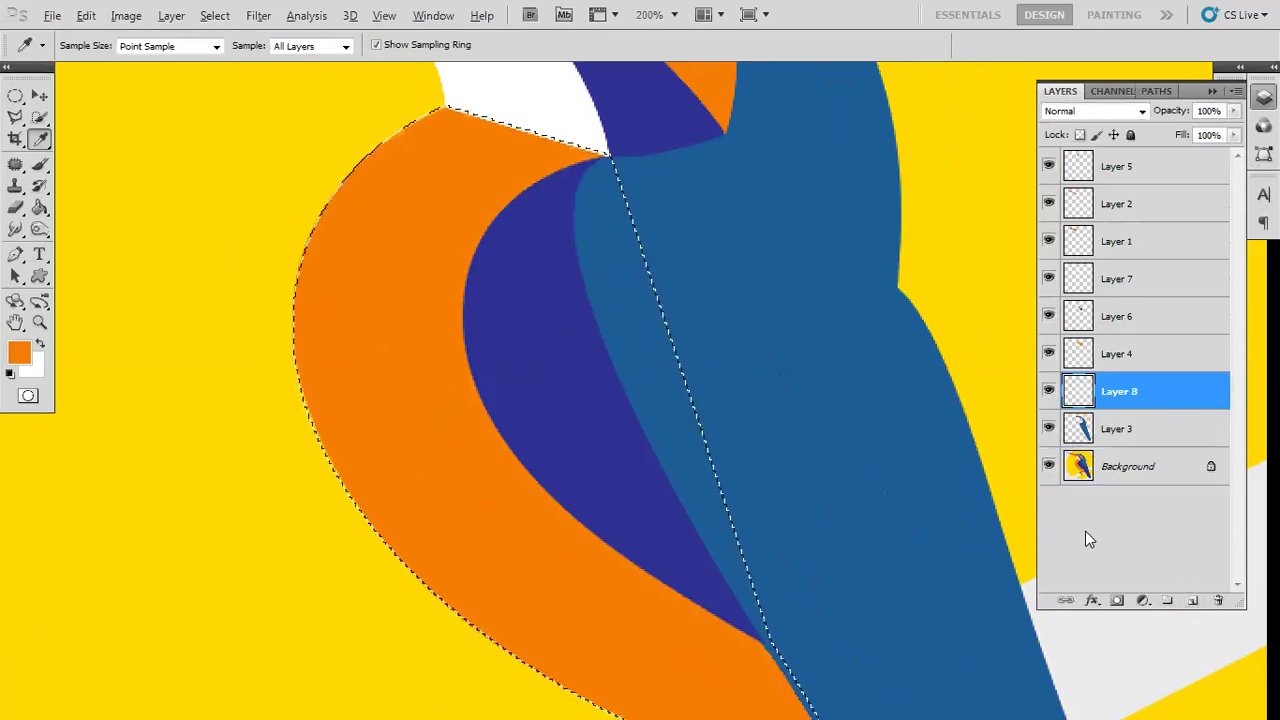
key(alt+BackSpace)
key(ctrl+d)
key(v)
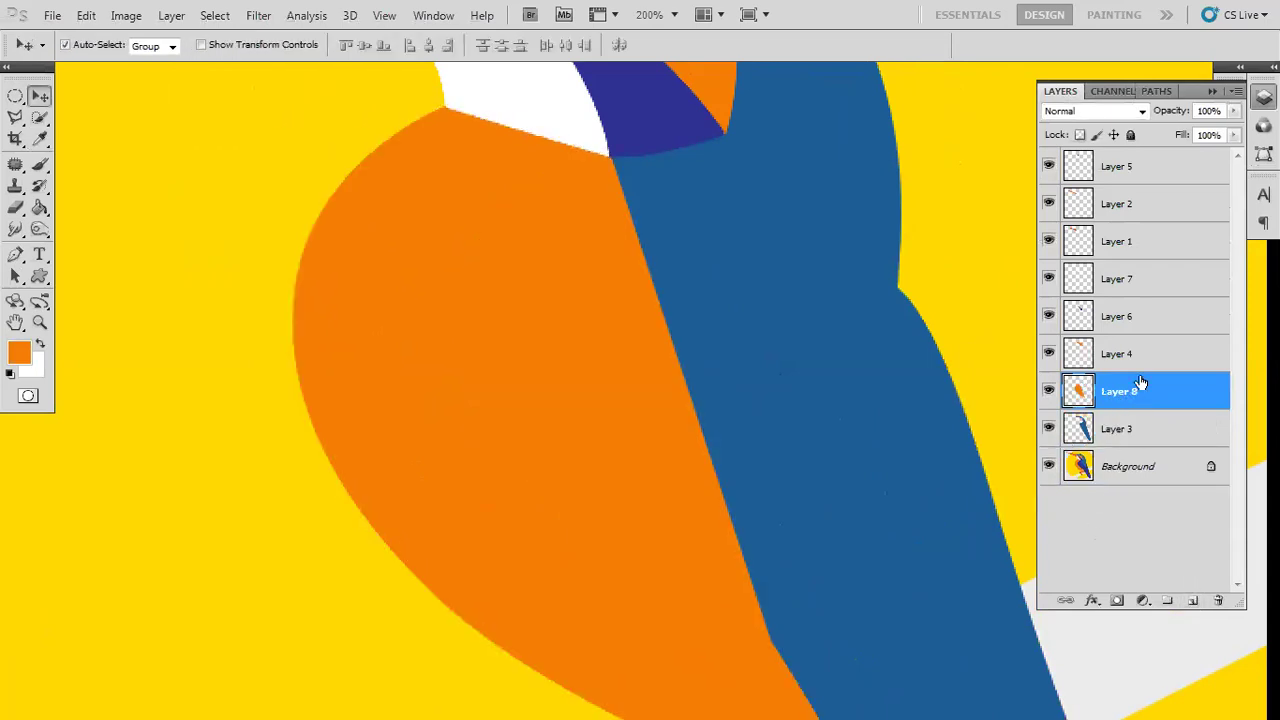
- Move the orange breast layer below Layer 3 and hide it to reveal the reference's dark blue patch
drag(1140, 385, 1128, 420)
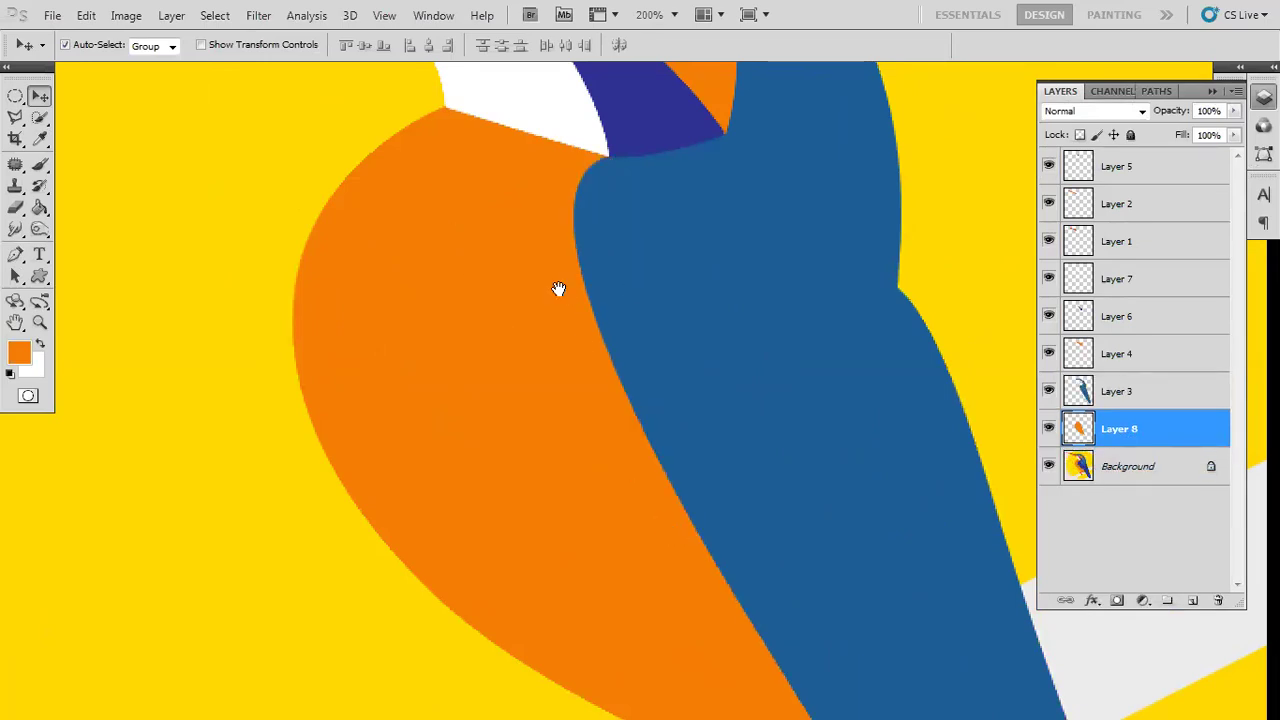
drag(557, 289, 546, 380)
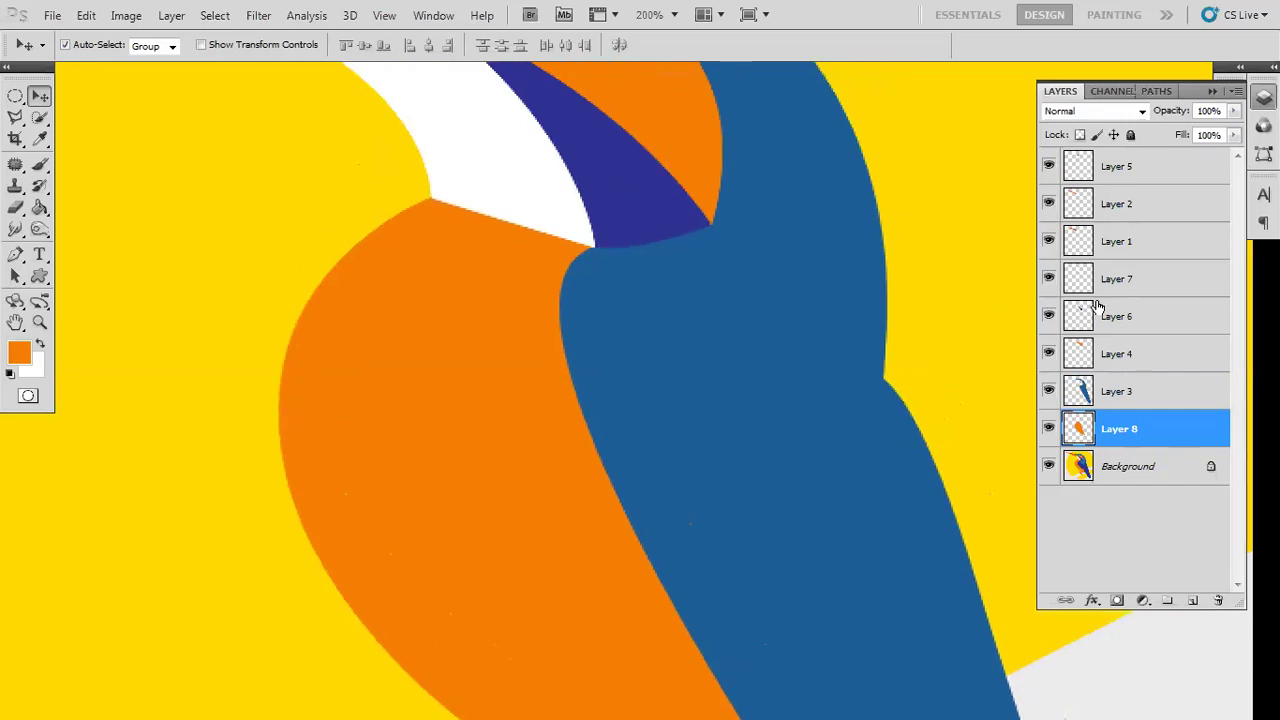
click(1048, 428)
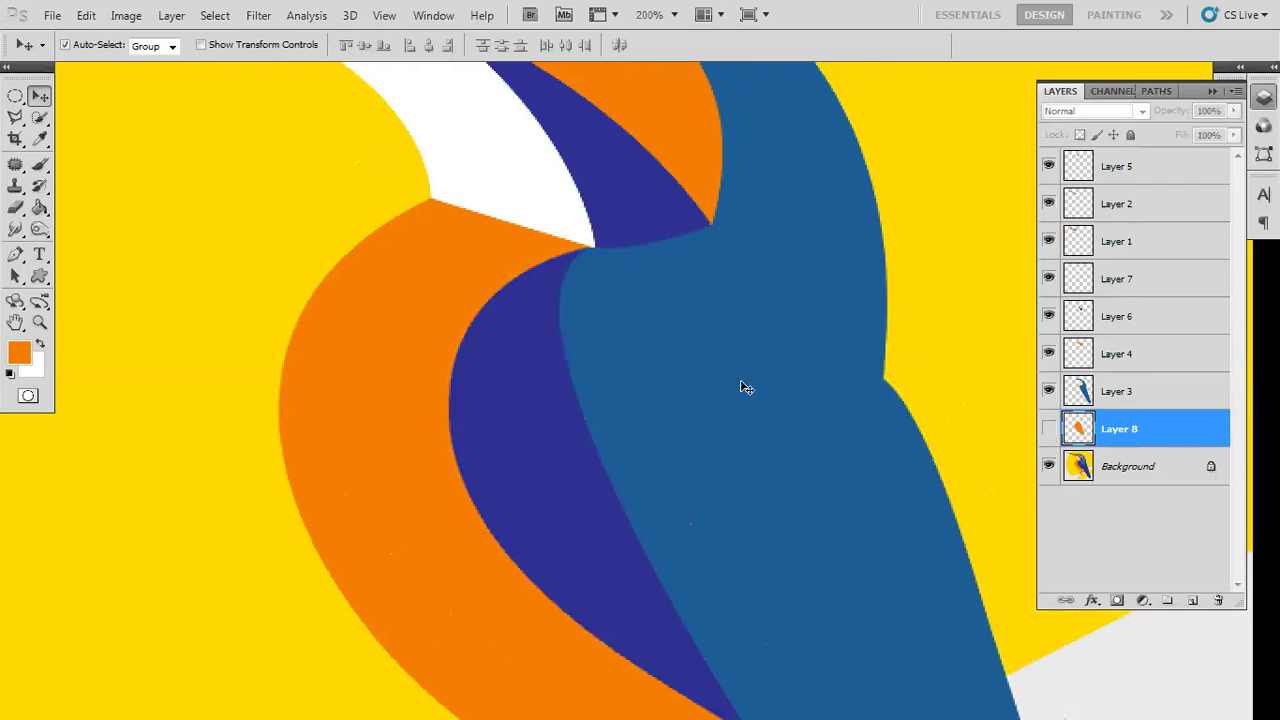
- Trace the dark blue breast patch's front edge from the throat's rear corner down to its lower tip at the wing
drag(540, 435, 462, 299)
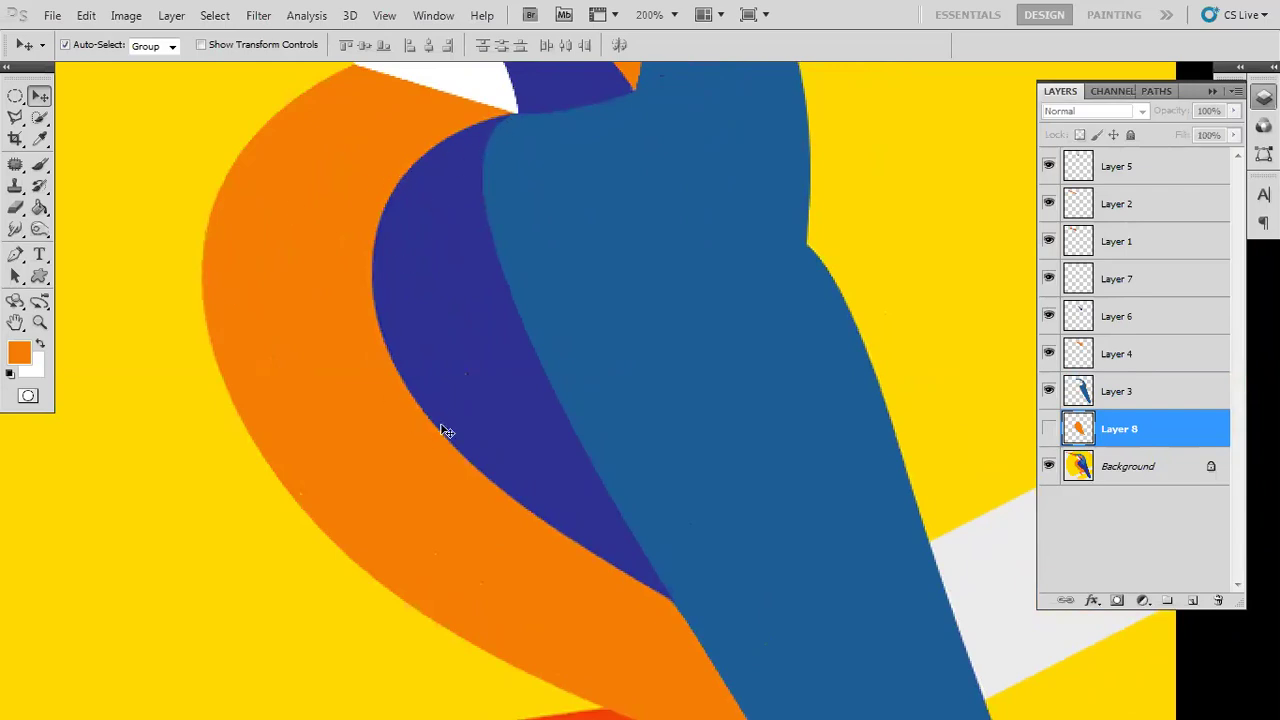
key(p)
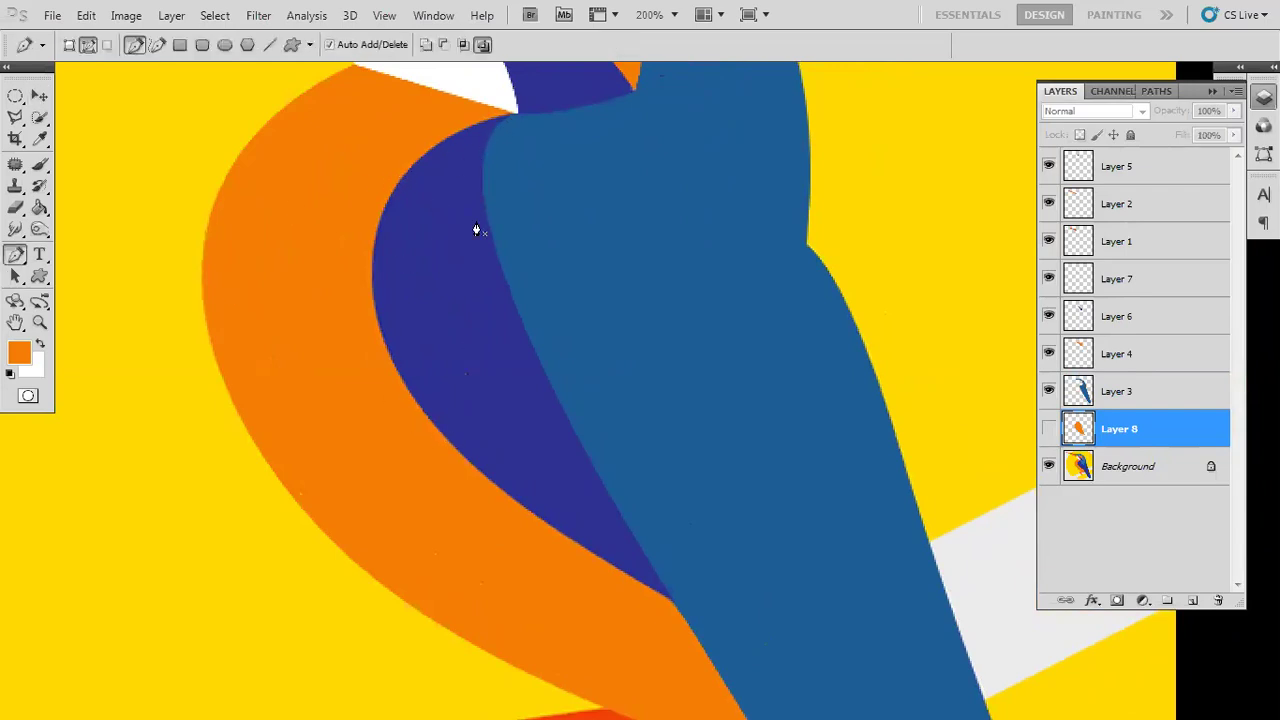
click(520, 114)
drag(372, 272, 378, 414)
drag(600, 523, 486, 403)
click(575, 503)
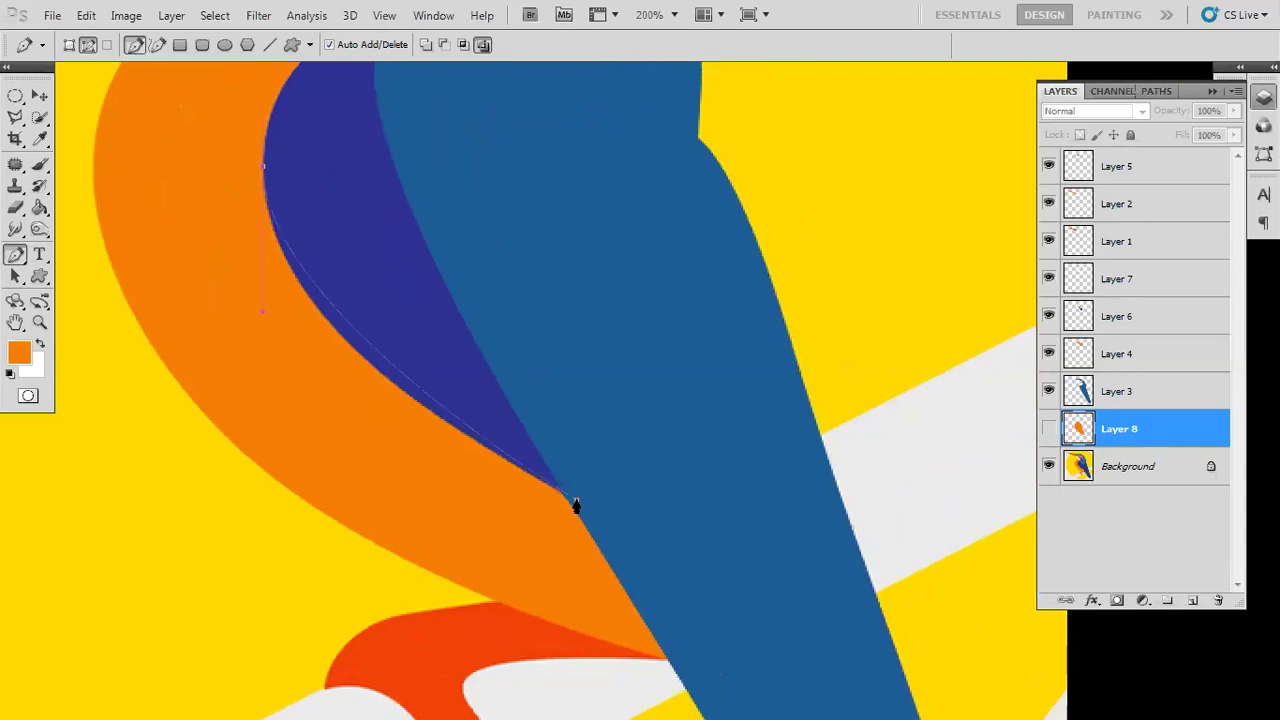
- Close the dark blue patch's path over the wing, fit its front curve to the edge, and load it as a selection
drag(474, 269, 480, 197)
click(416, 153)
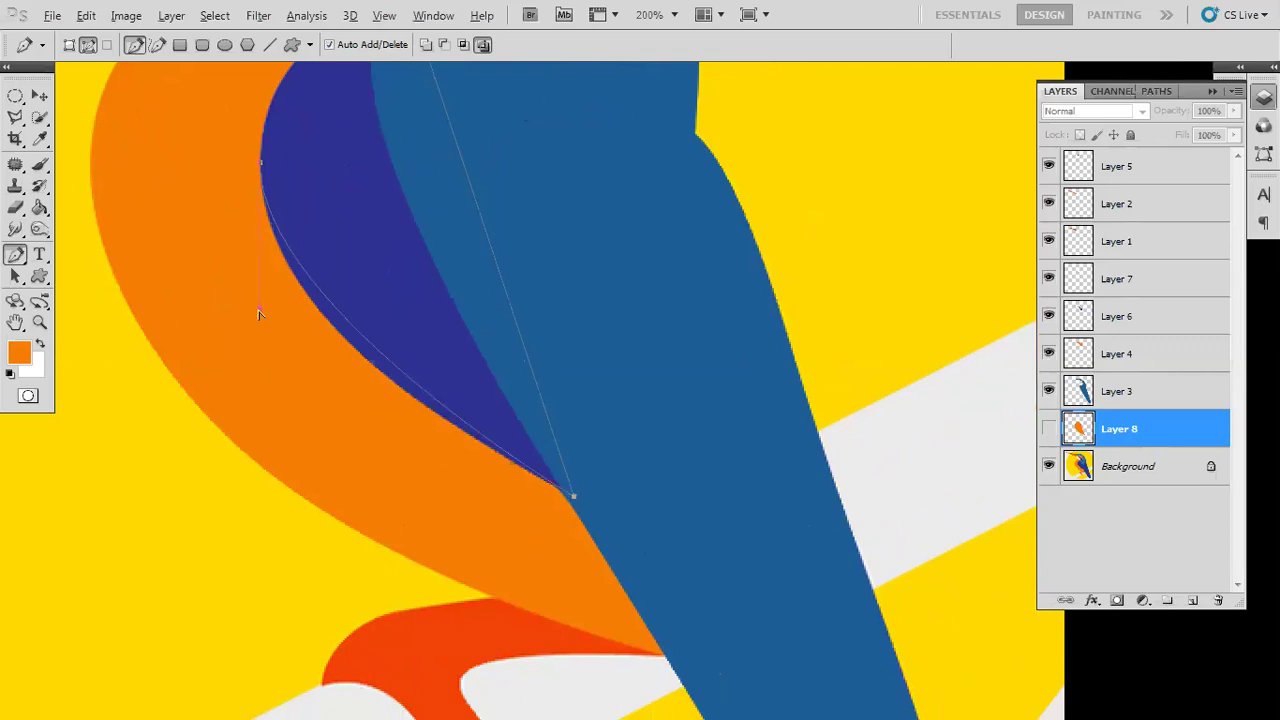
drag(258, 313, 250, 342)
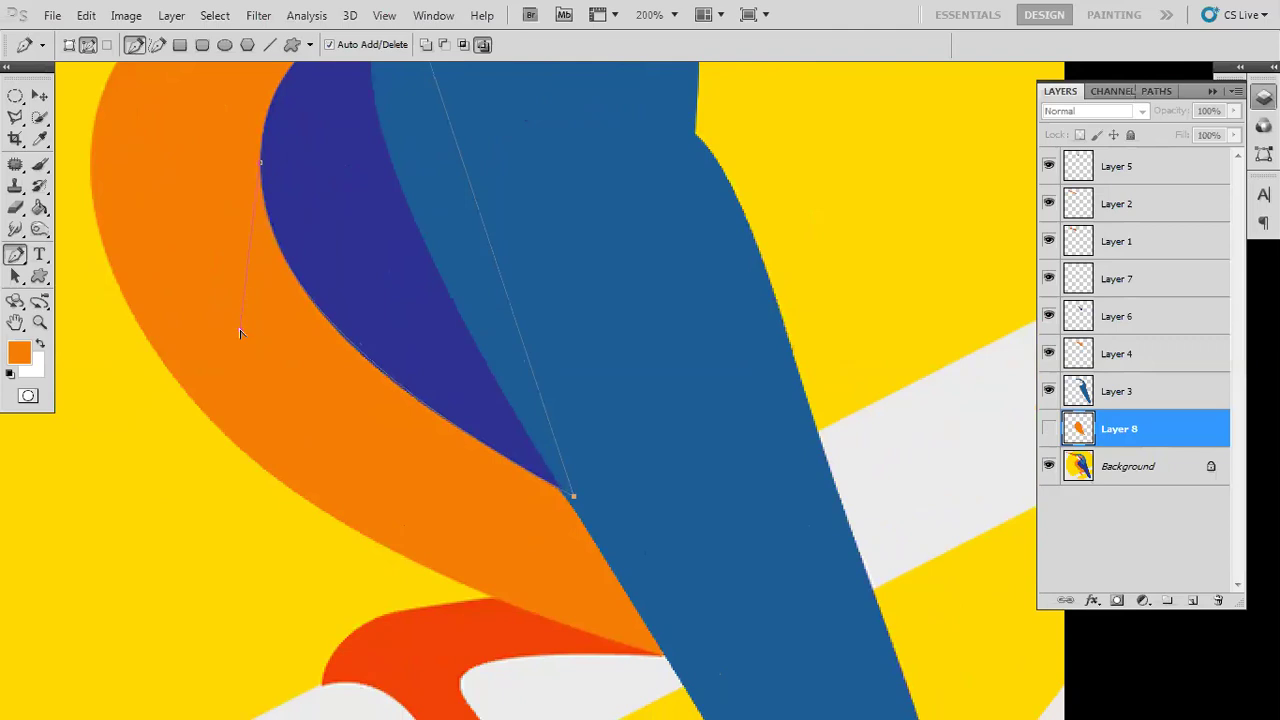
key(ctrl+Return)
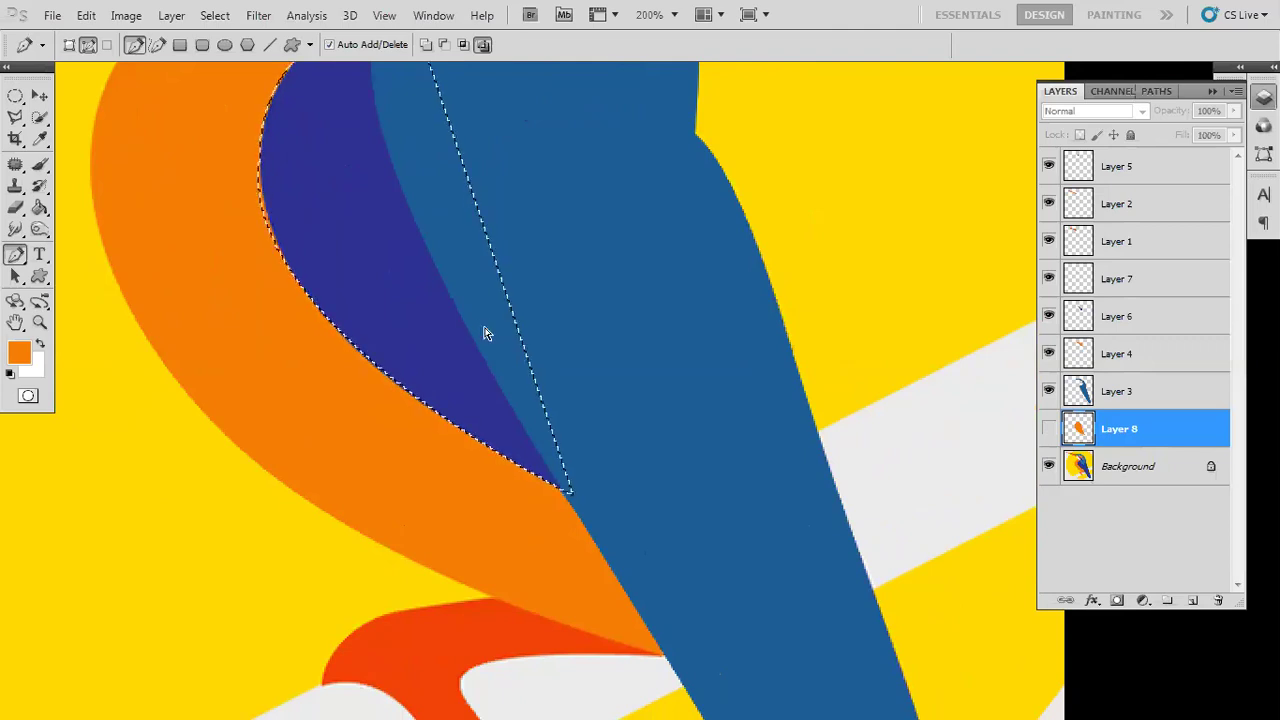
- Fill the breast patch selection with the sampled dark blue on a new layer above Layer 8, and deselect
key(i)
click(427, 286)
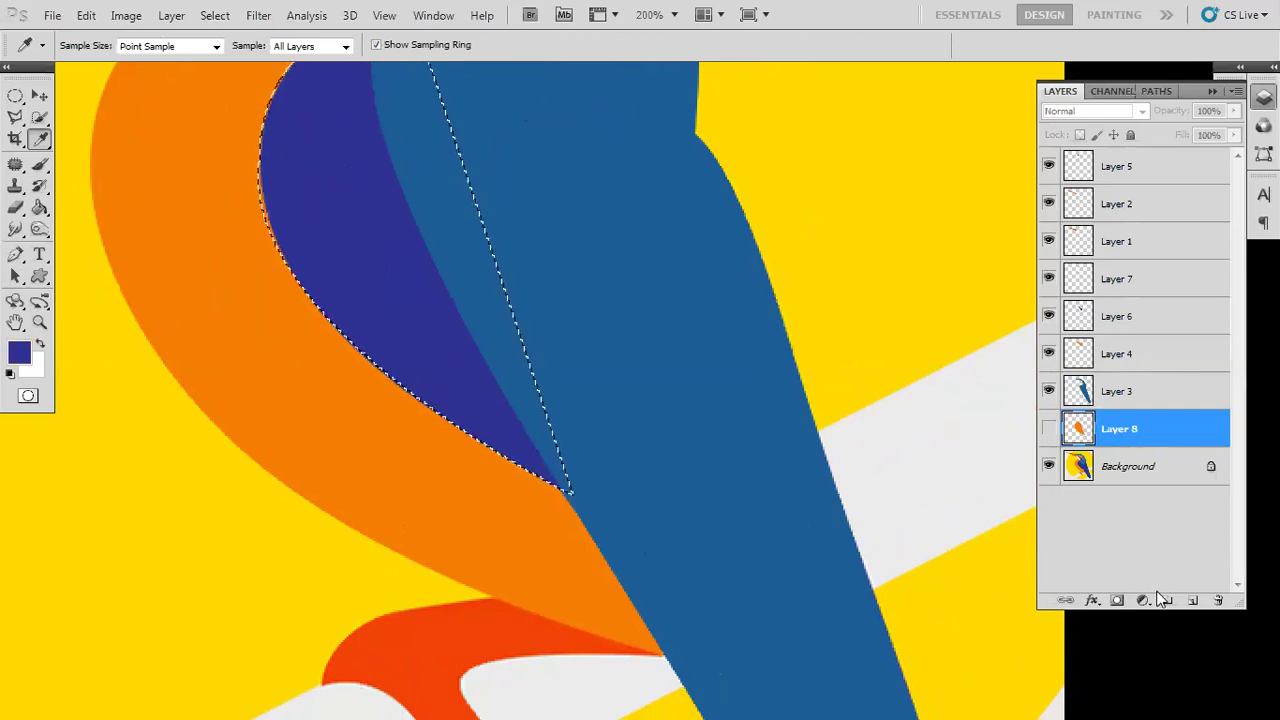
click(1192, 600)
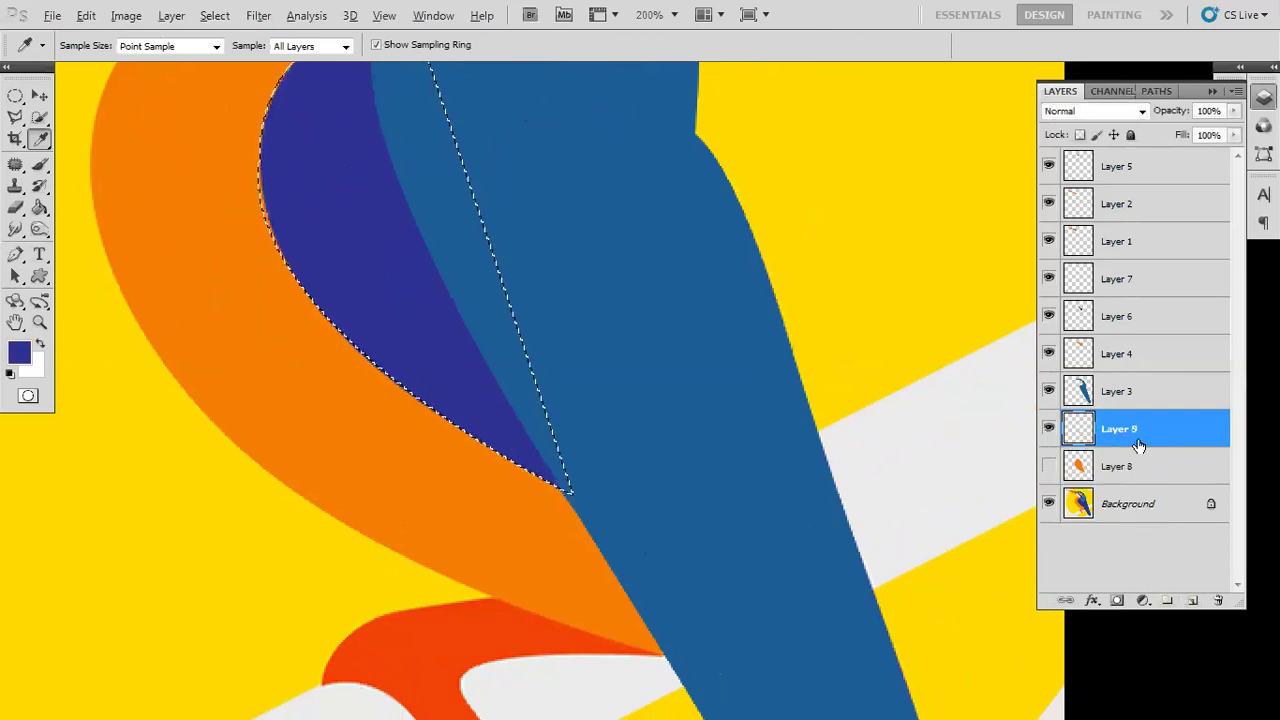
key(alt+BackSpace)
key(ctrl+d)
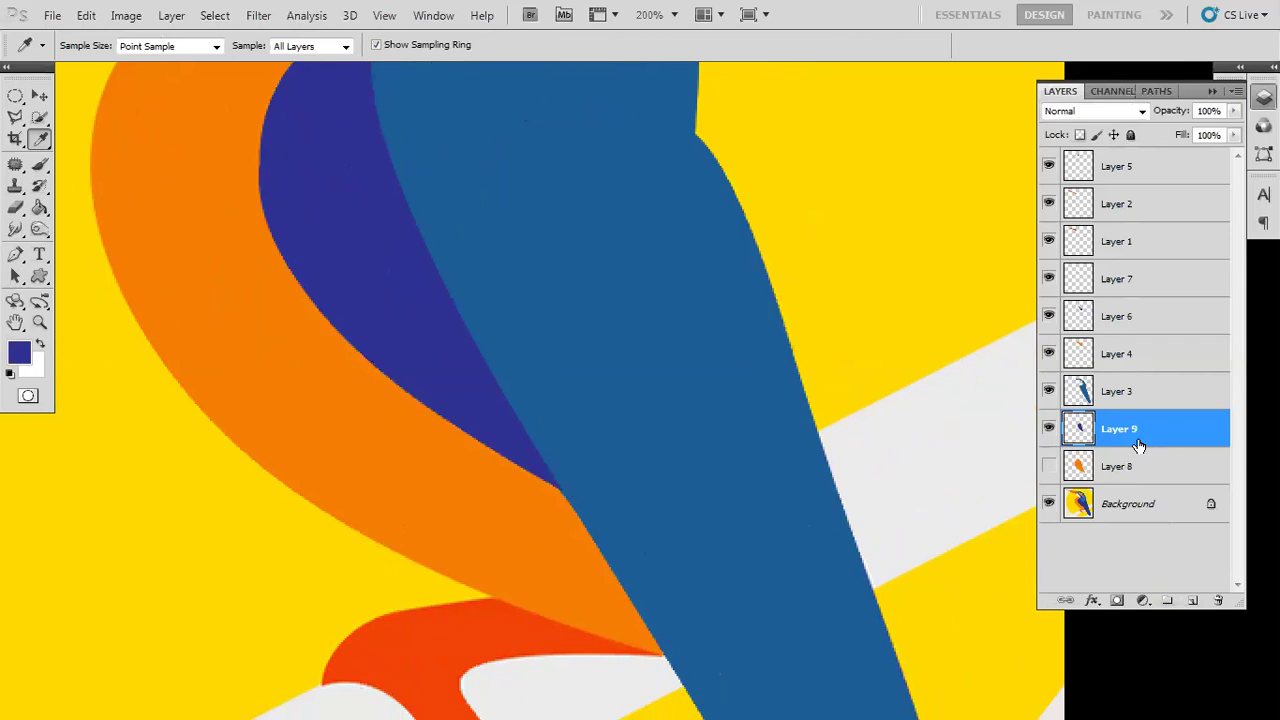
- Show the orange breast layer again and check the traced bird with the Background temporarily hidden
key(v)
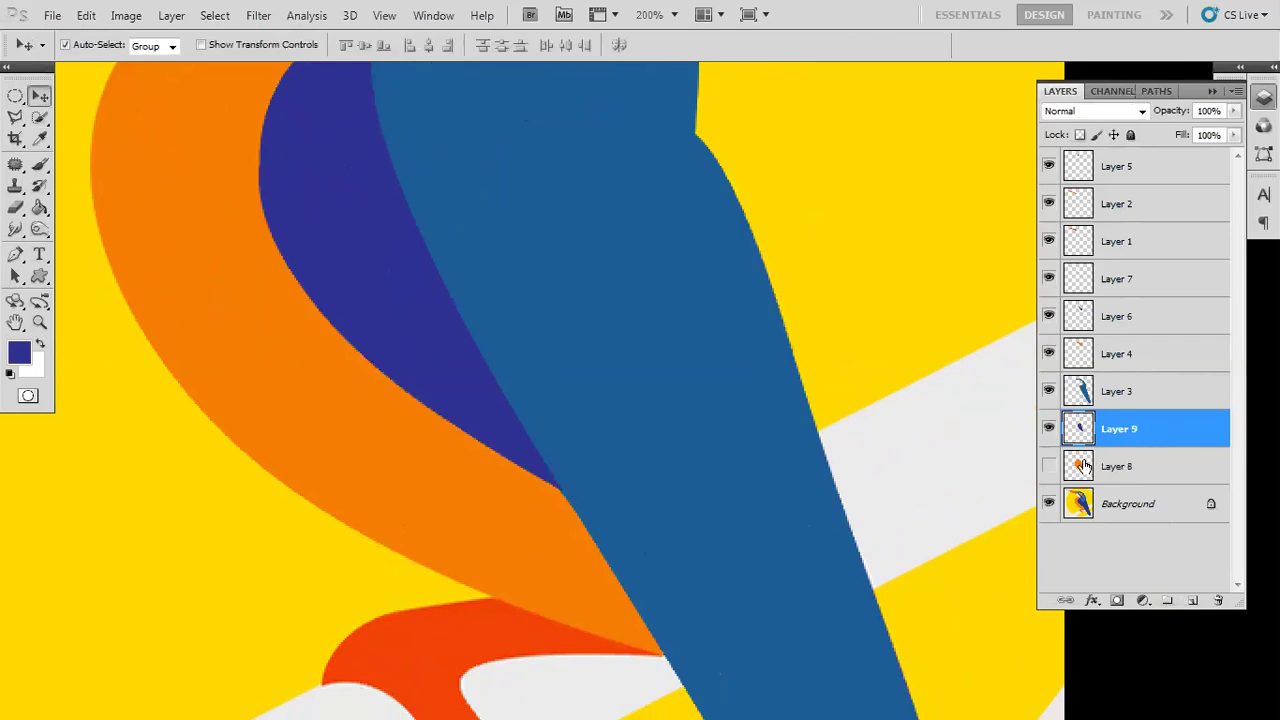
click(1048, 504)
click(1048, 466)
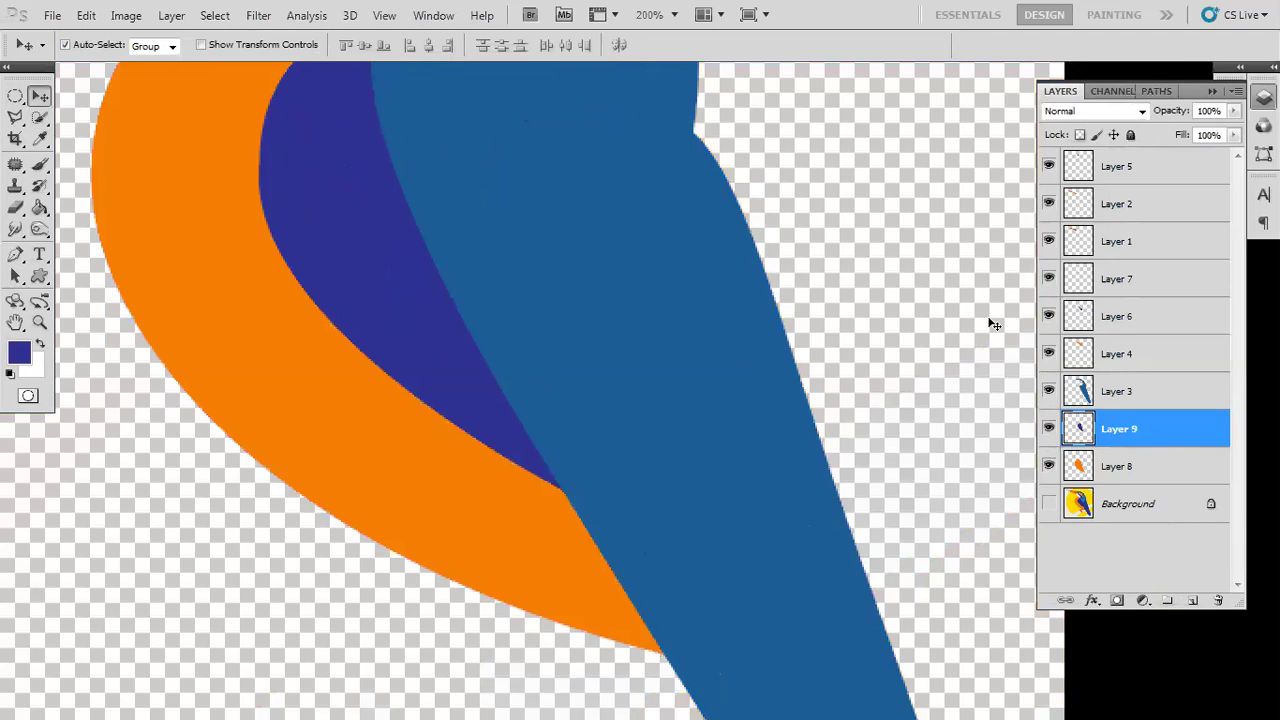
key(ctrl+minus)
key(ctrl+minus)
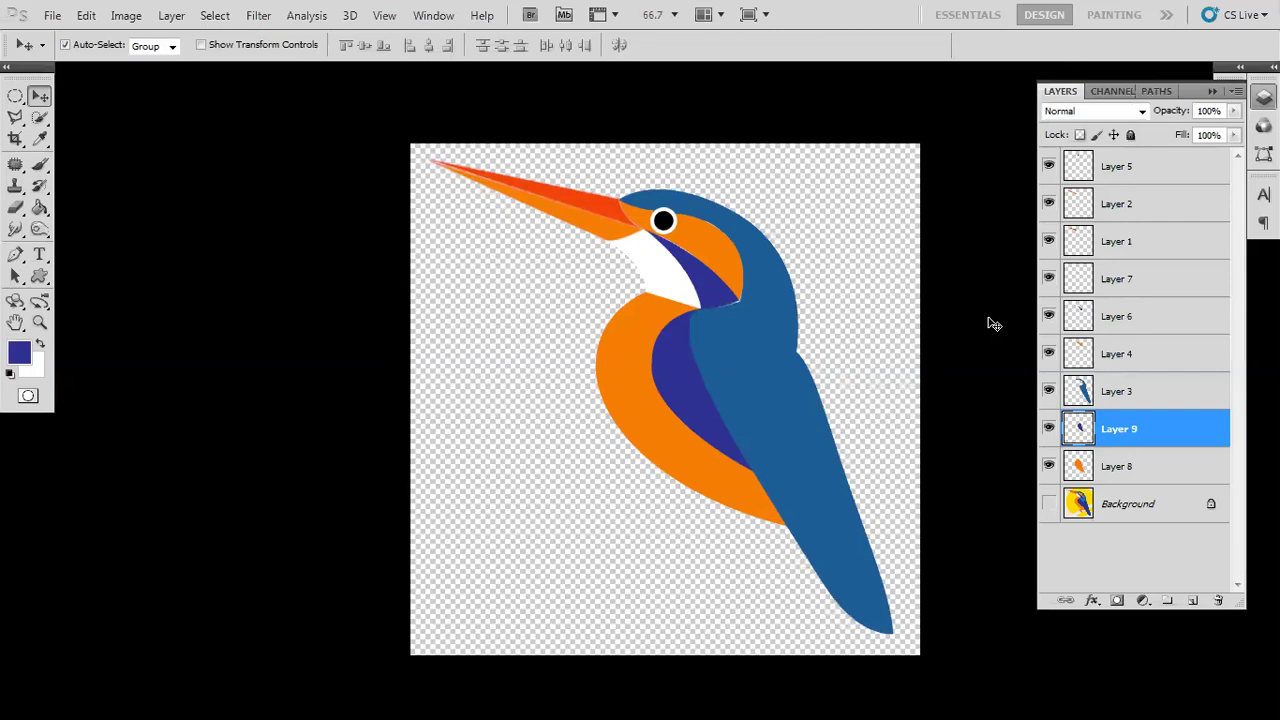
click(1049, 504)
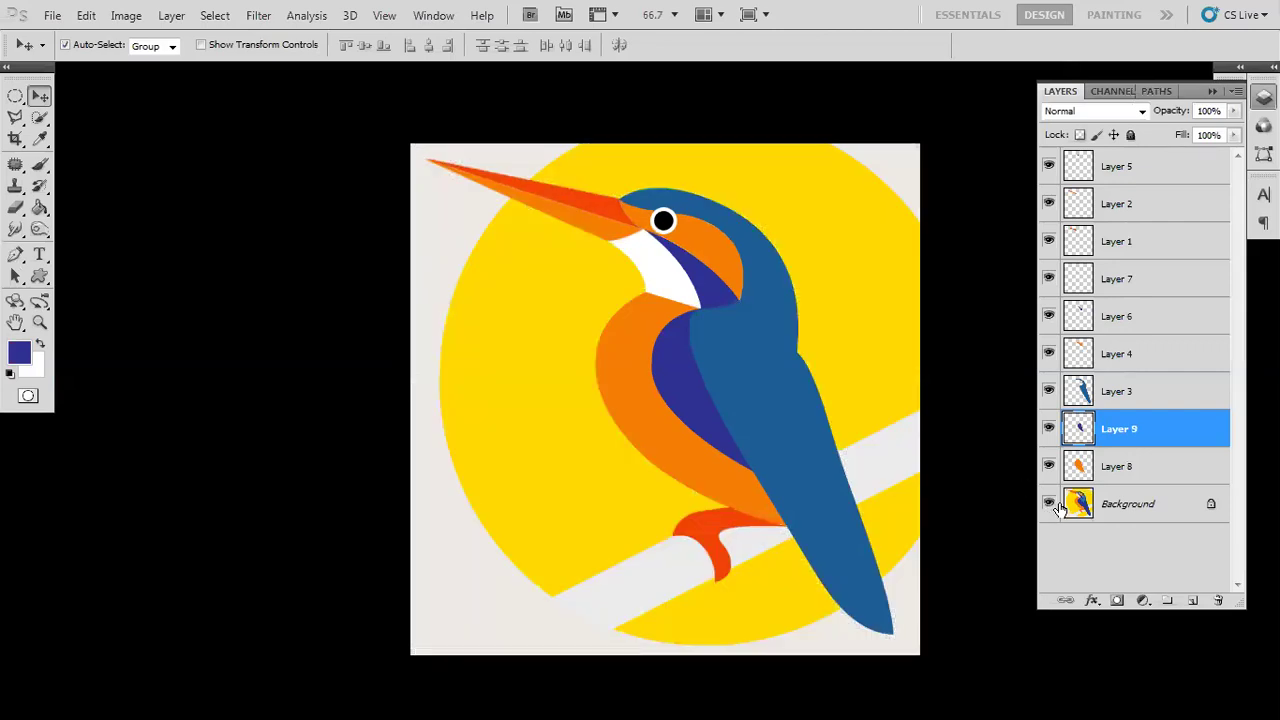
- Select the Background layer and add a new empty path for the red foot
click(1074, 508)
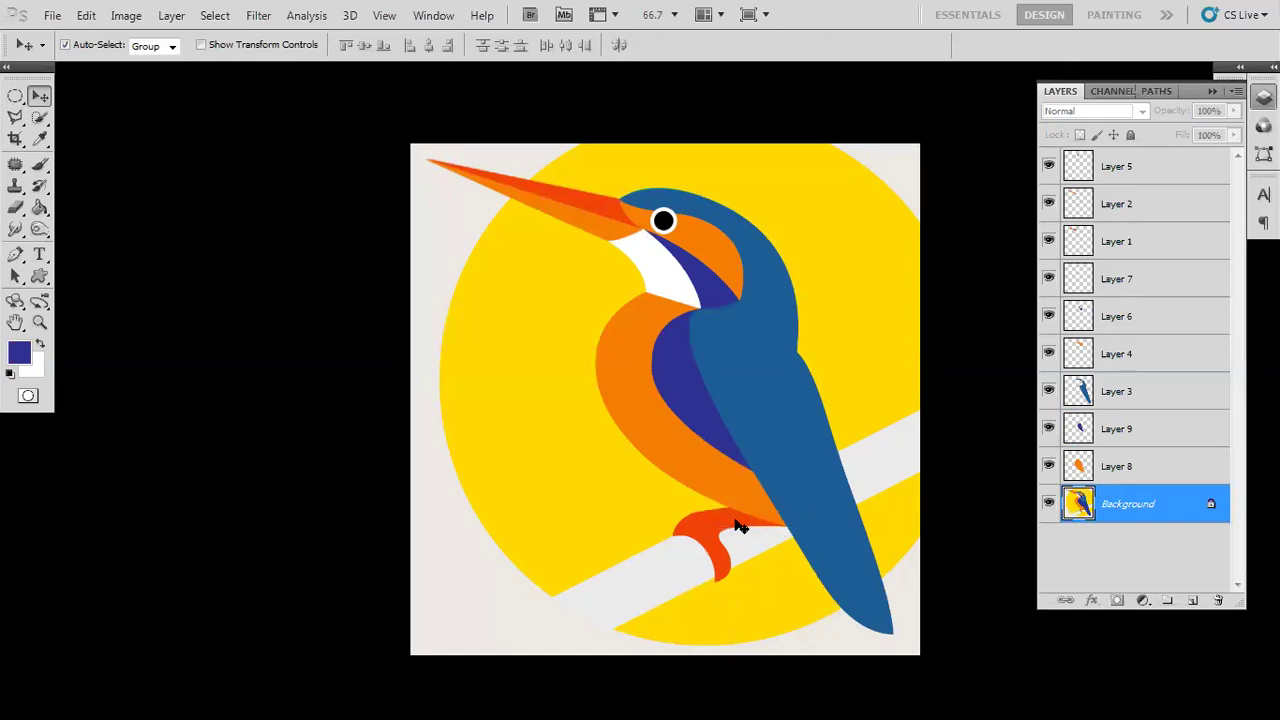
key(p)
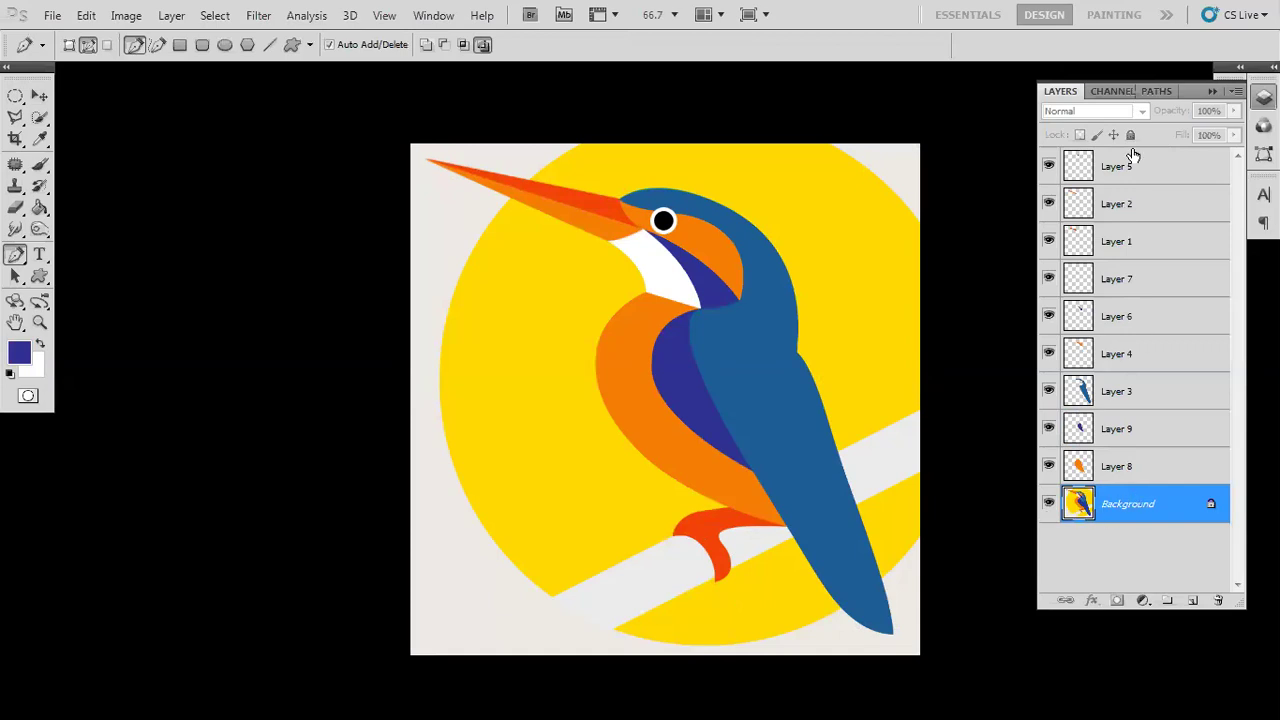
click(1158, 92)
click(1106, 119)
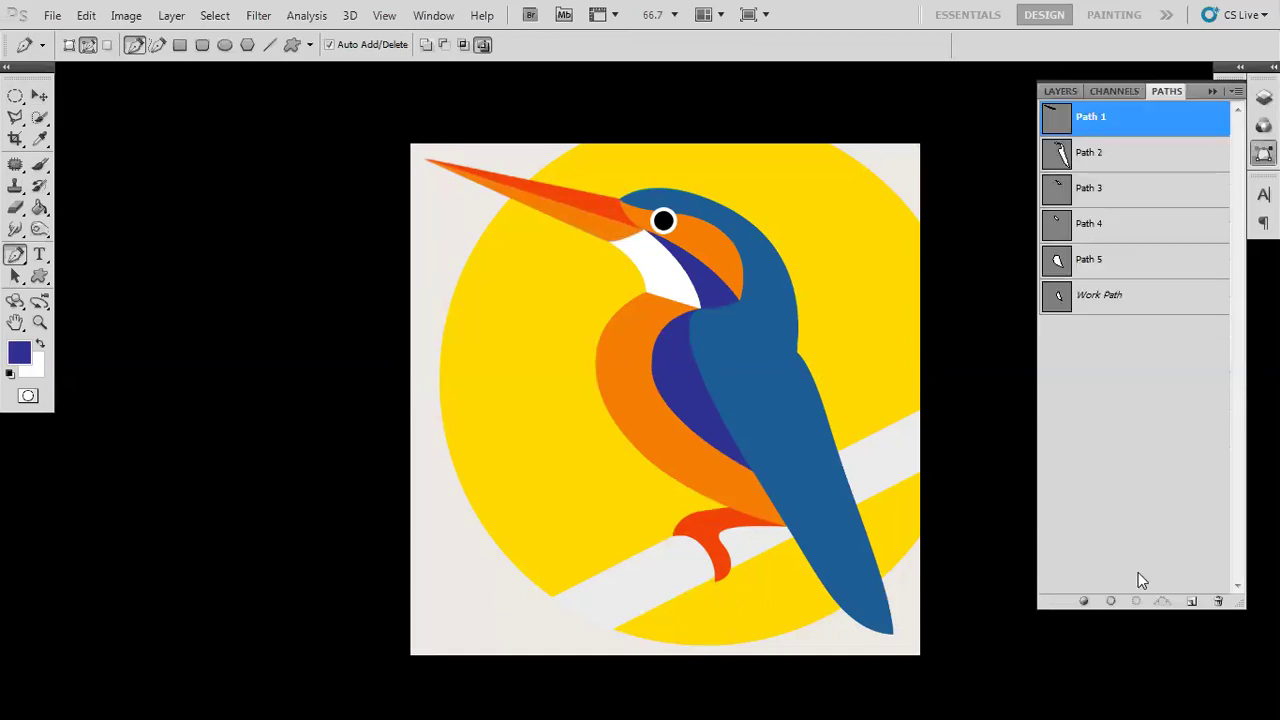
click(1191, 601)
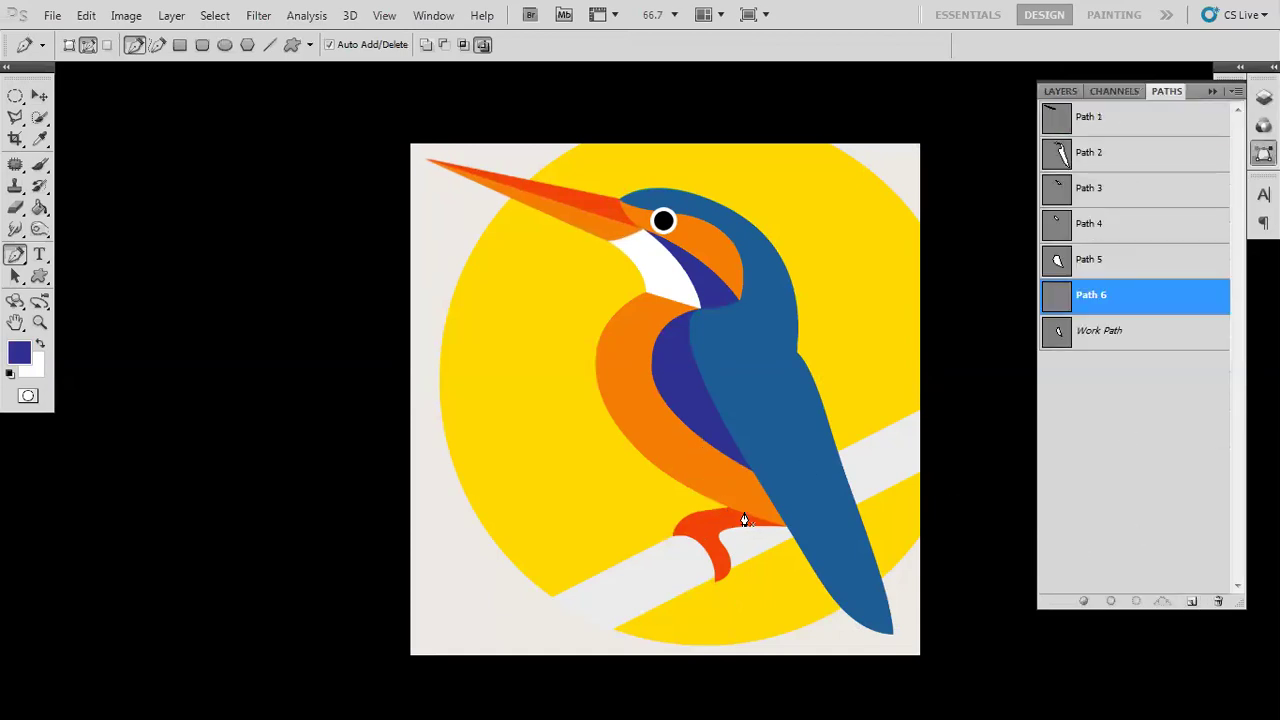
- Trace the foot with the Pen tool from the wing edge over its upper outline and down the front curve to the lower claw tip
key(ctrl+plus)
key(ctrl+plus)
drag(691, 397, 440, 520)
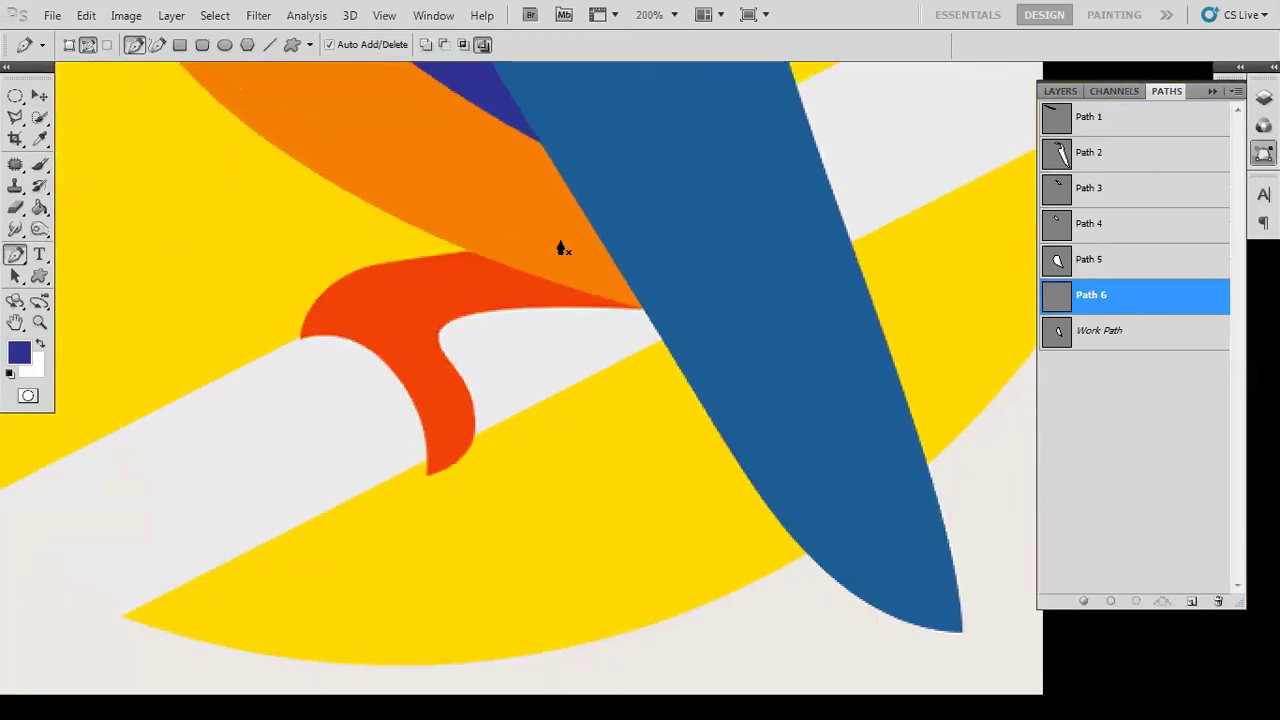
click(606, 242)
drag(338, 277, 333, 278)
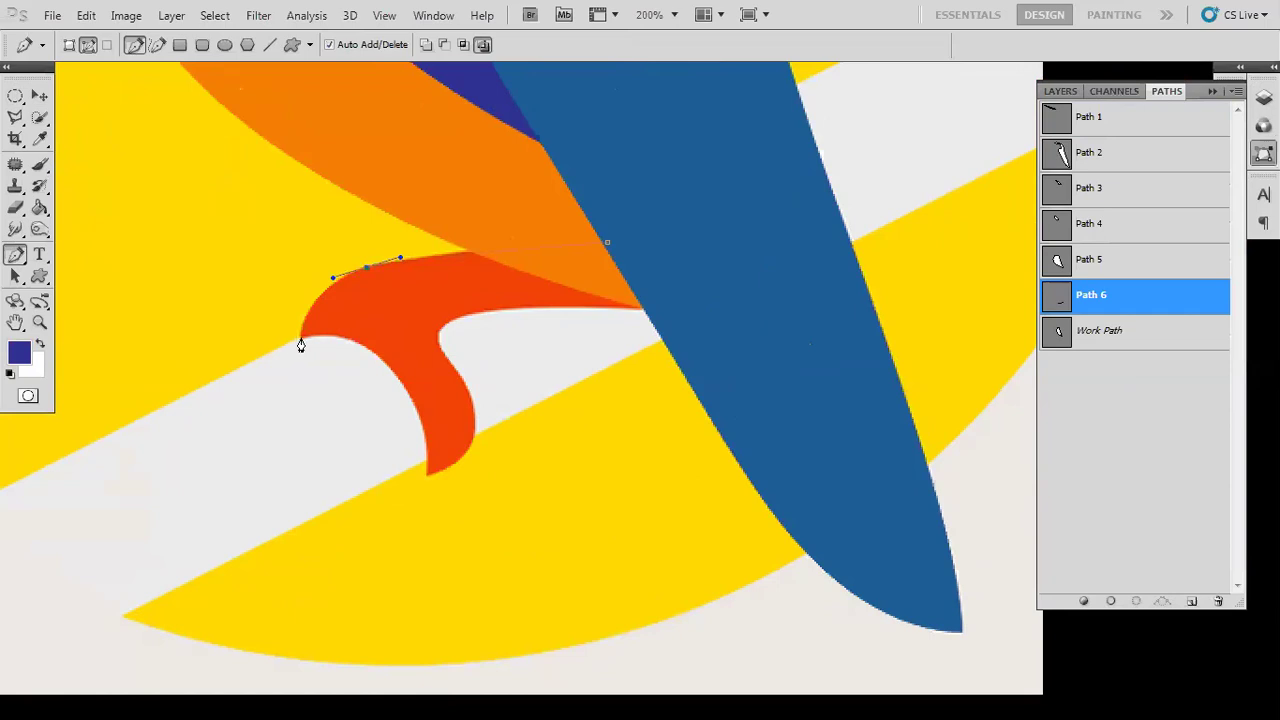
mouse_move(299, 341)
mouse_down()
mouse_move(305, 371)
mouse_move(318, 341)
mouse_up()
drag(428, 474, 457, 497)
drag(457, 428, 413, 440)
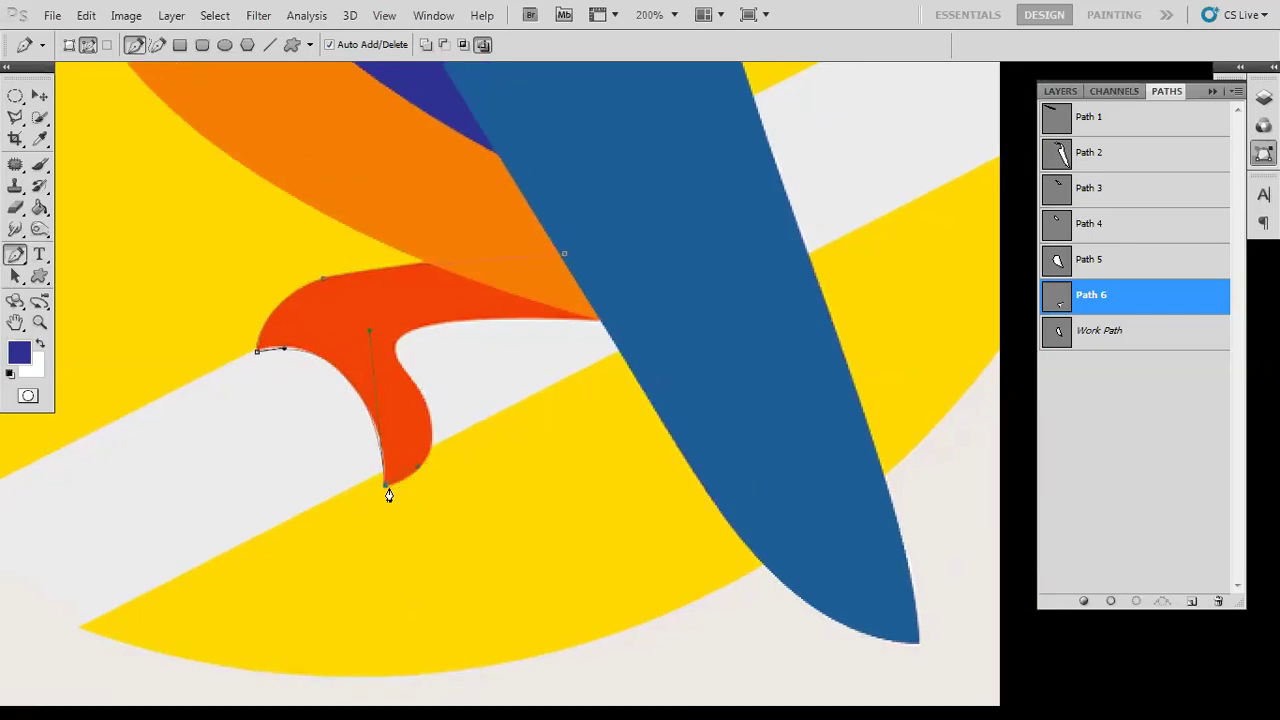
- Trace the foot's rear edge back up to the wing, close the path over the wing, and load it as a selection
click(432, 436)
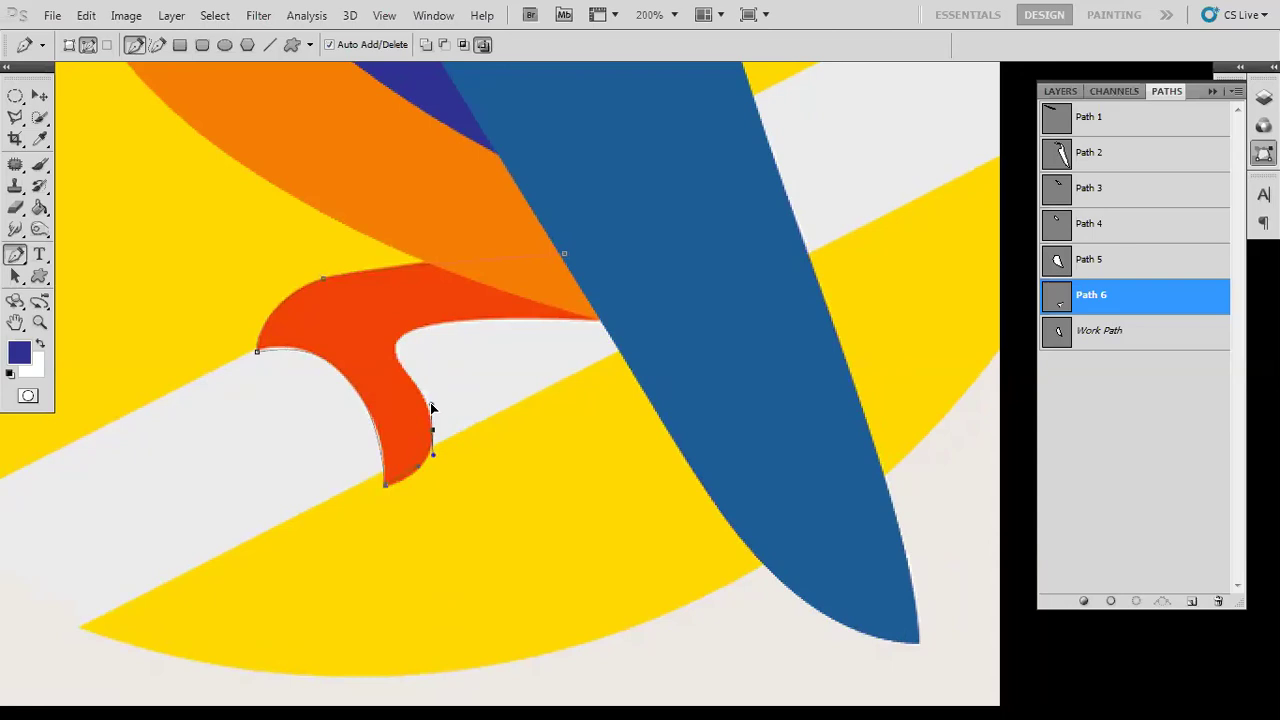
scroll(416, 392, up, 3)
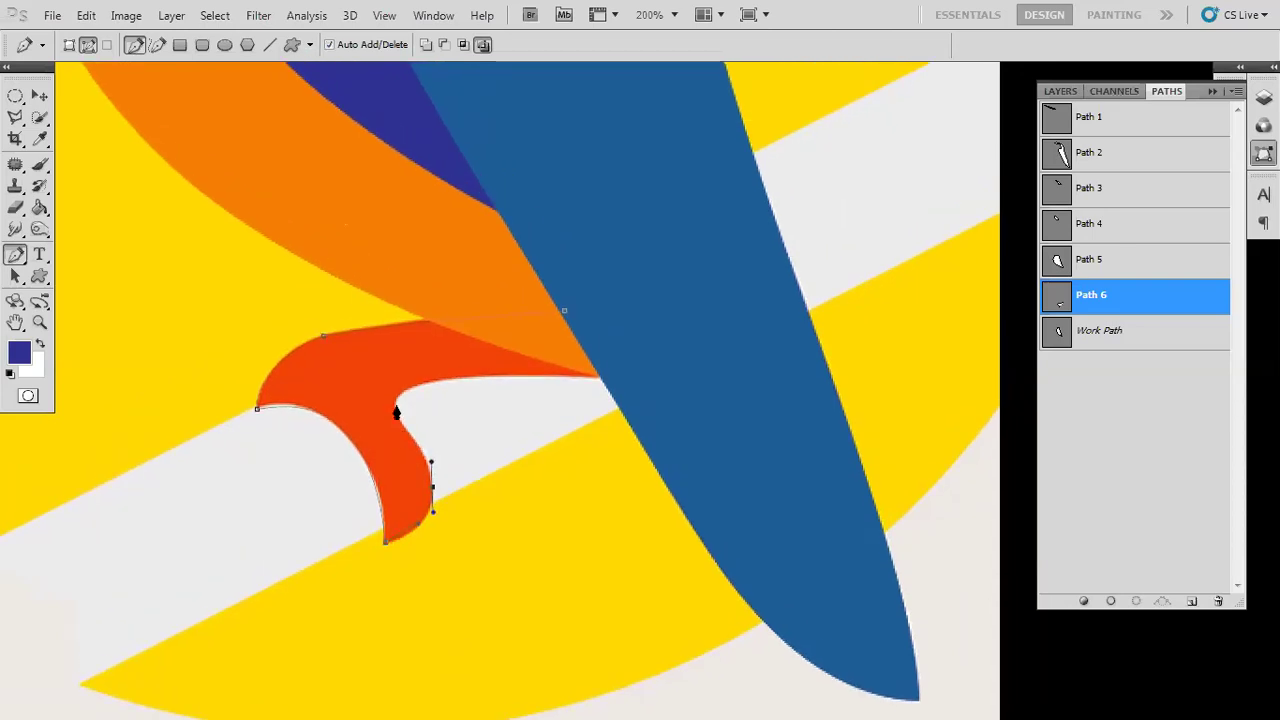
drag(396, 401, 404, 382)
drag(383, 451, 351, 511)
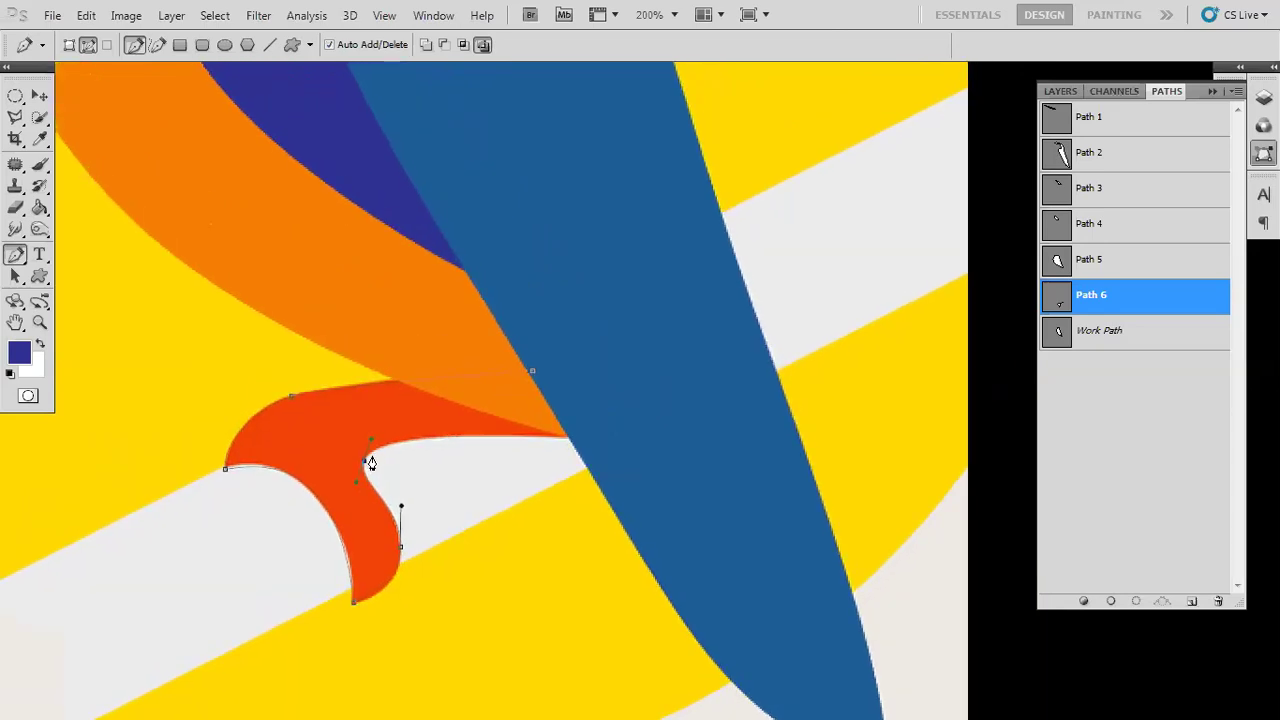
click(581, 440)
drag(584, 440, 531, 374)
key(ctrl+Return)
- Fill the foot selection with the sampled red-orange on a new layer directly above the Background, and deselect
key(i)
click(334, 418)
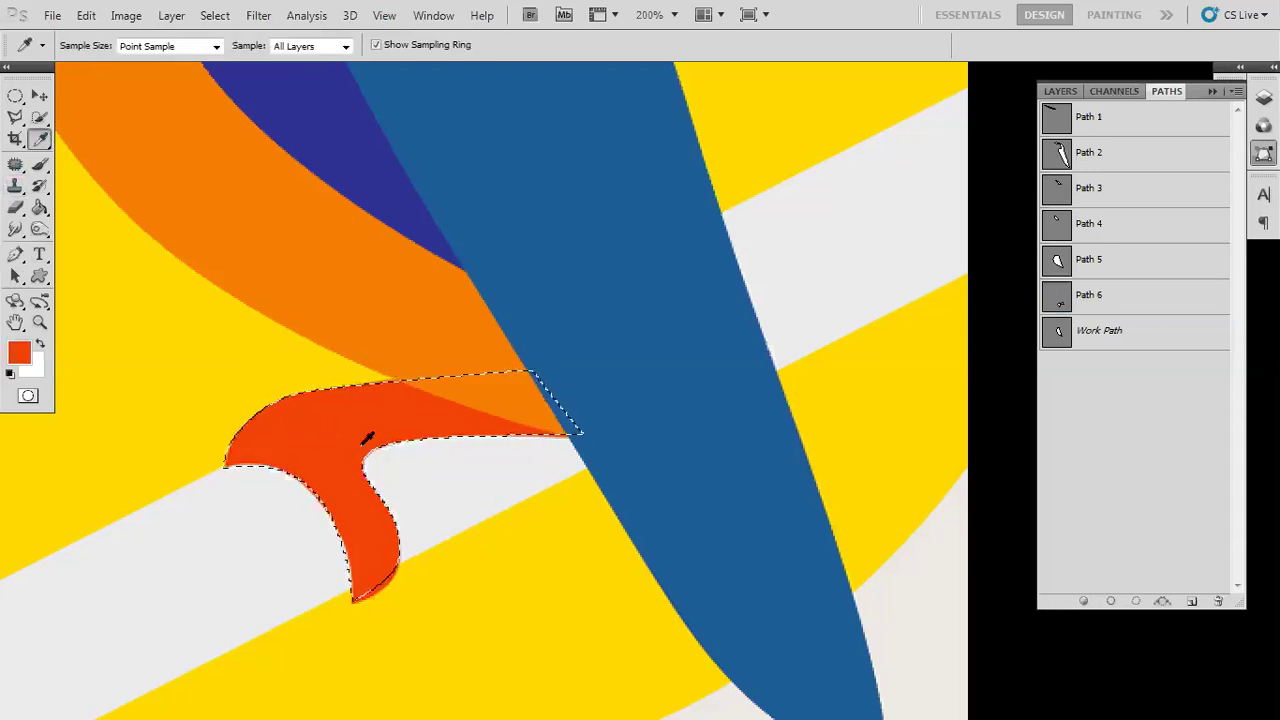
click(1076, 92)
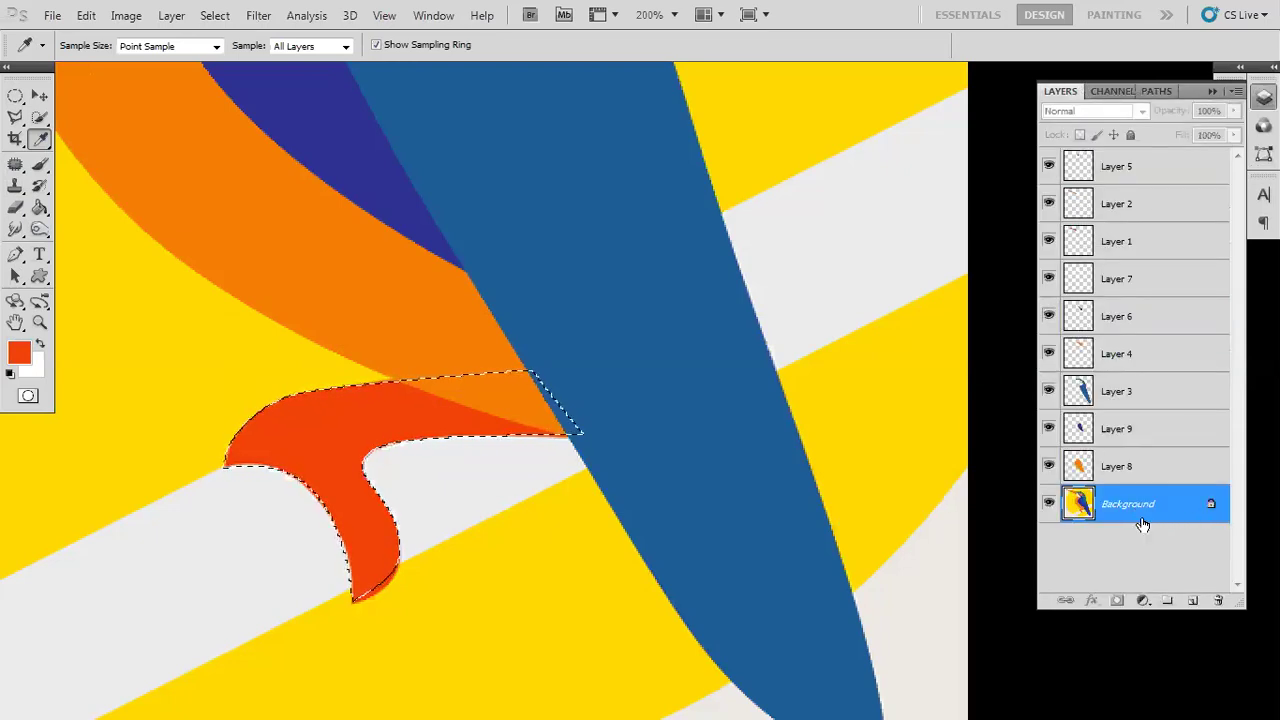
click(1192, 600)
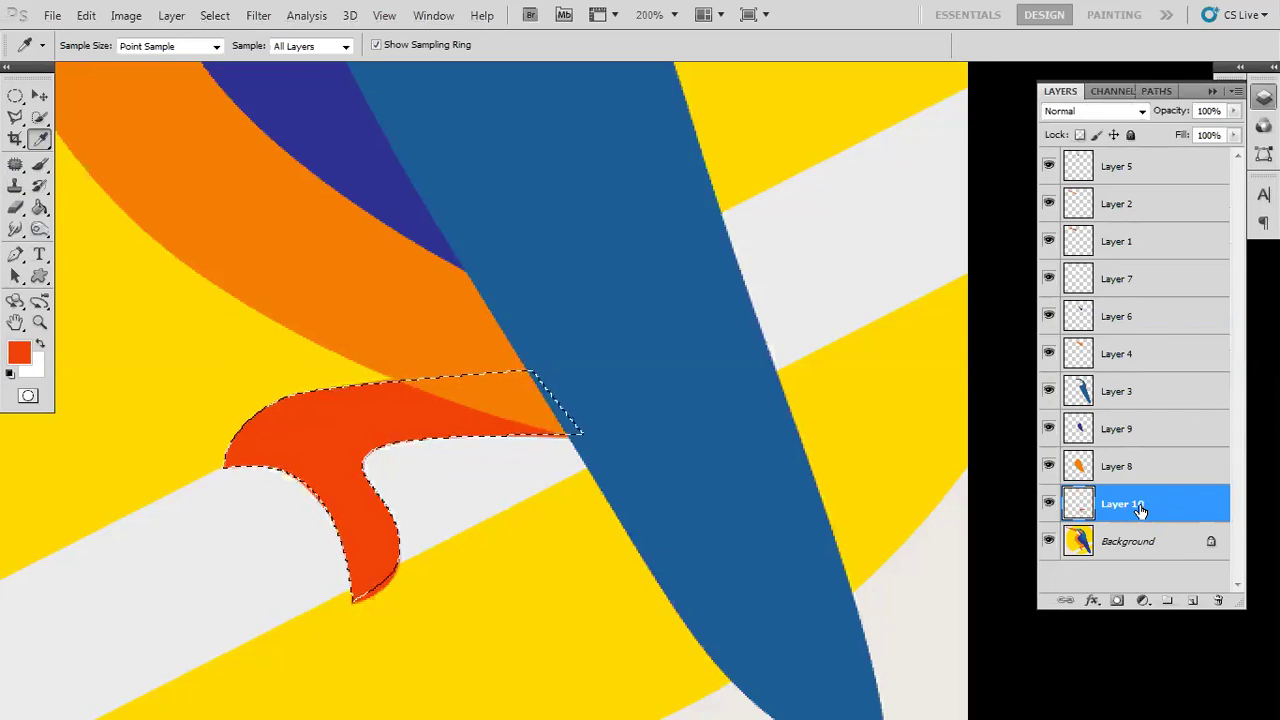
key(v)
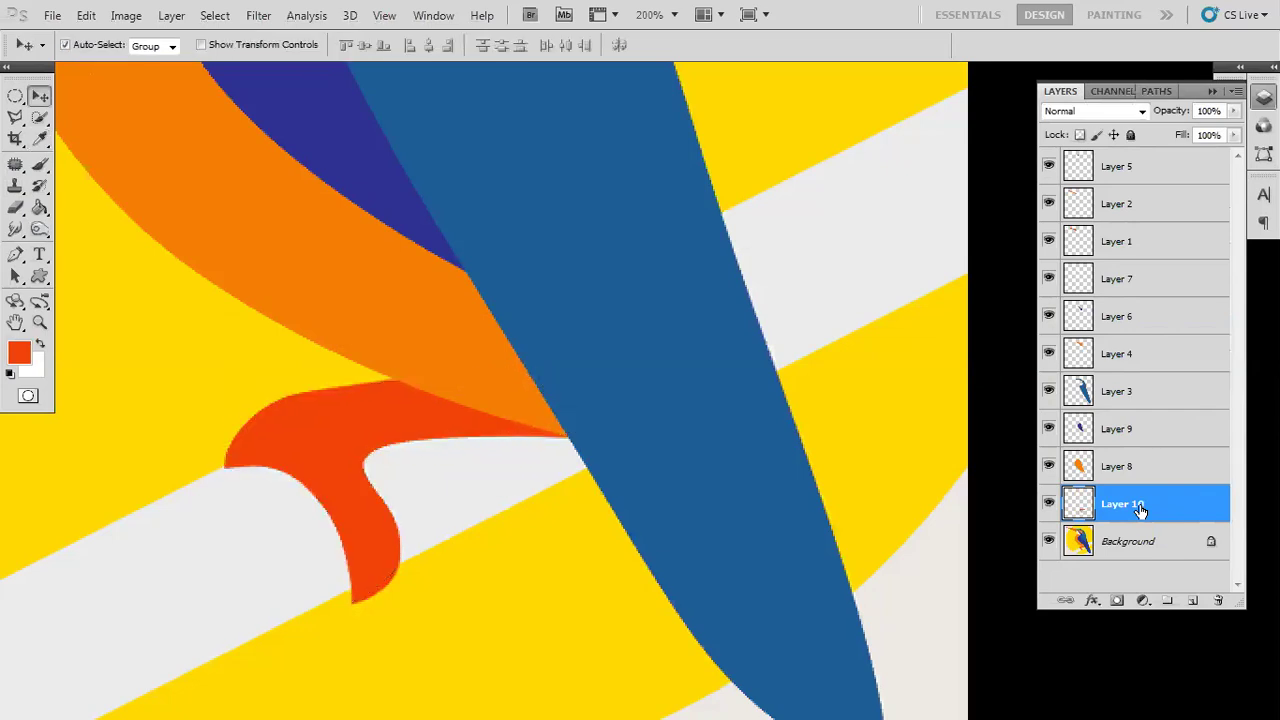
- Hide the Background layer and view the whole traced bird on transparency
click(1048, 541)
key(ctrl+minus)
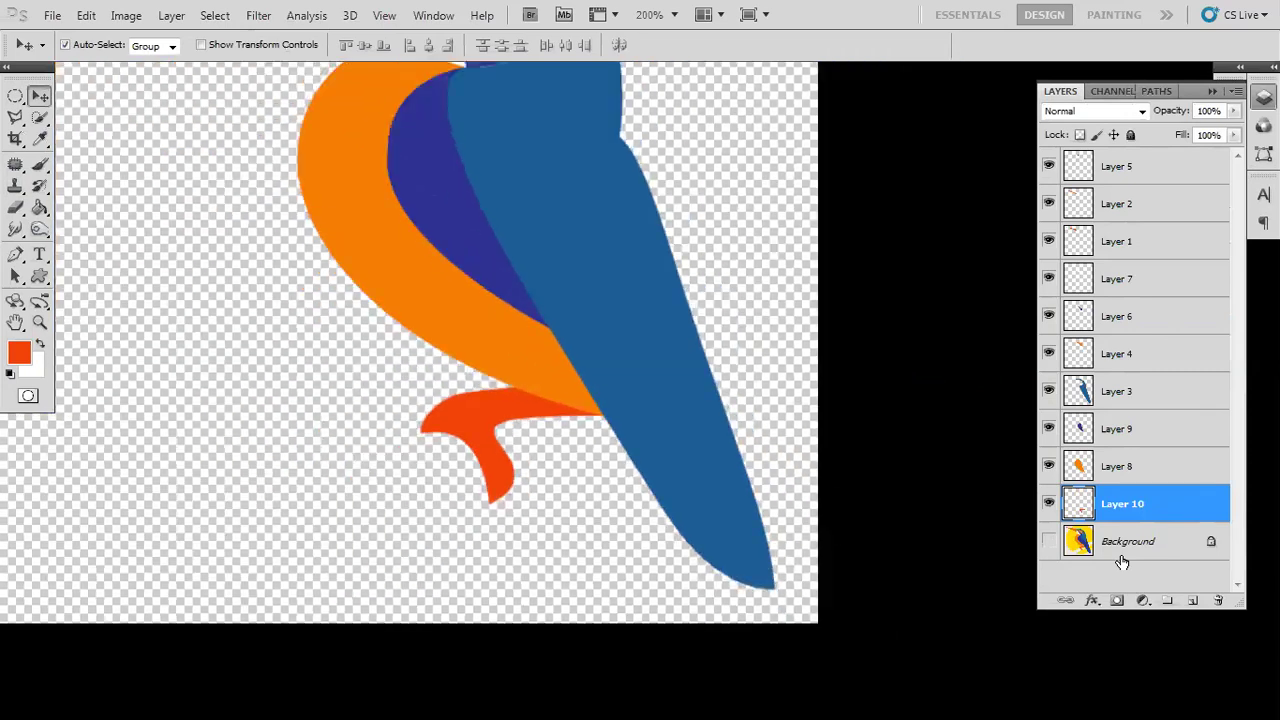
key(ctrl+minus)
key(ctrl+minus)
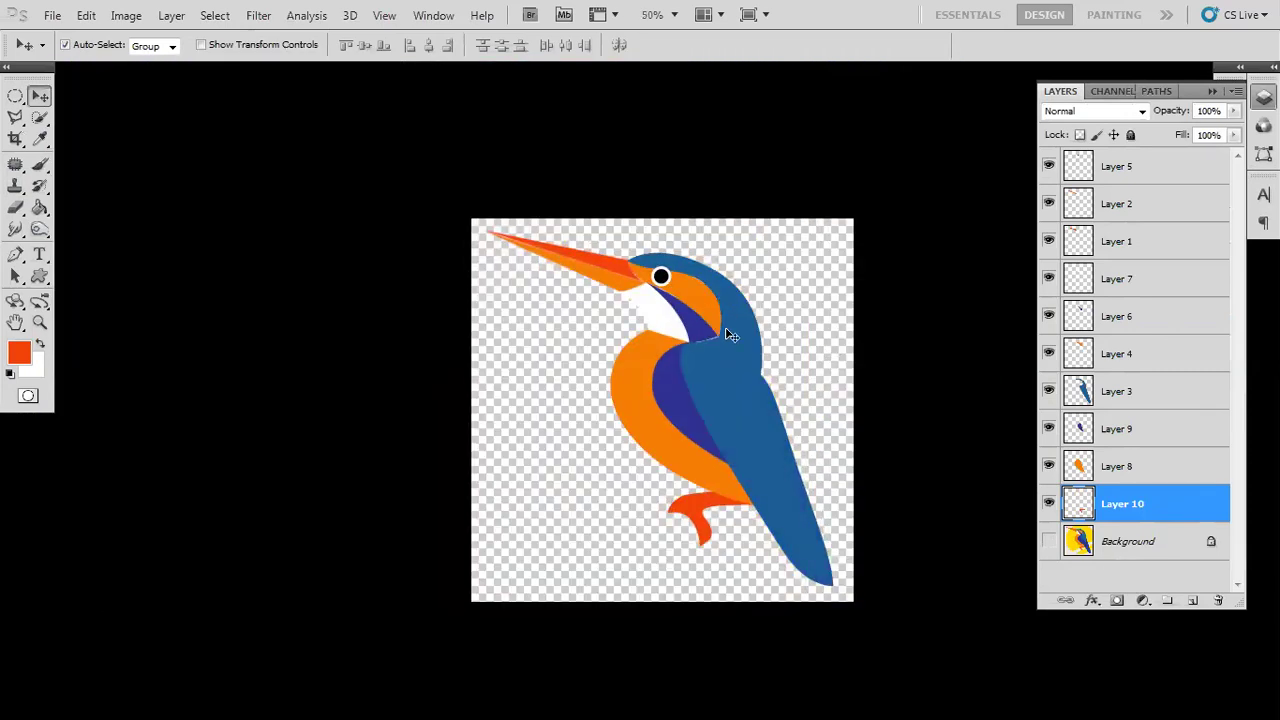
- Examine the seams around the dark blue cheek stripe and activate its outline, Path 3
scroll(741, 360, up, 5)
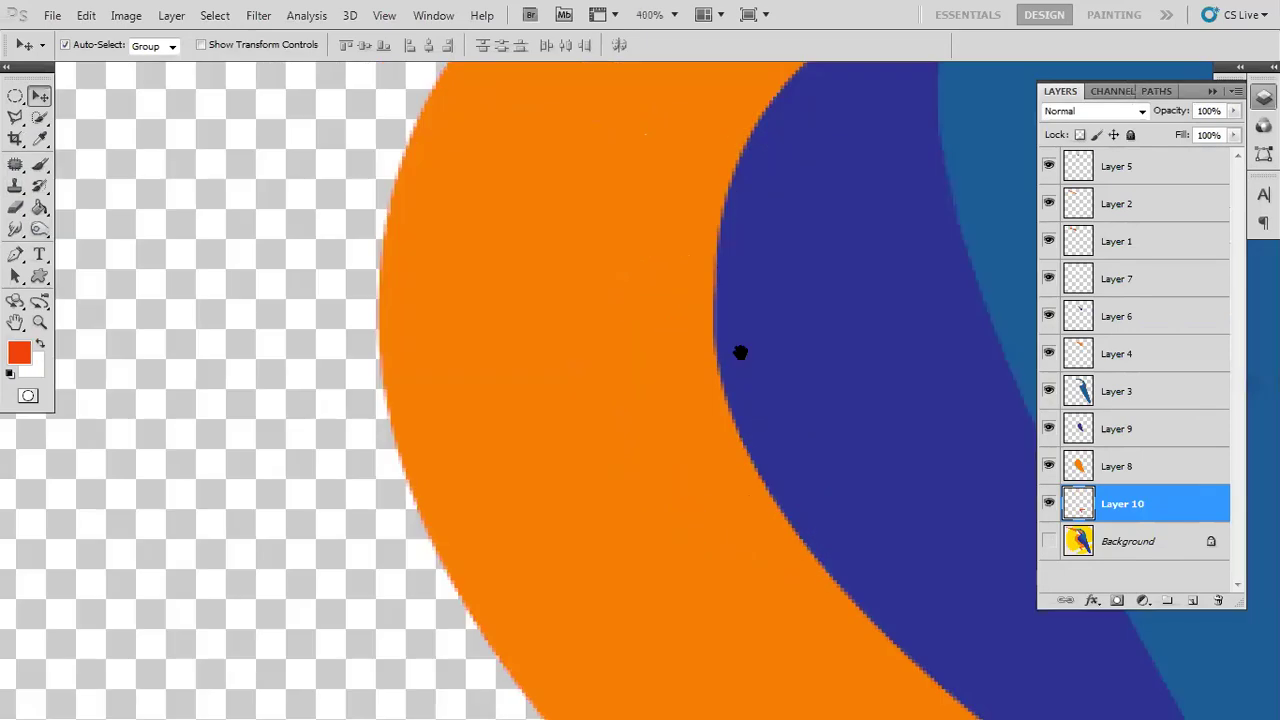
drag(740, 353, 594, 540)
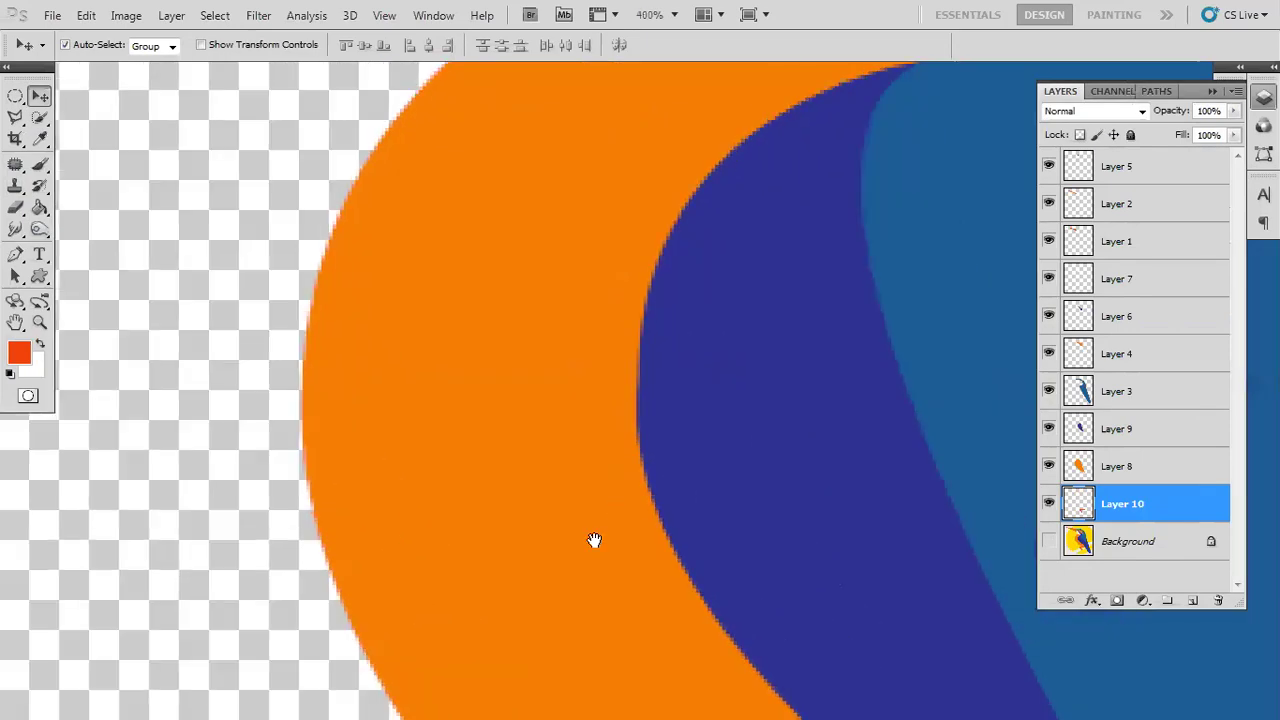
drag(637, 374, 247, 457)
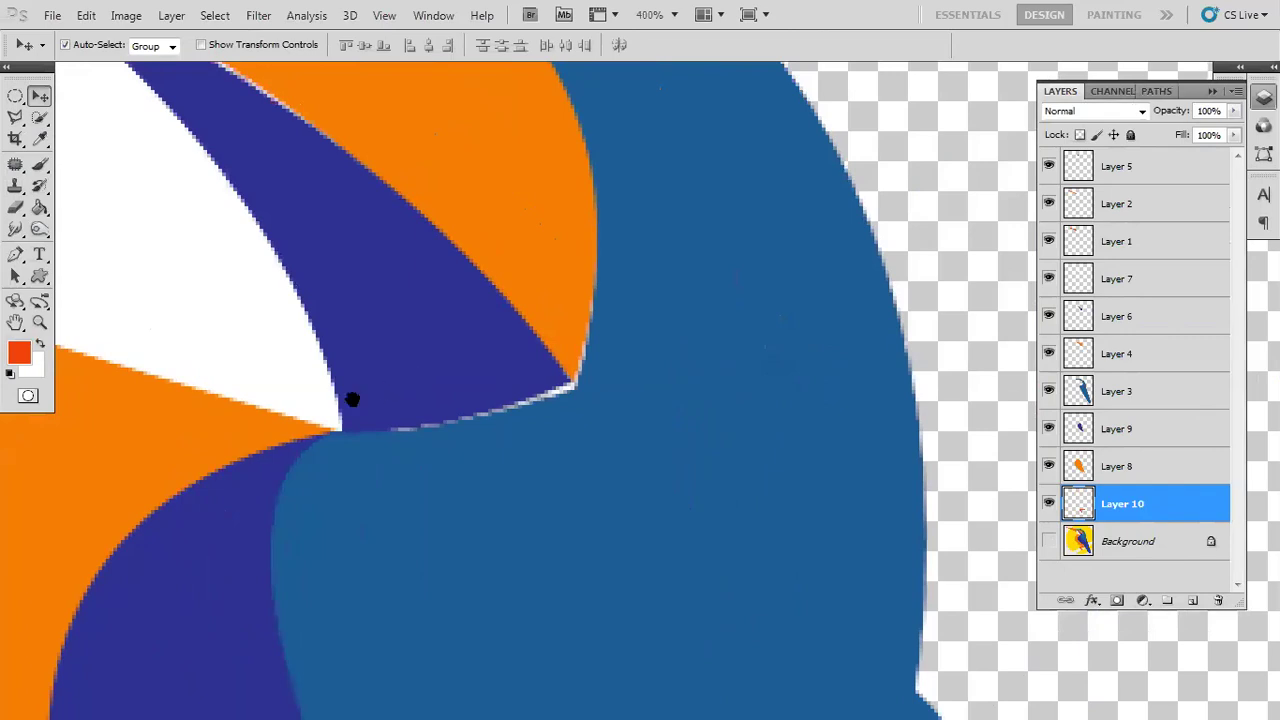
drag(351, 400, 257, 451)
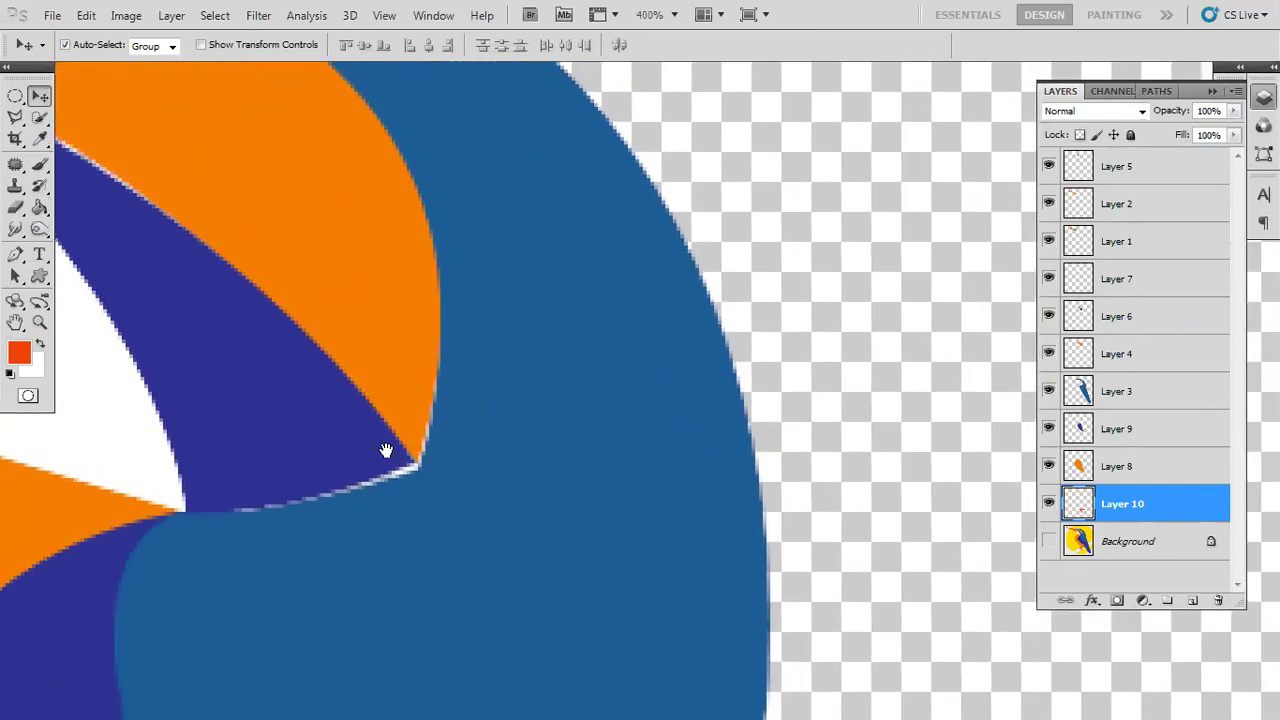
drag(375, 450, 426, 487)
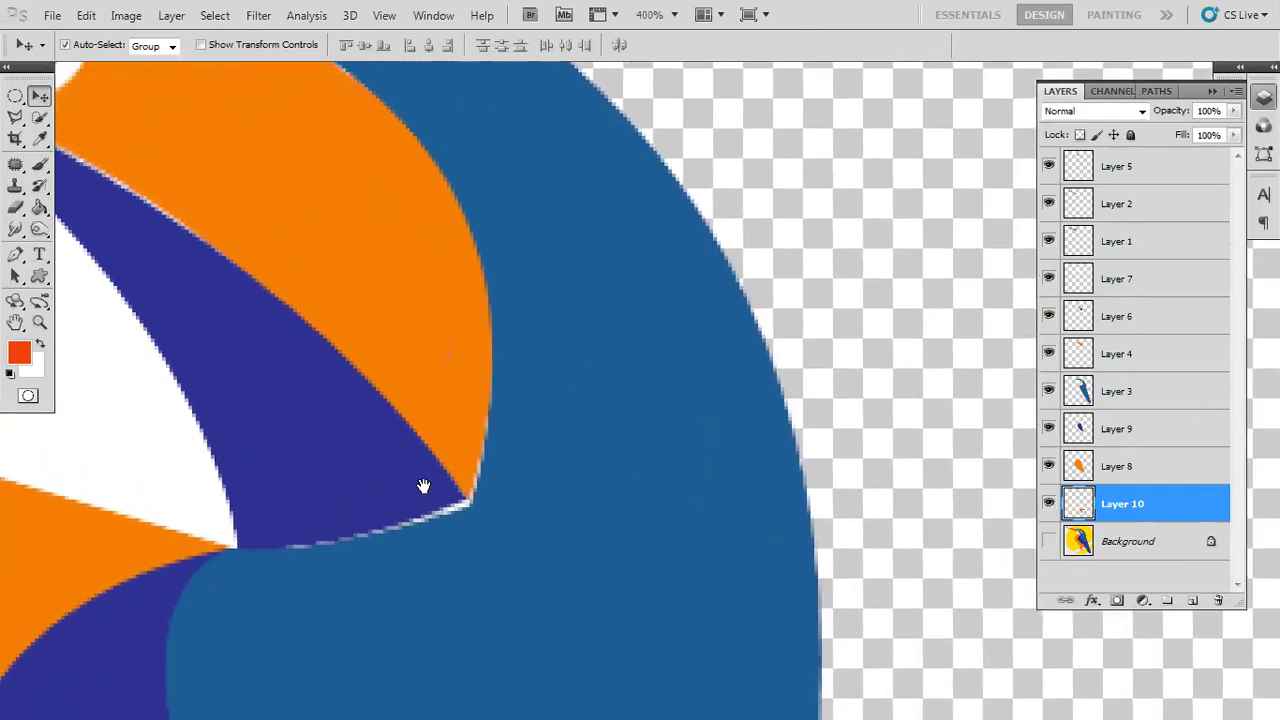
click(1163, 91)
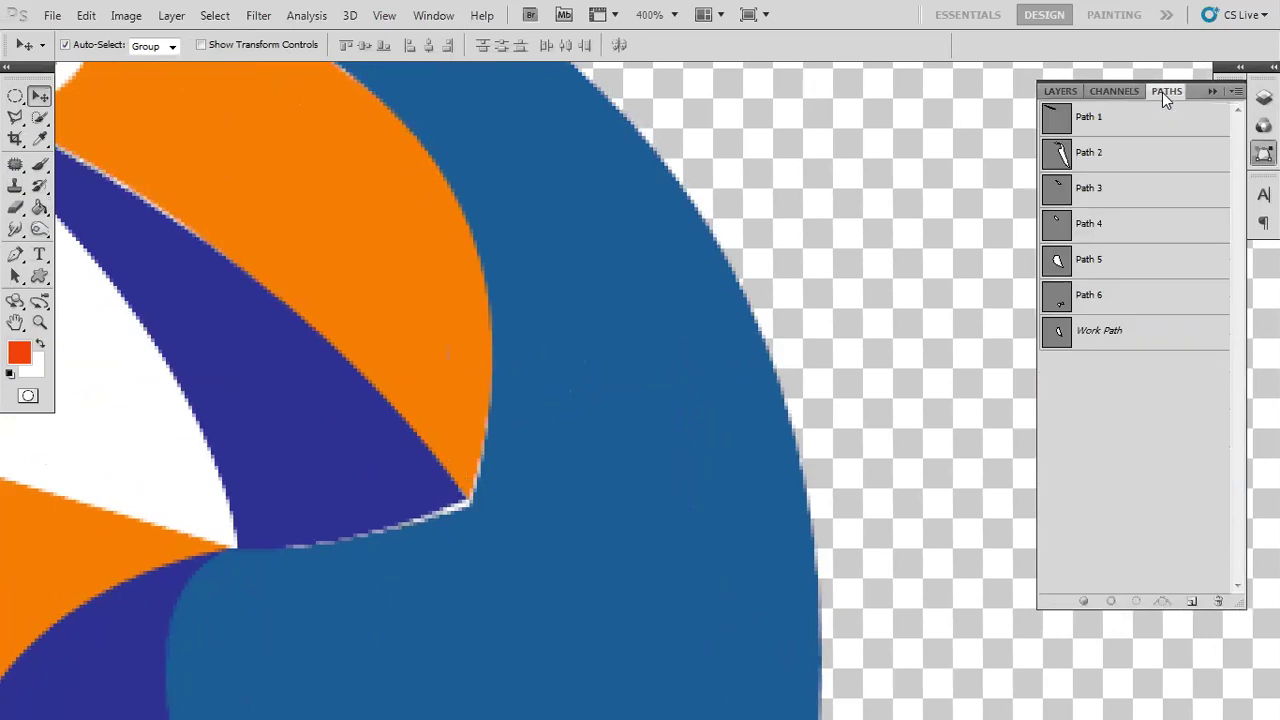
drag(686, 300, 927, 306)
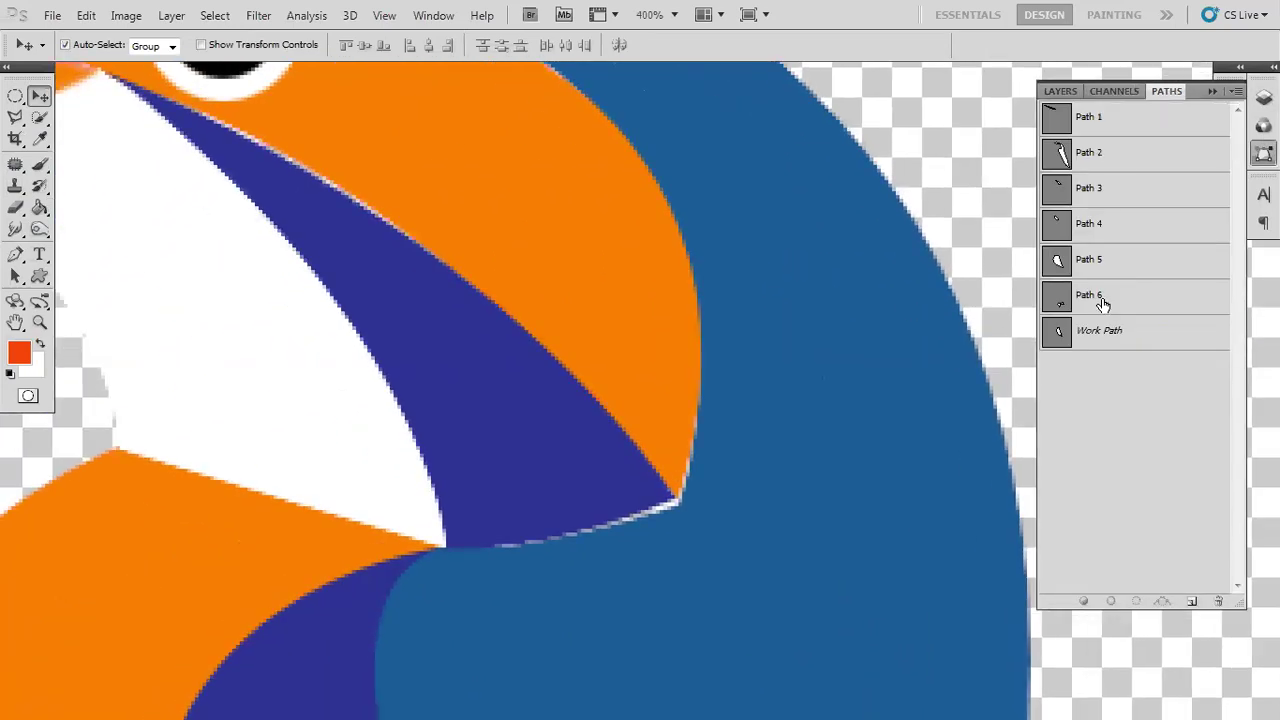
click(1058, 268)
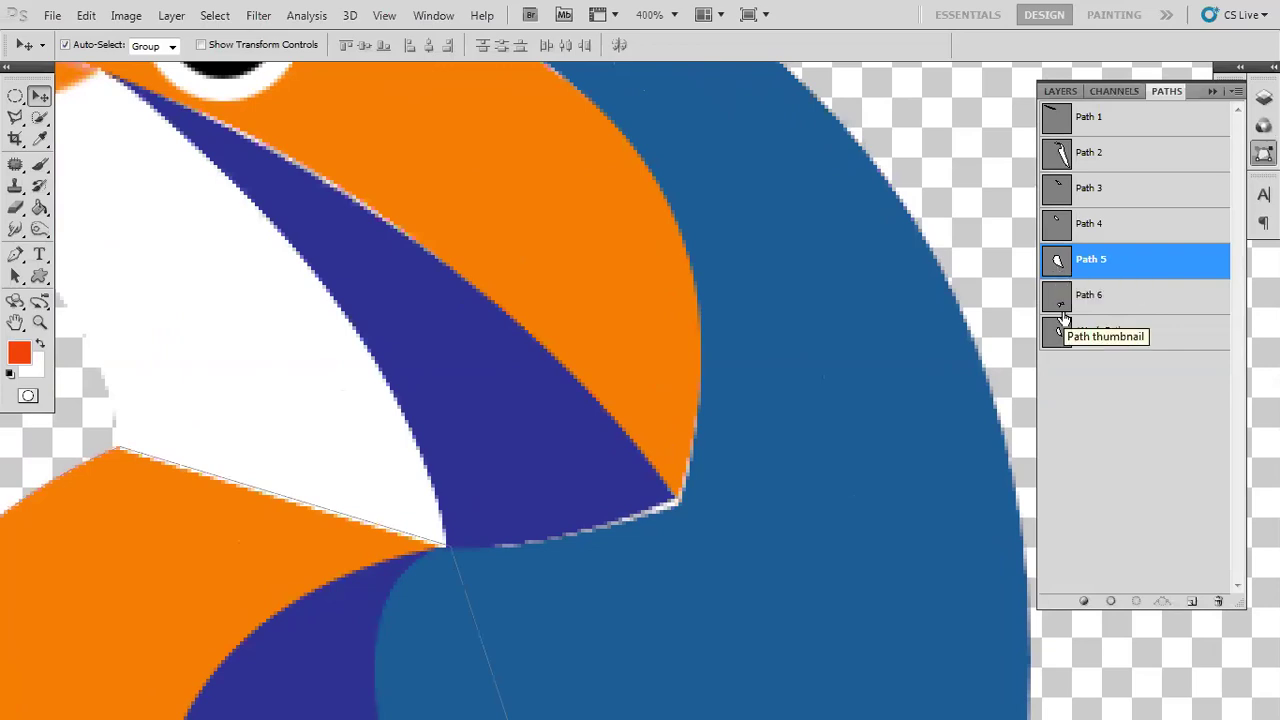
click(1058, 212)
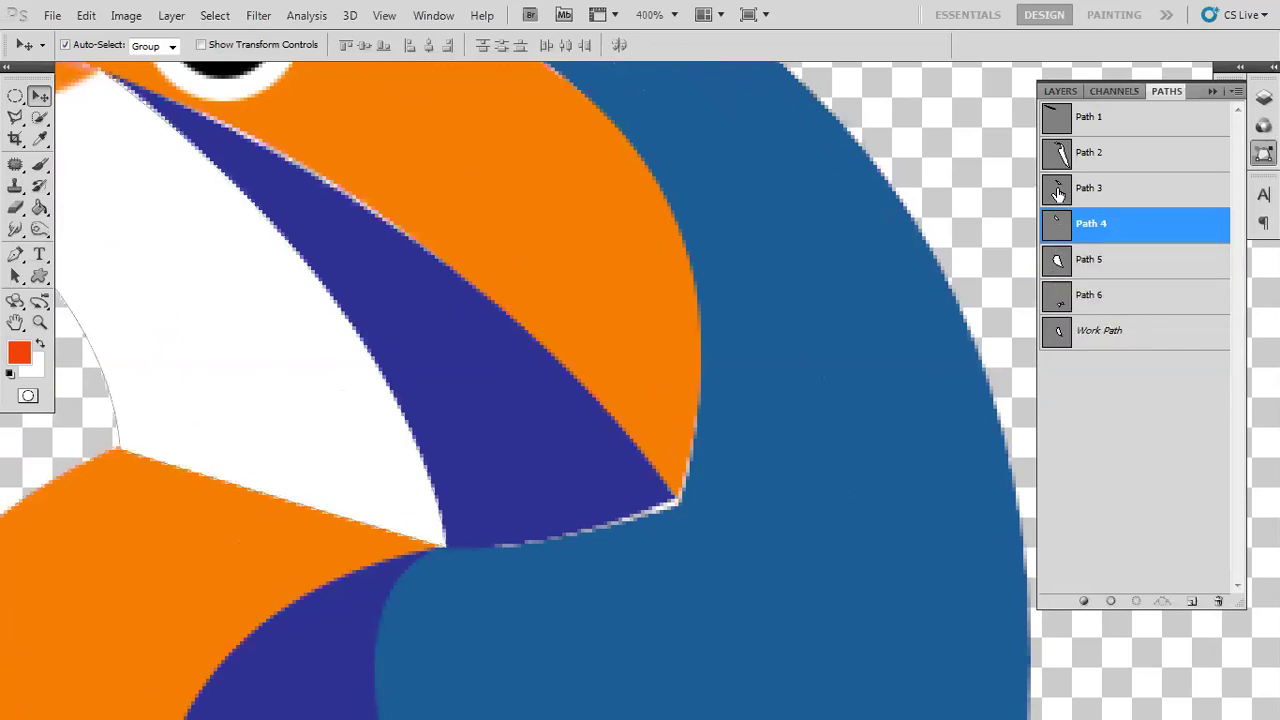
click(1058, 190)
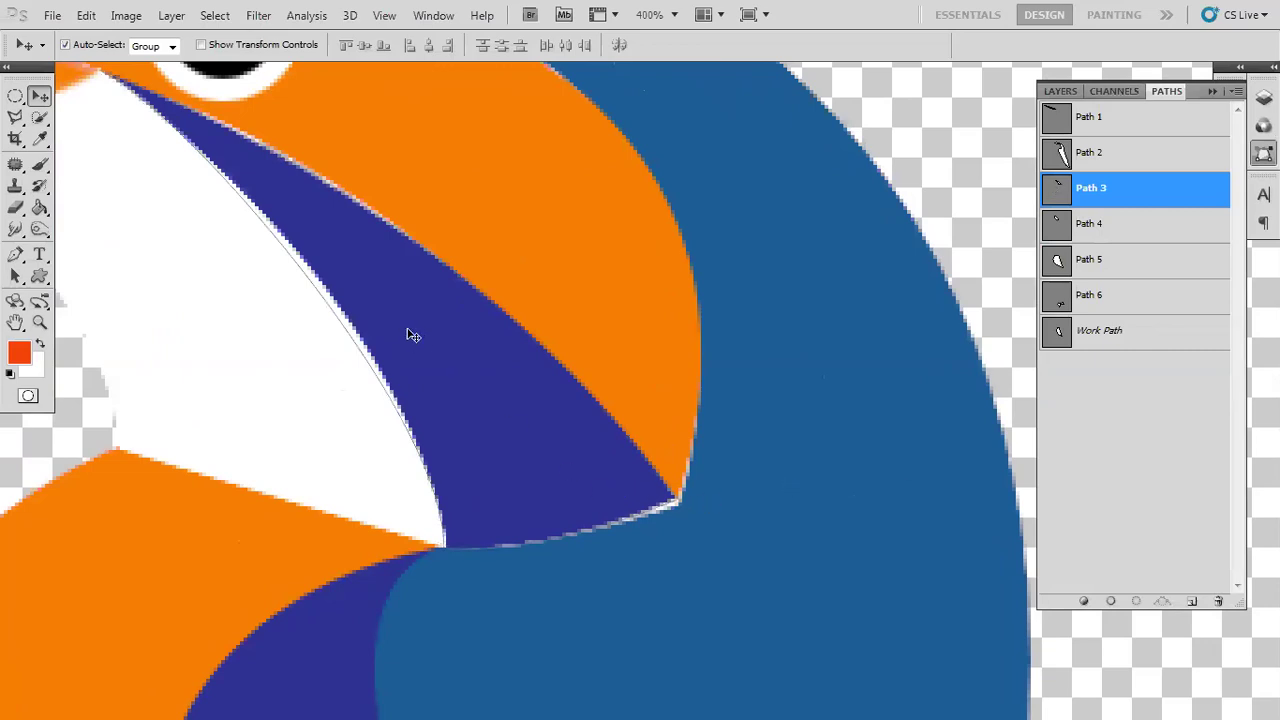
- Move Path 3's rear lower anchor outward over the white seam between the dark blue cheek stripe and the blue neck
click(390, 401)
click(676, 503)
click(444, 550)
key(alt)
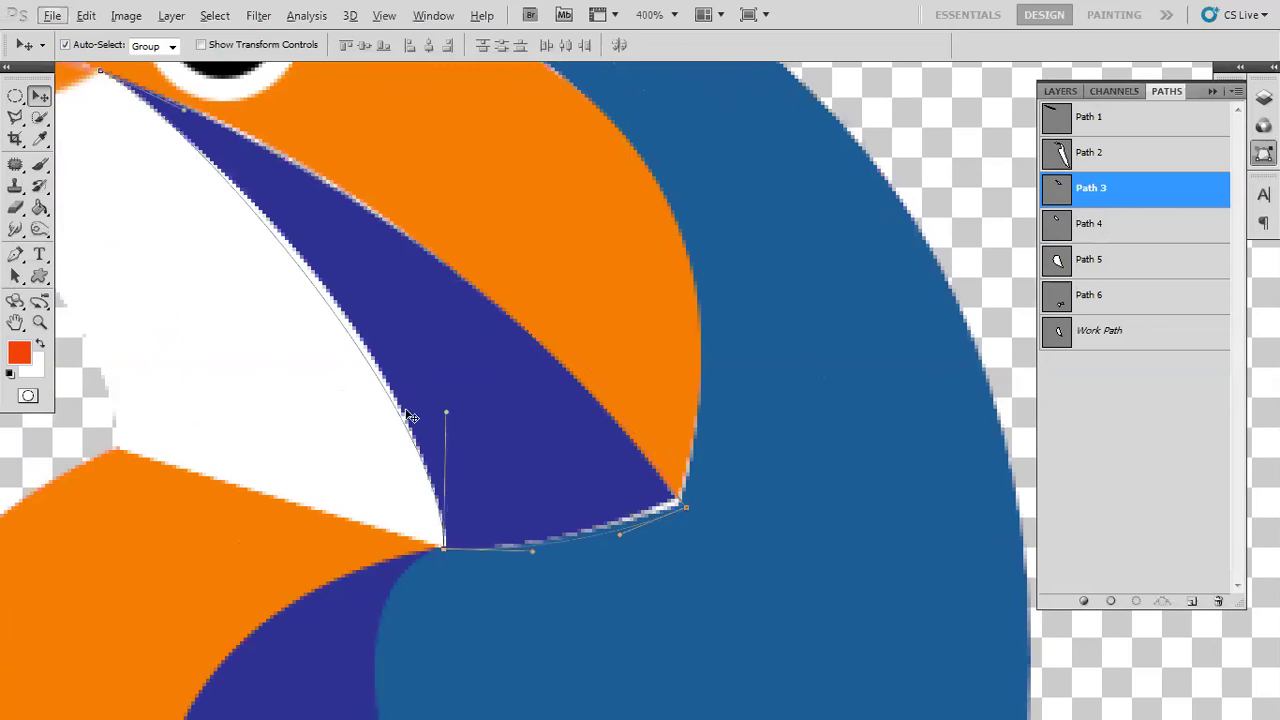
- Try to nudge the dark blue cheek stripe upward to close the seam with the orange face patch, and undo it
key(space)
drag(260, 183, 368, 309)
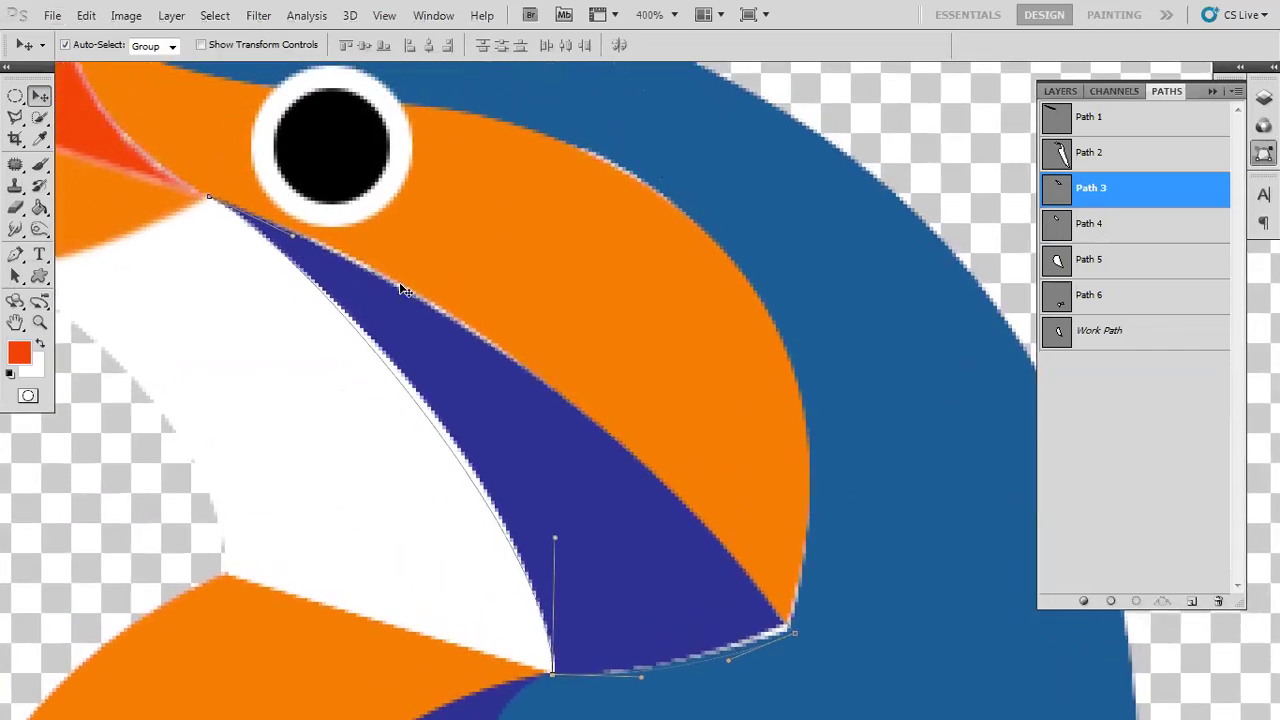
key(alt)
key(alt)
key(Up)
key(Up)
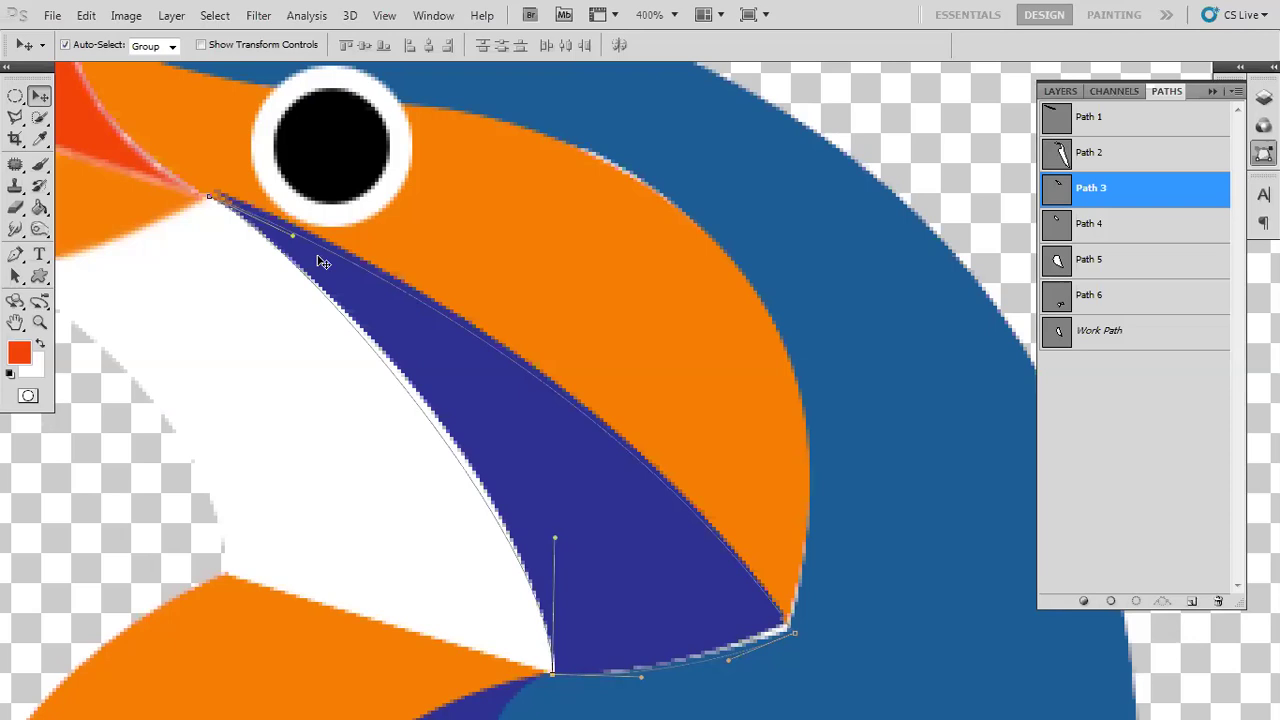
key(Up)
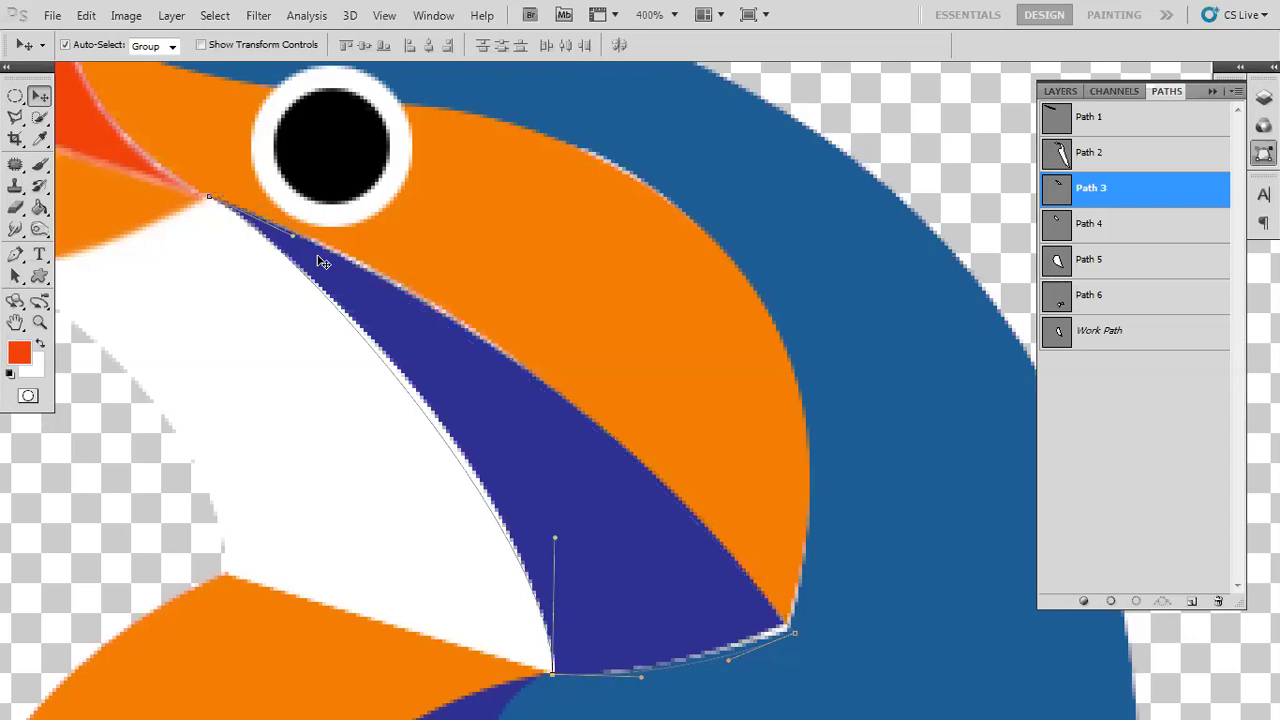
click(207, 197)
drag(295, 241, 293, 233)
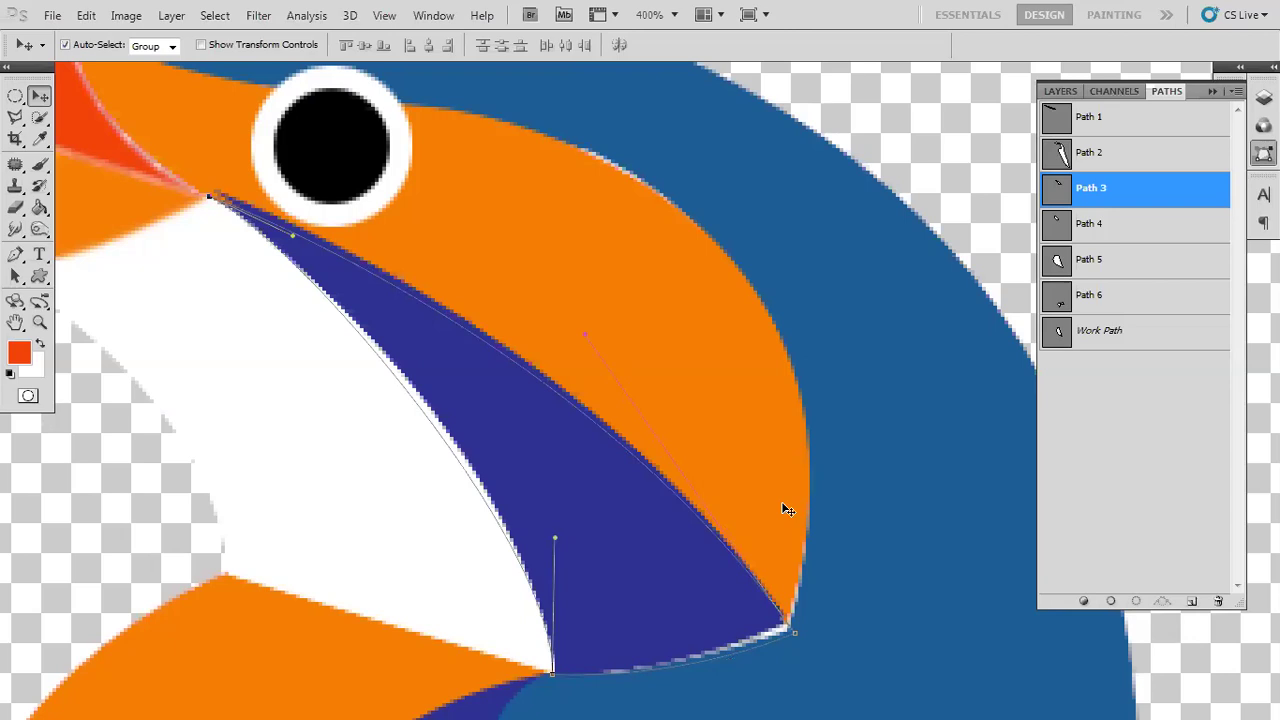
key(ctrl+z)
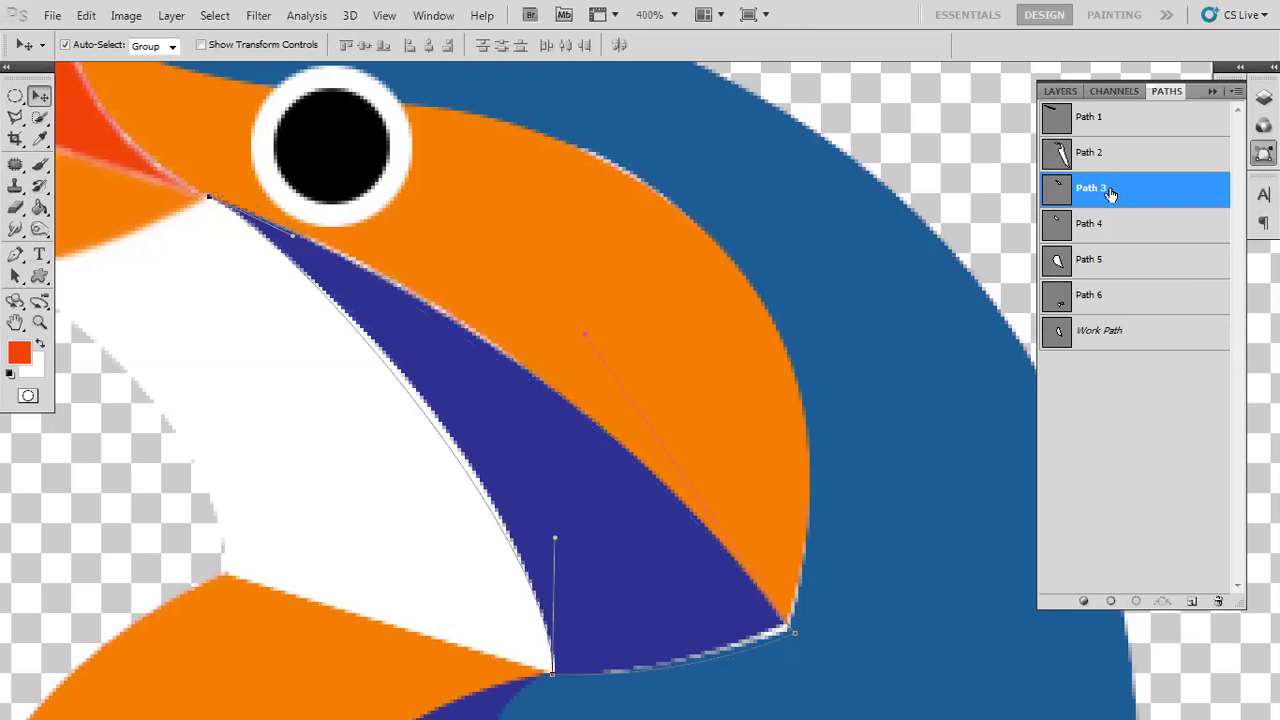
- Bow Path 3's upper curve outward over the seam with the orange face patch and load the path as a selection
drag(550, 457, 537, 349)
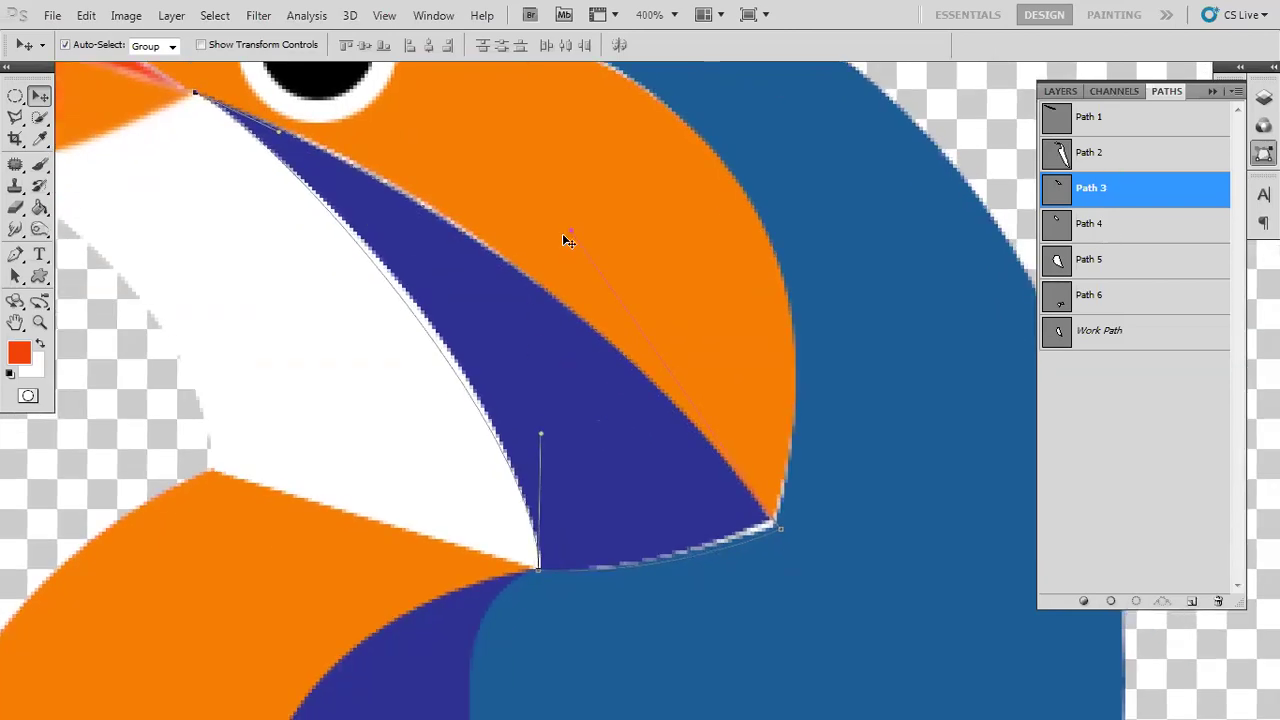
key(alt)
key(p)
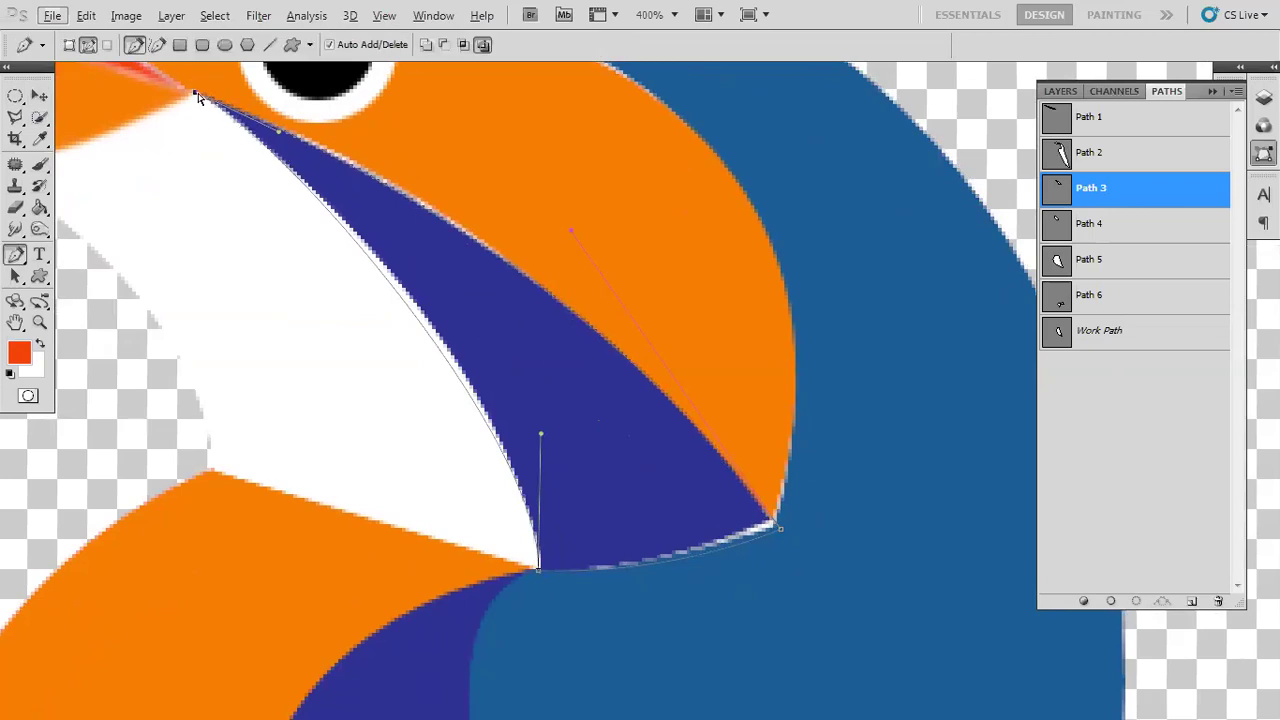
key(alt)
key(ctrl+Return)
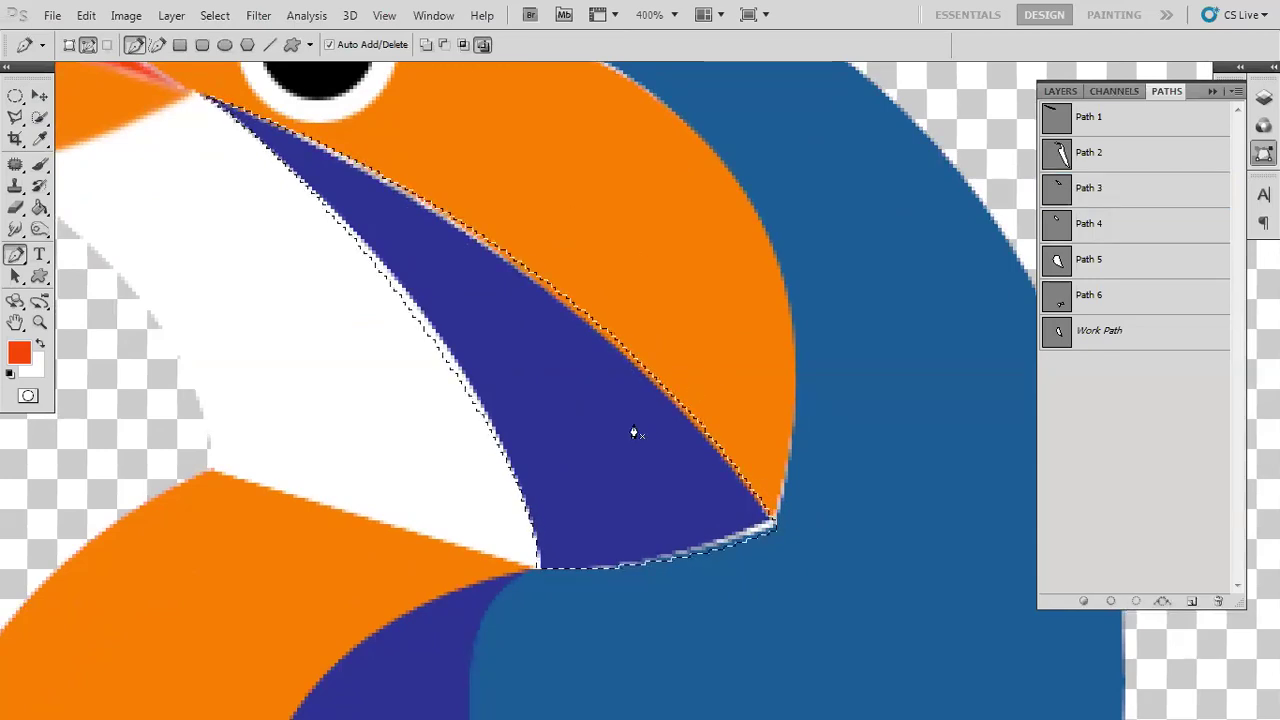
- Sample the stripe's dark blue, fill the selection with it on Layer 6, and deselect
key(v)
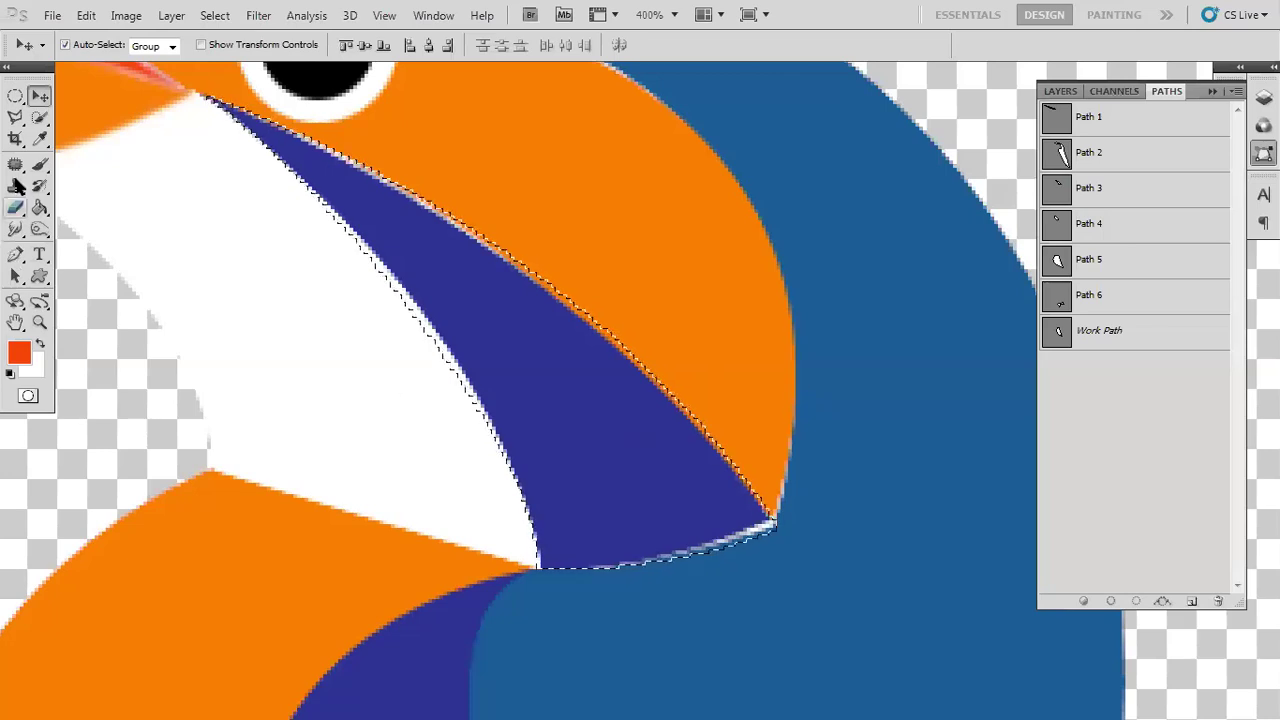
click(40, 141)
click(520, 306)
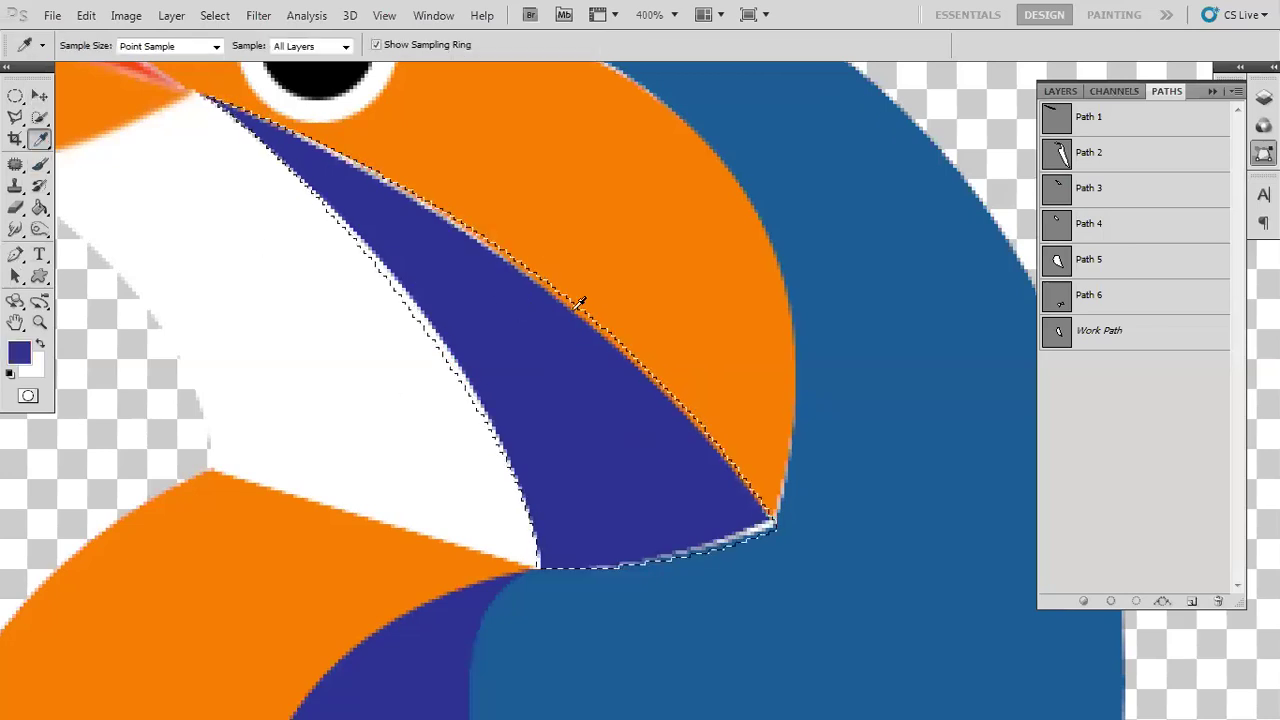
click(1078, 92)
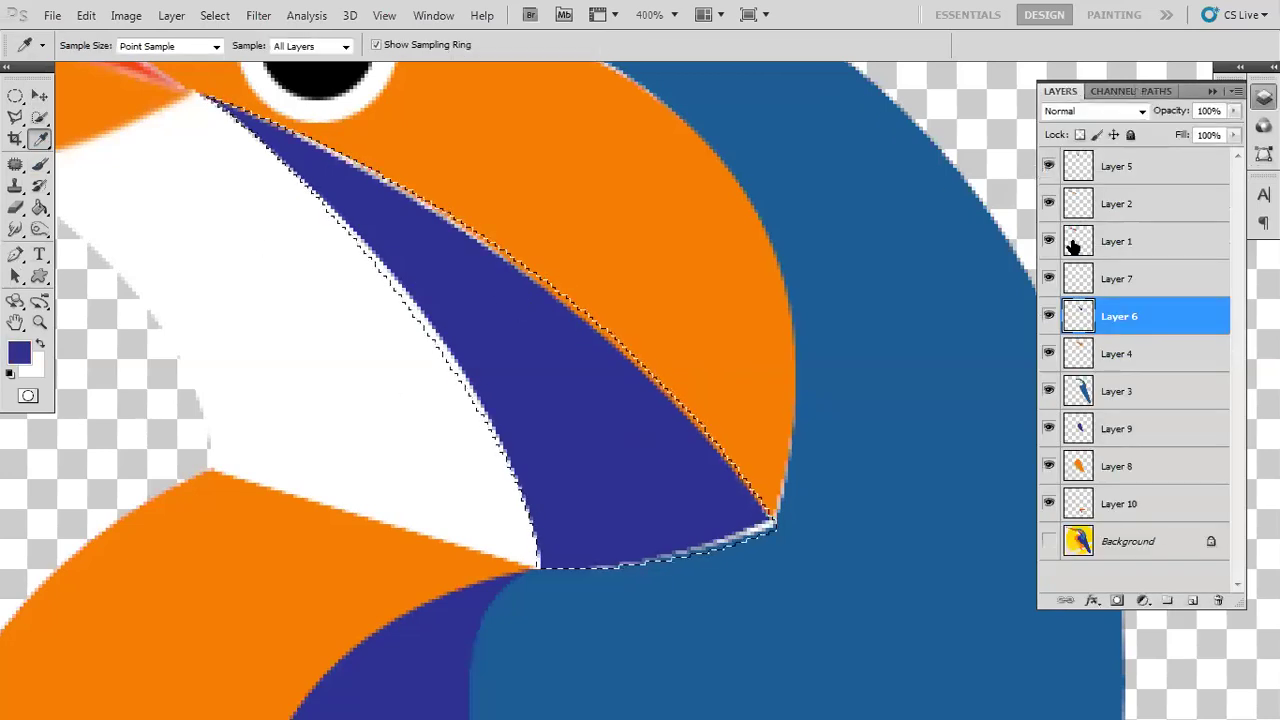
click(1050, 317)
click(1050, 317)
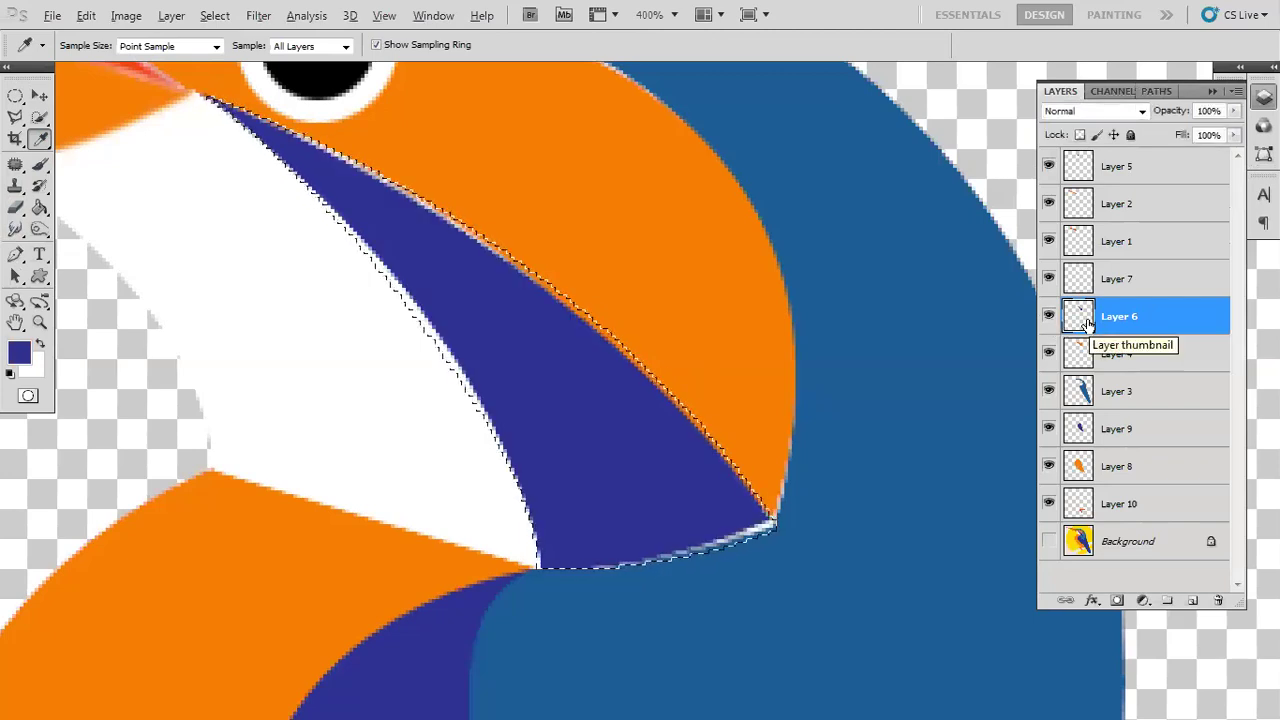
key(ctrl+d)
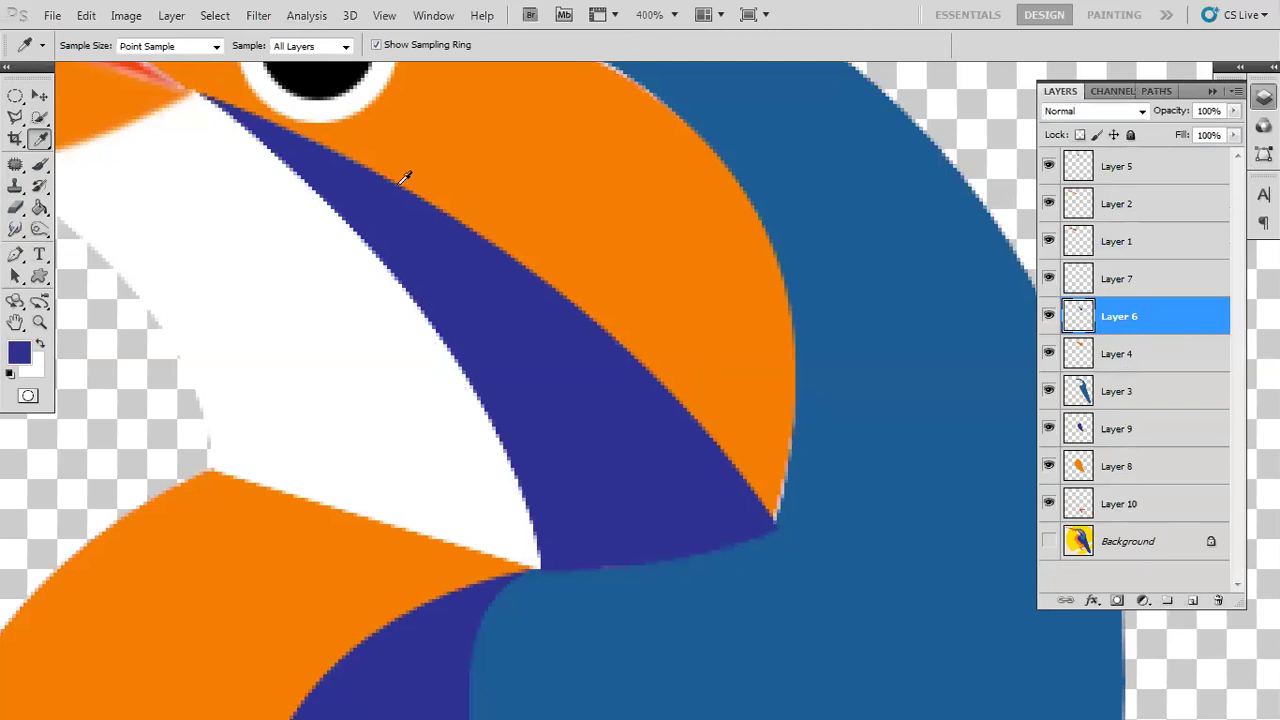
- Select both beak layers, Layer 1 and Layer 2, and nudge them two pixels right to close the seam with the face
drag(490, 341, 586, 451)
drag(358, 332, 820, 375)
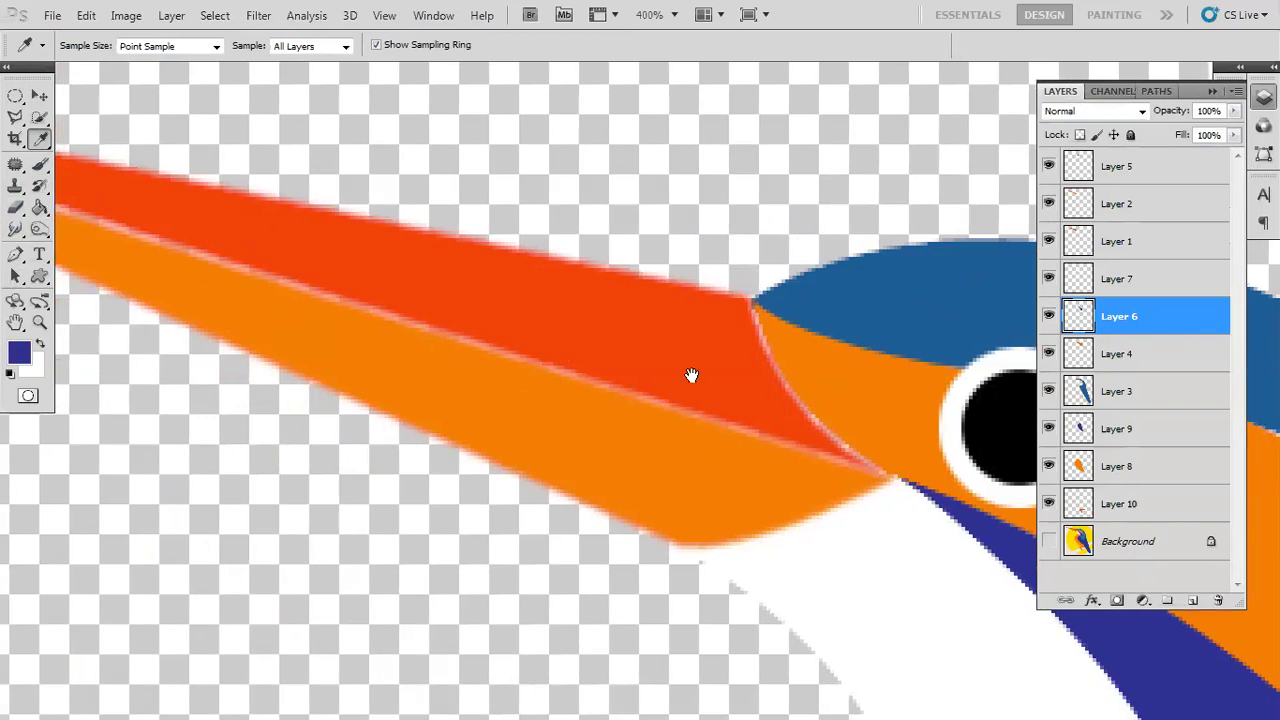
click(39, 95)
click(636, 352)
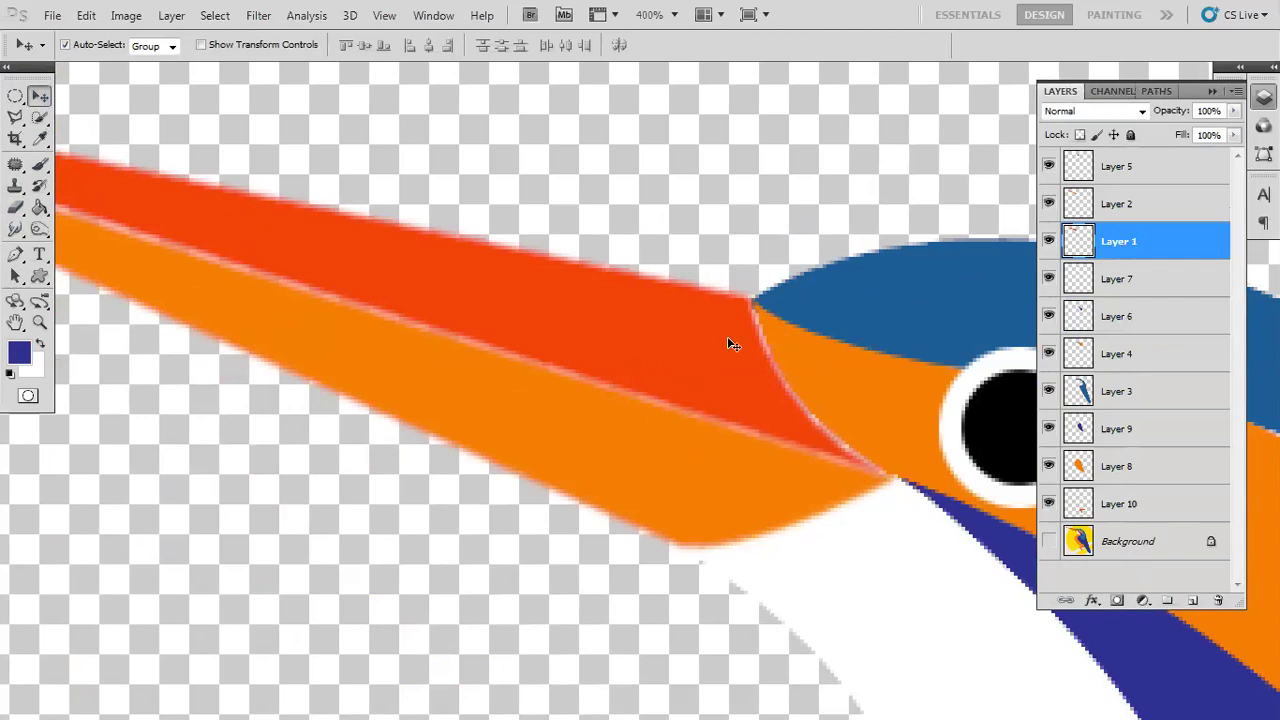
shift+click(446, 381)
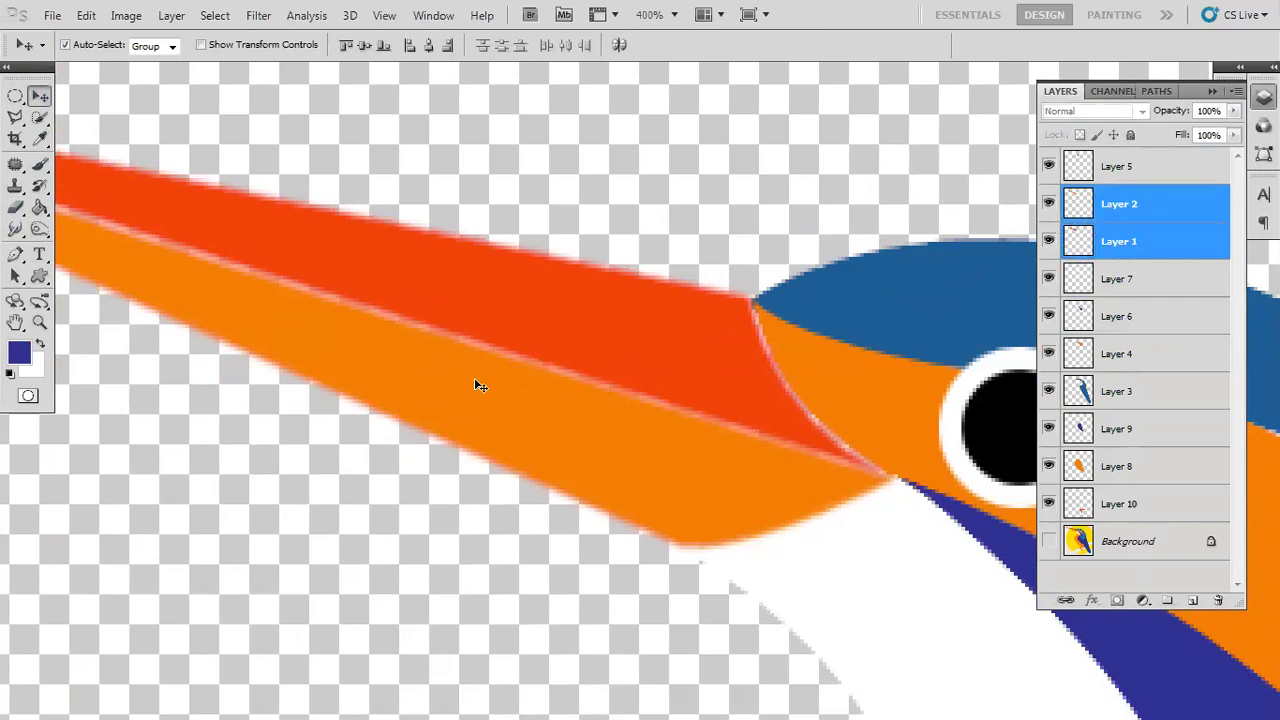
key(Right)
key(Right)
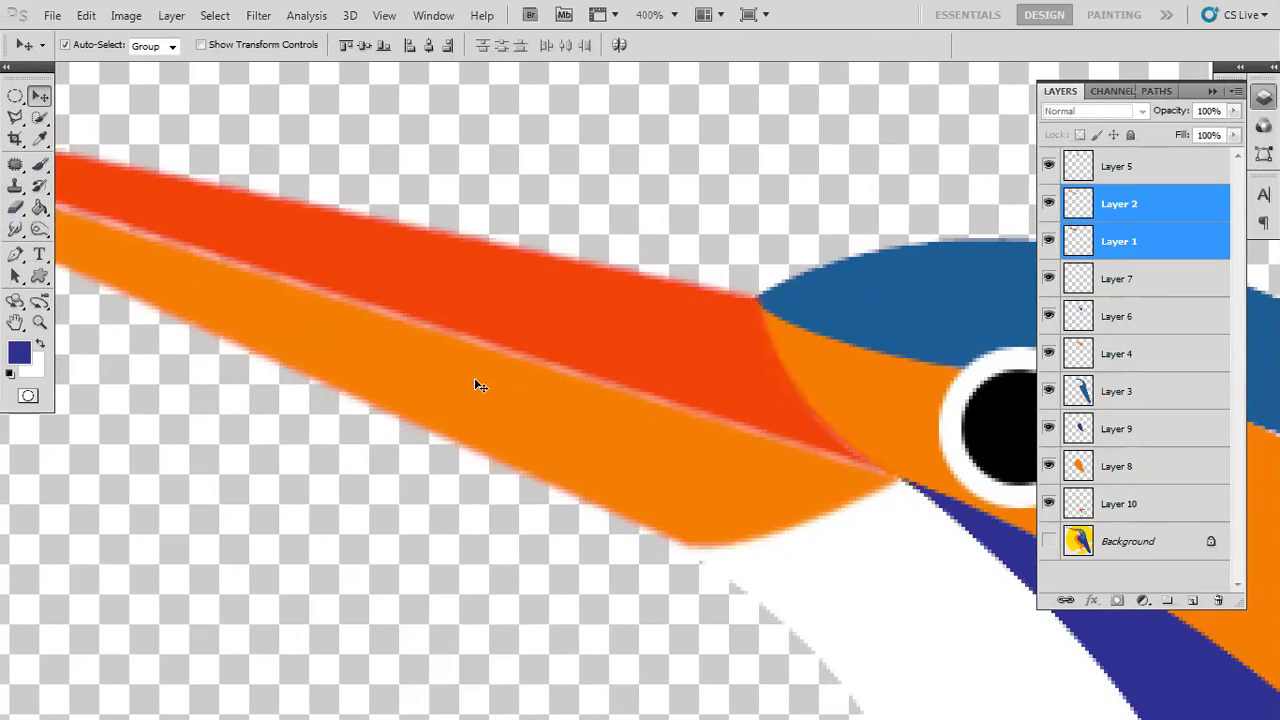
key(Left)
key(Left)
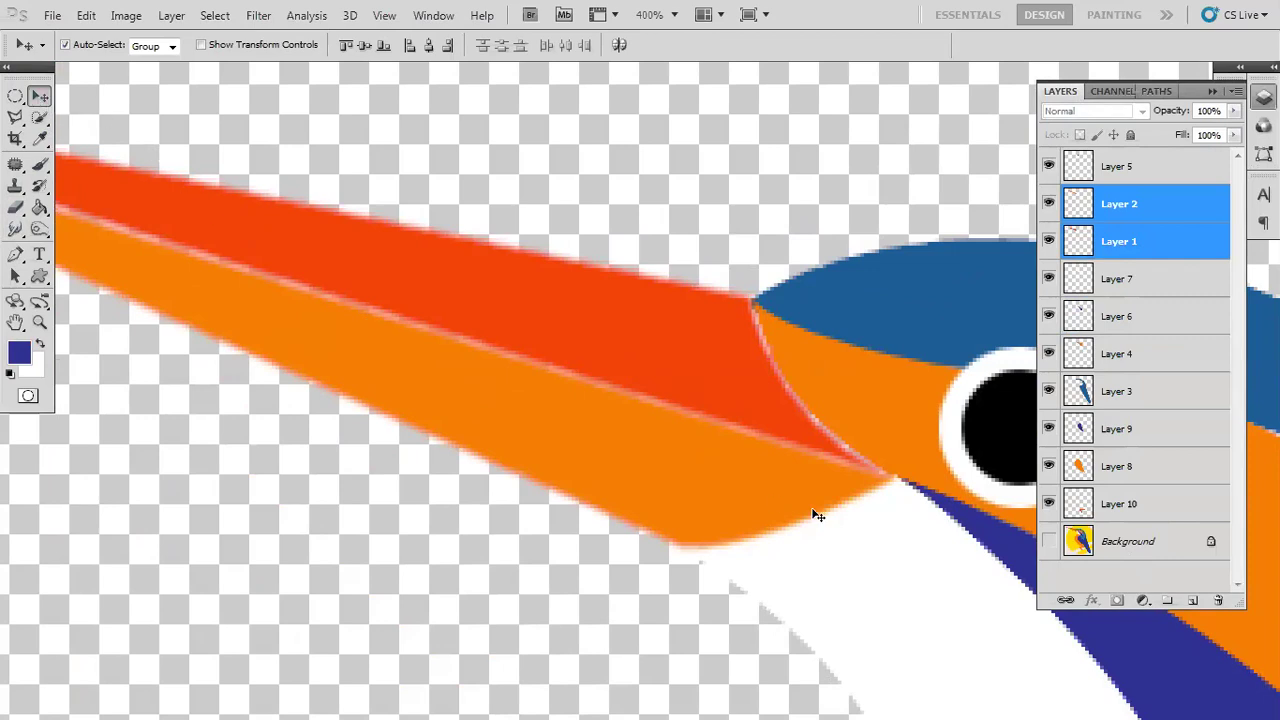
key(Right)
key(Right)
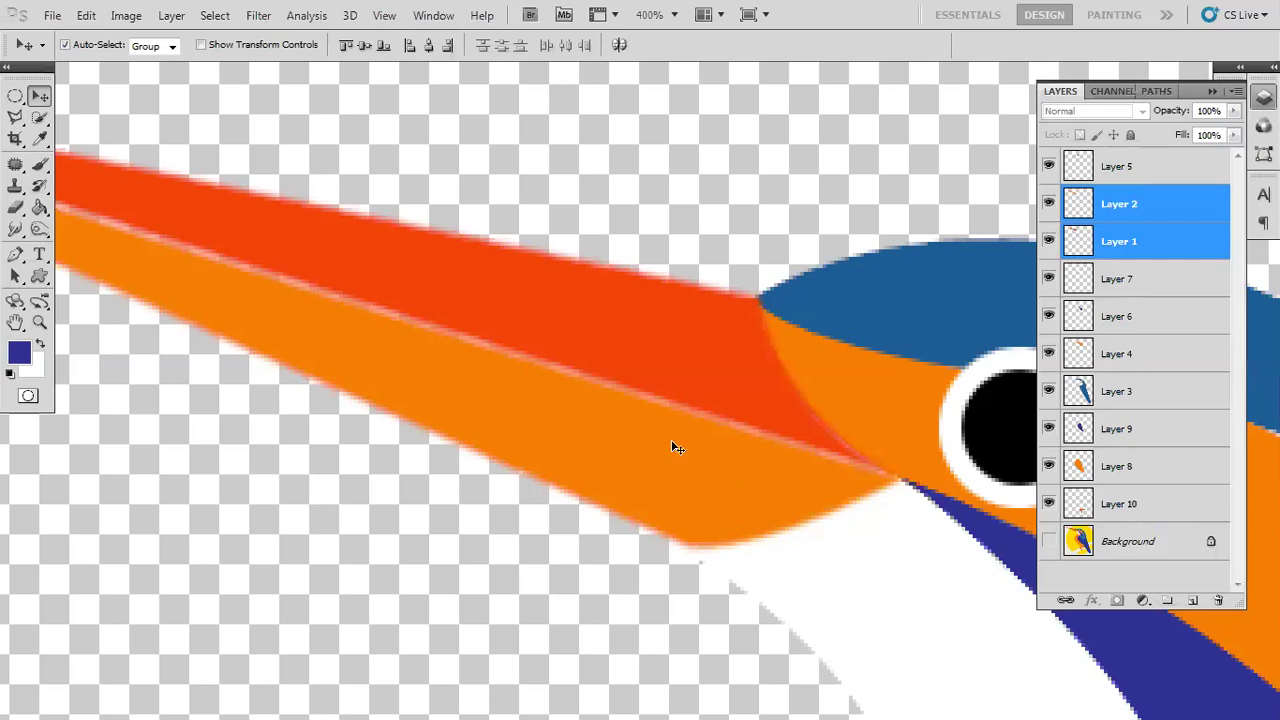
- Select only the lower orange beak layer, Layer 2, and nudge it up slightly to close the gap with the red-orange upper beak
click(945, 212)
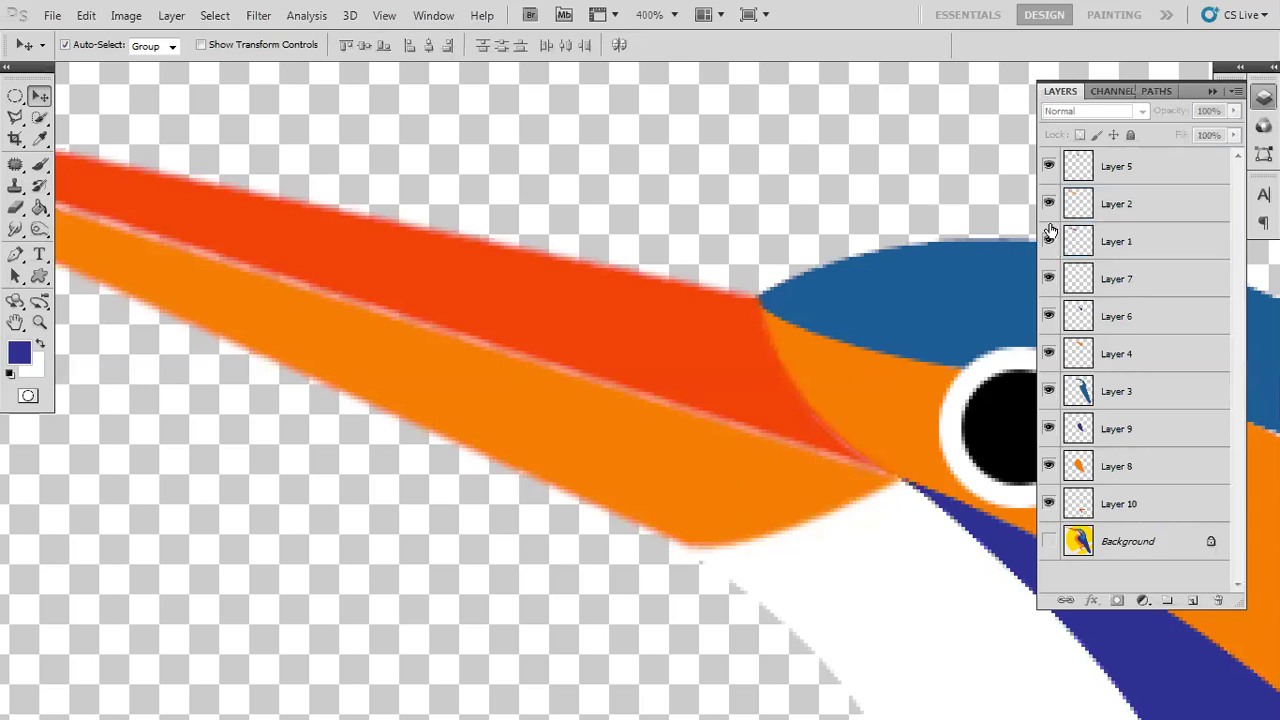
click(1048, 203)
click(1048, 203)
click(1066, 206)
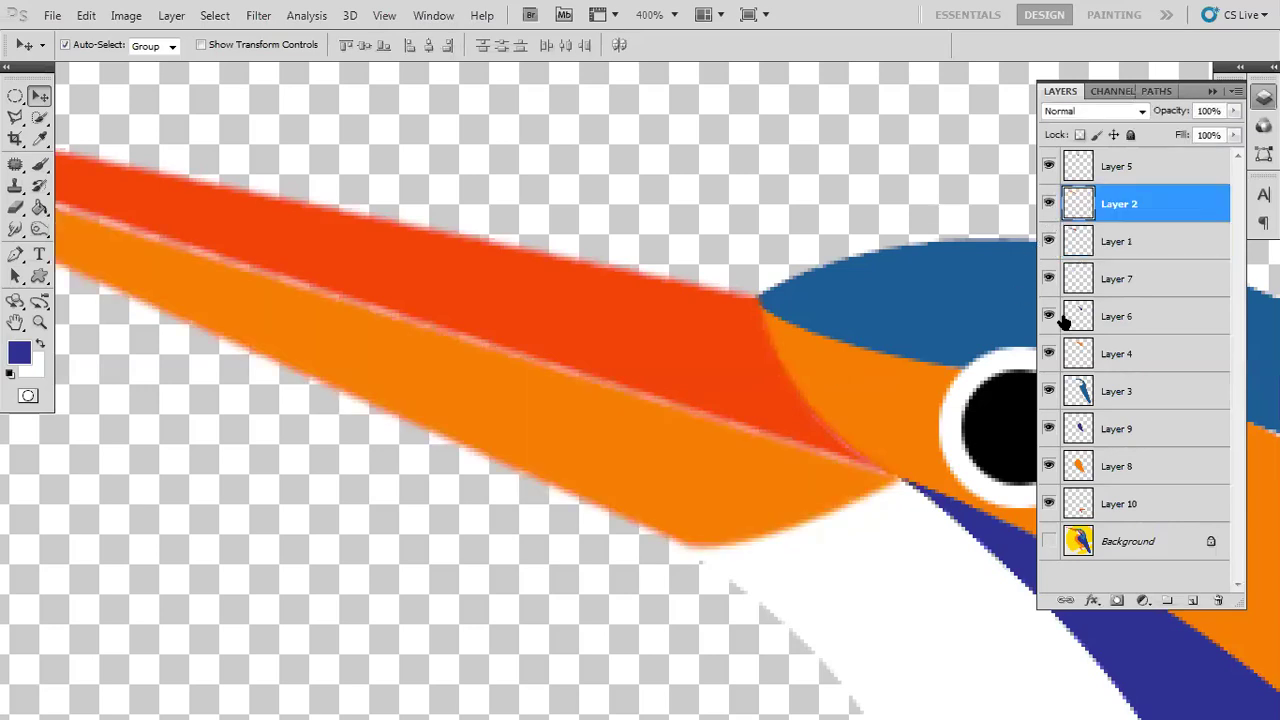
key(Up)
key(Up)
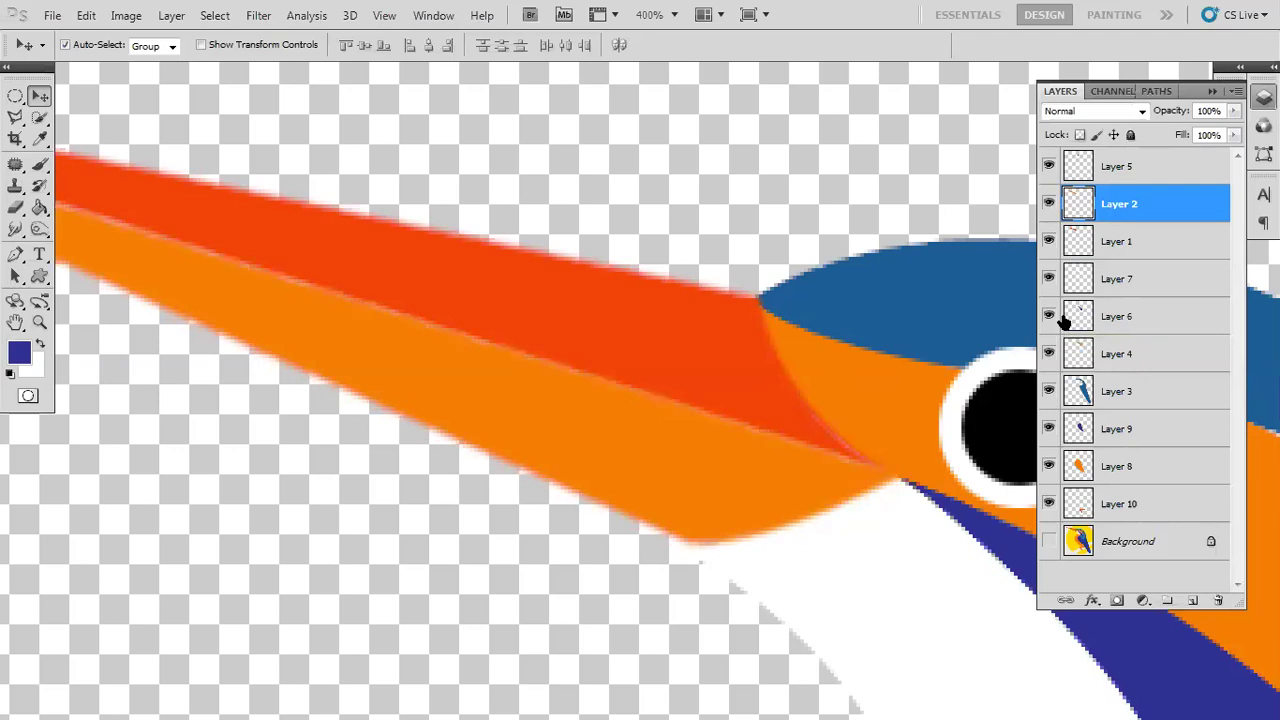
- Check the corrected beak in the wider view and examine the seam between the orange face patch and the blue head
key(ctrl+minus)
key(ctrl+minus)
key(ctrl+minus)
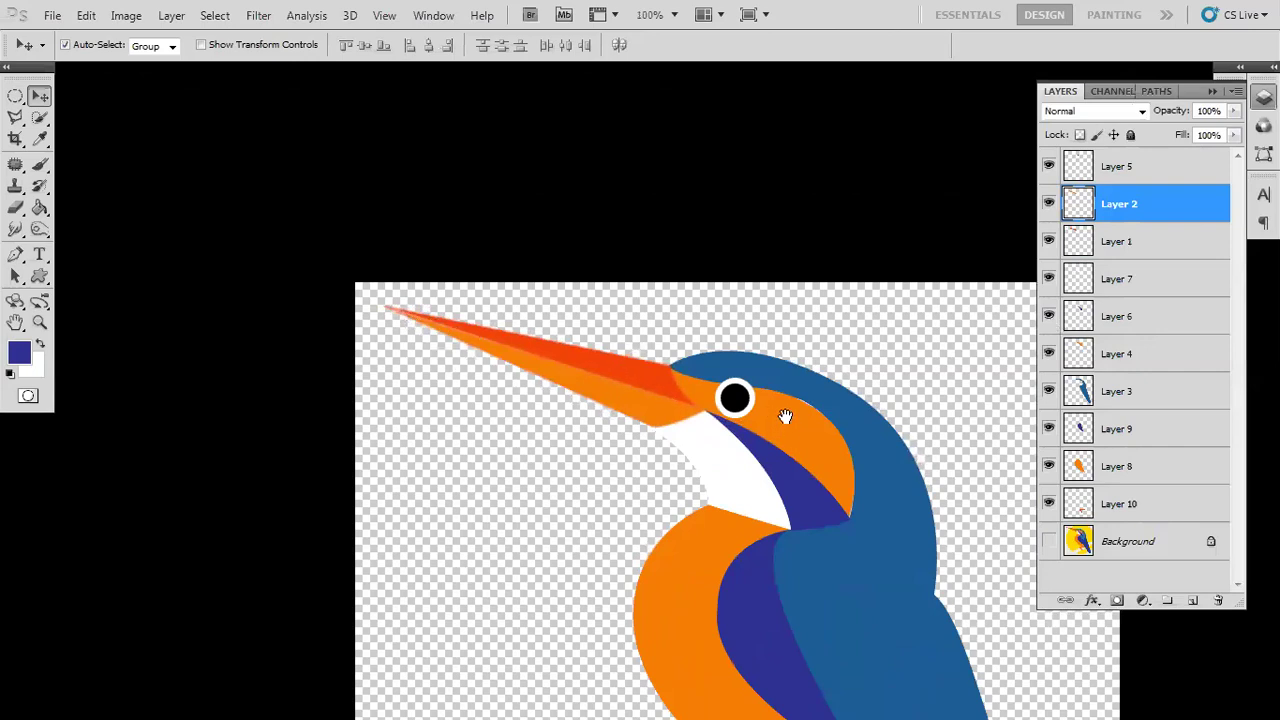
drag(790, 447, 716, 461)
key(ctrl+plus)
key(ctrl+plus)
key(ctrl+plus)
key(ctrl+plus)
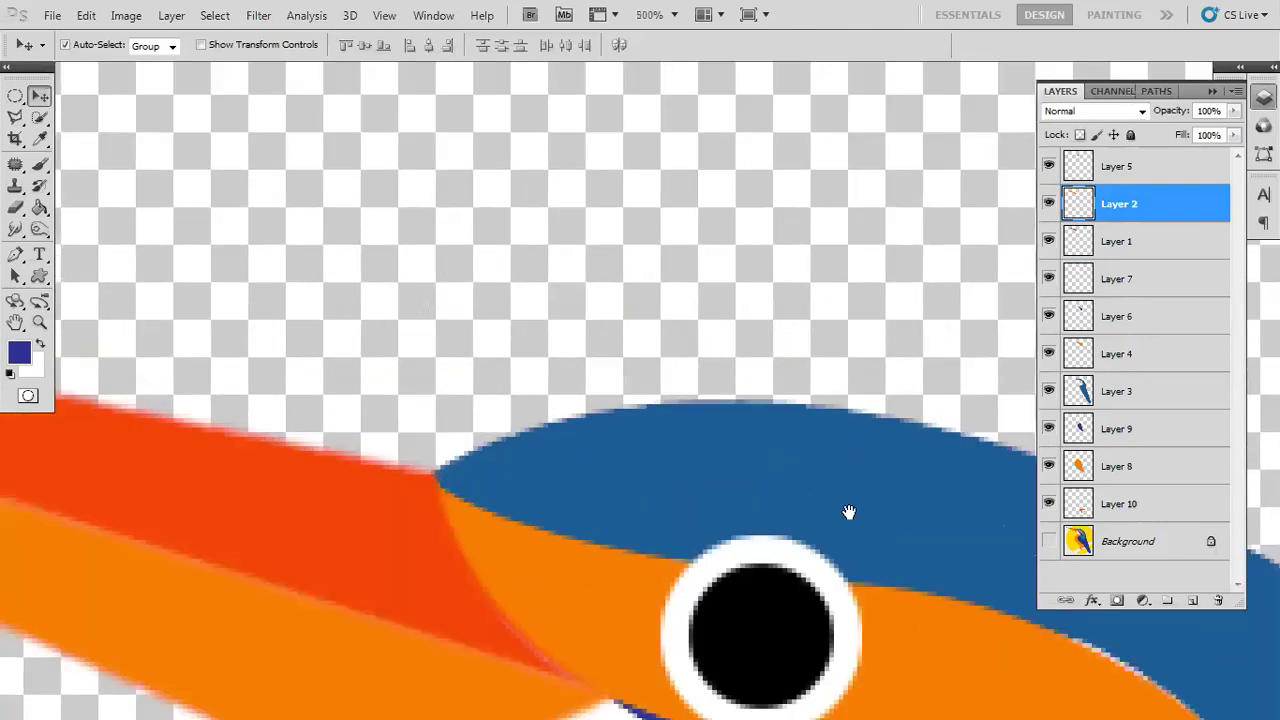
drag(849, 511, 279, 309)
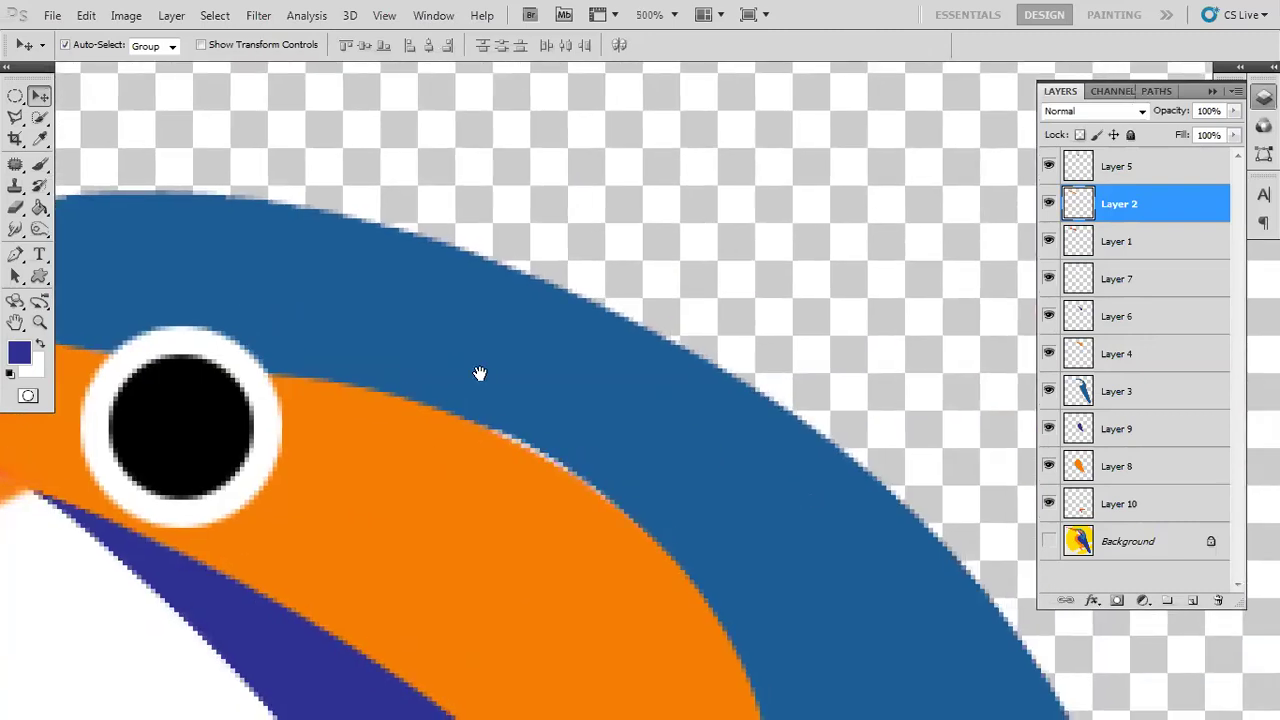
drag(494, 443, 485, 304)
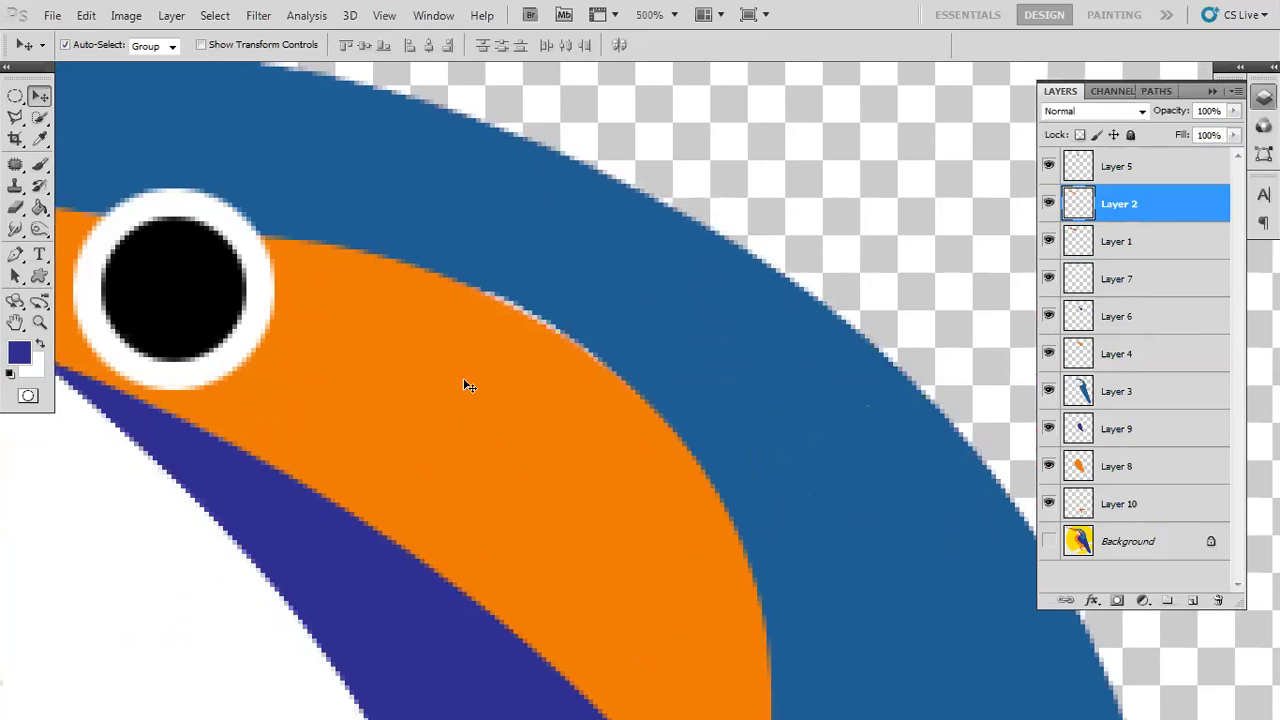
drag(655, 382, 855, 309)
- Select the orange face patch on Layer 4 and look through the saved paths for the outlines bordering the head's seam
click(648, 309)
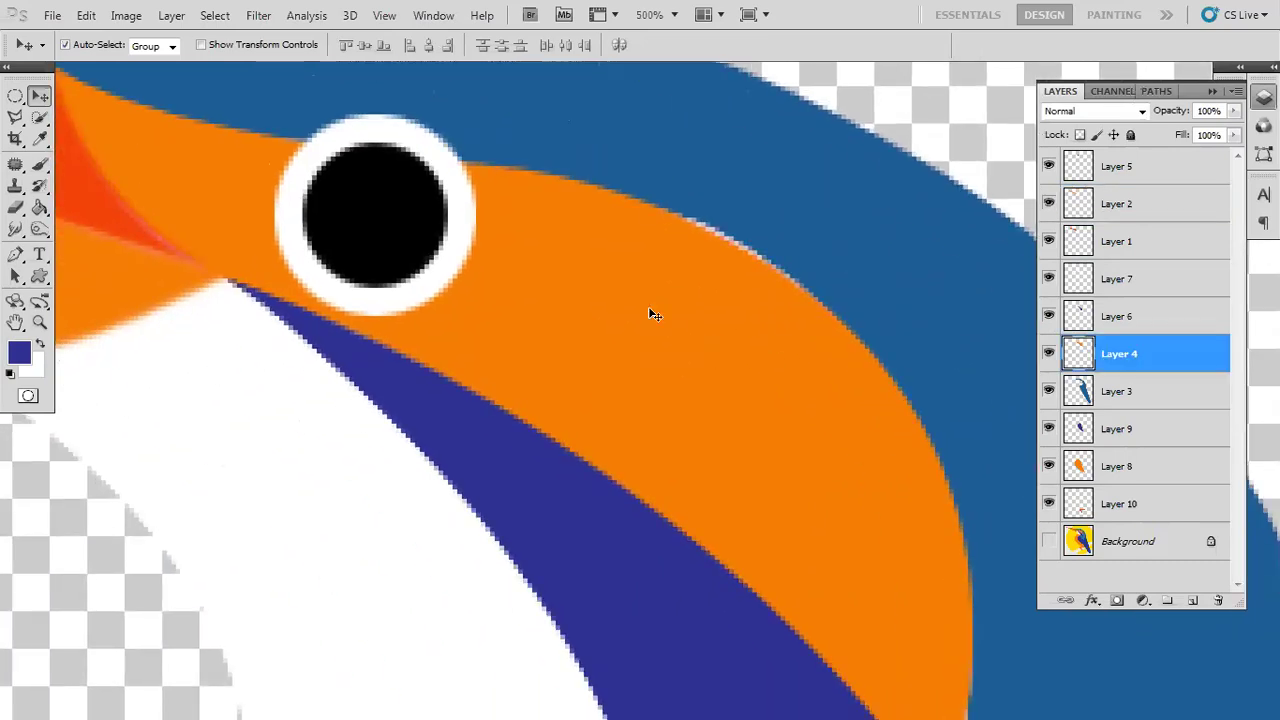
click(1049, 358)
click(1049, 358)
click(1153, 92)
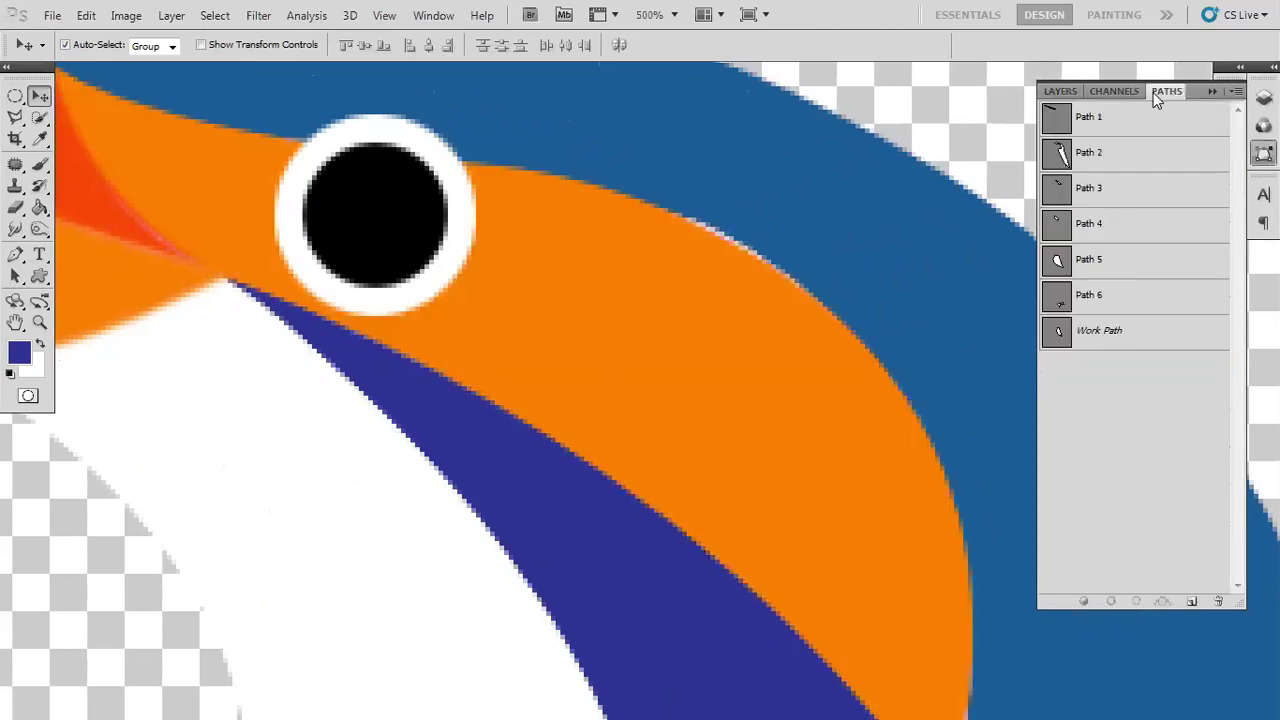
click(1059, 190)
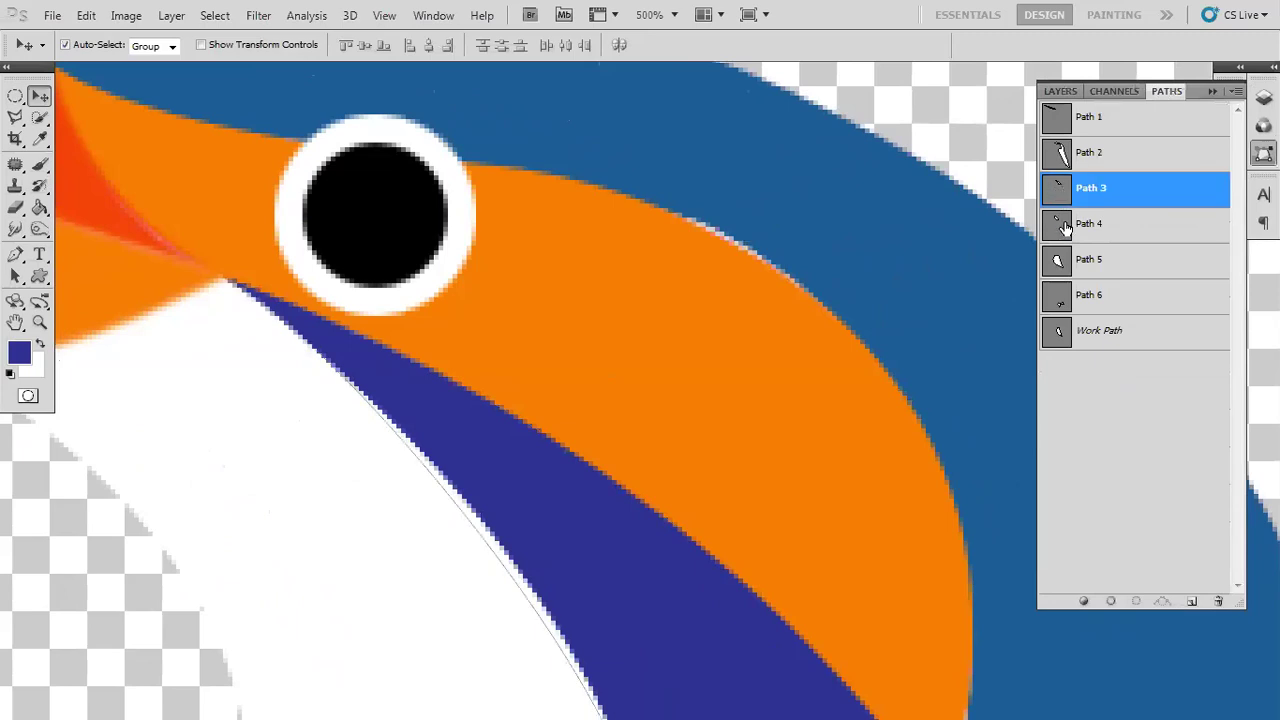
click(1064, 228)
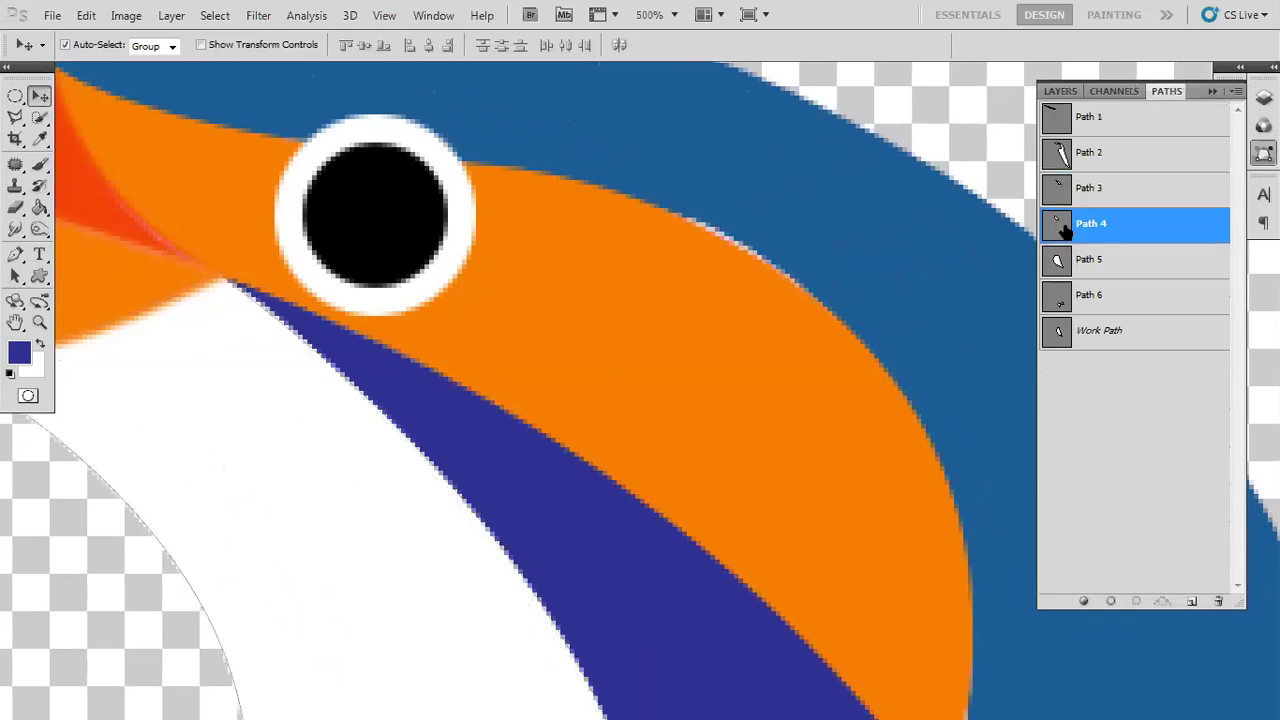
click(1057, 122)
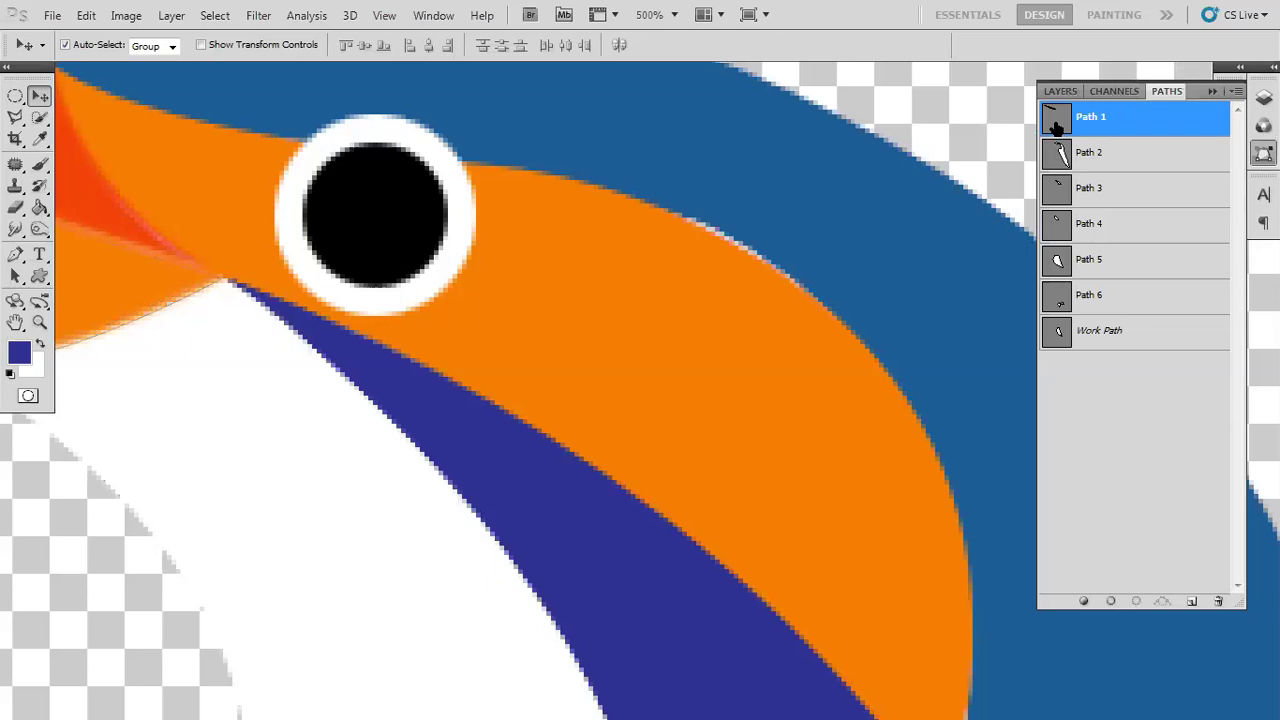
click(1055, 226)
click(1056, 262)
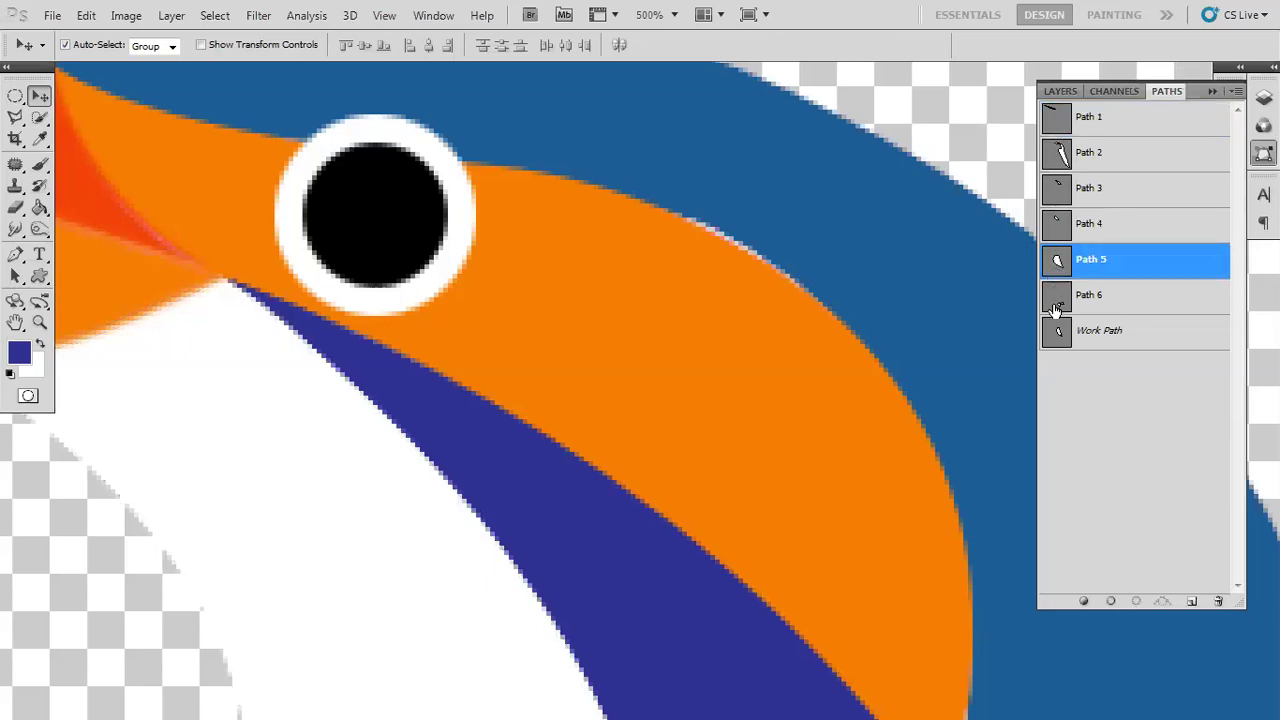
click(1056, 308)
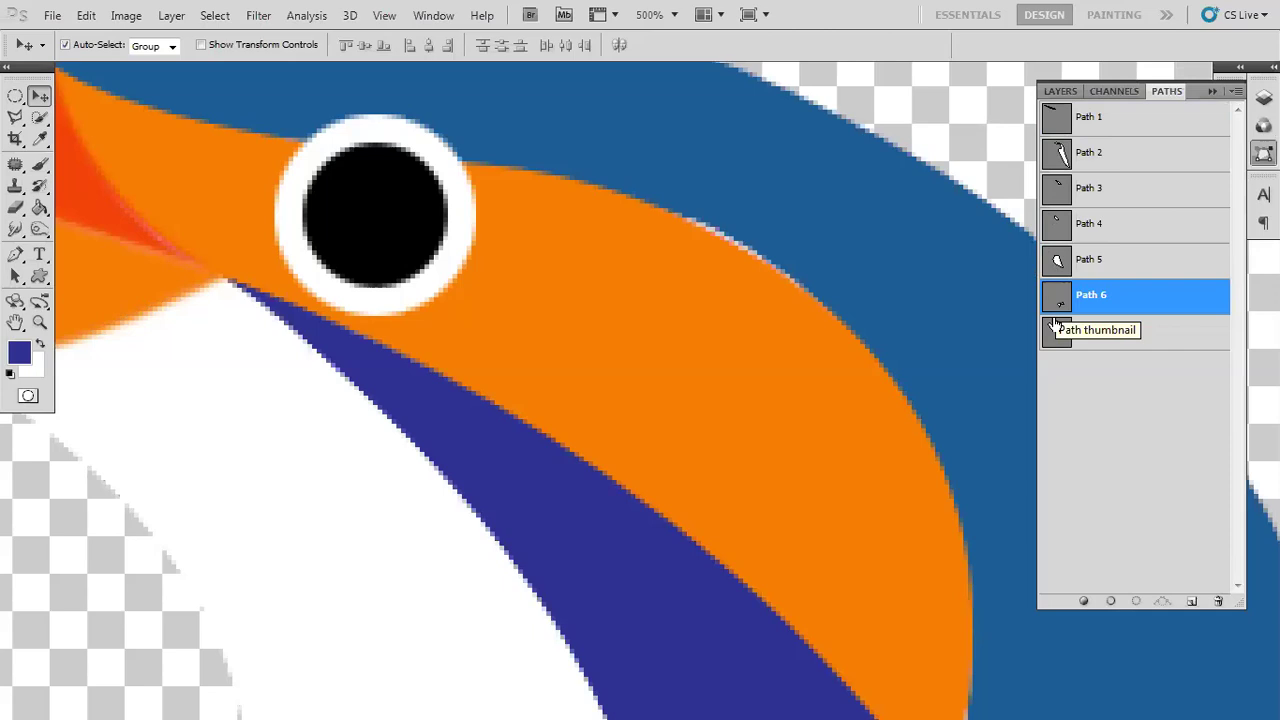
click(1054, 338)
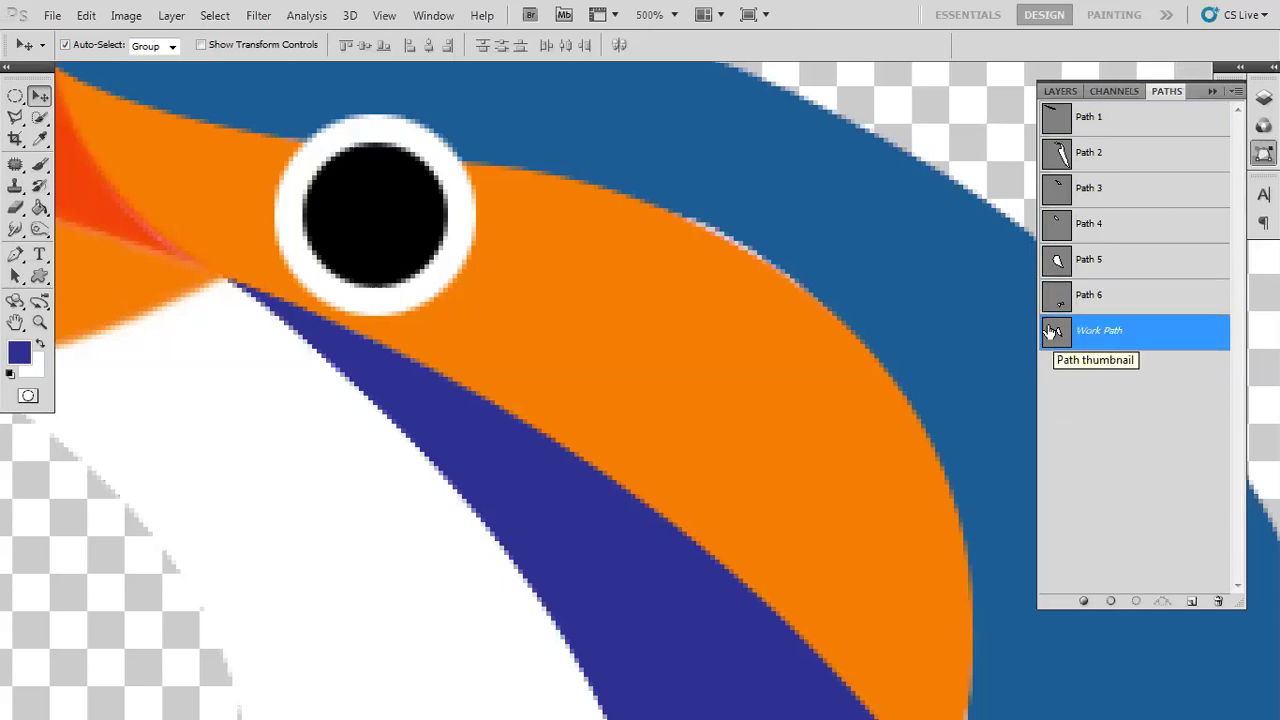
click(1054, 304)
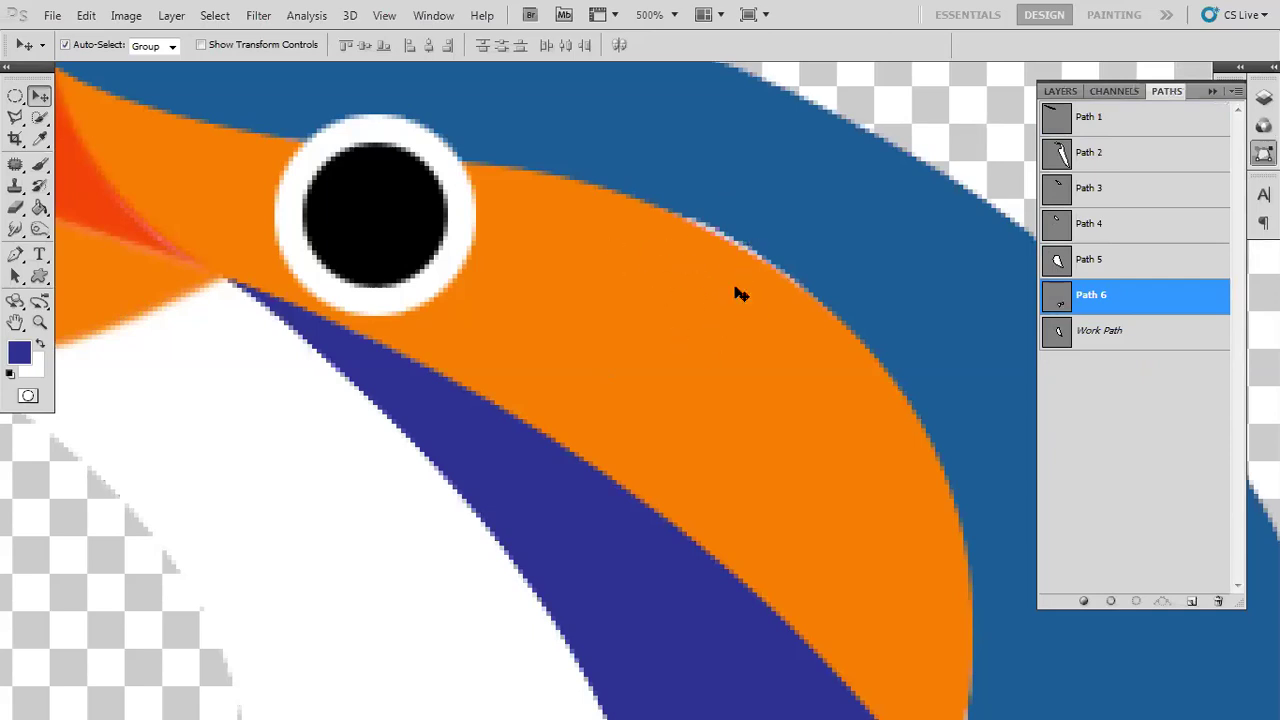
click(1058, 265)
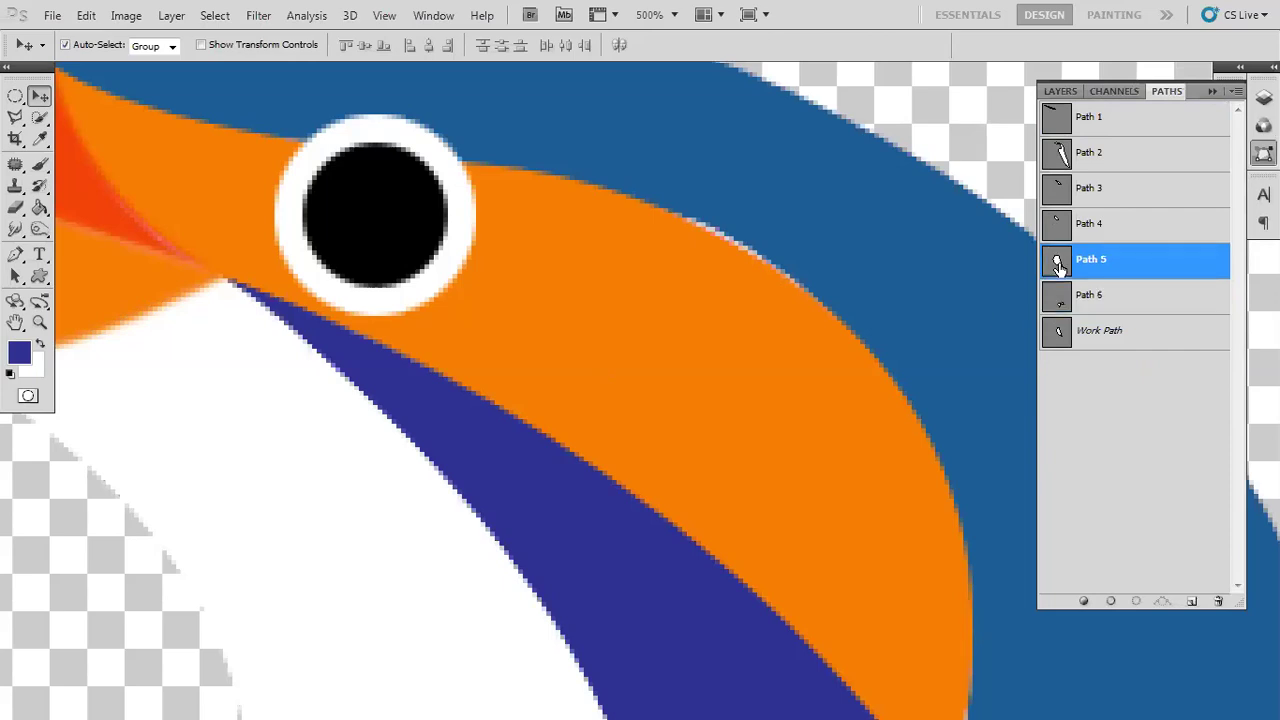
- Load Path 5 and Path 2 as selections to compare their outlines with the seam, and deselect
ctrl+click(1059, 266)
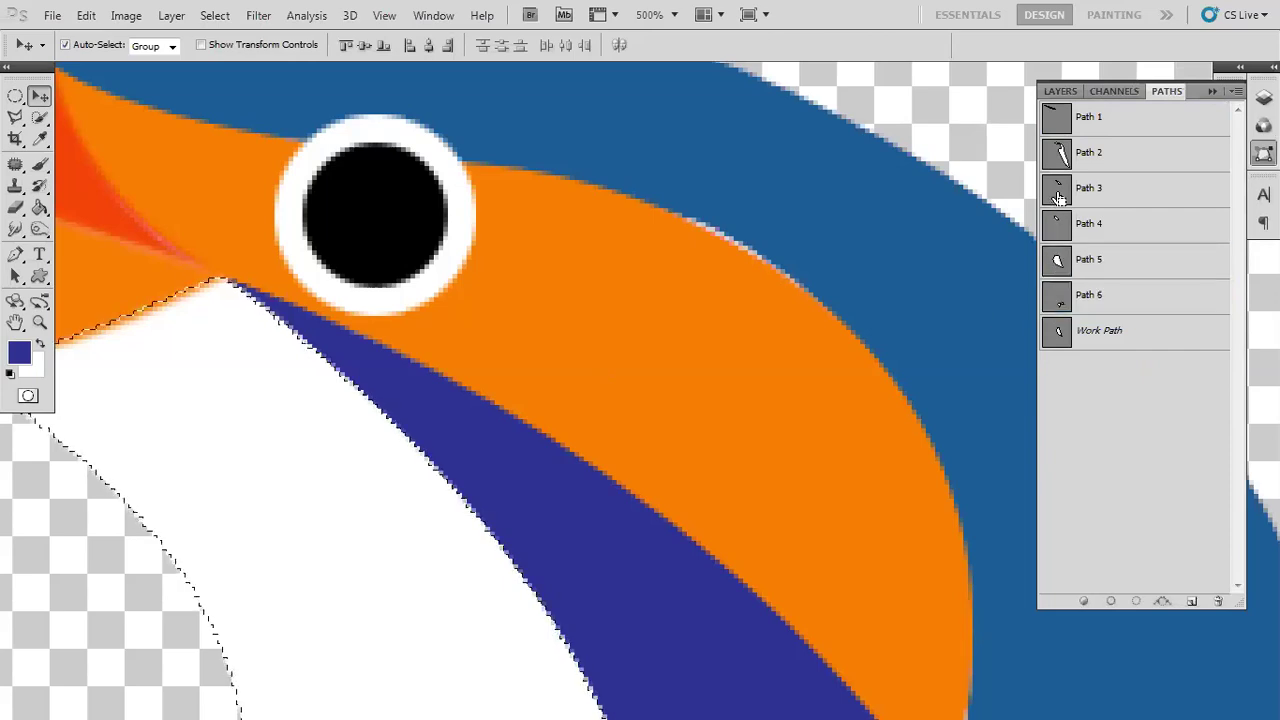
ctrl+click(1058, 150)
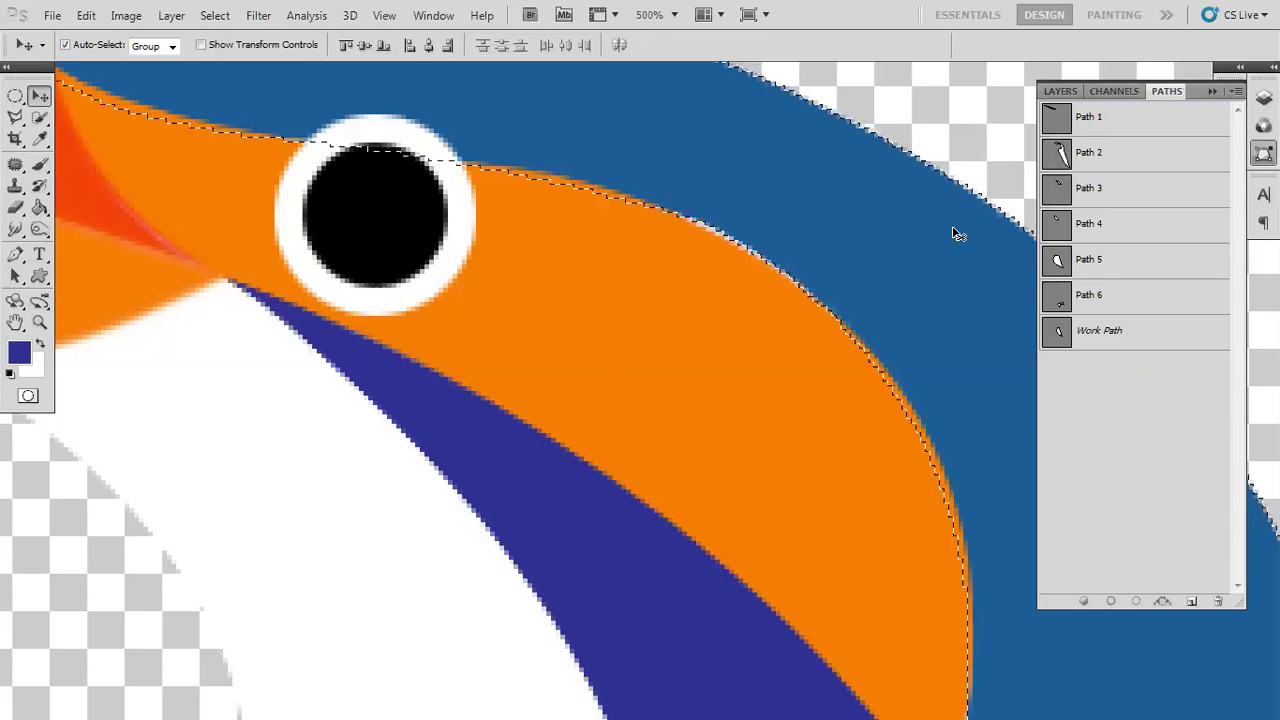
key(ctrl+d)
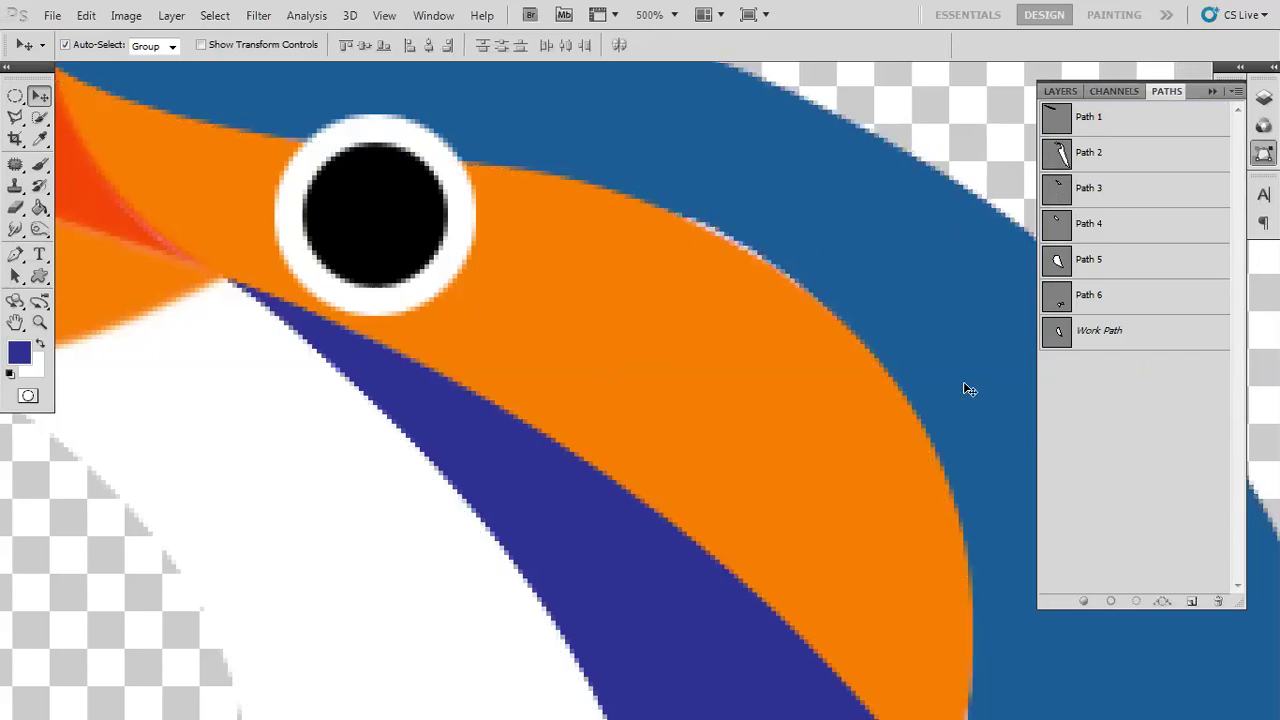
- Toggle the blue body on Layer 3 off and on to inspect its edge beneath the face patch, and select that layer
click(1058, 91)
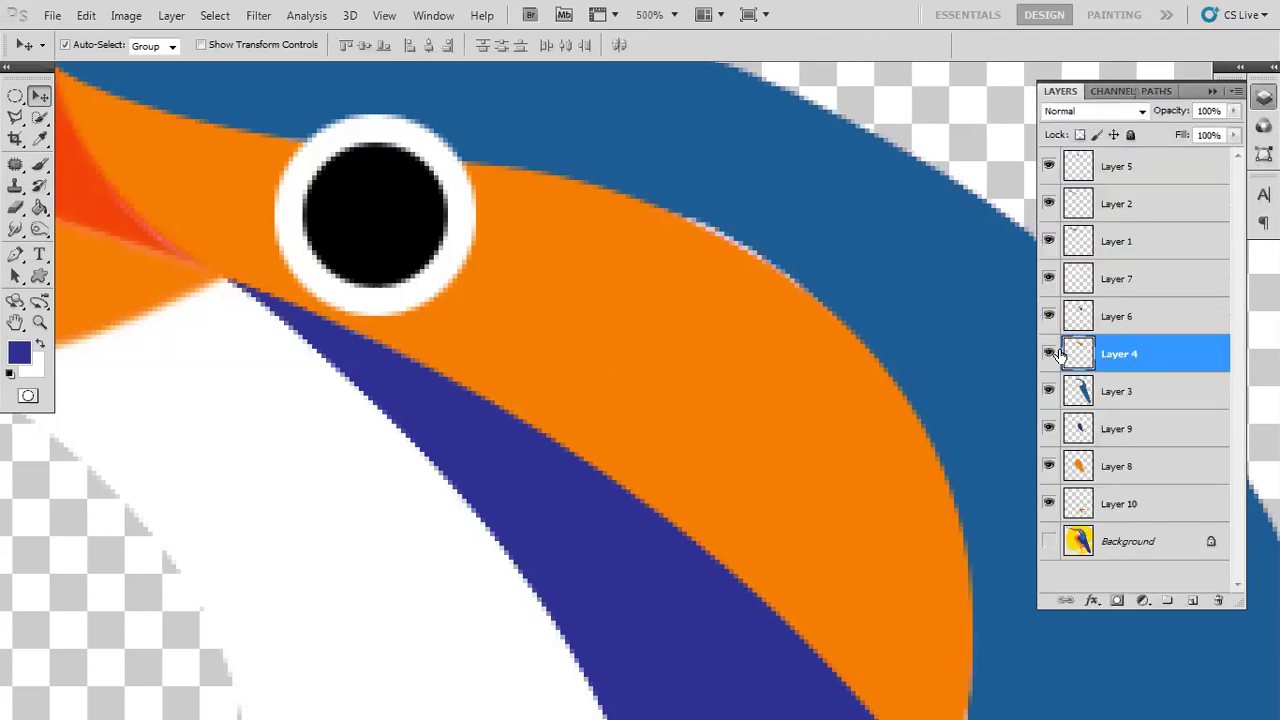
click(1047, 391)
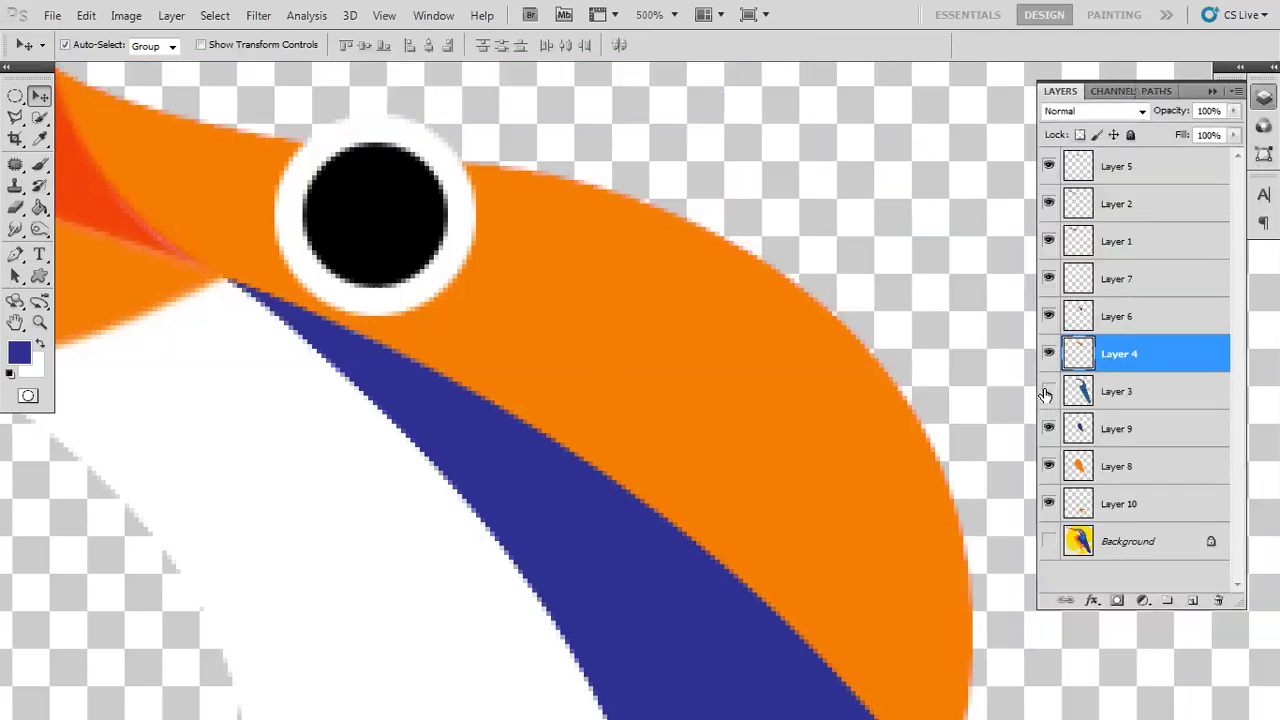
click(1047, 391)
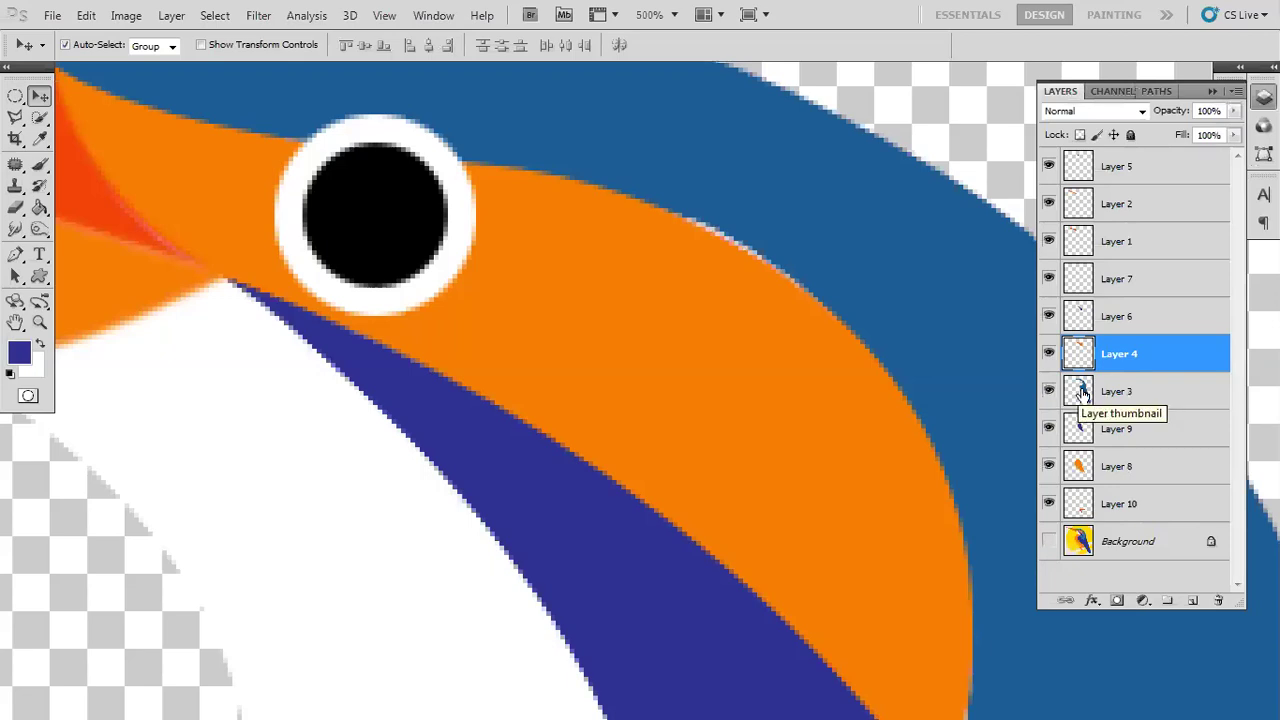
click(1082, 393)
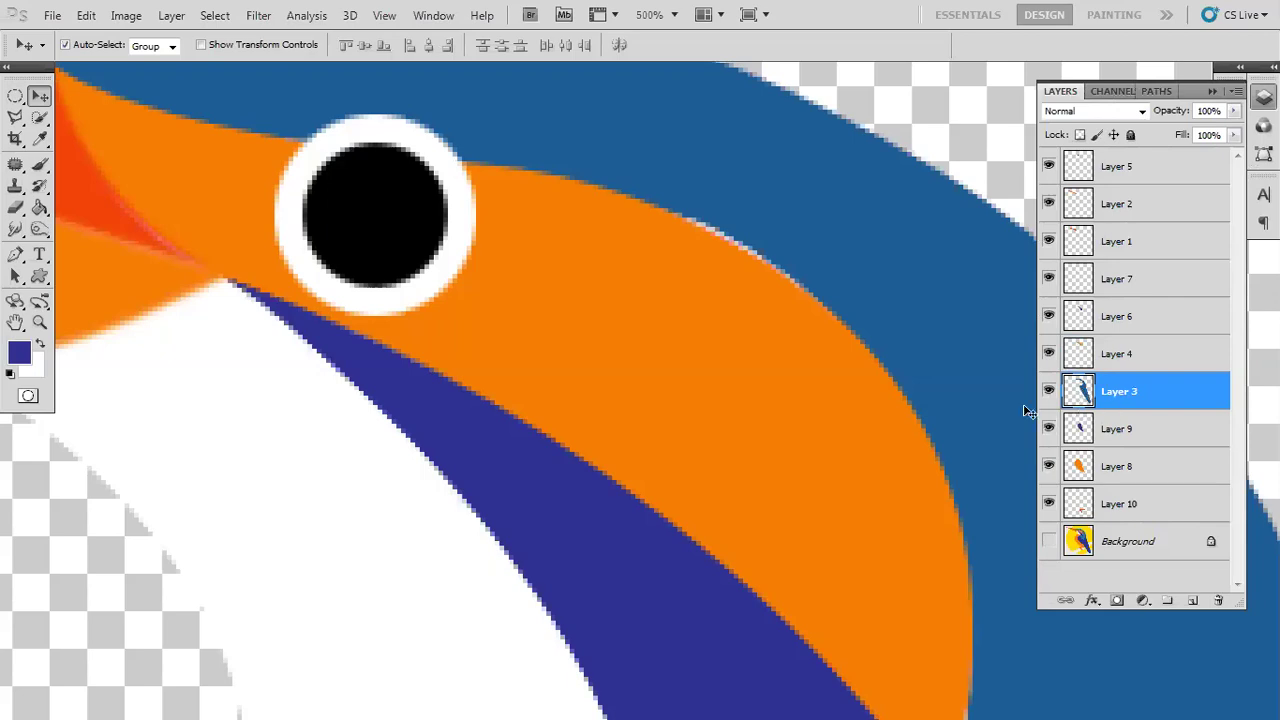
click(1152, 90)
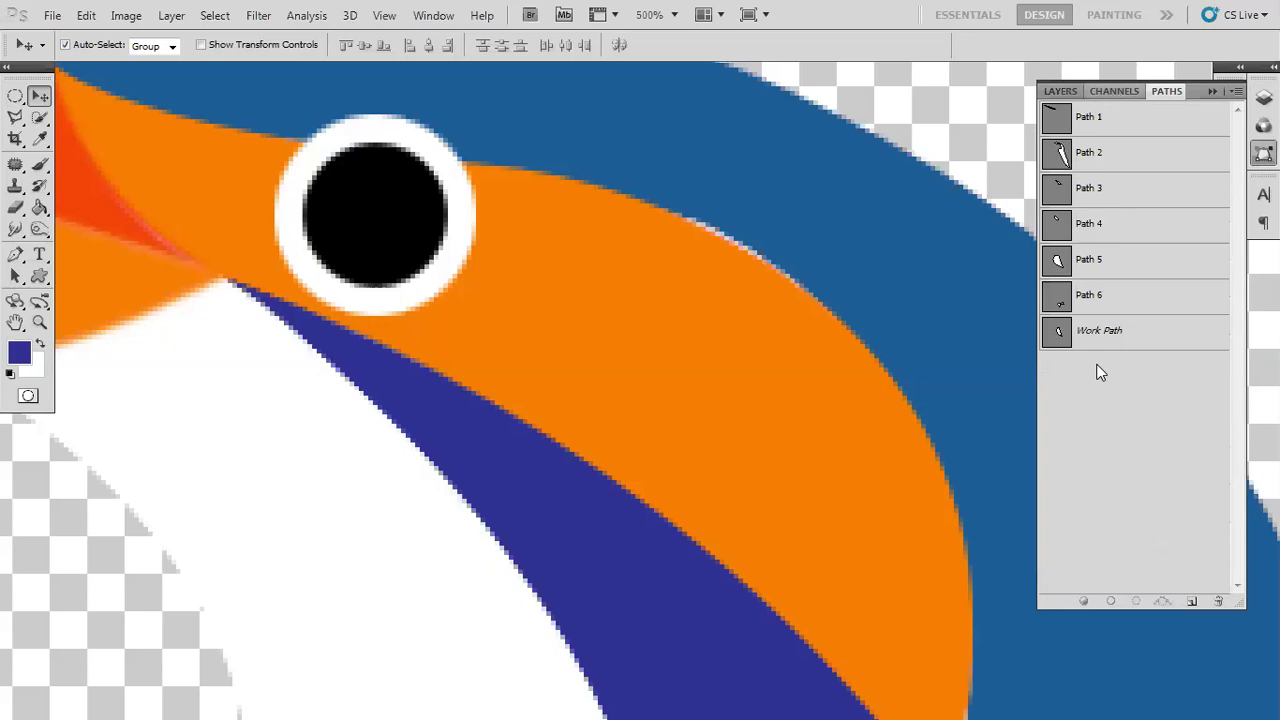
click(1055, 92)
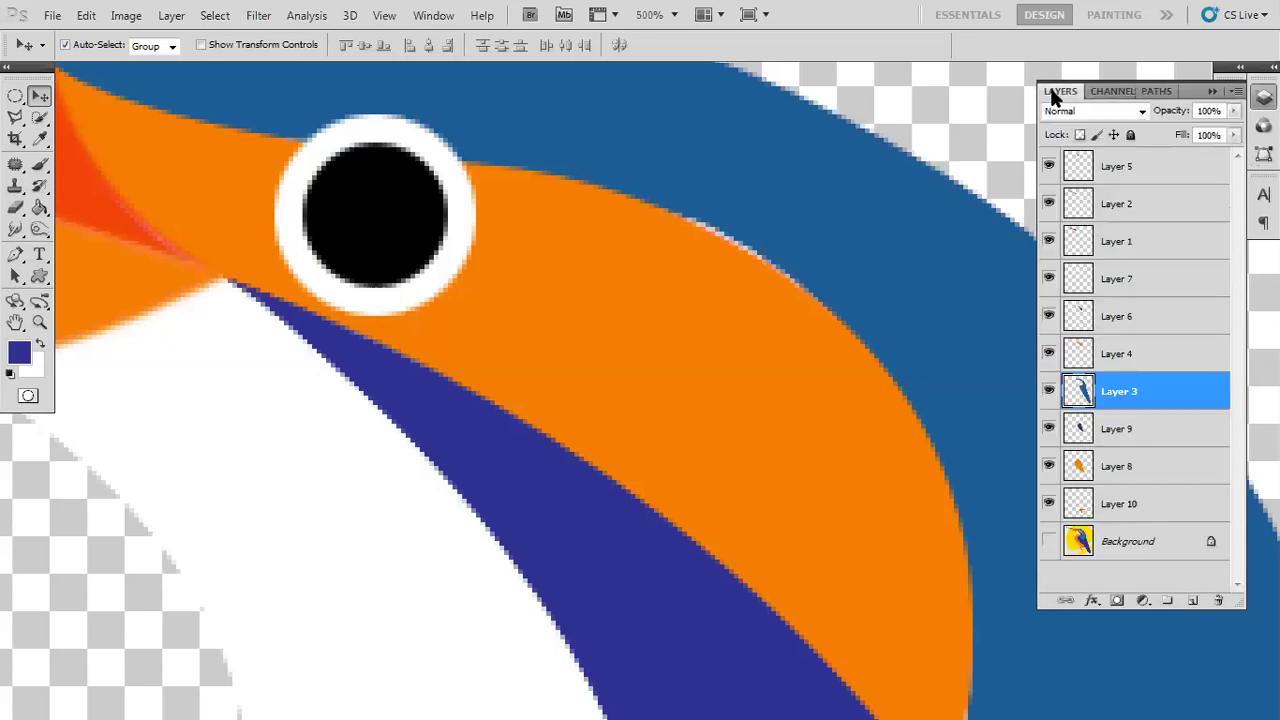
- Toggle Layer 3 and the orange belly on Layer 8 off and on while examining the joins along the body and back up to the head
click(1048, 391)
click(1048, 391)
click(1048, 466)
click(1048, 466)
click(1048, 466)
drag(884, 500, 808, 150)
drag(785, 475, 726, 135)
drag(752, 440, 628, 95)
drag(745, 530, 655, 213)
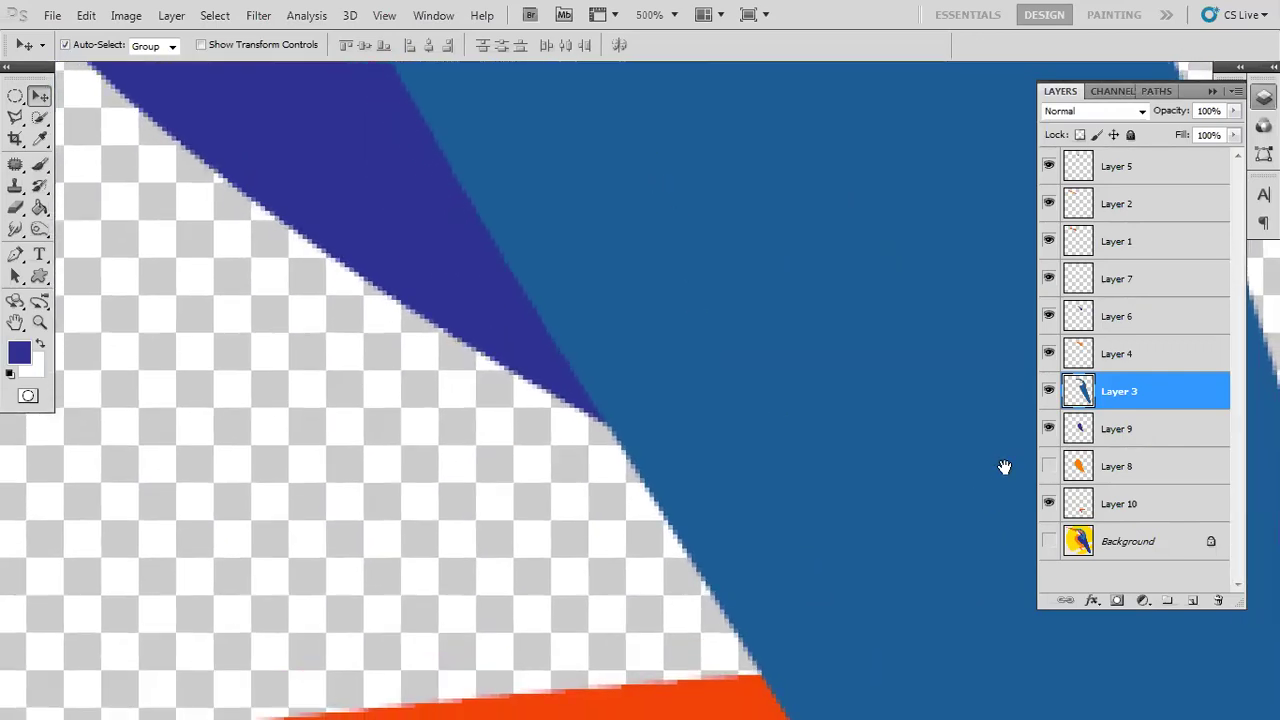
click(1048, 466)
drag(725, 289, 862, 515)
drag(677, 200, 757, 430)
drag(612, 180, 673, 420)
drag(890, 115, 622, 262)
drag(673, 245, 694, 451)
drag(668, 318, 680, 480)
drag(717, 162, 671, 220)
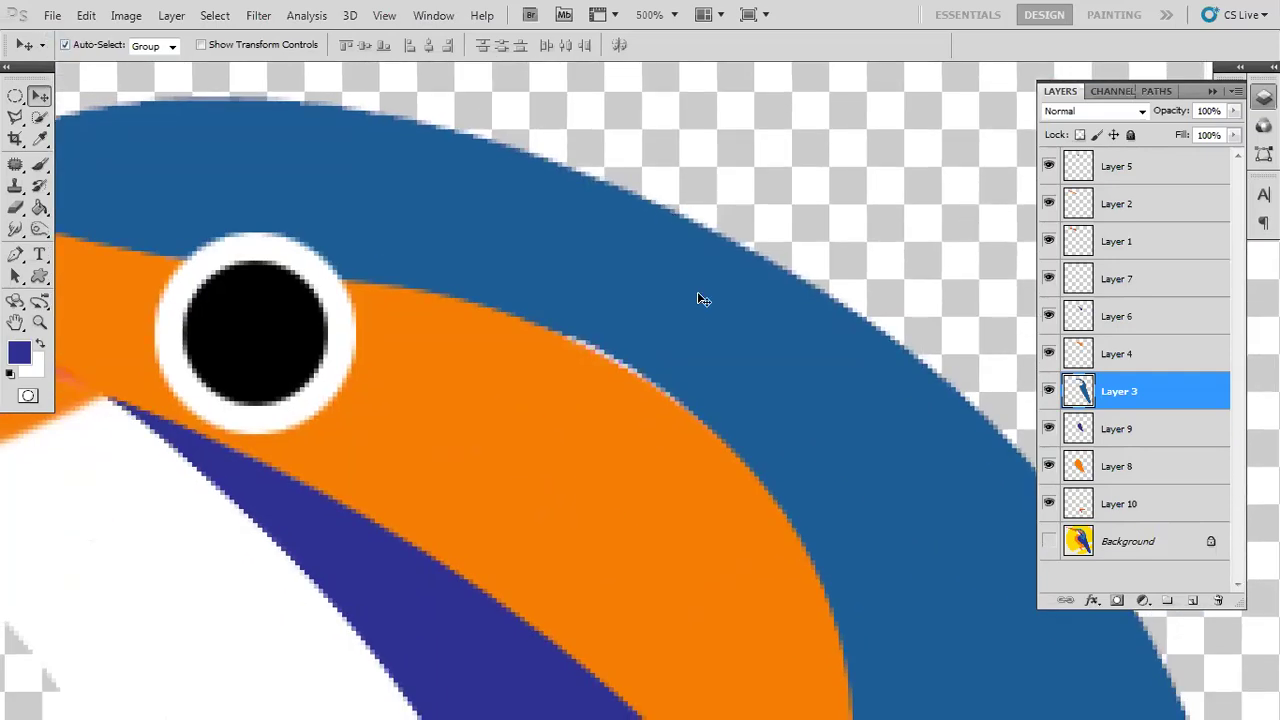
- Try to close the seam by nudging the orange face patch on Layer 4 up, and nudge it back down
click(641, 444)
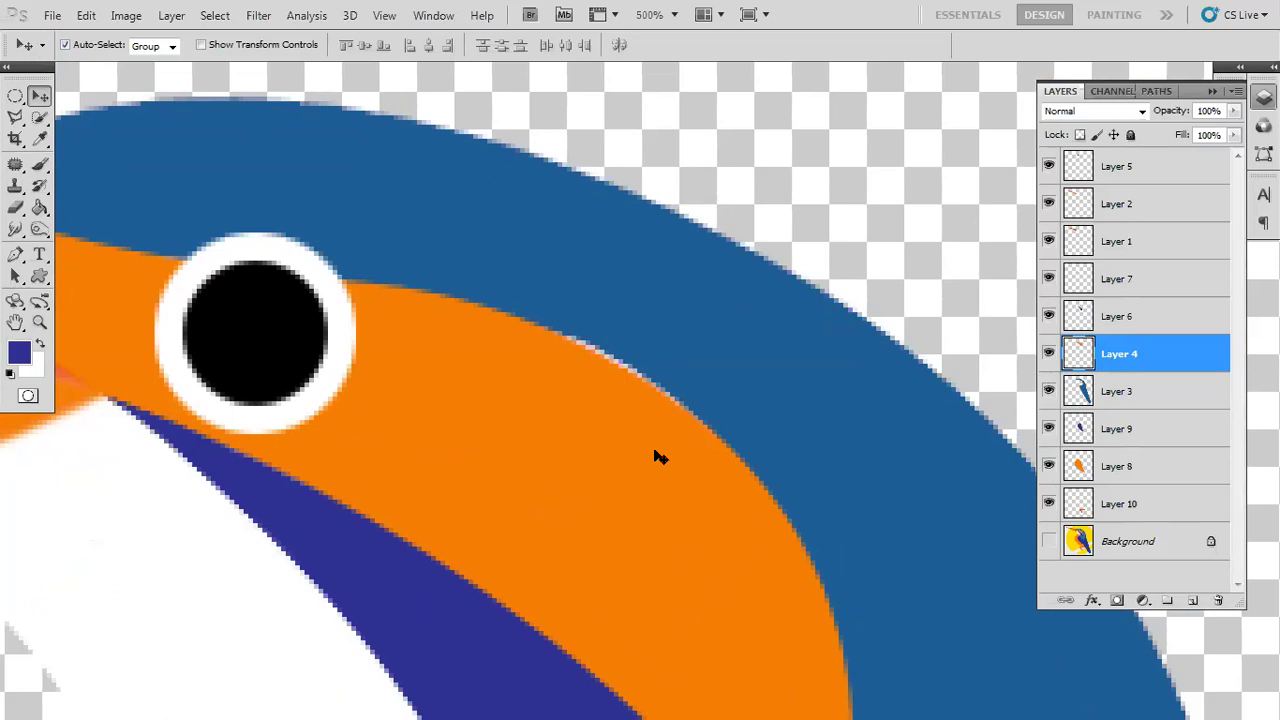
key(Up)
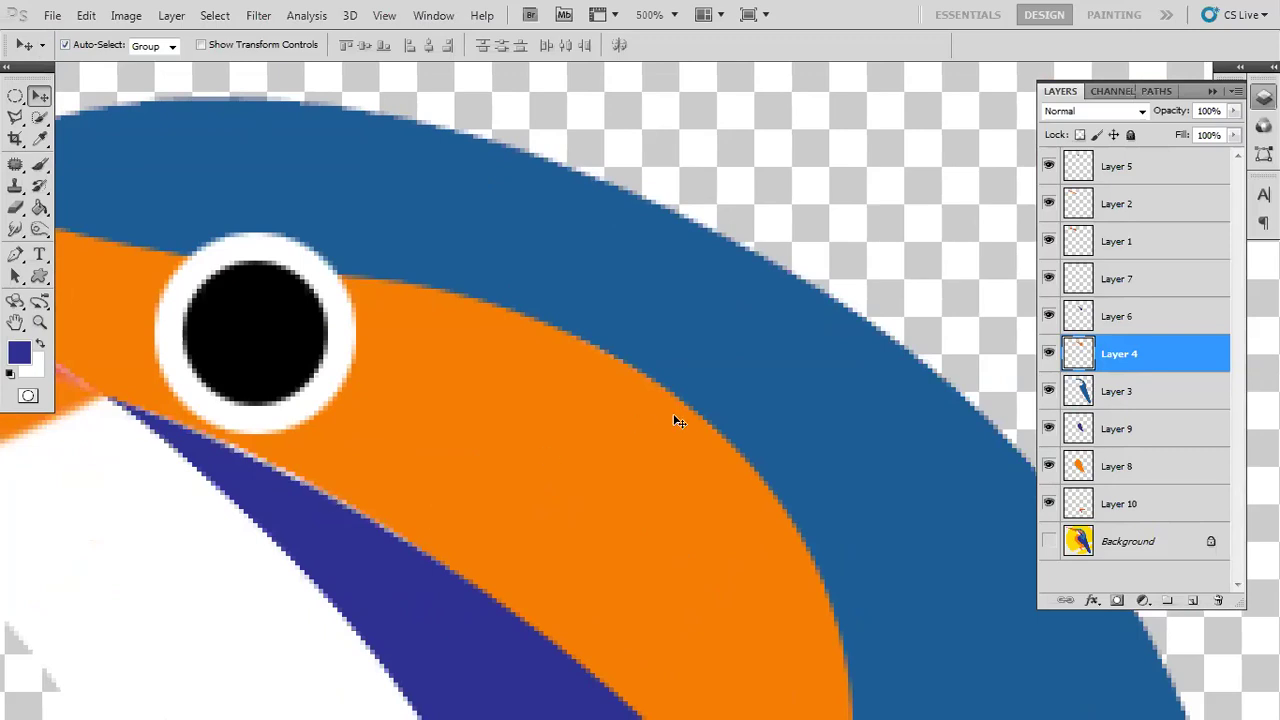
drag(571, 452, 717, 317)
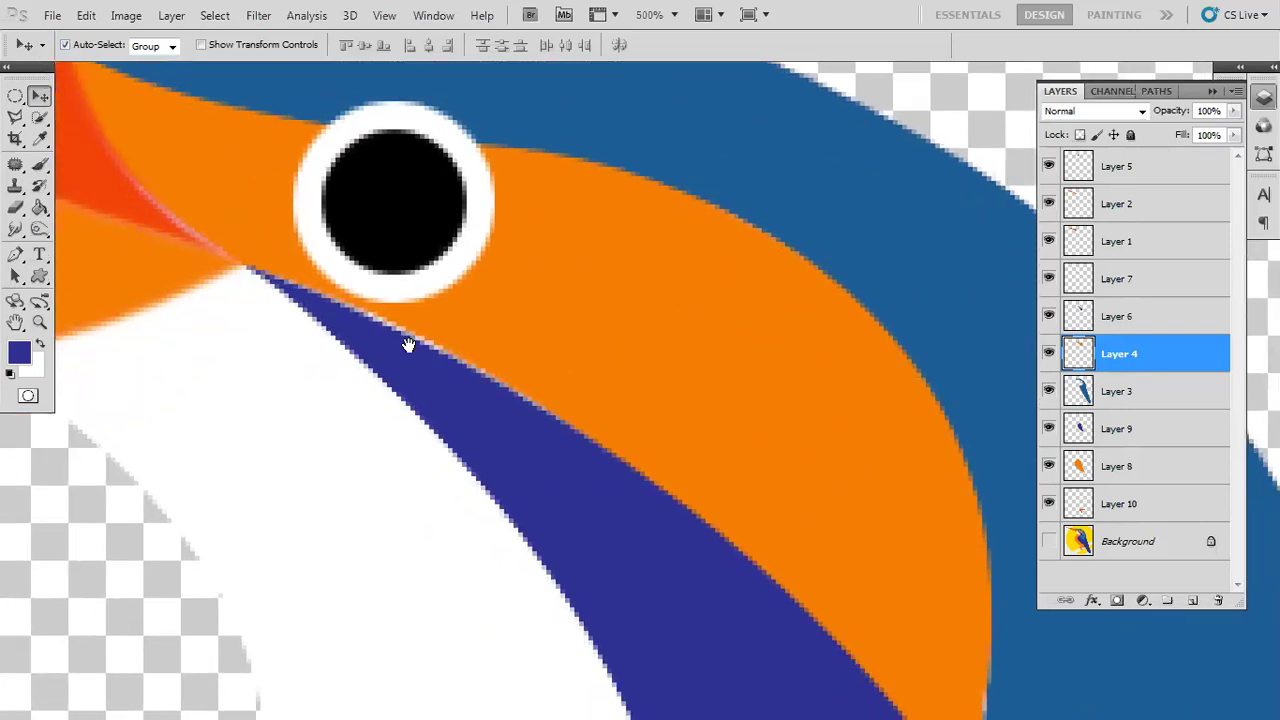
key(Down)
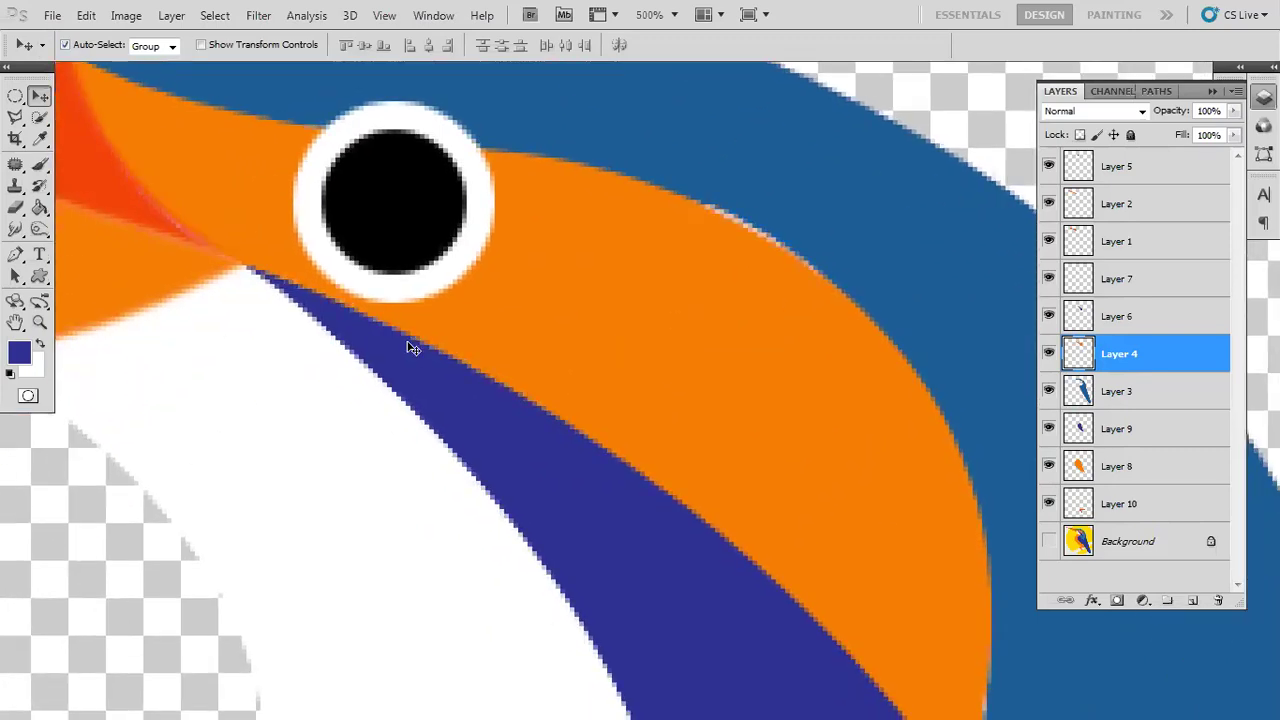
- Nudge the blue body on Layer 3 down one pixel to close the seam with the face patch, and select the dark blue head stripe
click(1080, 391)
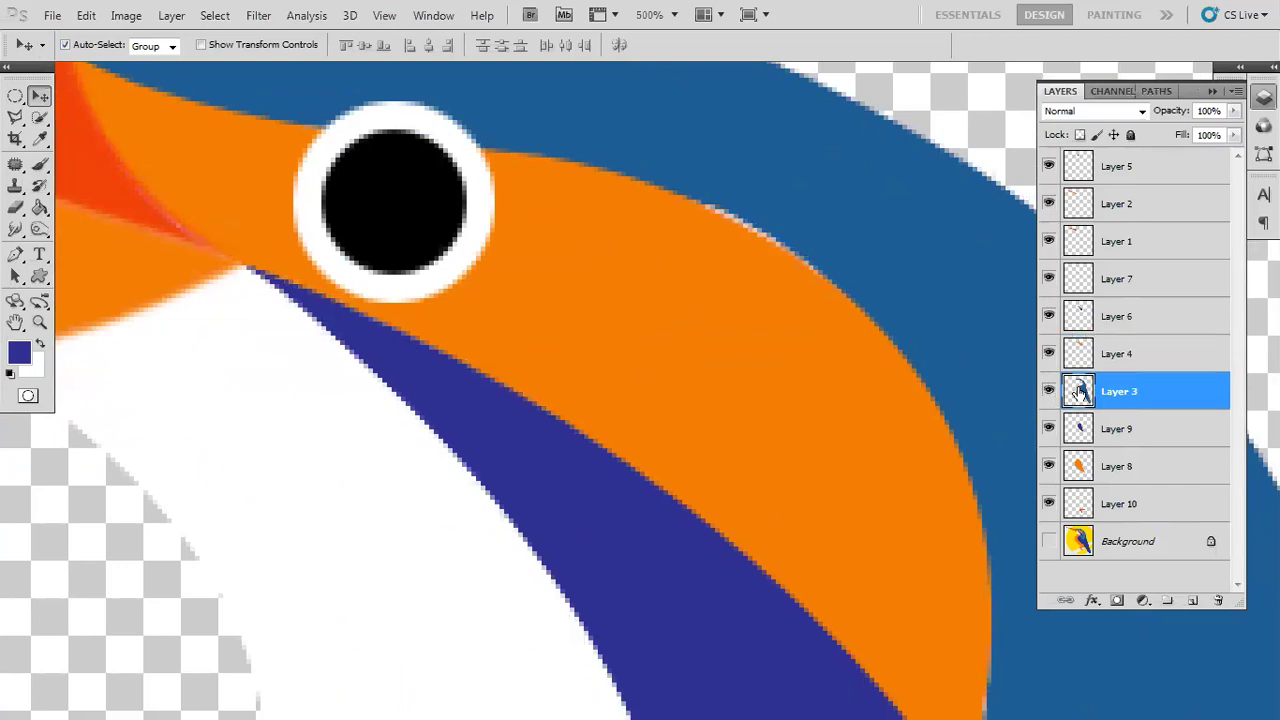
key(Down)
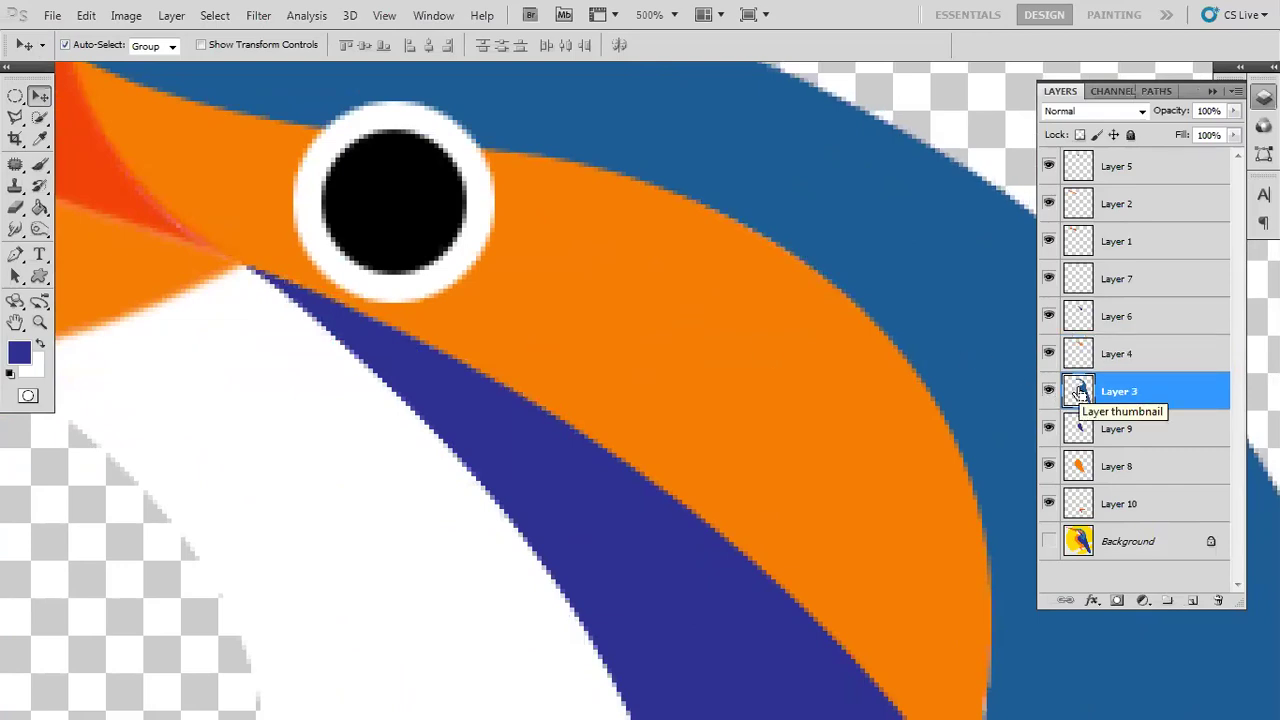
key(ctrl+minus)
key(ctrl+minus)
key(ctrl+minus)
key(ctrl+minus)
key(ctrl+minus)
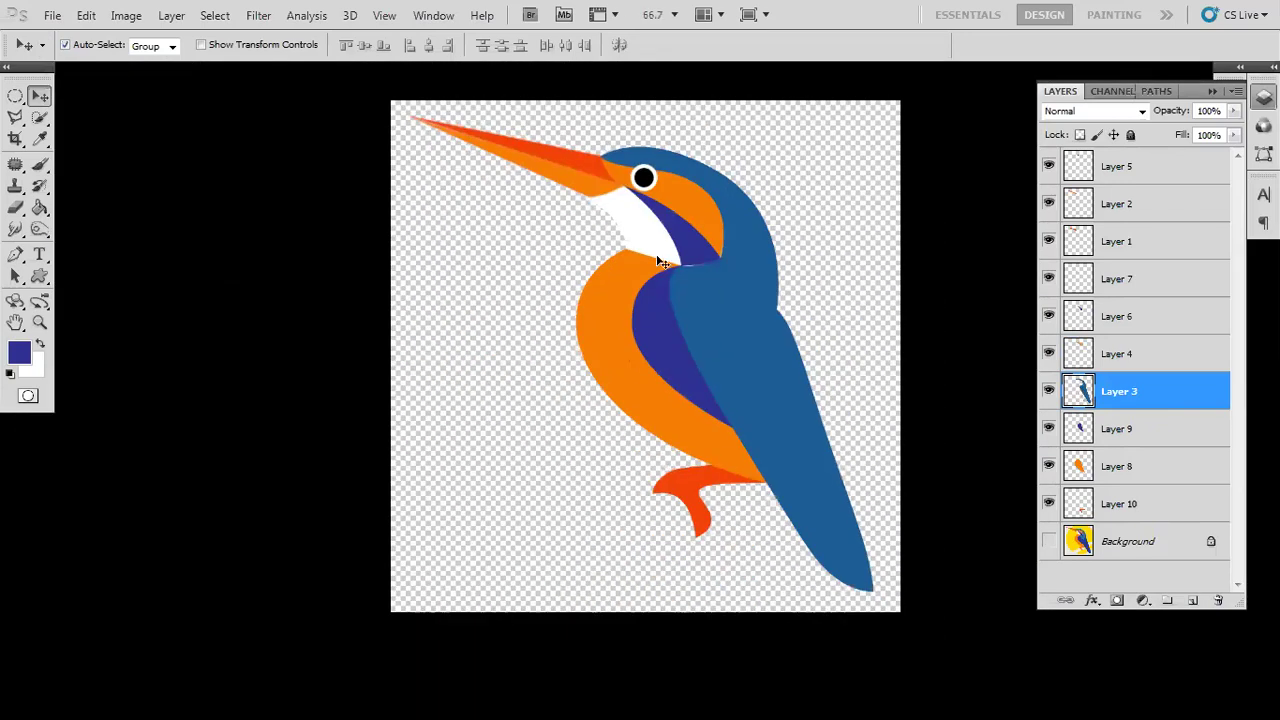
click(699, 253)
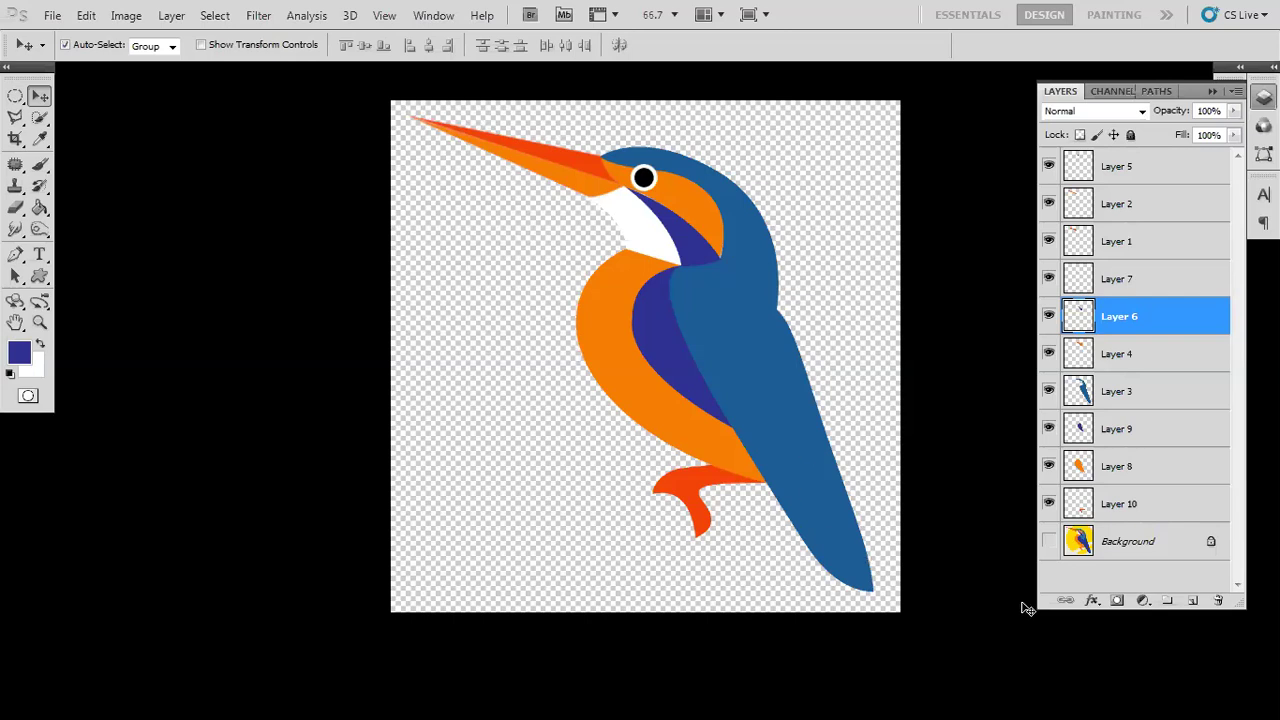
- Show the Background reference and make a circular selection around the bird, nearly filling the canvas, for the yellow backdrop circle
click(1071, 547)
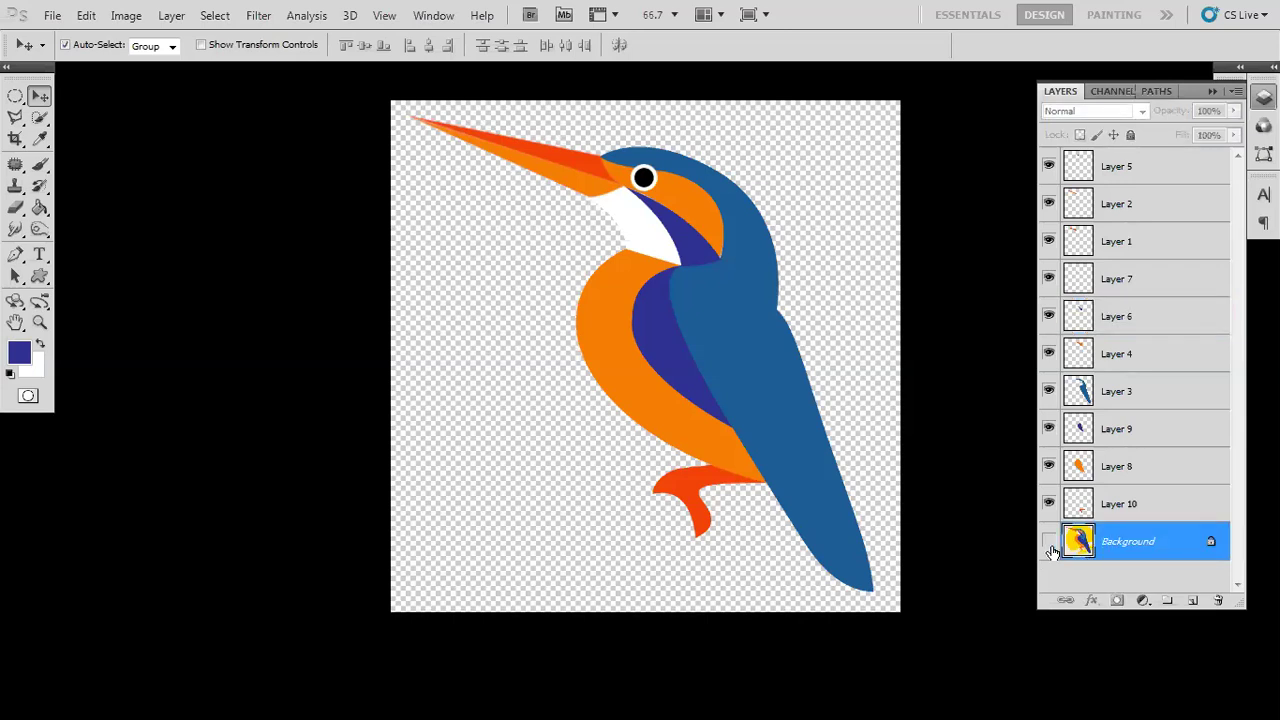
click(1048, 541)
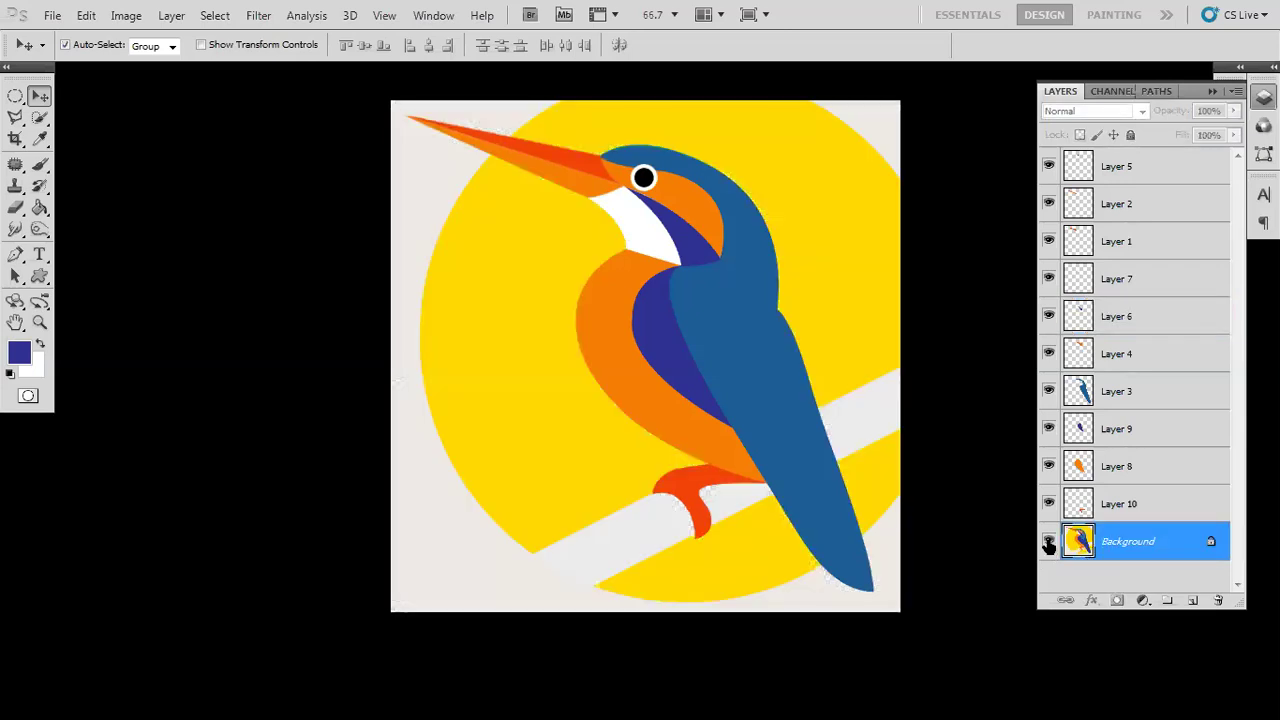
click(15, 96)
drag(447, 126, 875, 606)
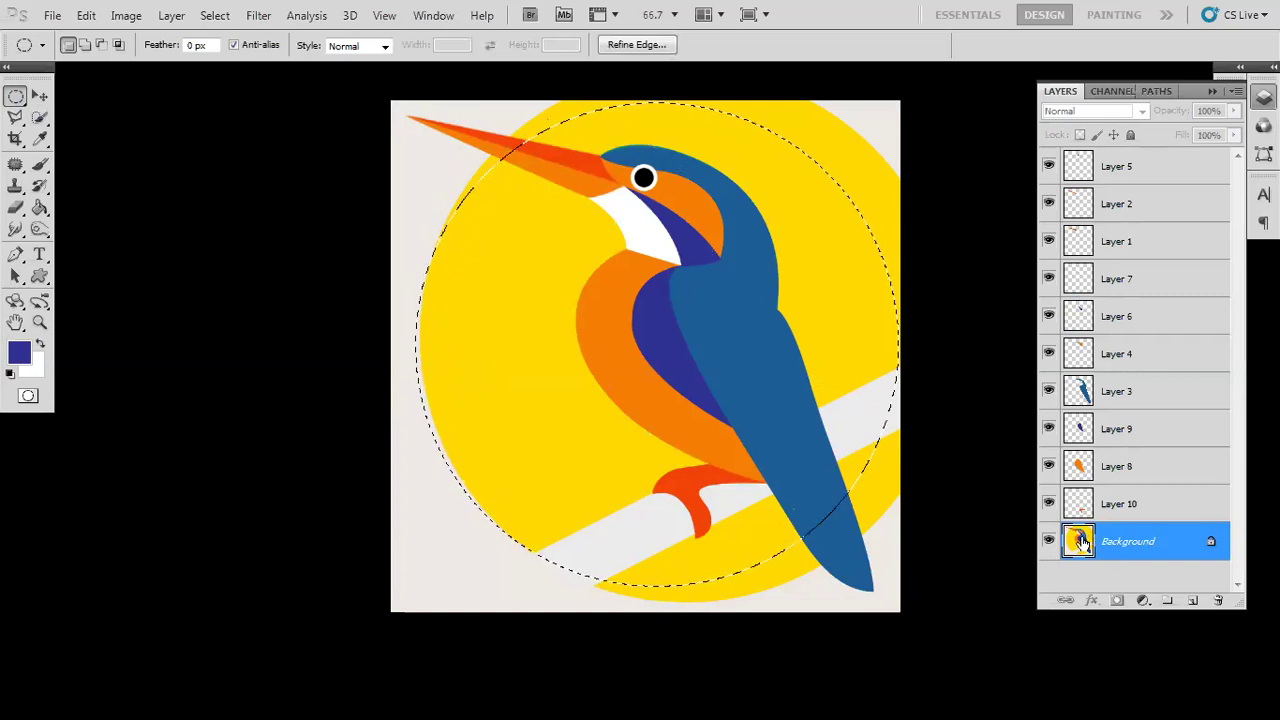
- Sample the backdrop's yellow, hide the Background, fill the circular selection on a new layer directly above it, and deselect
key(i)
click(851, 280)
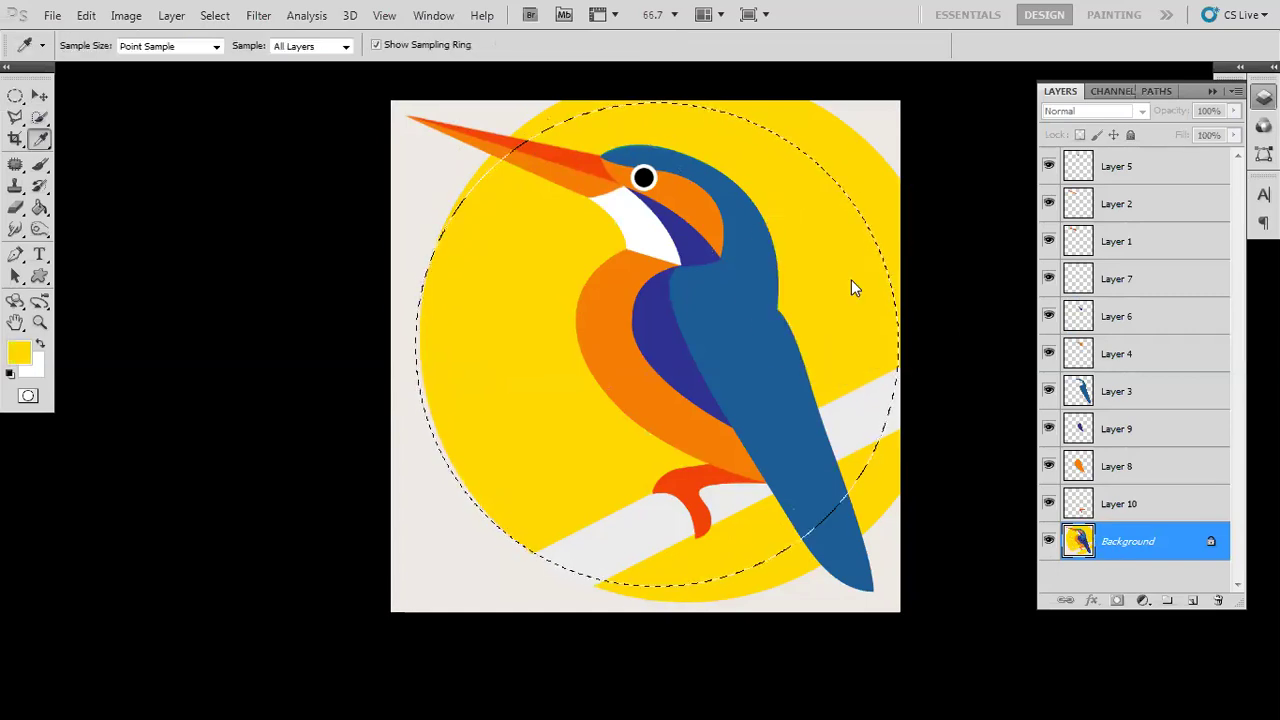
click(1048, 541)
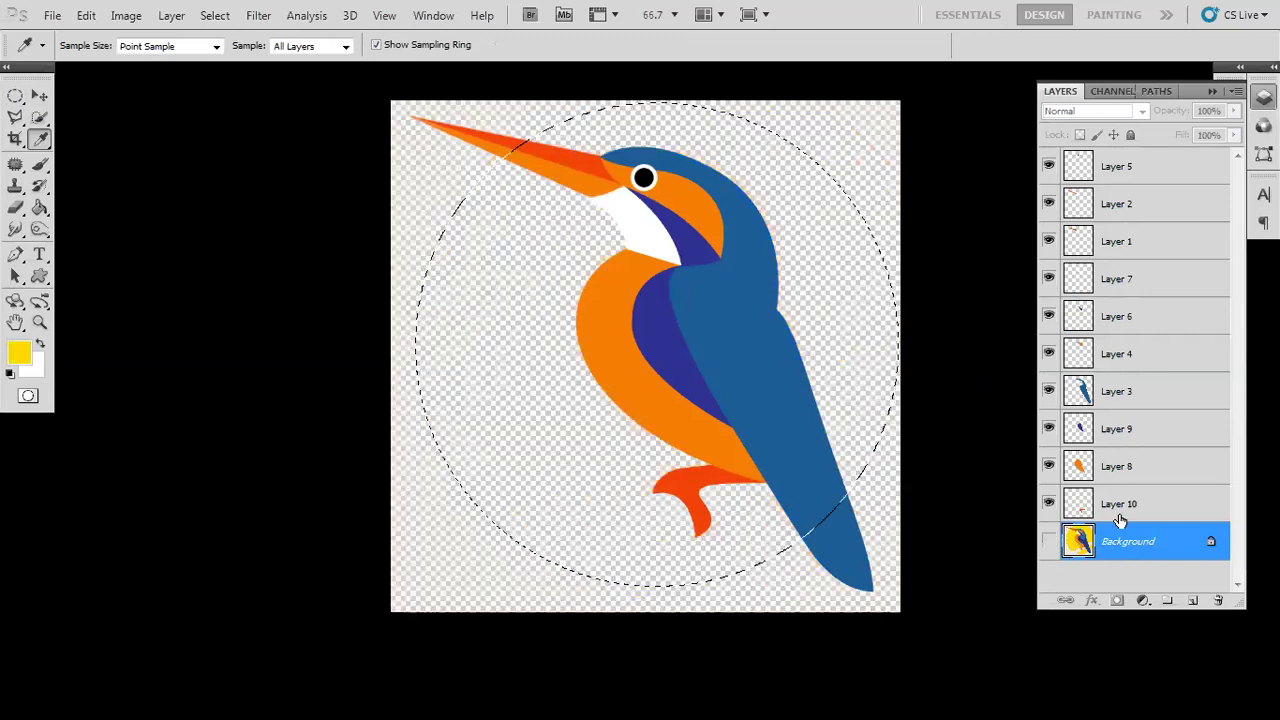
click(1190, 600)
key(alt+BackSpace)
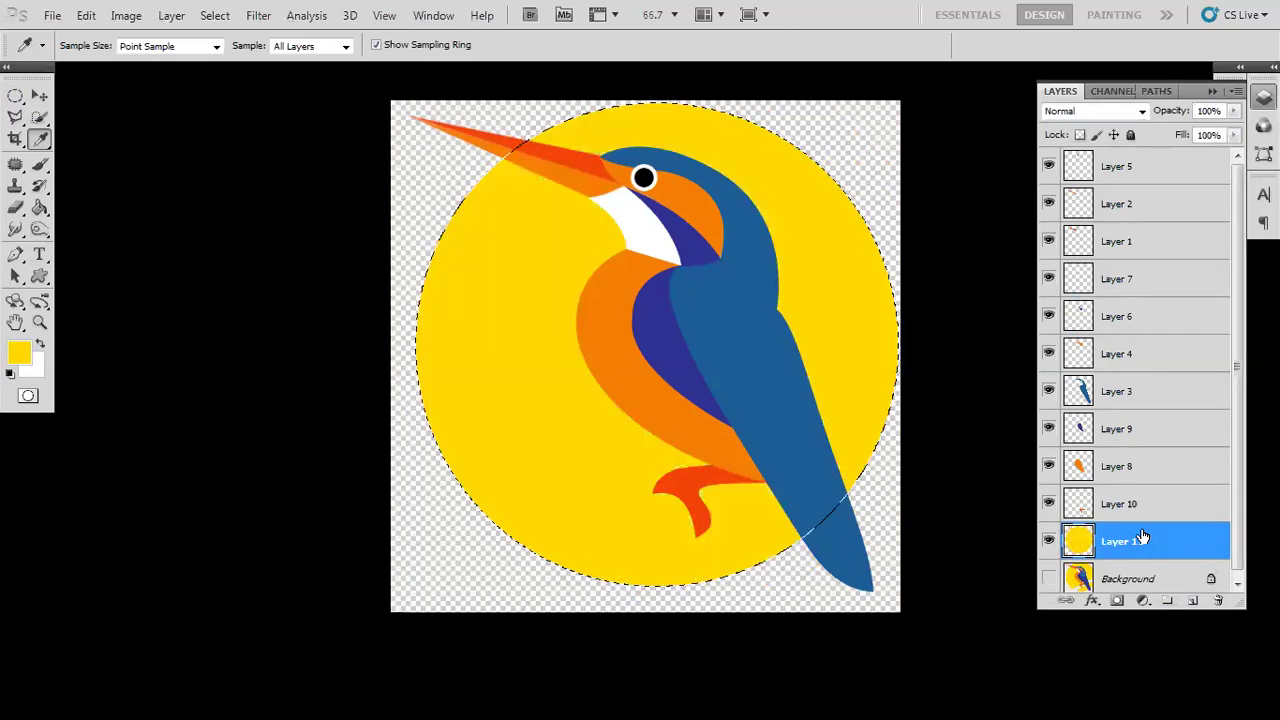
key(ctrl+d)
key(v)
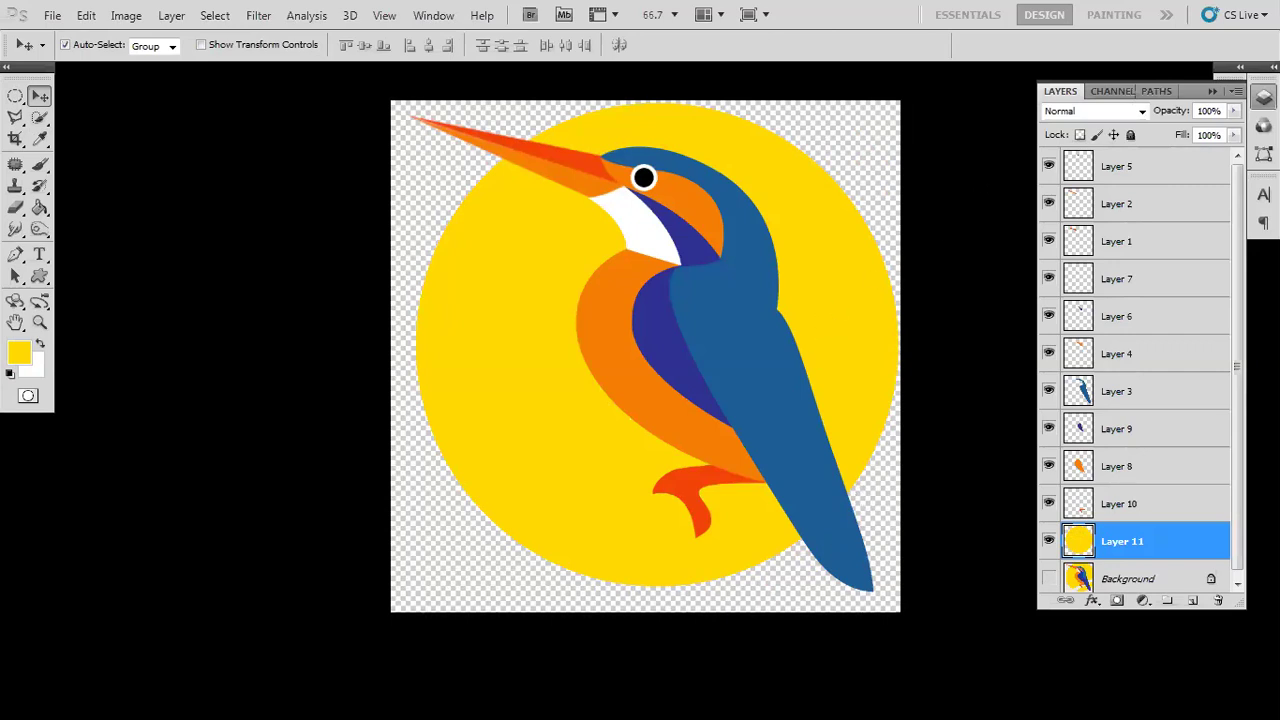
- Open the list of saved paths
click(1160, 92)
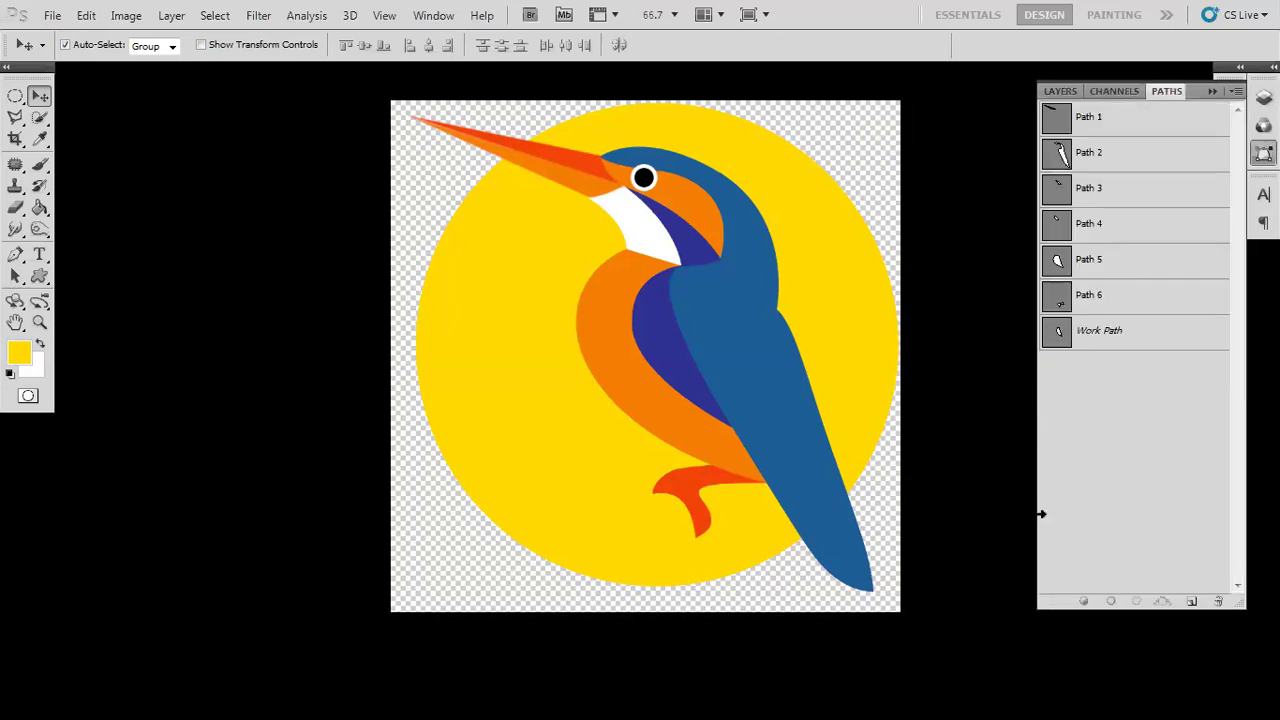